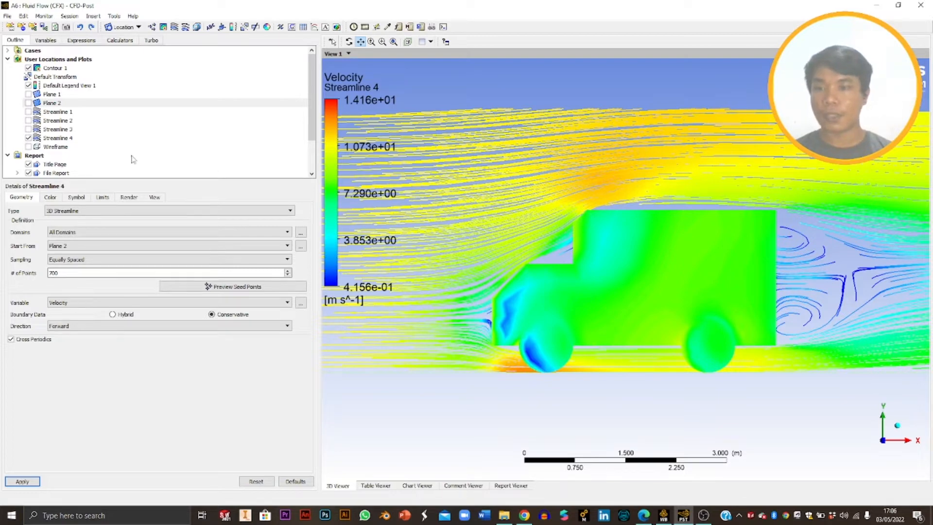
# Step: Compare the truck with and without the Streamline 4 velocity plot, leaving the streamlines hidden
pyautogui.click(28, 138)
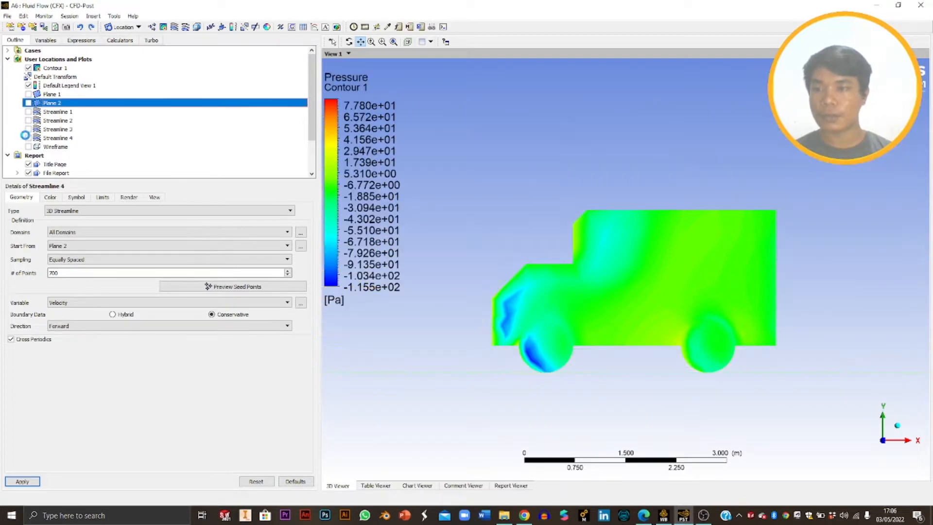
pyautogui.click(28, 138)
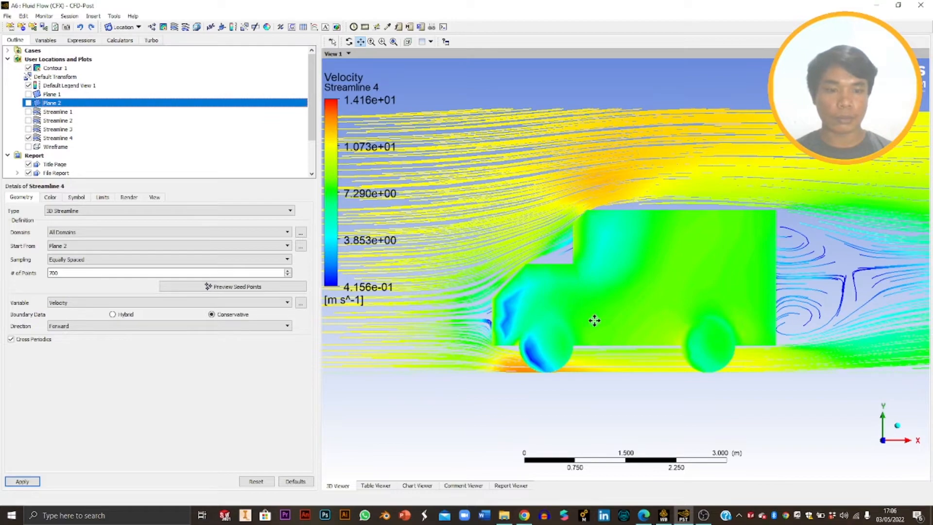
pyautogui.moveTo(608, 304)
pyautogui.mouseDown()
pyautogui.moveTo(603, 294)
pyautogui.moveTo(640, 308)
pyautogui.moveTo(616, 291)
pyautogui.moveTo(604, 296)
pyautogui.mouseUp()
pyautogui.click(28, 138)
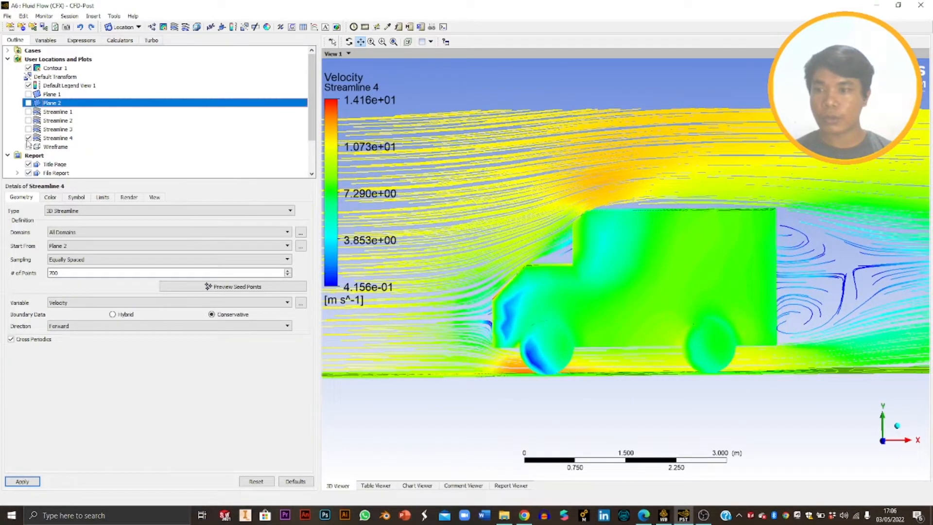
pyautogui.scroll(-2, 76, 161)
pyautogui.scroll(2, 77, 161)
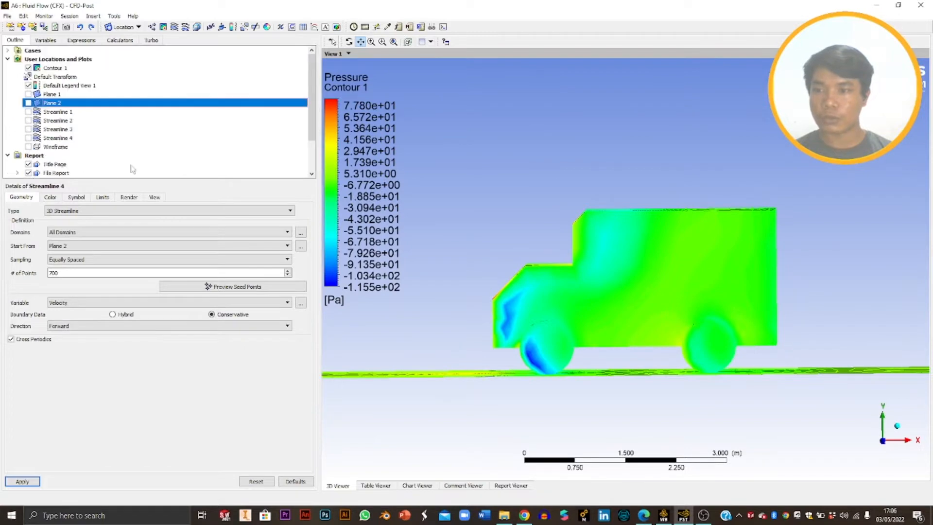
# Step: Toggle Contour 1 off and on, and examine the pressure contours on the truck's front, windshield and side
pyautogui.click(46, 68)
pyautogui.click(28, 68)
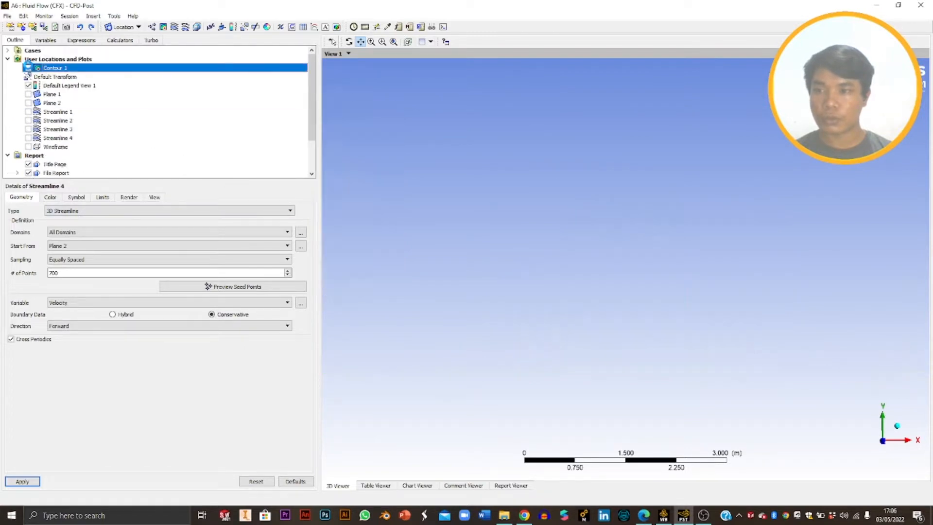
pyautogui.click(29, 69)
pyautogui.moveTo(479, 267); pyautogui.dragTo(564, 301, button='middle')
pyautogui.scroll(8, 564, 301)
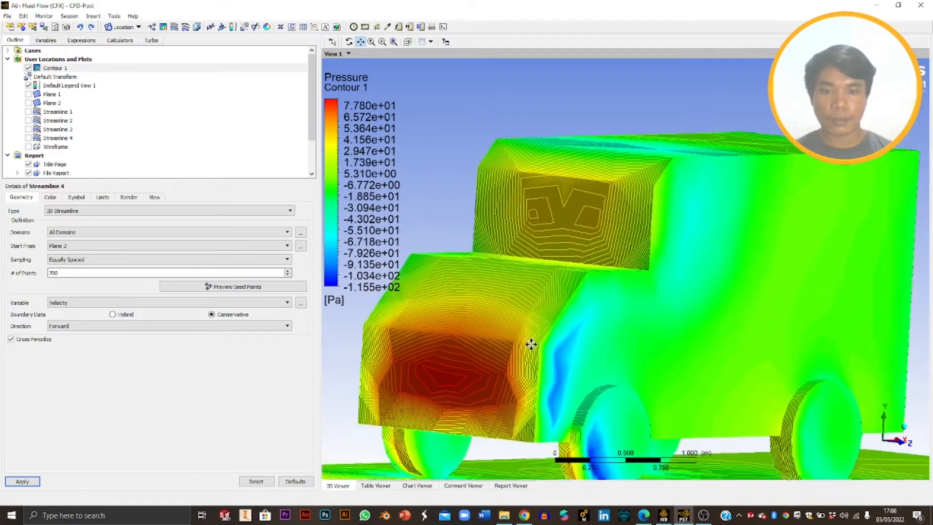
pyautogui.scroll(-2, 730, 320)
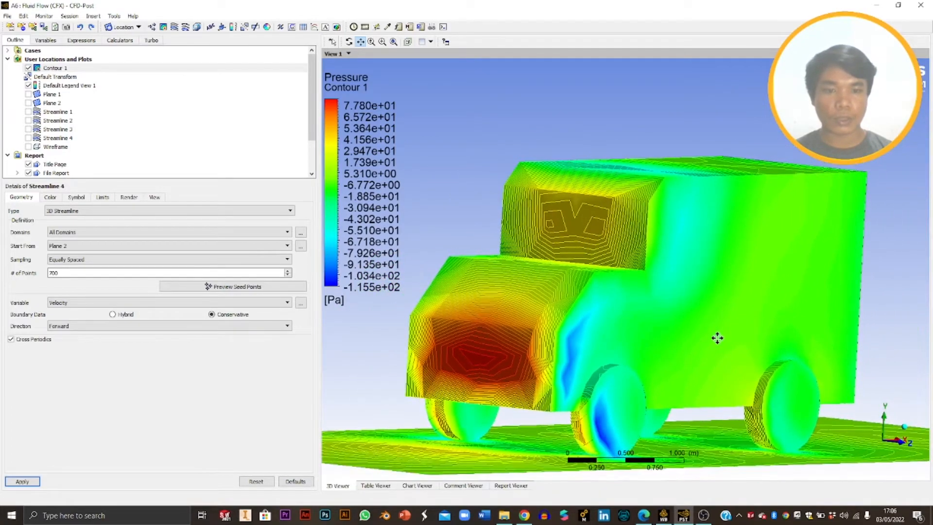
pyautogui.moveTo(717, 338)
pyautogui.mouseDown(button='middle')
pyautogui.moveTo(730, 316)
pyautogui.moveTo(730, 342)
pyautogui.mouseUp(button='middle')
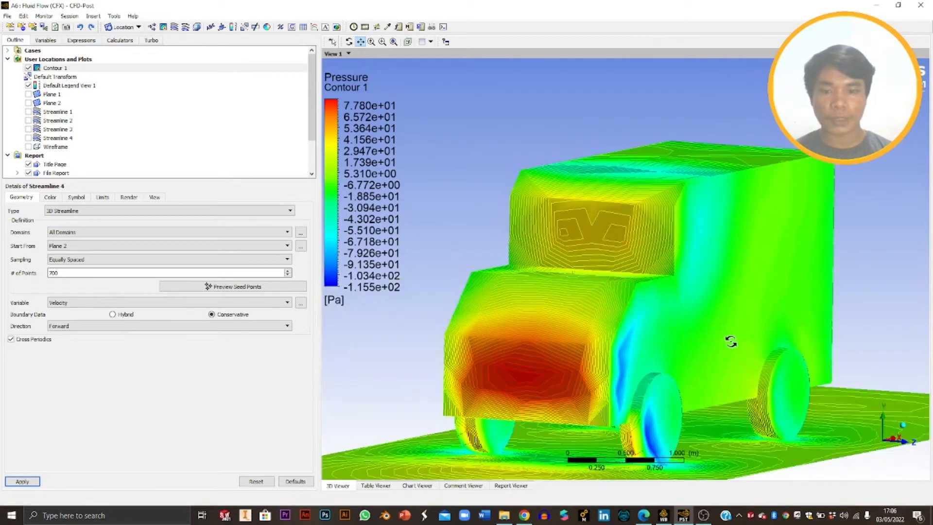
pyautogui.scroll(4, 529, 385)
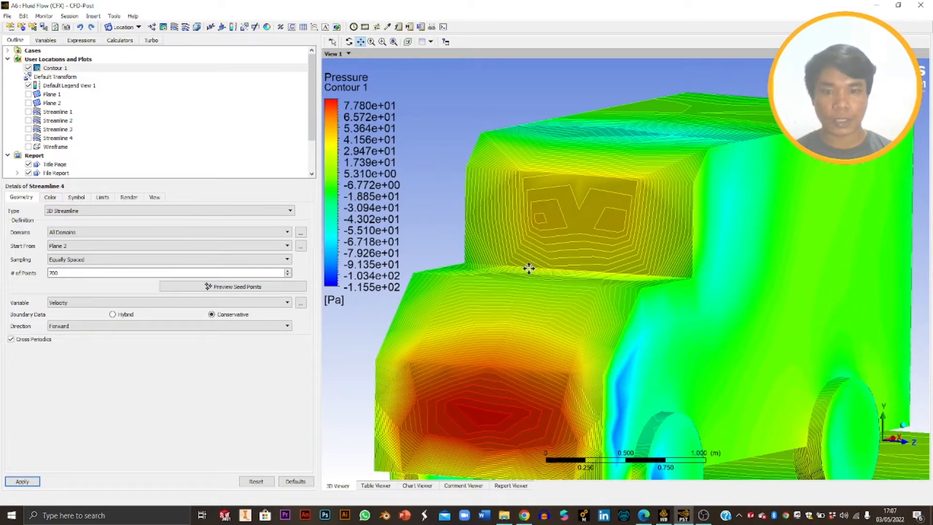
pyautogui.scroll(-3, 554, 263)
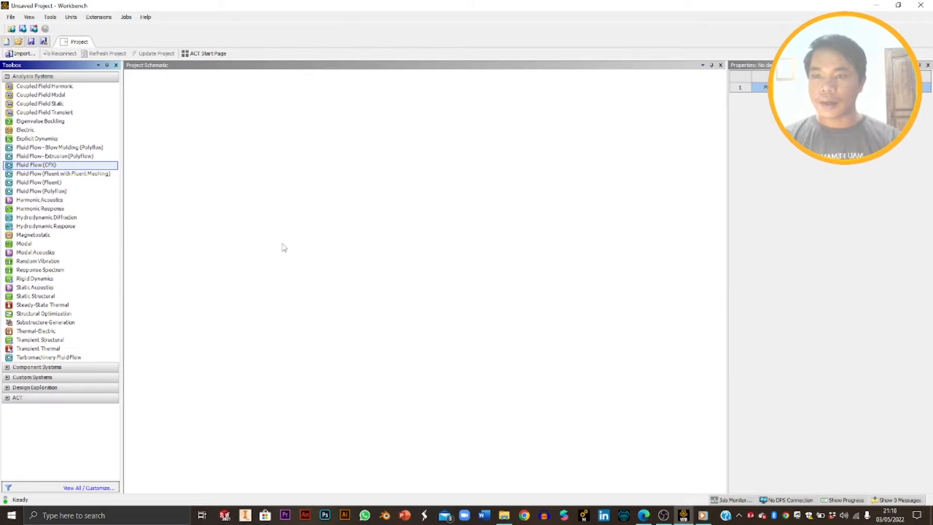
# Step: Add a Fluid Flow (CFX) system with its default name to the Workbench project and open its Geometry in DesignModeler
pyautogui.moveTo(37, 166); pyautogui.dragTo(188, 129)
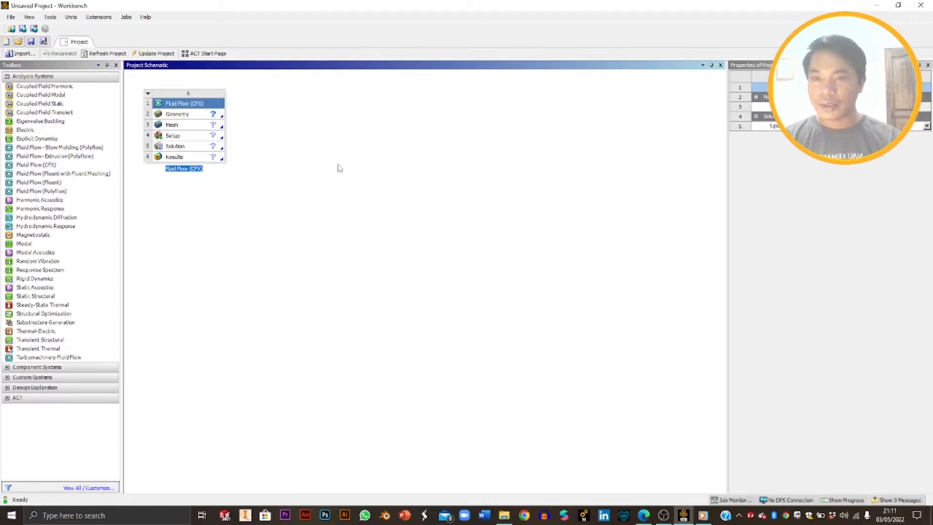
pyautogui.press('Return')
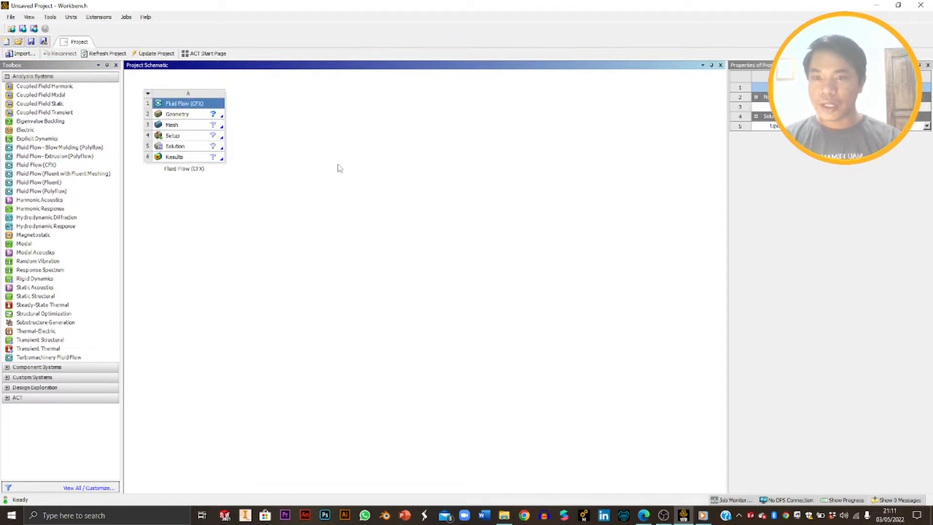
pyautogui.click(174, 119)
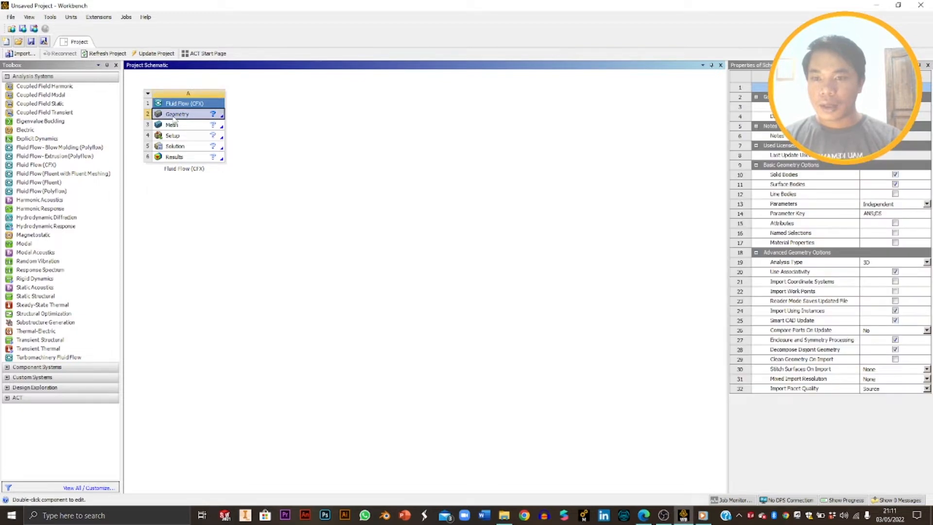
pyautogui.doubleClick(174, 116)
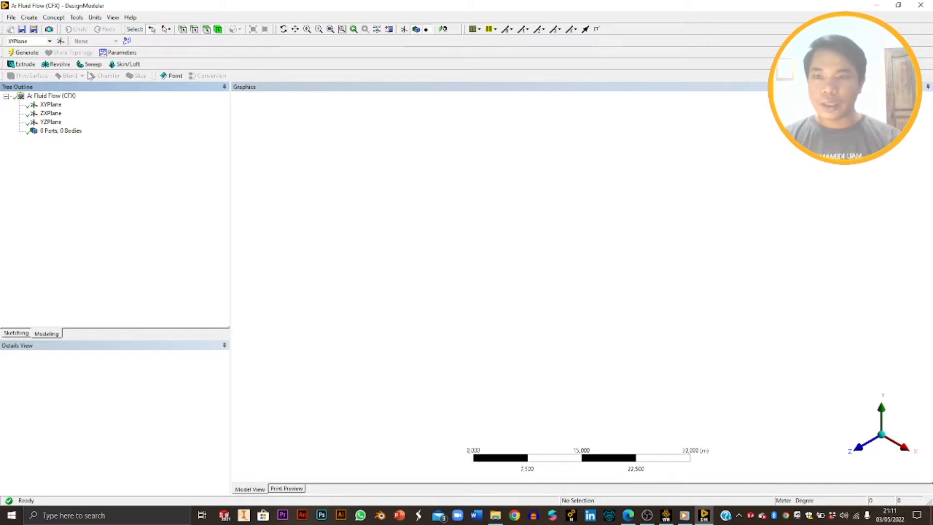
# Step: Set the length unit to Meter and start sketching on the XYPlane, viewed face-on
pyautogui.click(100, 20)
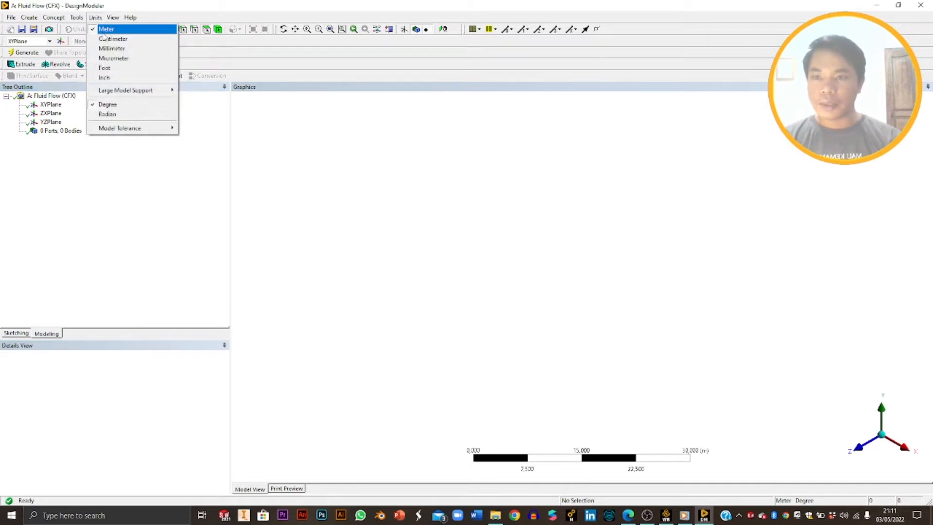
pyautogui.click(105, 32)
pyautogui.click(50, 105)
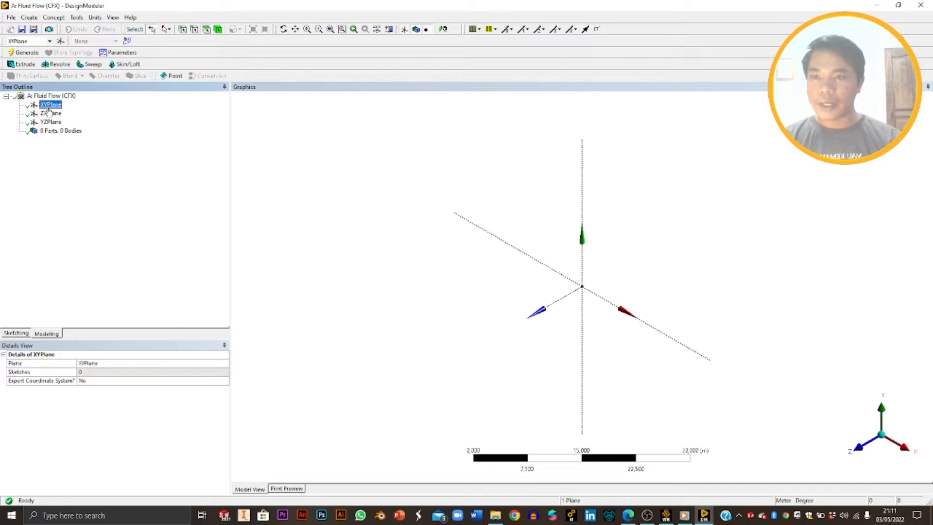
pyautogui.rightClick(49, 110)
pyautogui.click(71, 113)
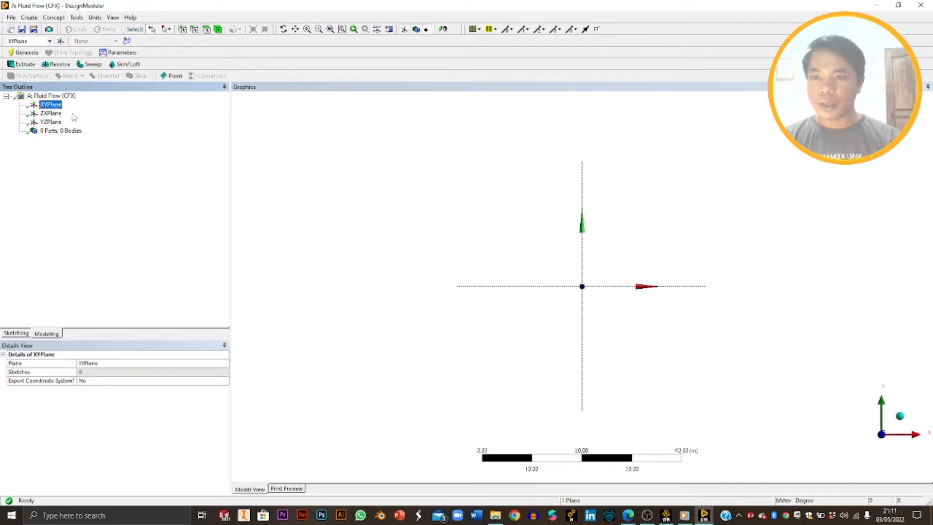
pyautogui.click(16, 333)
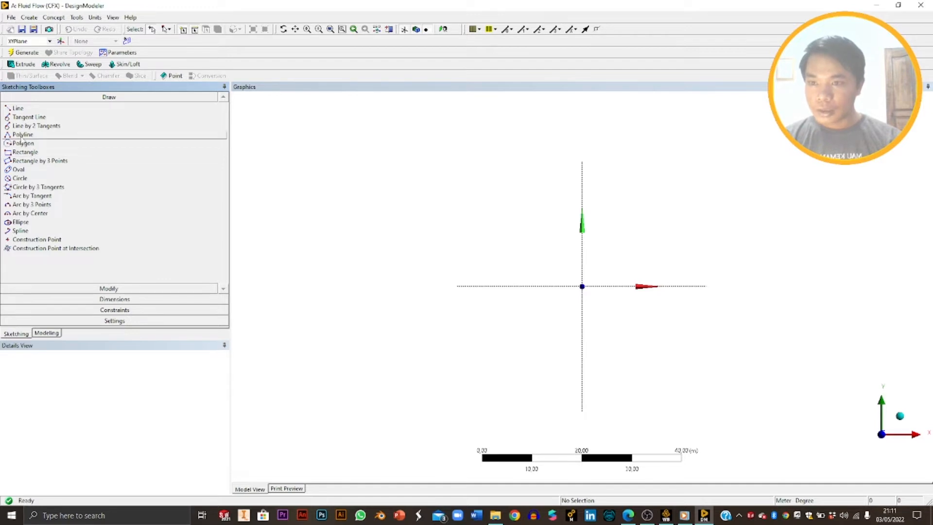
# Step: Draw a closed stepped polyline on the X axis: a front block about 12.4 by 9.8 m and a rear block about 26.7 by 21 m
pyautogui.click(21, 134)
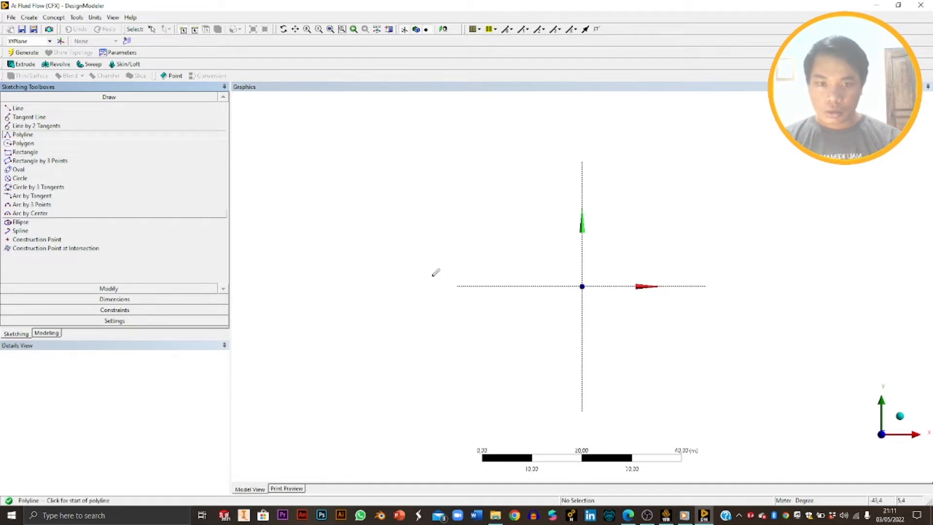
pyautogui.click(518, 286)
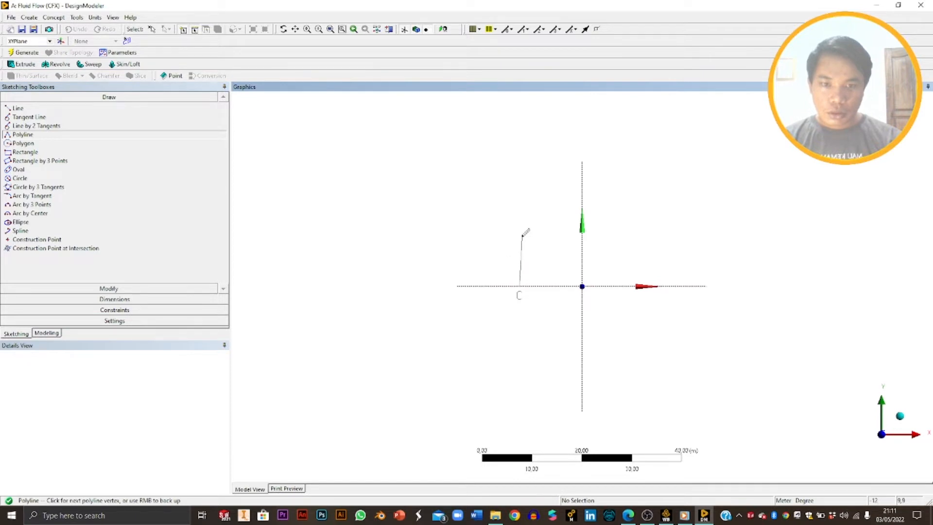
pyautogui.click(521, 235)
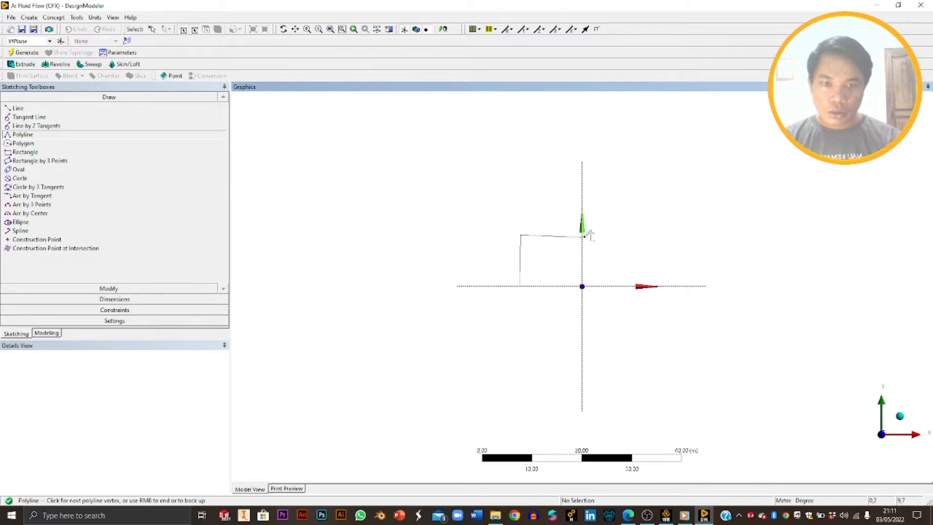
pyautogui.click(583, 236)
pyautogui.click(583, 179)
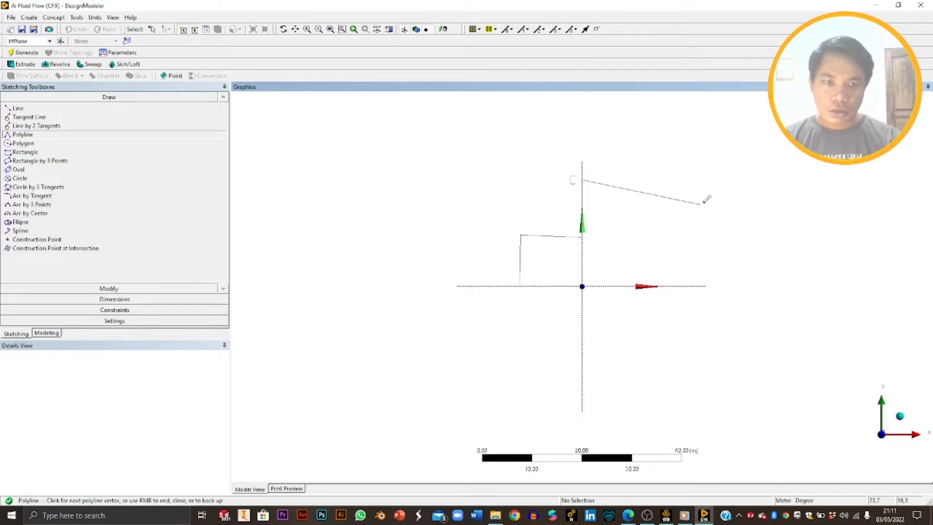
pyautogui.click(714, 180)
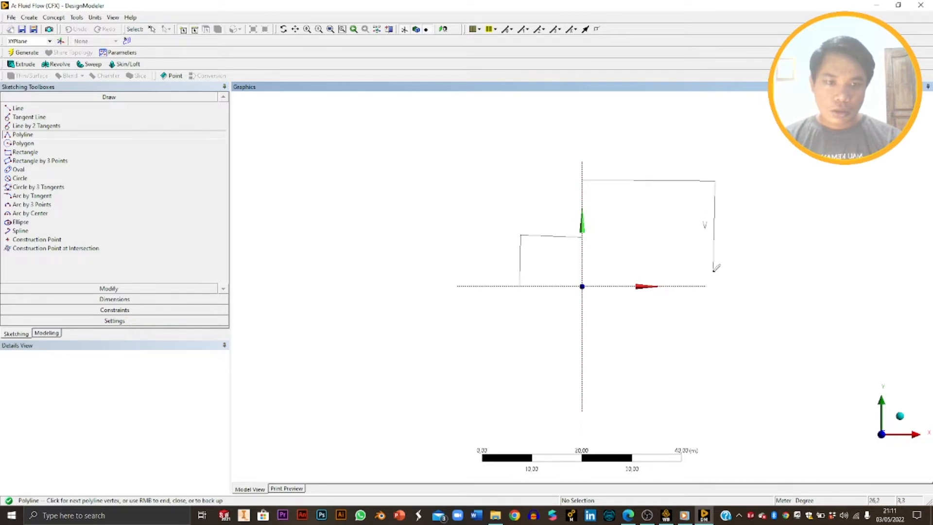
pyautogui.click(714, 286)
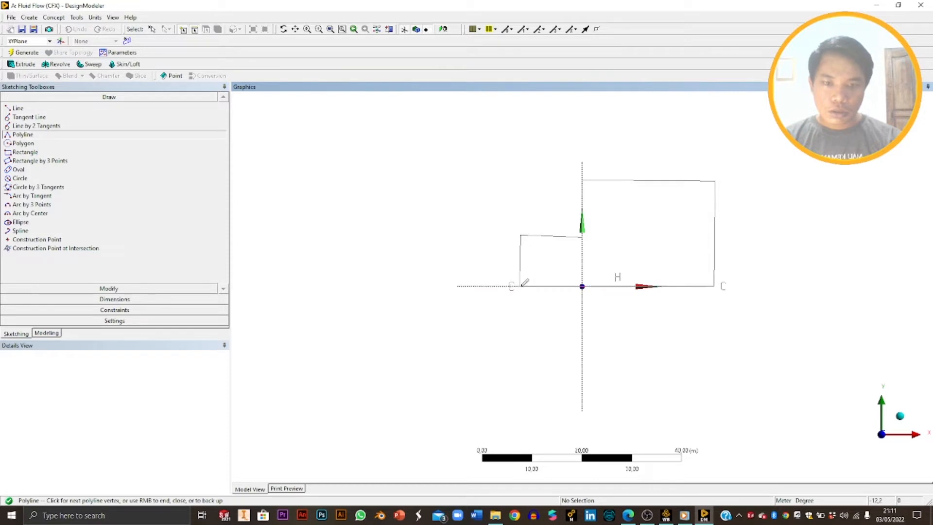
pyautogui.rightClick(561, 278)
pyautogui.click(595, 293)
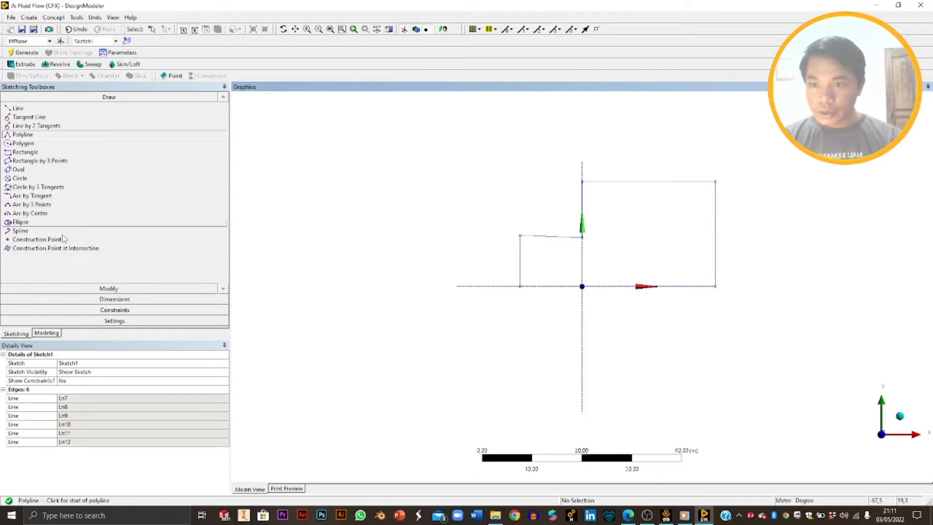
# Step: Apply a horizontal constraint to the slanted top edge of the profile's lower front block
pyautogui.click(134, 299)
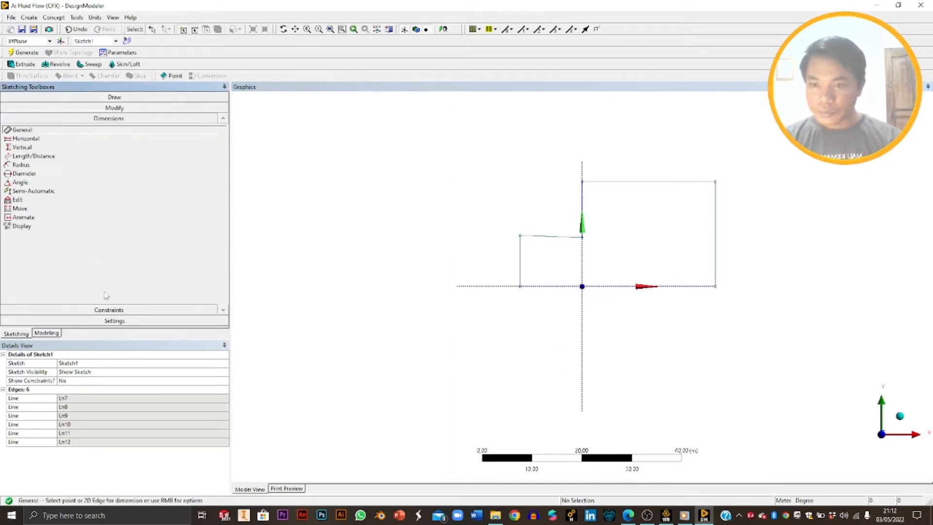
pyautogui.click(112, 310)
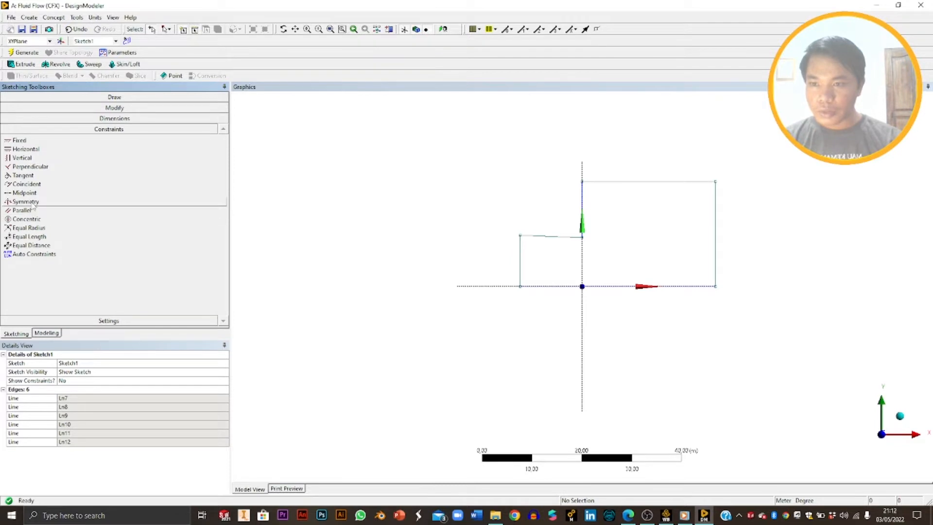
pyautogui.click(26, 150)
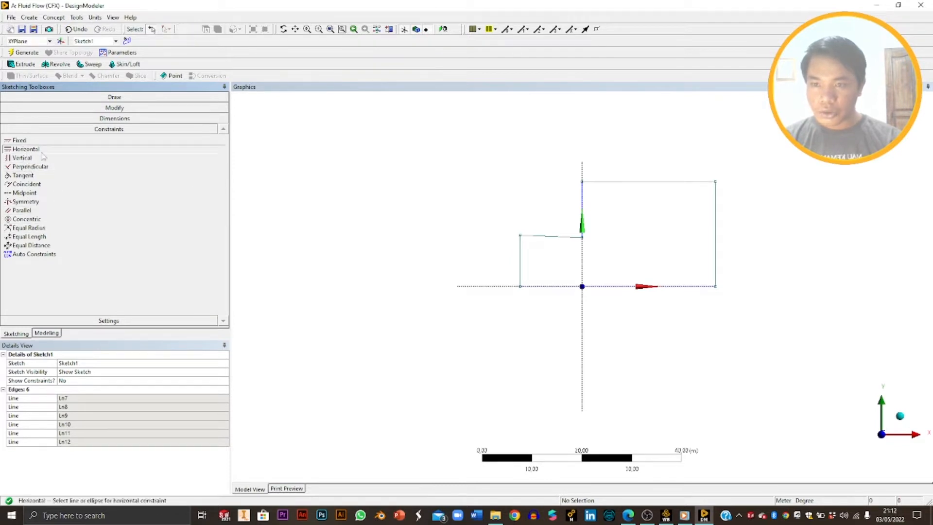
pyautogui.click(548, 237)
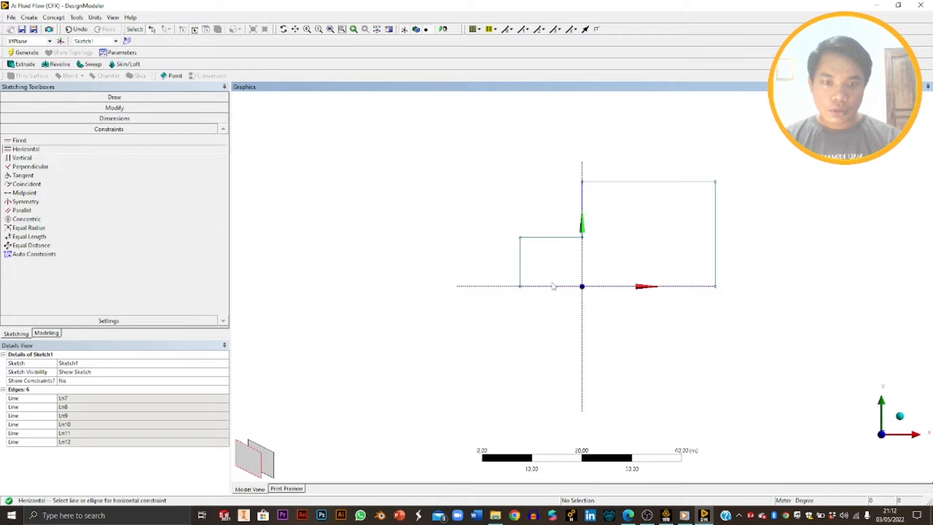
pyautogui.click(30, 158)
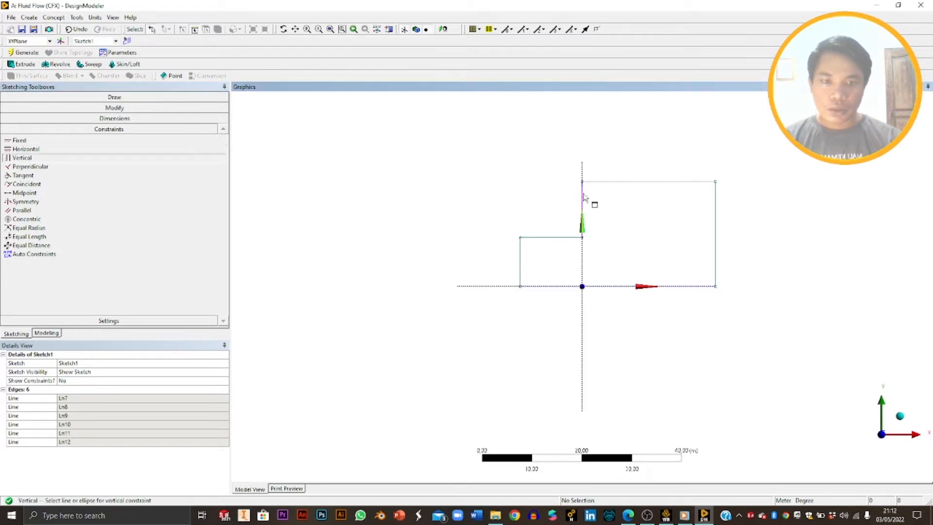
# Step: Add general dimensions for the height and top-edge length of both the rear block and the lower front block
pyautogui.click(108, 118)
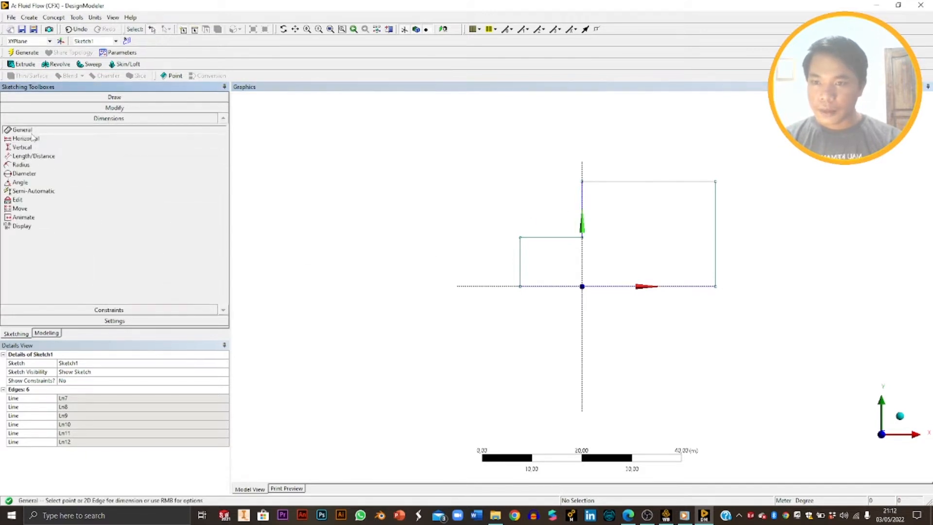
pyautogui.click(718, 221)
pyautogui.click(758, 211)
pyautogui.click(685, 182)
pyautogui.click(680, 160)
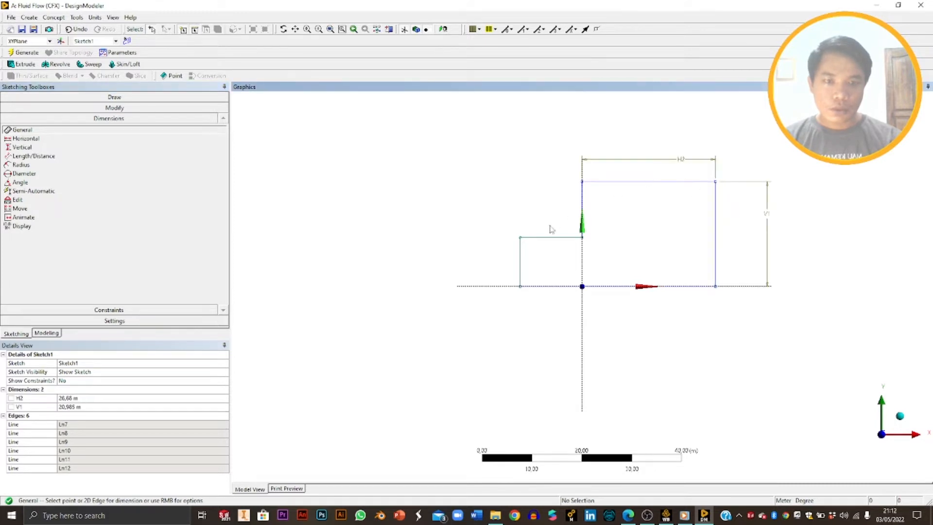
pyautogui.click(539, 238)
pyautogui.click(527, 208)
pyautogui.click(520, 259)
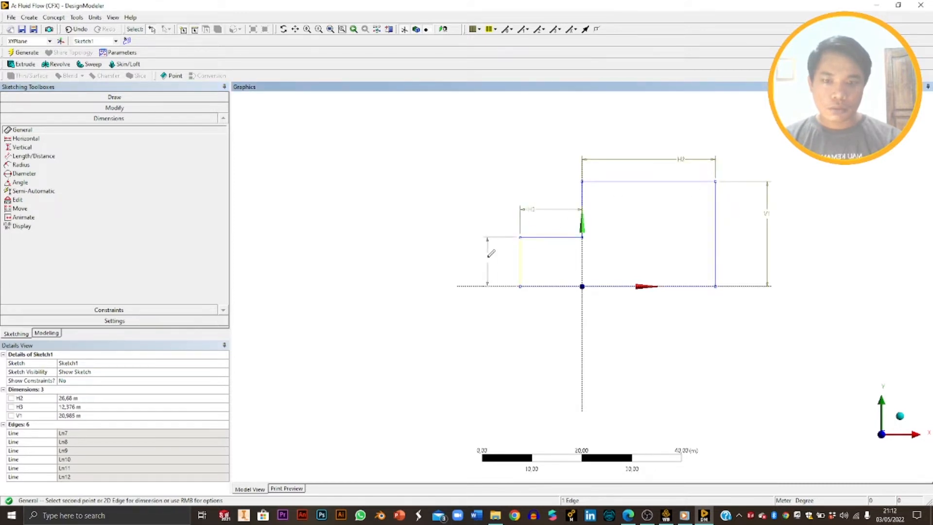
pyautogui.click(488, 261)
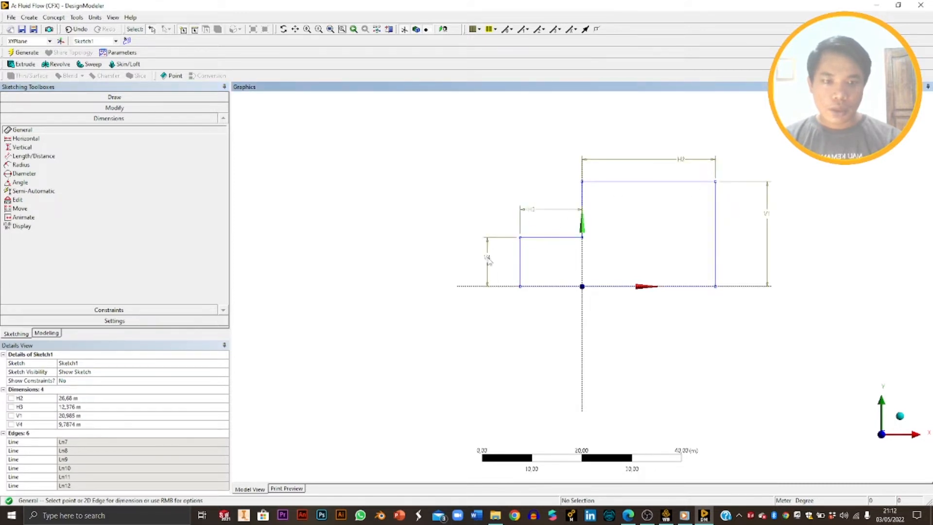
# Step: Set the front block's height to 2 m and the rear block's height to 3 m
pyautogui.click(66, 425)
pyautogui.write('2')
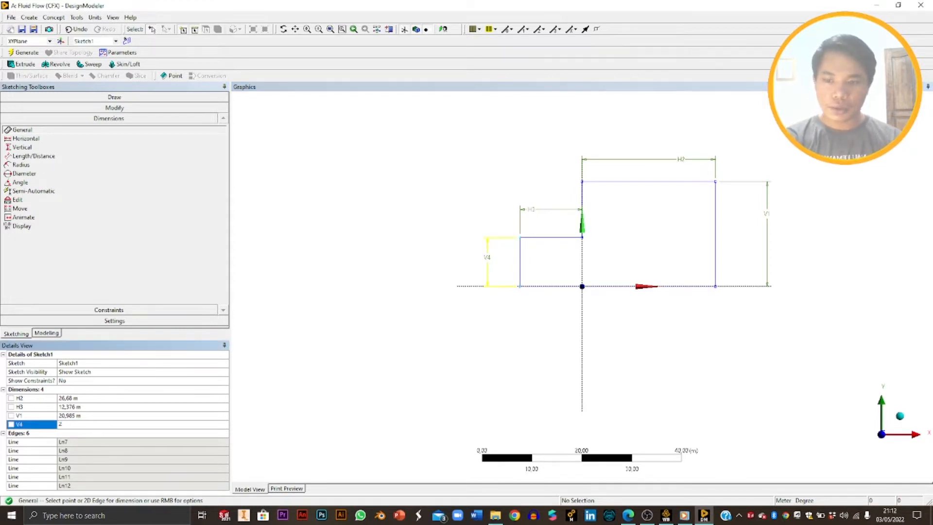
pyautogui.press('Return')
pyautogui.click(83, 416)
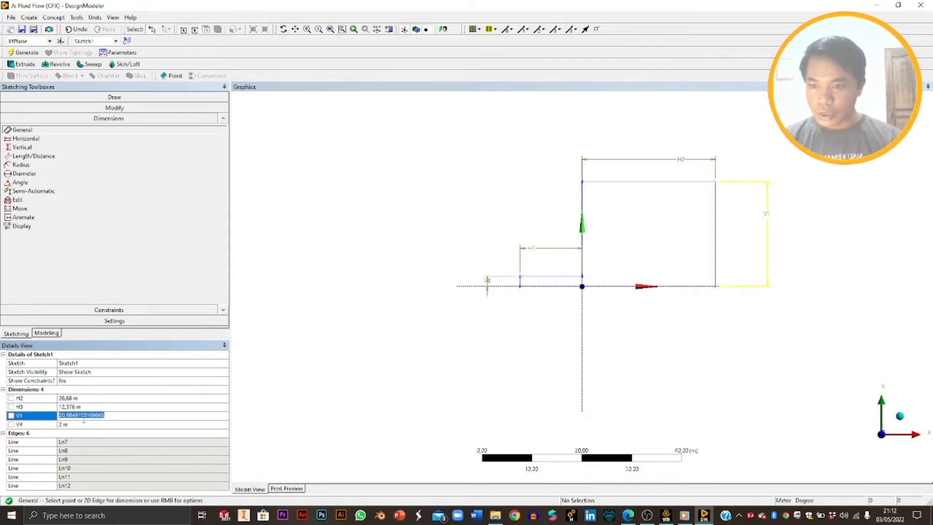
pyautogui.write('3')
pyautogui.press('Return')
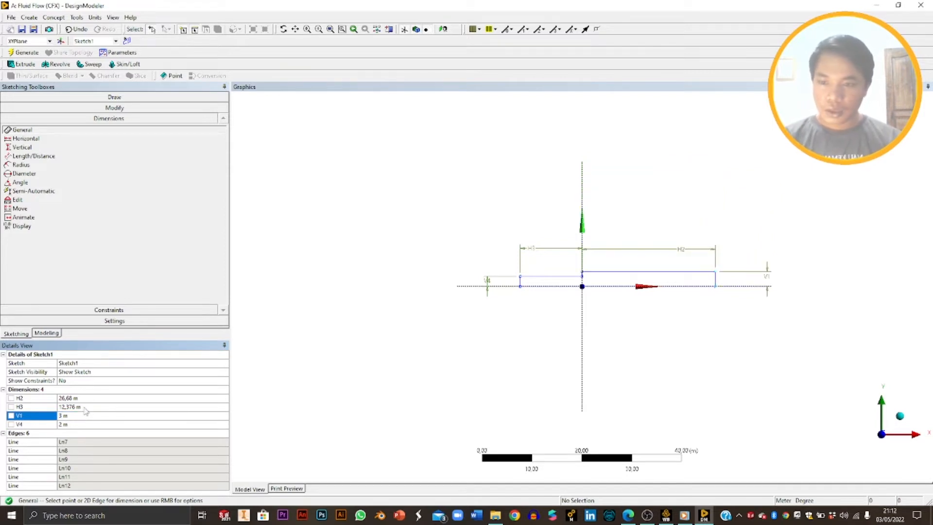
# Step: Set the rear block's top-edge length to 3 m and the front block's top-edge length to 1.2 m
pyautogui.click(84, 407)
pyautogui.scroll(6, 621, 273)
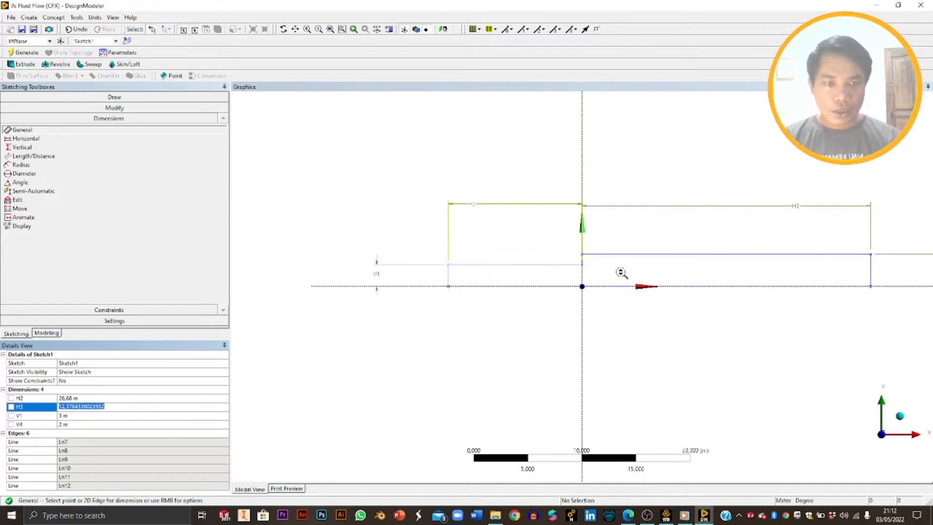
pyautogui.scroll(-4, 454, 265)
pyautogui.scroll(3, 754, 269)
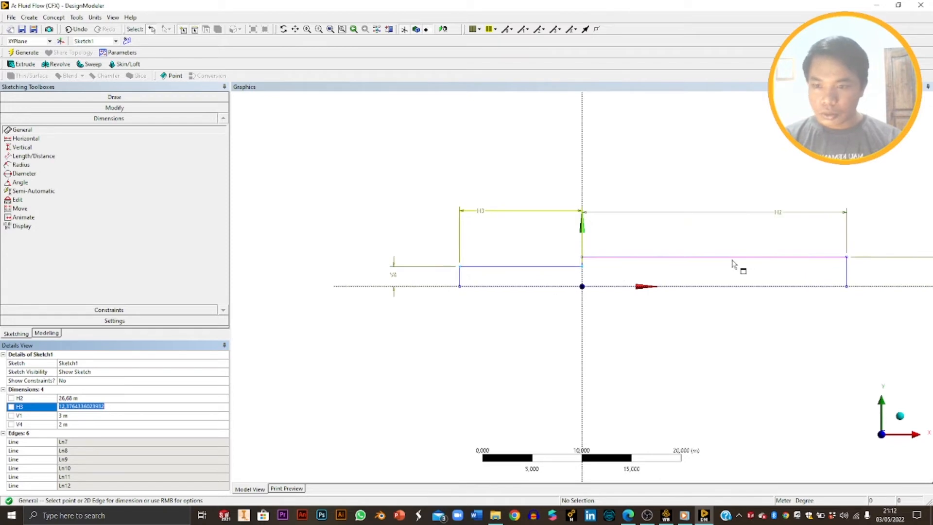
pyautogui.click(77, 397)
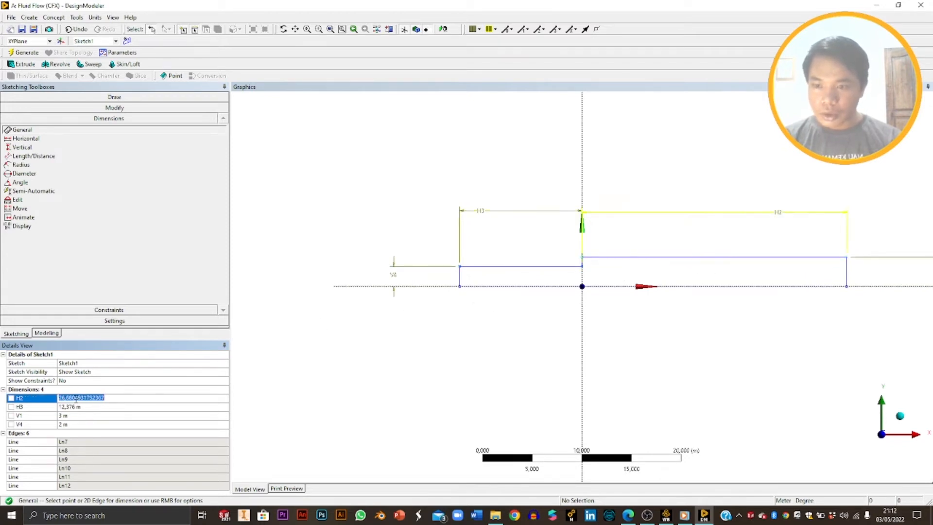
pyautogui.write('3')
pyautogui.press('Return')
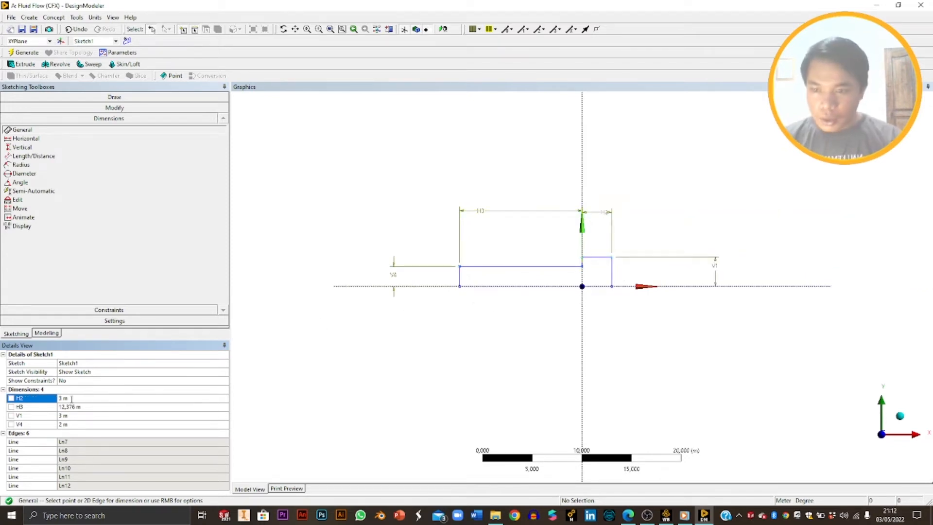
pyautogui.click(74, 407)
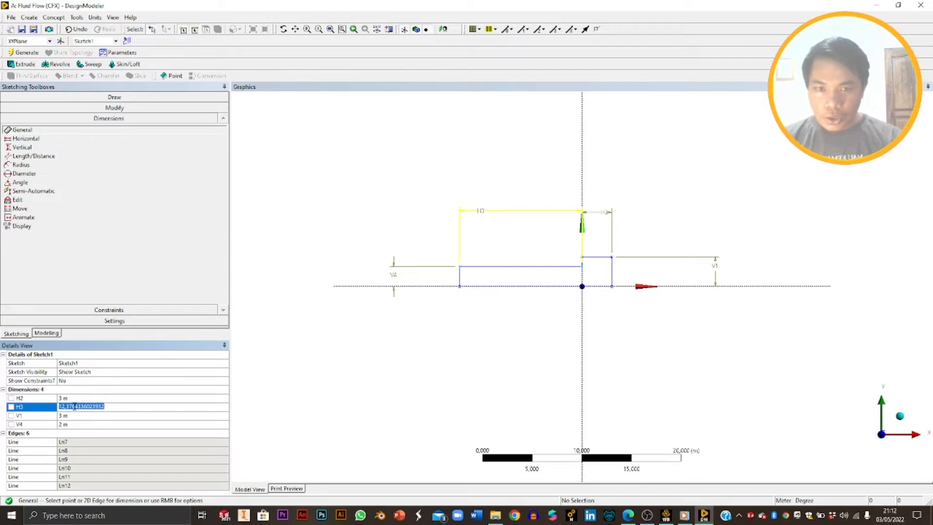
pyautogui.write('1,2')
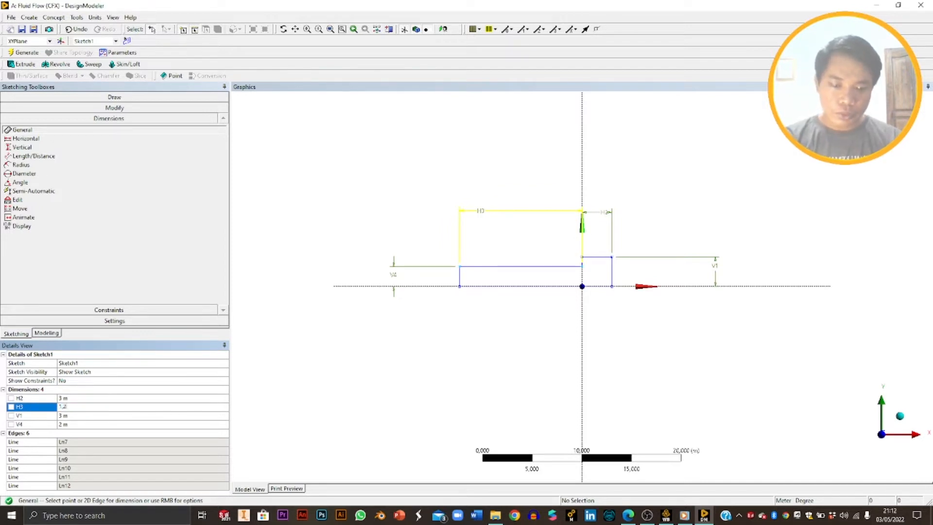
pyautogui.press('Return')
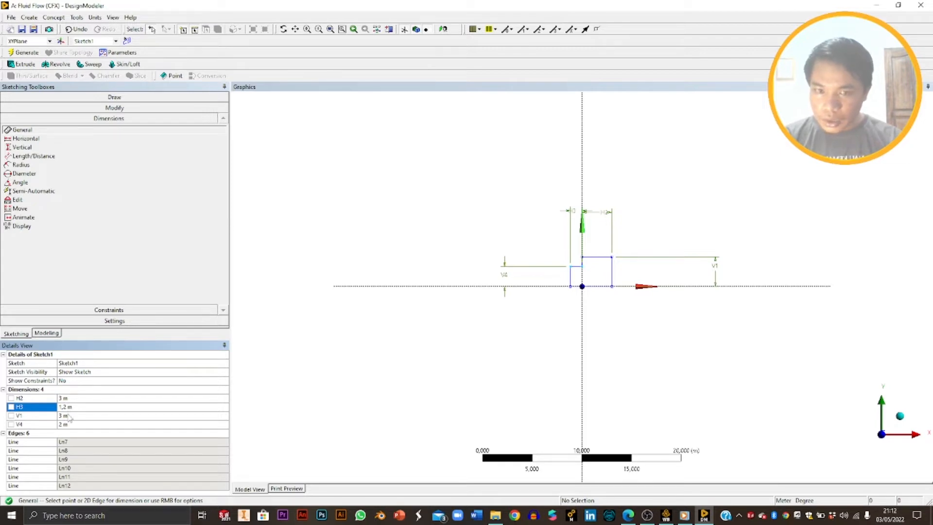
# Step: Set the front block's height to 1.2 m and the rear block's height to 2 m
pyautogui.click(72, 425)
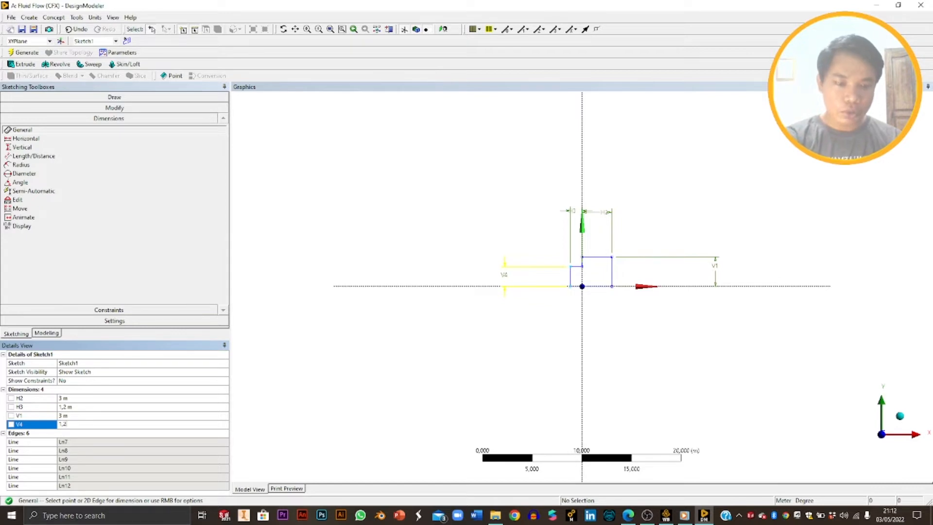
pyautogui.press('Return')
pyautogui.scroll(5, 658, 260)
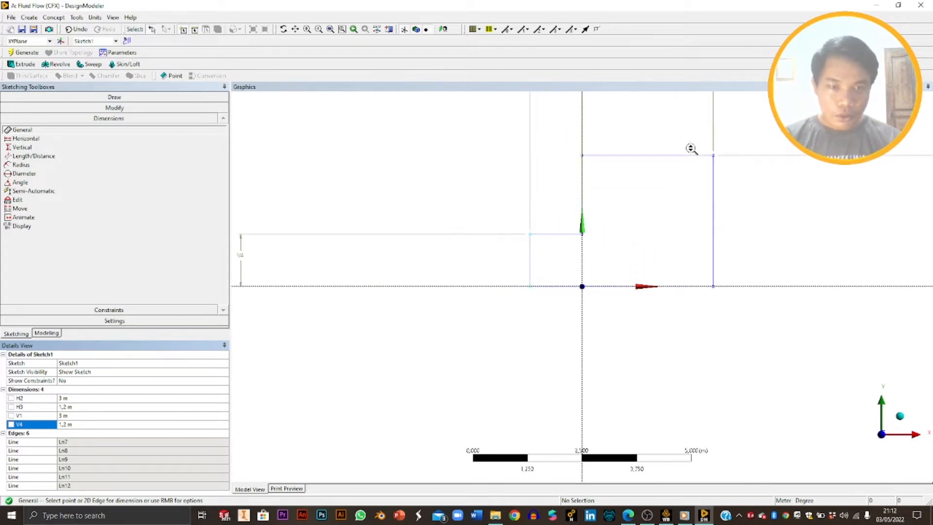
pyautogui.scroll(-3, 589, 211)
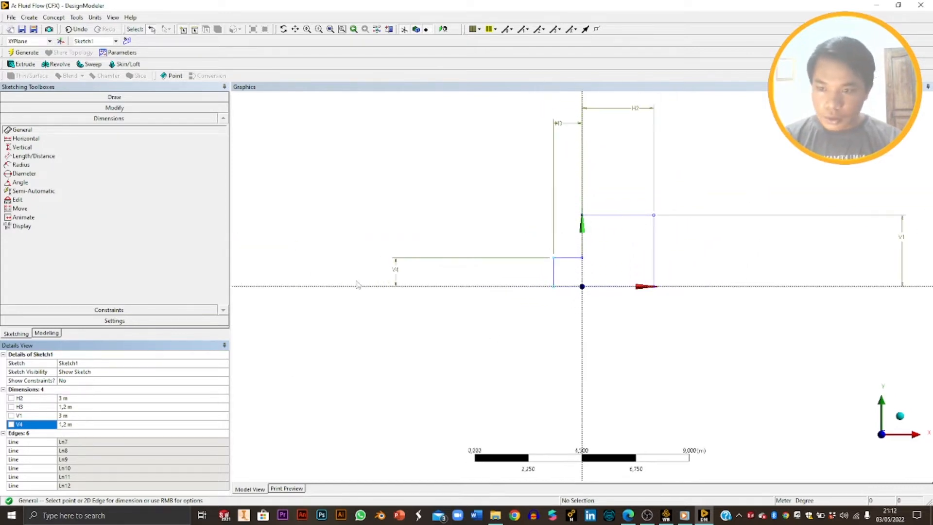
pyautogui.click(73, 415)
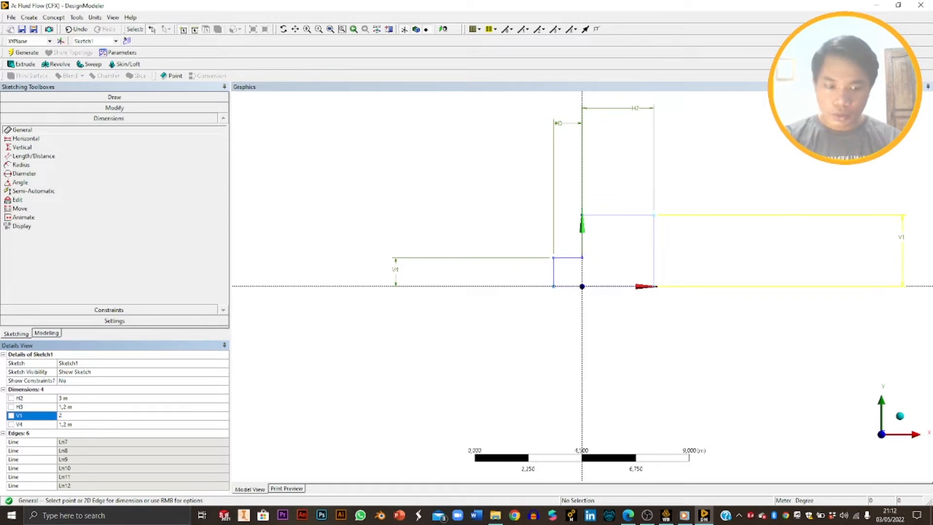
pyautogui.press('Return')
pyautogui.scroll(3, 678, 243)
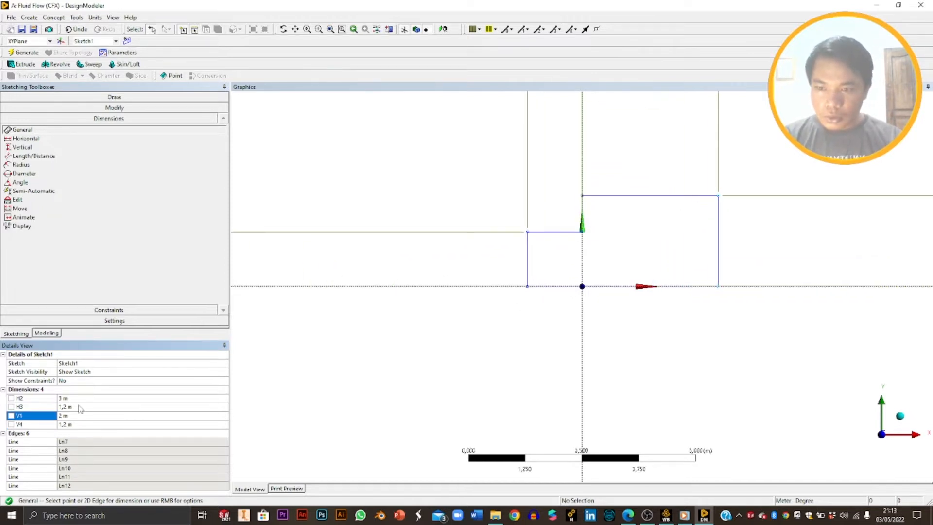
# Step: Chamfer the upper front corner of the profile's lower front block with a length of 0.5 m
pyautogui.scroll(2, 460, 264)
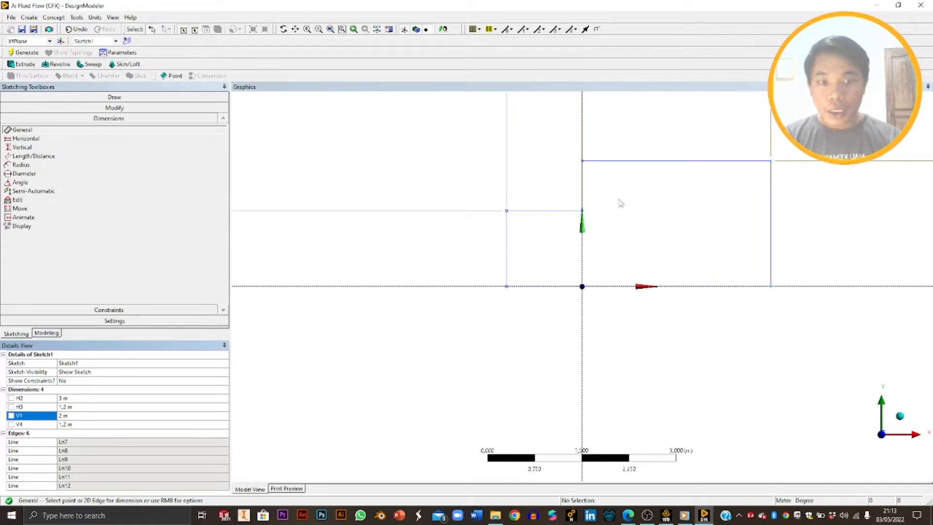
pyautogui.scroll(1, 620, 203)
pyautogui.scroll(1, 624, 366)
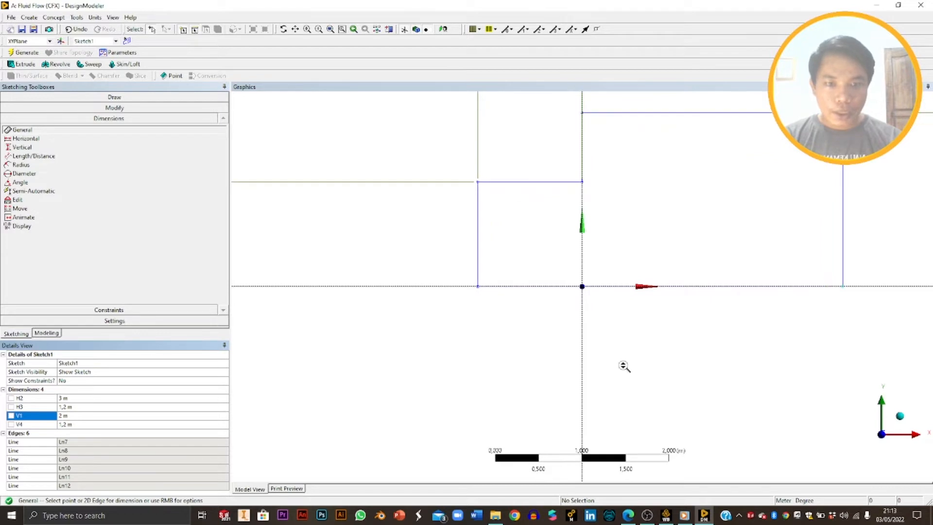
pyautogui.click(295, 29)
pyautogui.moveTo(495, 202)
pyautogui.mouseDown()
pyautogui.moveTo(481, 235)
pyautogui.moveTo(432, 286)
pyautogui.mouseUp()
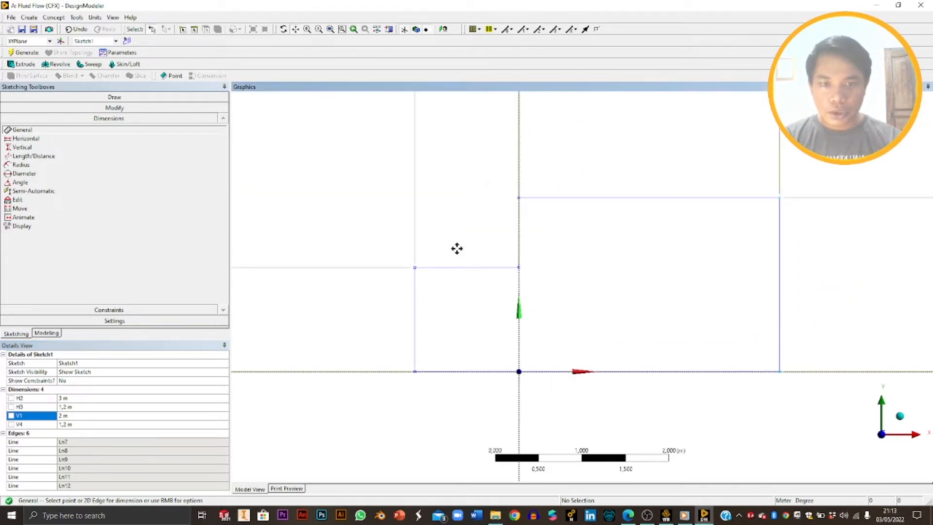
pyautogui.click(117, 107)
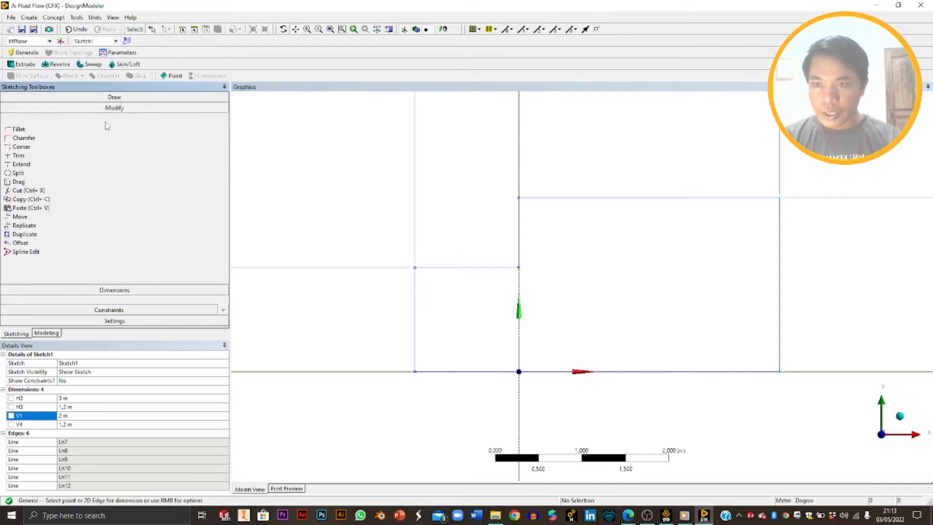
pyautogui.click(18, 119)
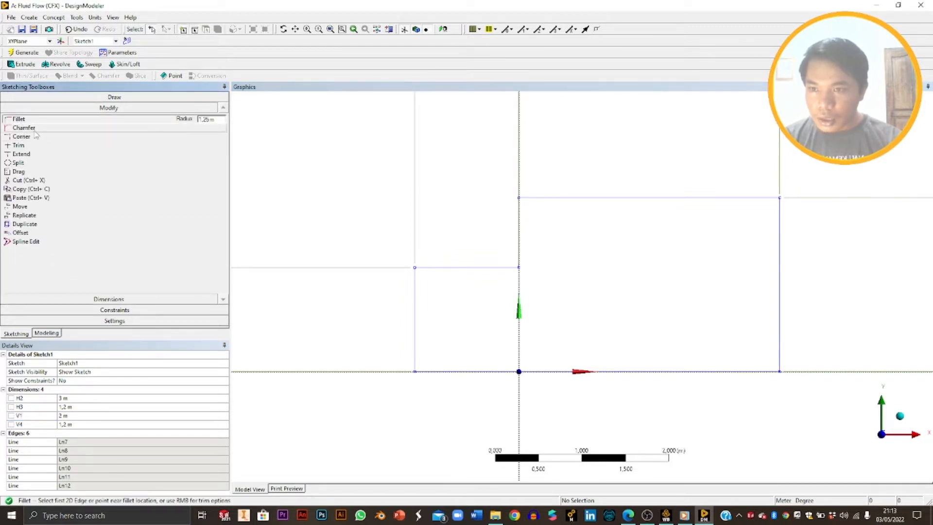
pyautogui.click(24, 128)
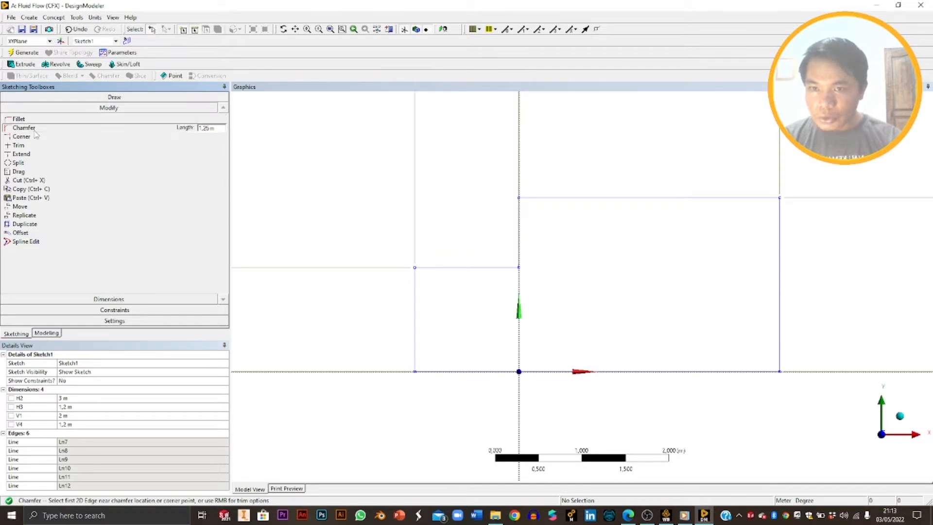
pyautogui.click(220, 128)
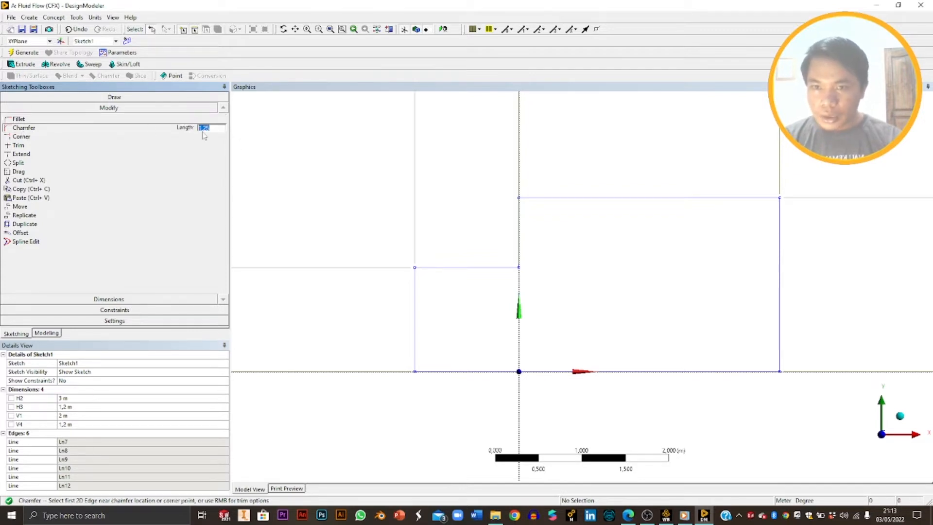
pyautogui.write('0,5')
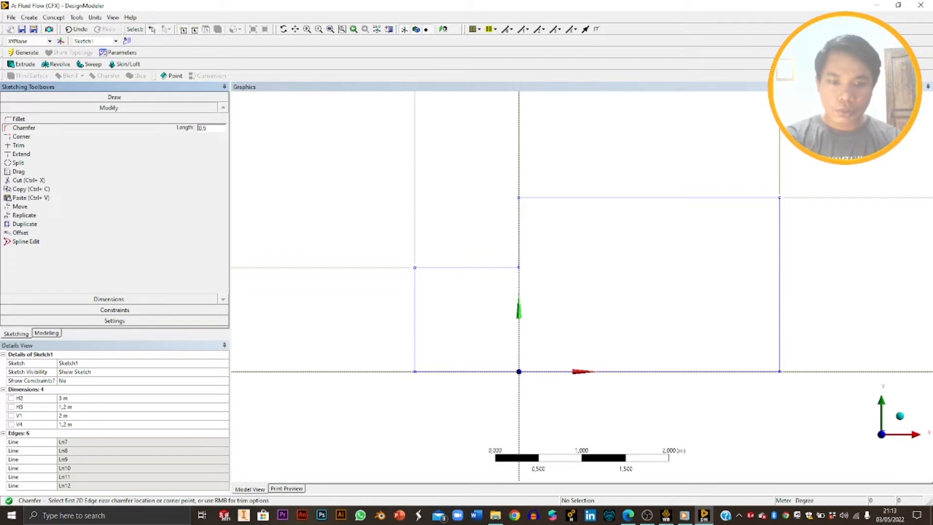
pyautogui.click(465, 273)
pyautogui.click(415, 308)
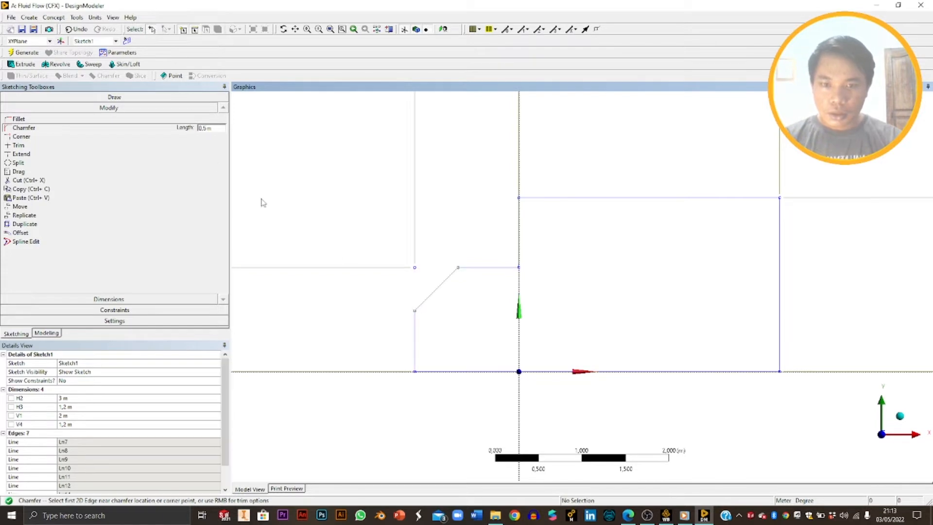
# Step: Chamfer the upper front corner of the taller rear block with a length of 0.2 m
pyautogui.doubleClick(204, 128)
pyautogui.write('0')
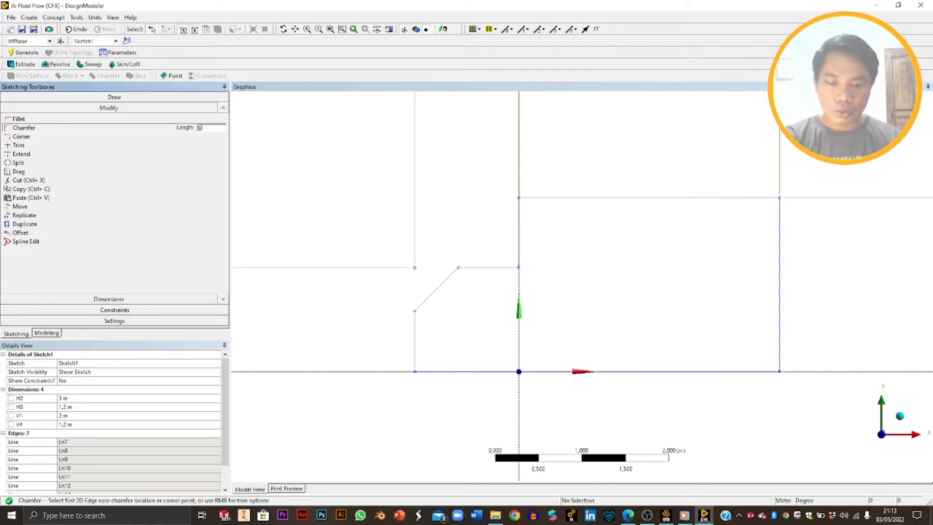
pyautogui.click(538, 198)
pyautogui.click(519, 235)
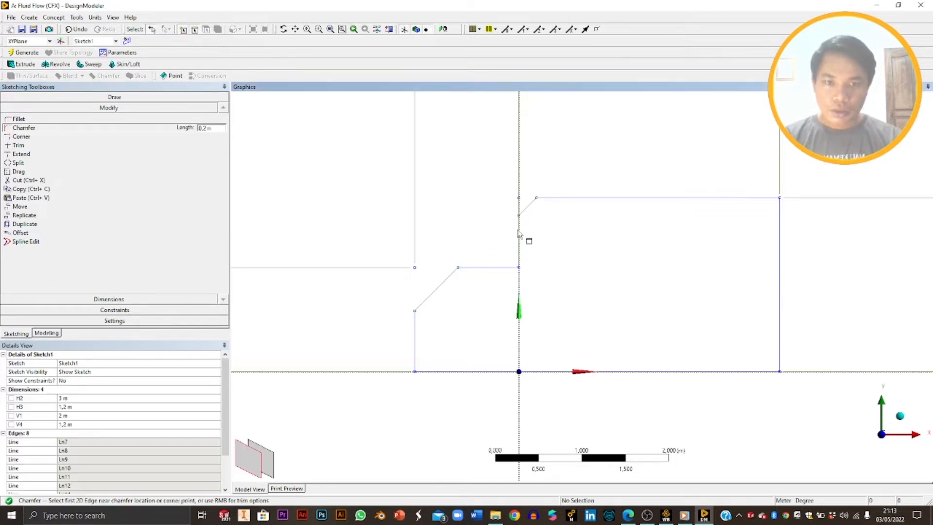
pyautogui.scroll(-3, 433, 225)
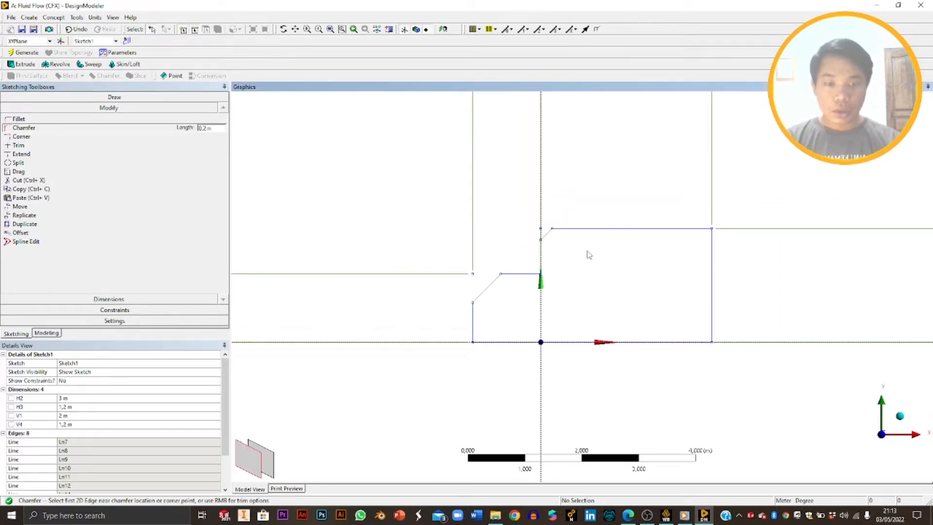
pyautogui.scroll(2, 589, 255)
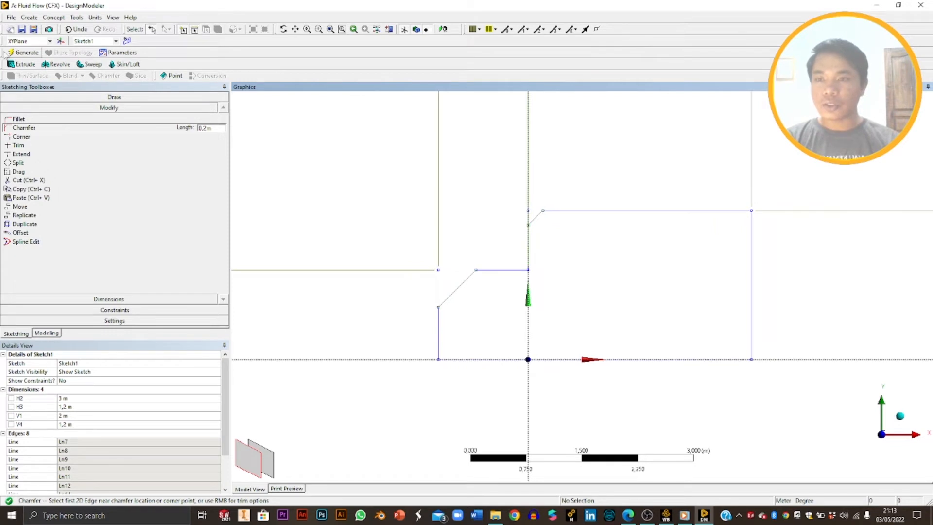
# Step: Extrude Sketch1 in the Both - Symmetric direction with a depth of 0.8 m and generate the truck body
pyautogui.click(22, 64)
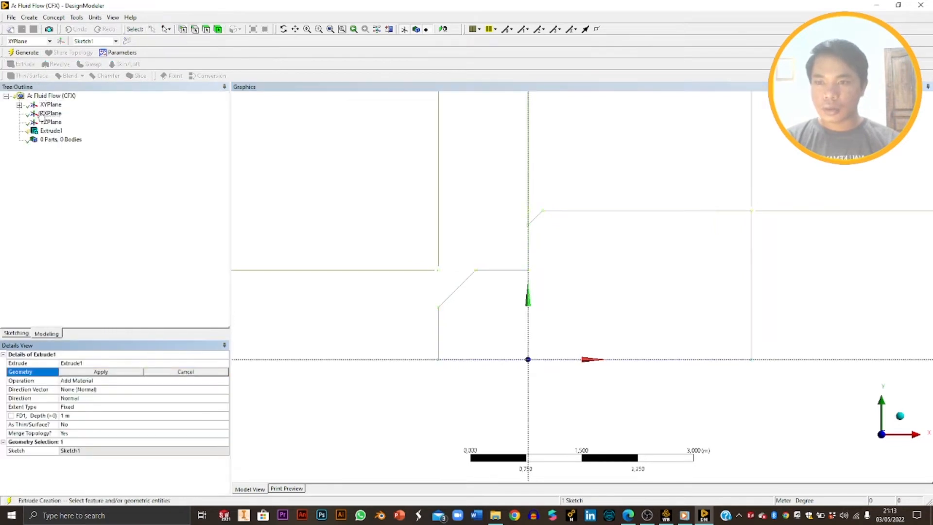
pyautogui.click(19, 105)
pyautogui.click(56, 113)
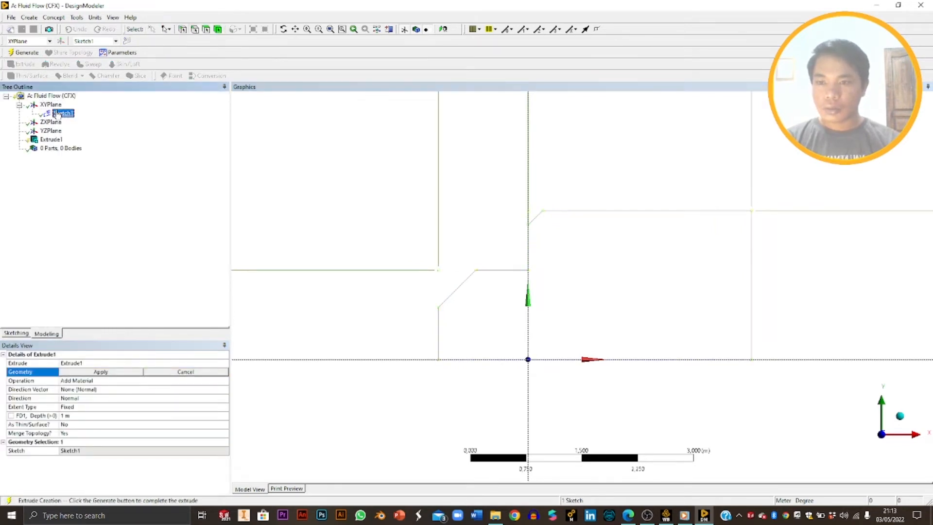
pyautogui.click(101, 372)
pyautogui.click(85, 399)
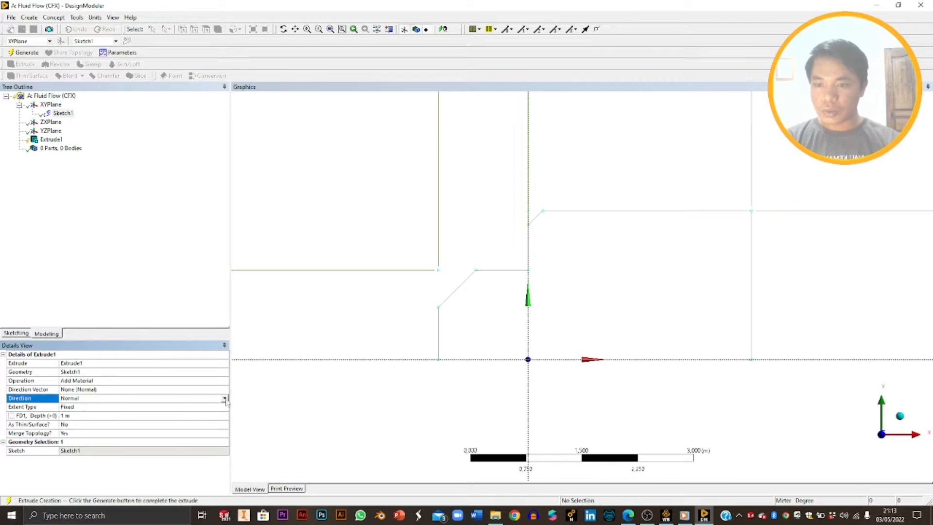
pyautogui.click(225, 399)
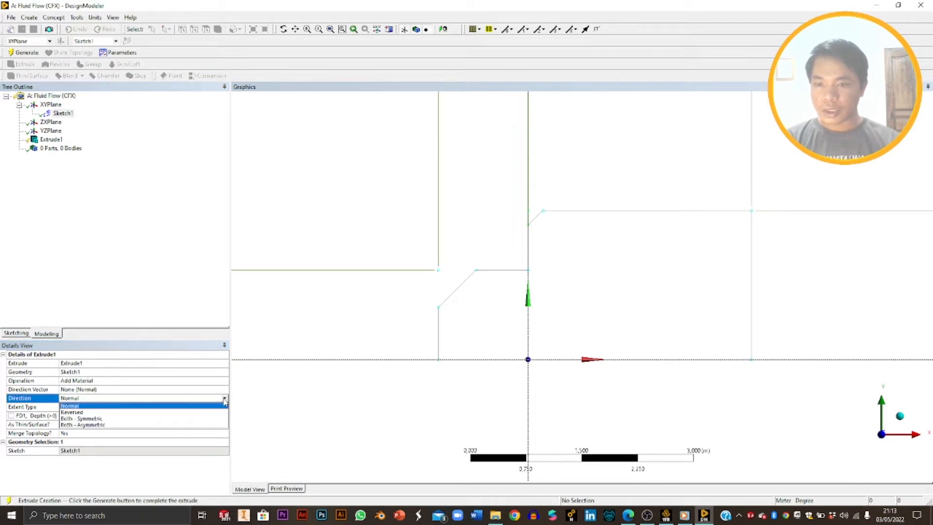
pyautogui.click(93, 419)
pyautogui.click(81, 416)
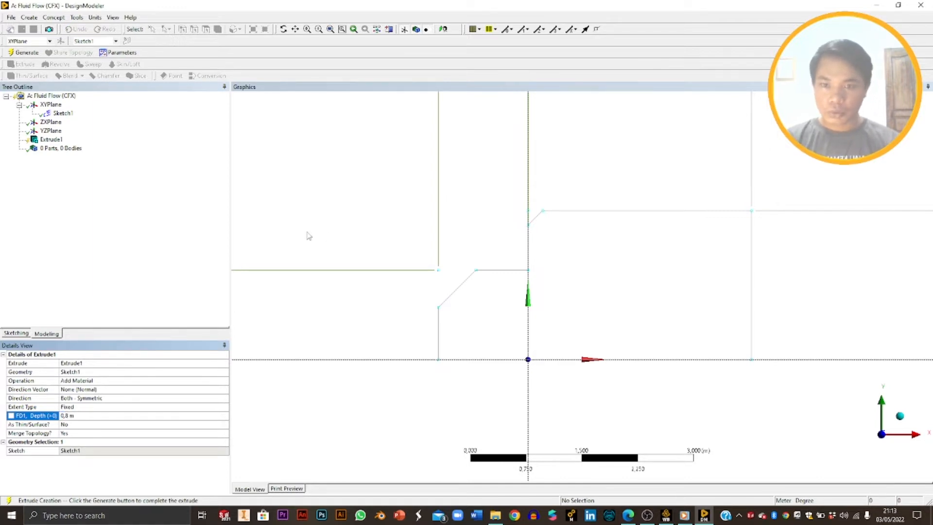
pyautogui.click(24, 52)
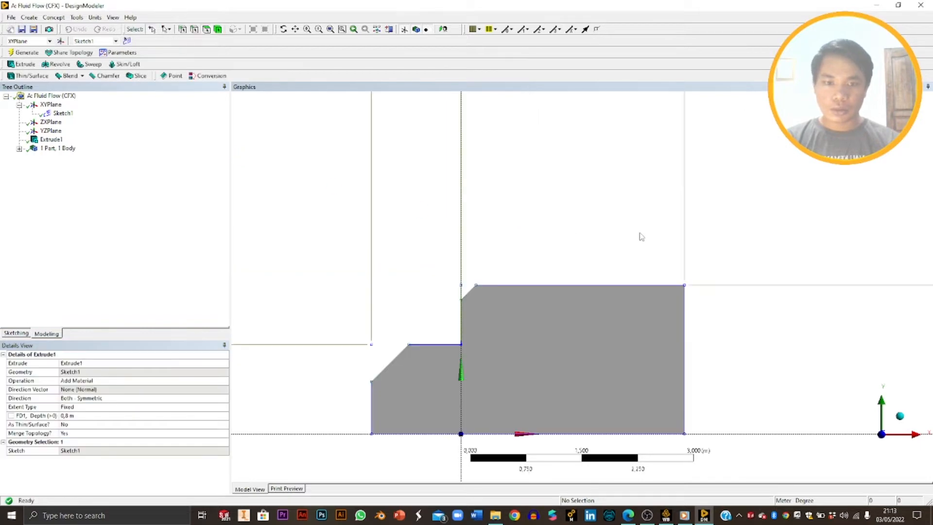
pyautogui.moveTo(639, 235); pyautogui.dragTo(759, 327, button='middle')
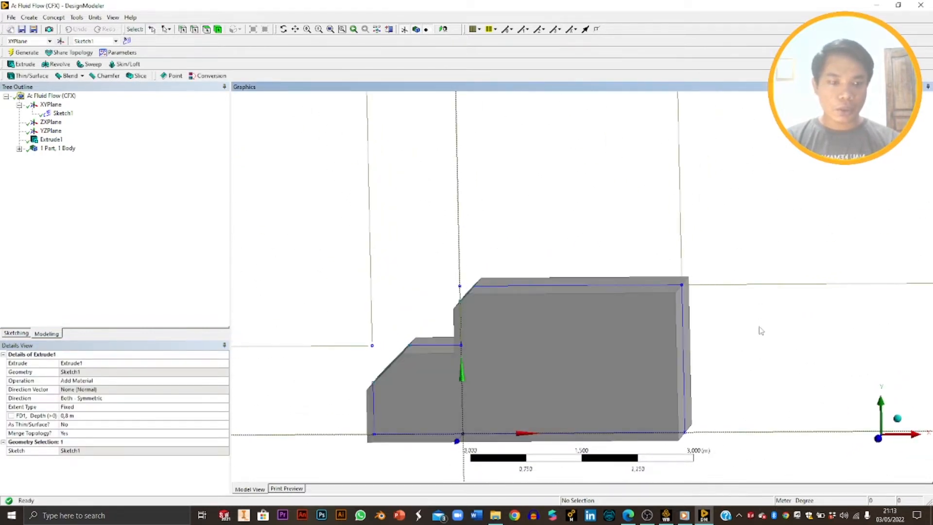
# Step: Create a new plane and set its type to From Face
pyautogui.click(897, 418)
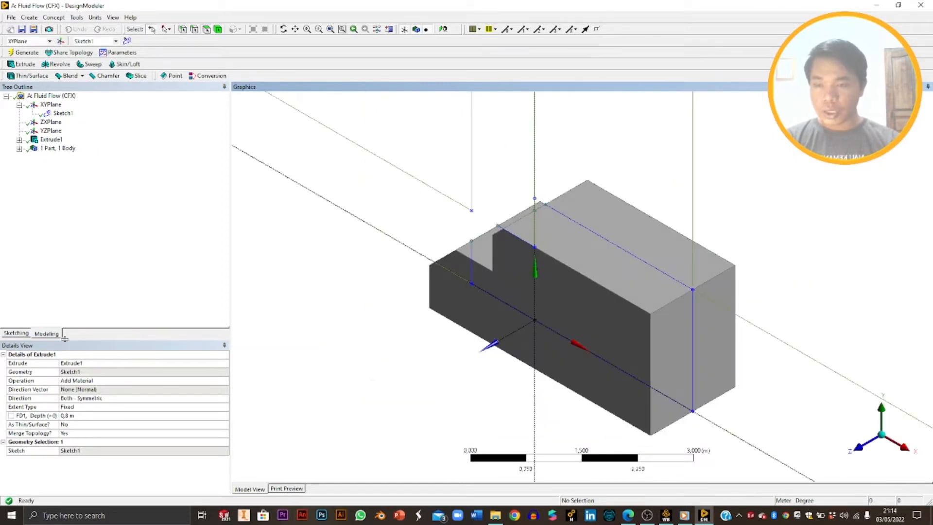
pyautogui.click(60, 41)
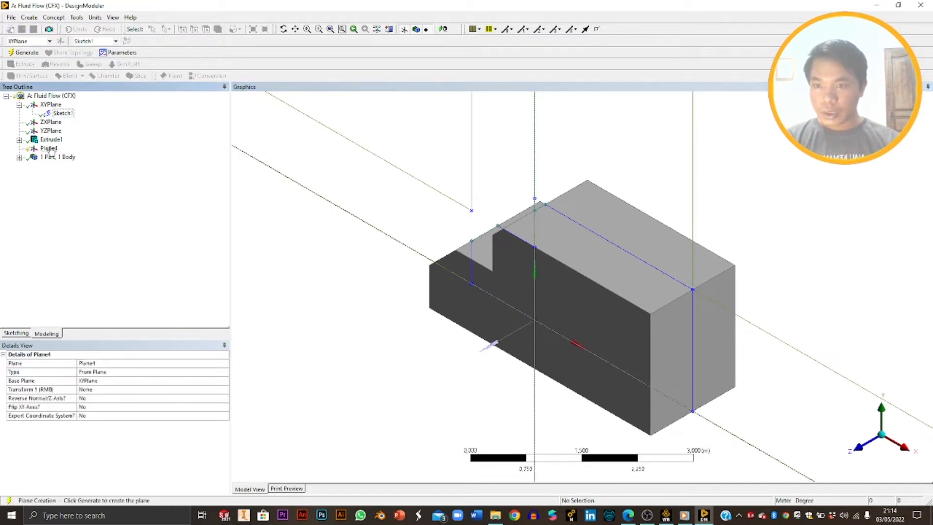
pyautogui.click(50, 148)
pyautogui.click(148, 383)
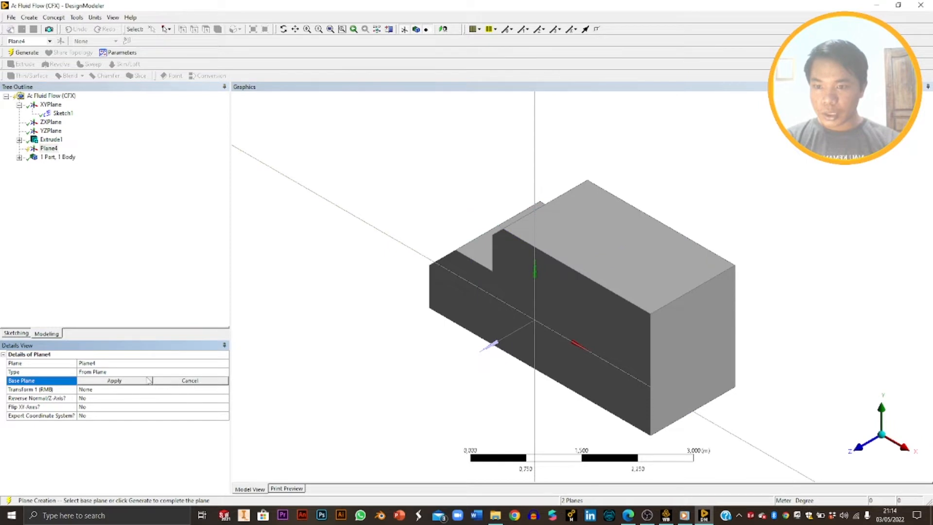
pyautogui.click(143, 373)
pyautogui.click(225, 373)
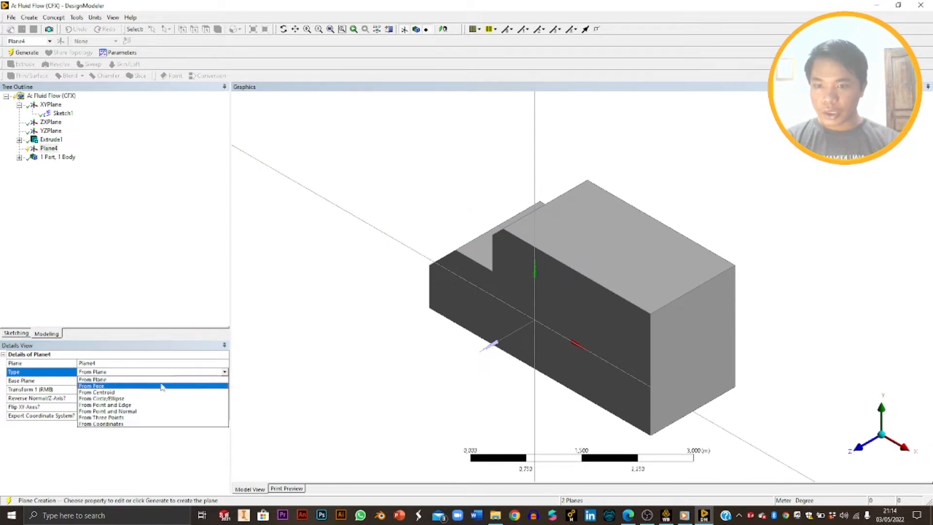
pyautogui.click(122, 388)
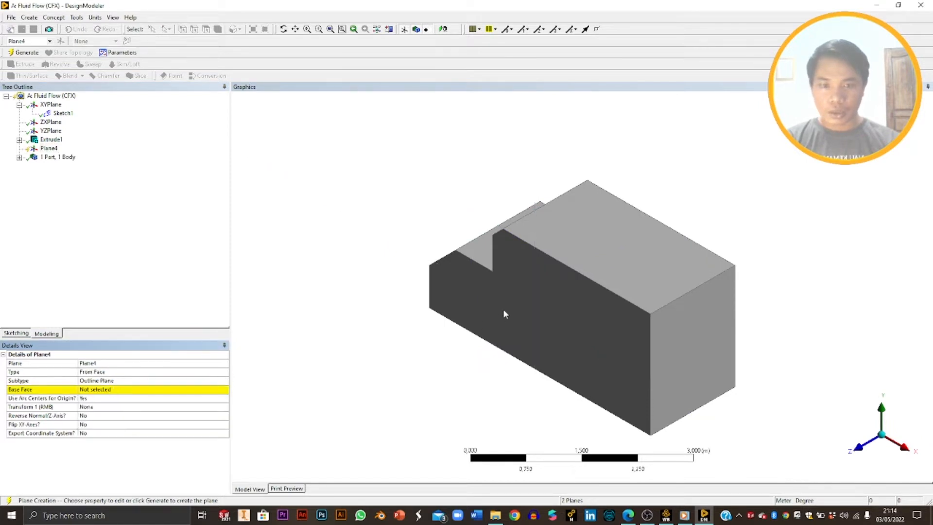
# Step: Use the truck body's large flat side face as the new plane's base face and generate the plane
pyautogui.click(297, 361)
pyautogui.click(103, 391)
pyautogui.click(566, 306)
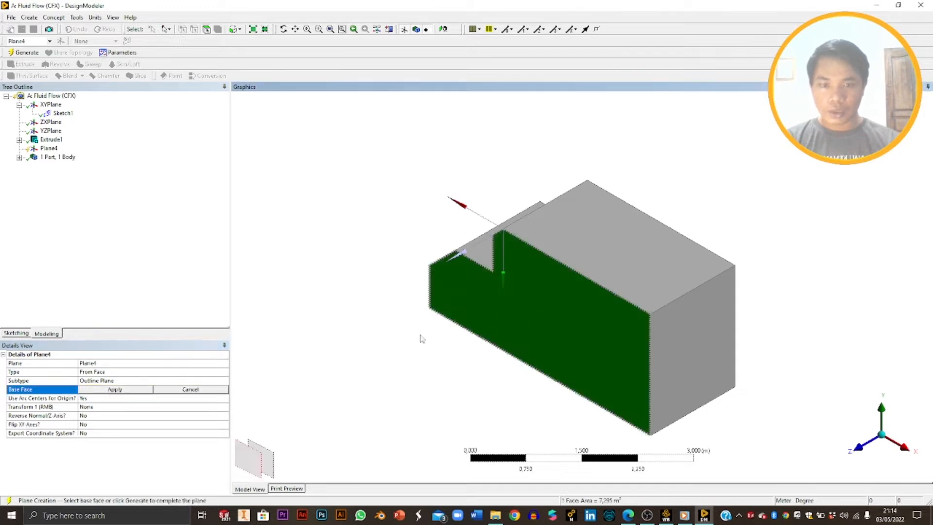
pyautogui.click(115, 389)
pyautogui.moveTo(620, 319); pyautogui.dragTo(659, 275, button='middle')
pyautogui.click(24, 52)
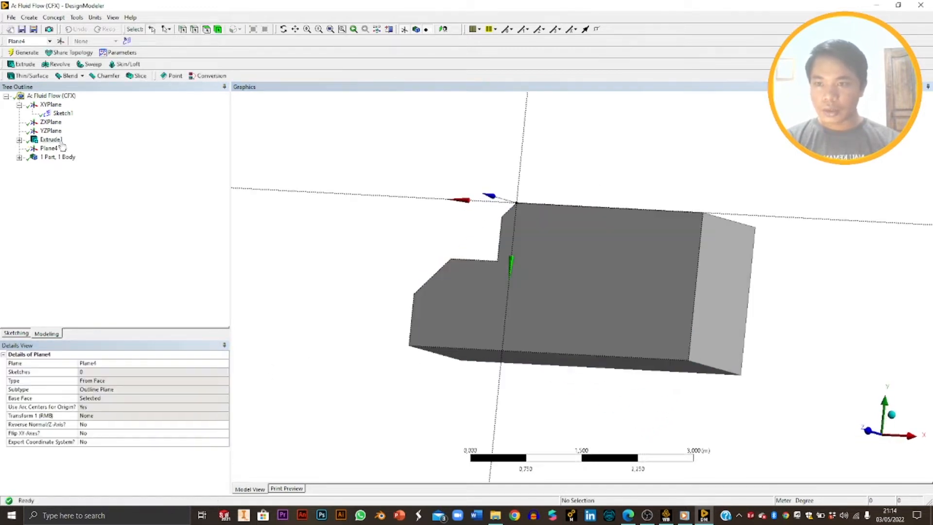
# Step: Add a new sketch on Plane4 and open it for drawing, viewed squarely along the Z axis with the truck upright
pyautogui.click(48, 147)
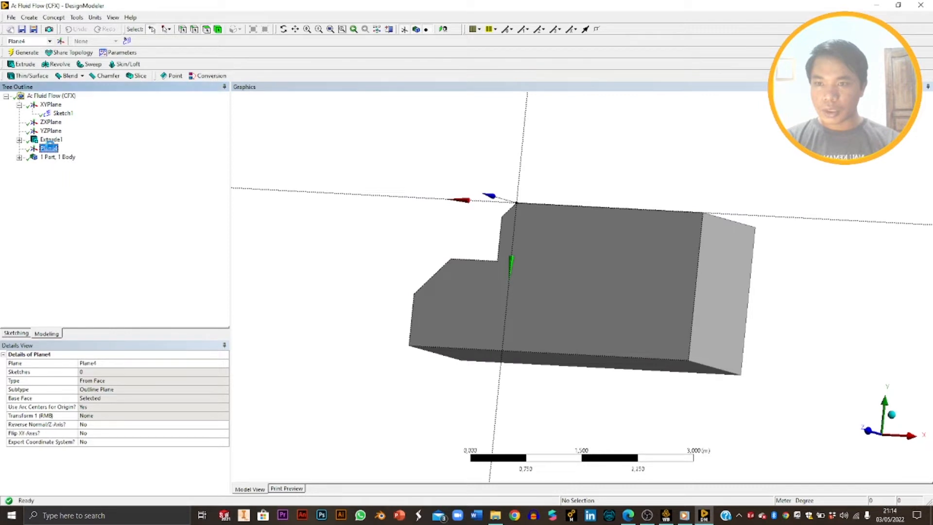
pyautogui.click(127, 40)
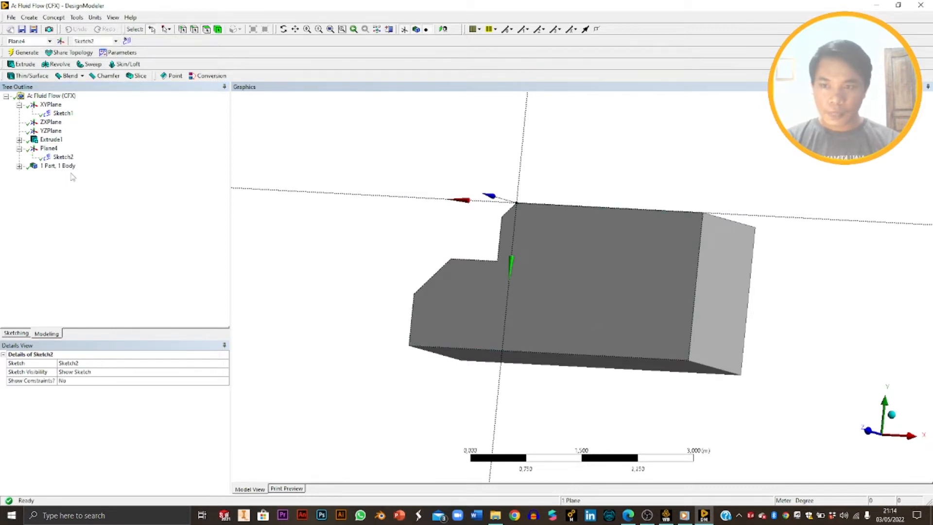
pyautogui.rightClick(63, 156)
pyautogui.click(83, 184)
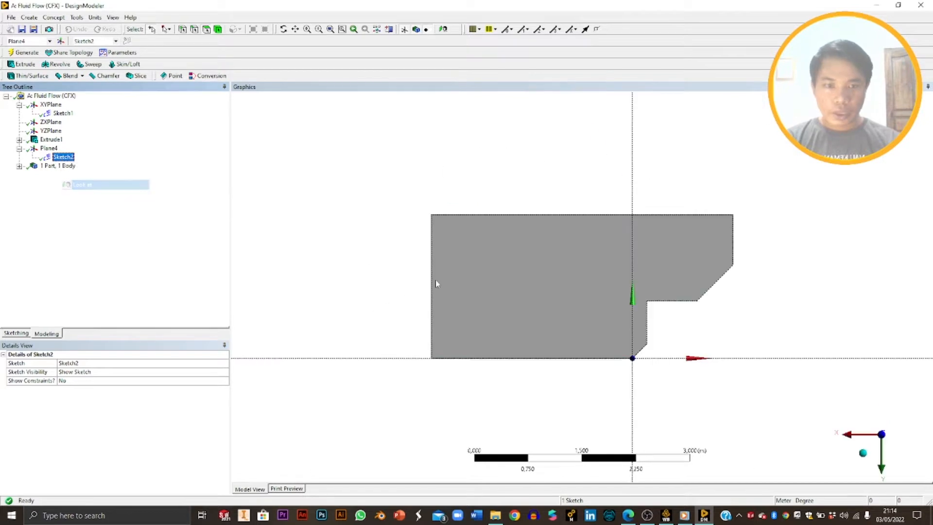
pyautogui.moveTo(748, 311); pyautogui.dragTo(364, 217, button='middle')
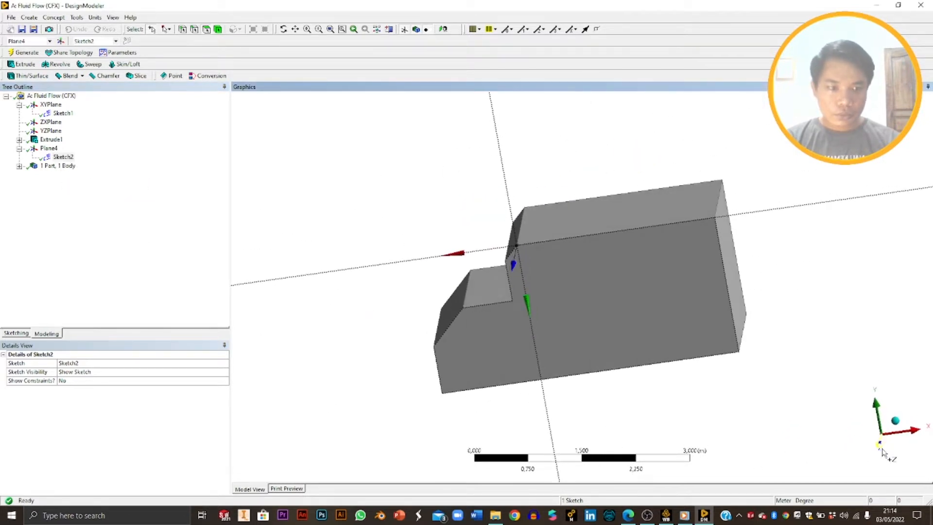
pyautogui.click(880, 447)
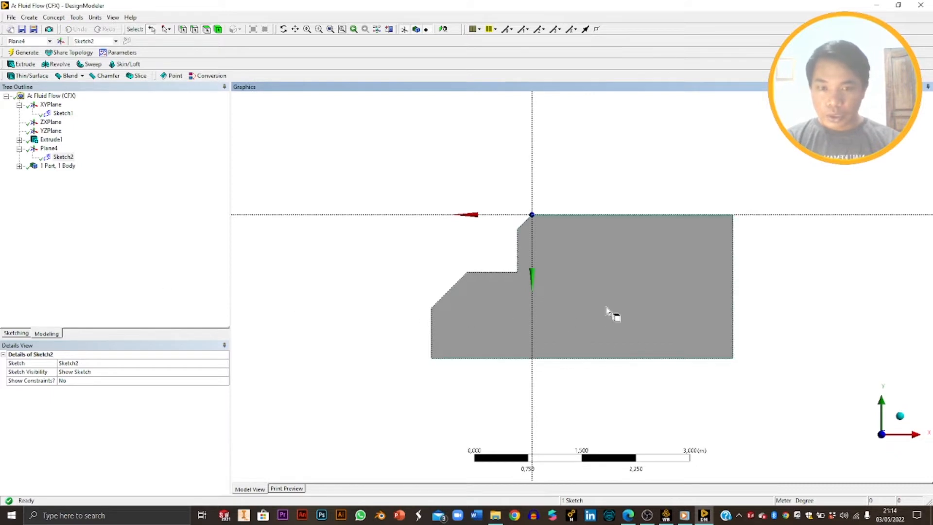
pyautogui.click(15, 334)
pyautogui.click(23, 143)
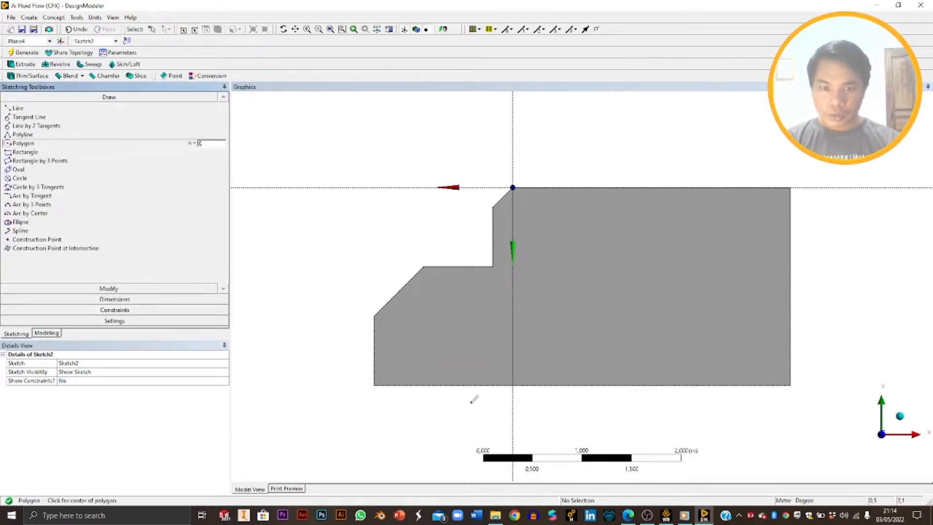
pyautogui.click(456, 386)
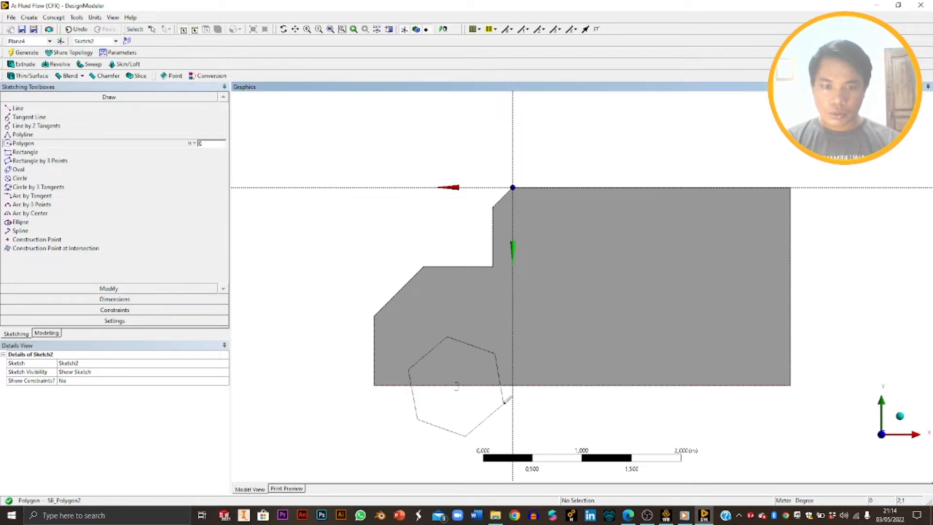
pyautogui.click(504, 403)
pyautogui.press('Escape')
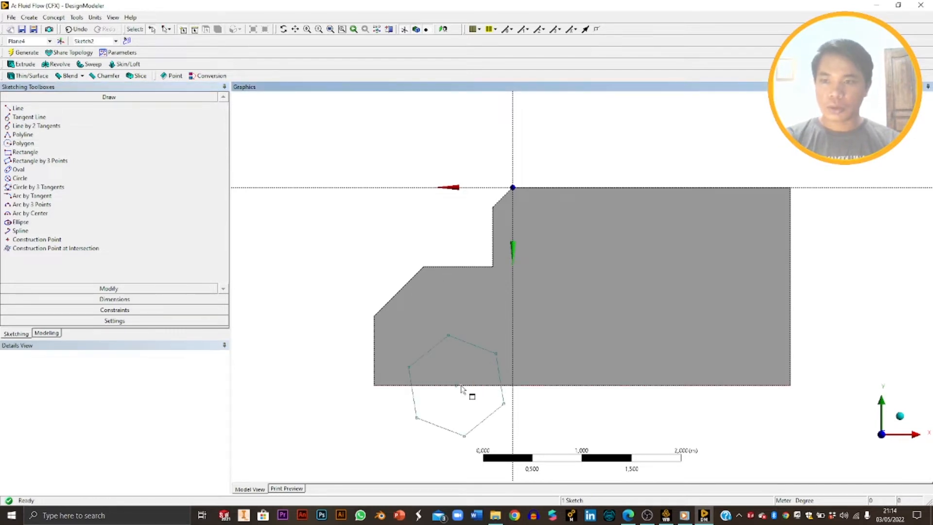
pyautogui.click(30, 180)
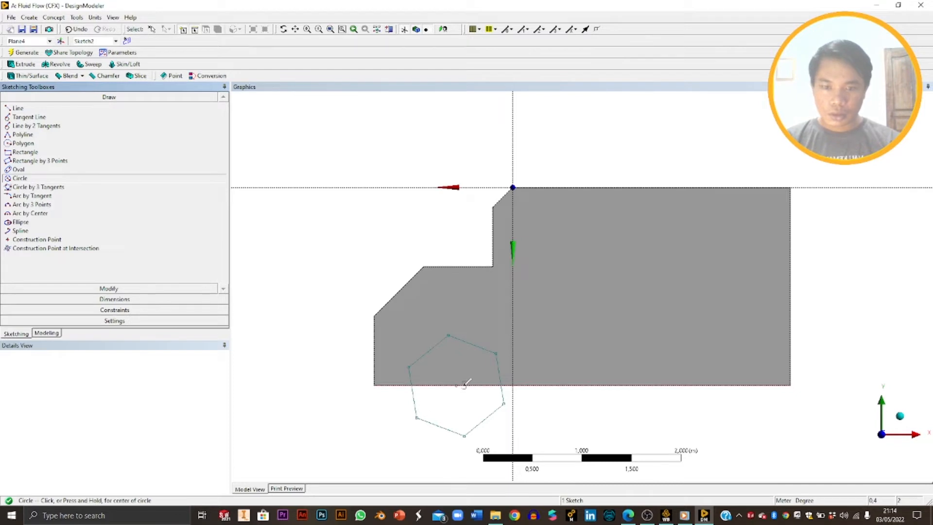
pyautogui.press('Escape')
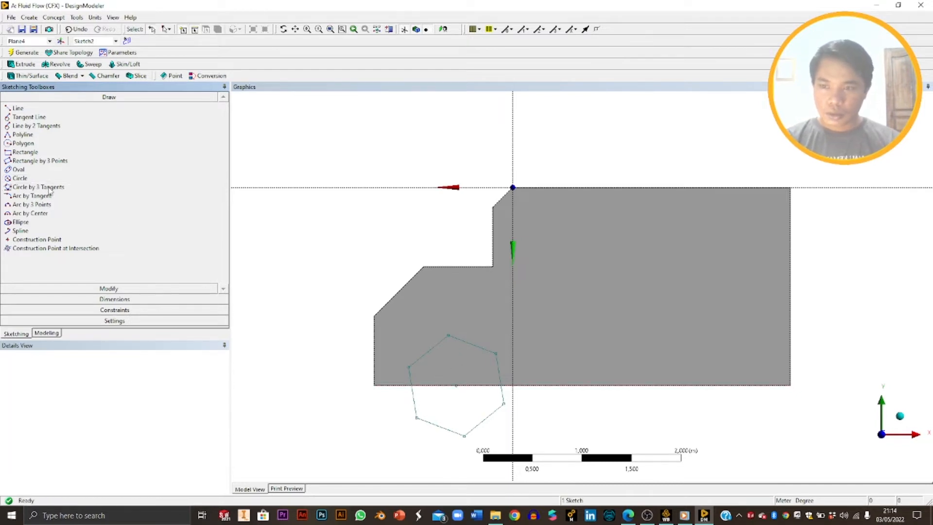
pyautogui.click(49, 187)
pyautogui.click(51, 169)
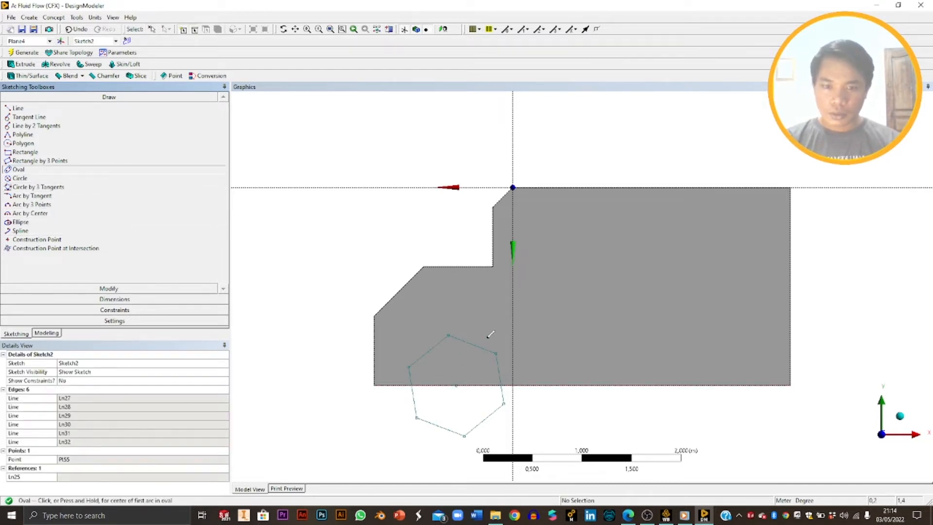
pyautogui.click(80, 30)
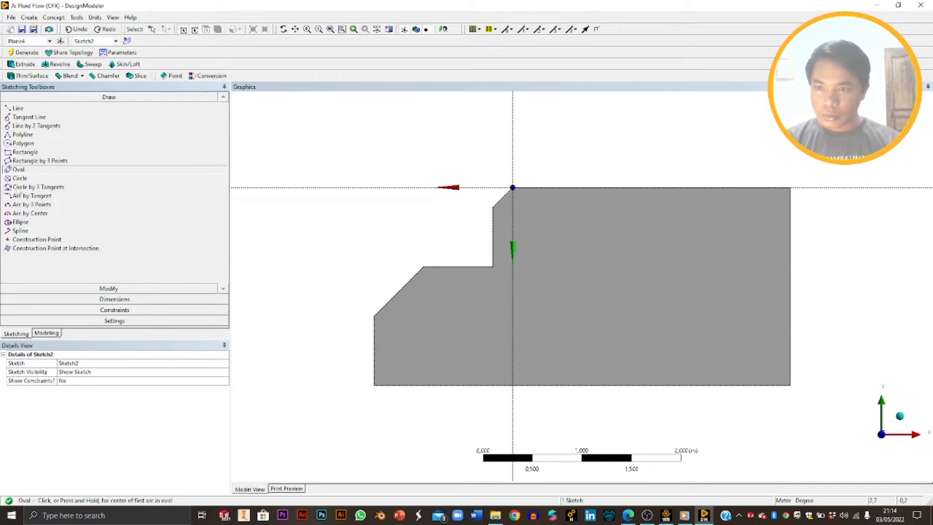
# Step: Sketch two wheel circles centred on the truck's bottom edge about 2.63 m apart, front radius about 0.33 m and rear about 0.49 m
pyautogui.click(20, 178)
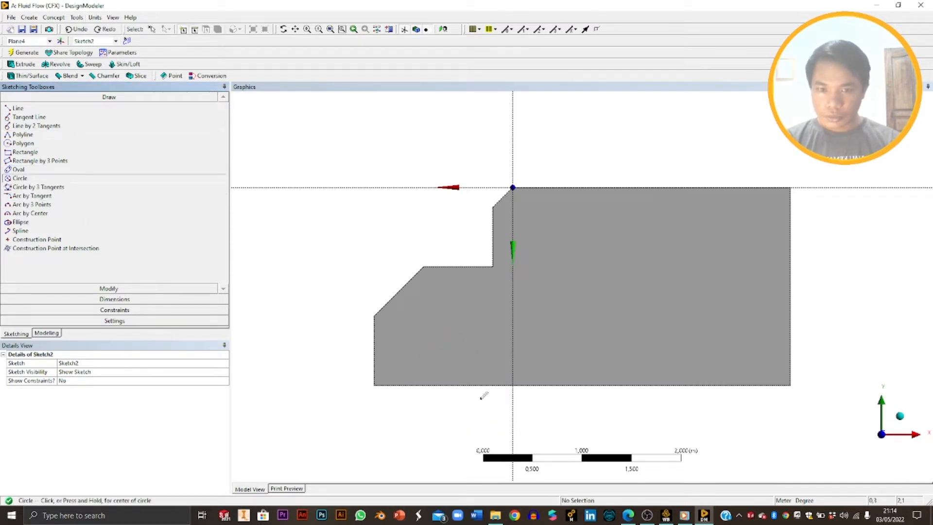
pyautogui.click(429, 385)
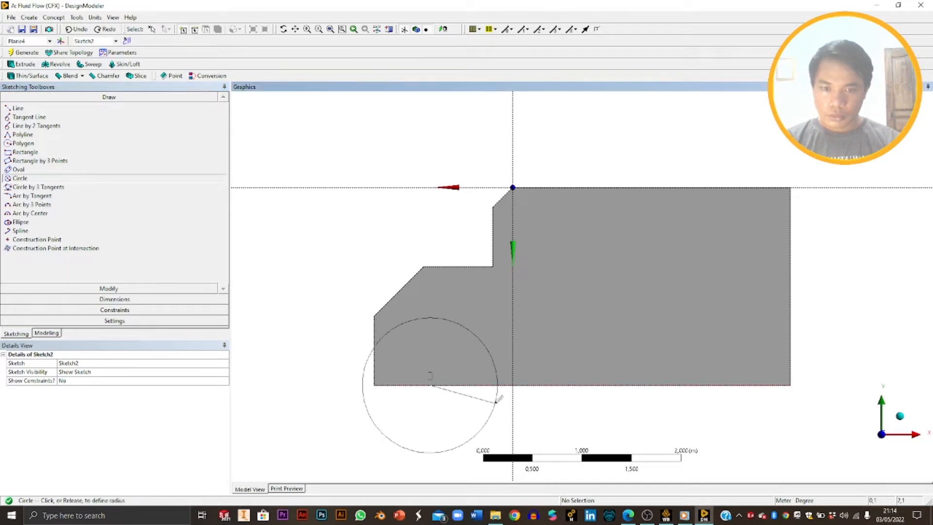
pyautogui.click(462, 389)
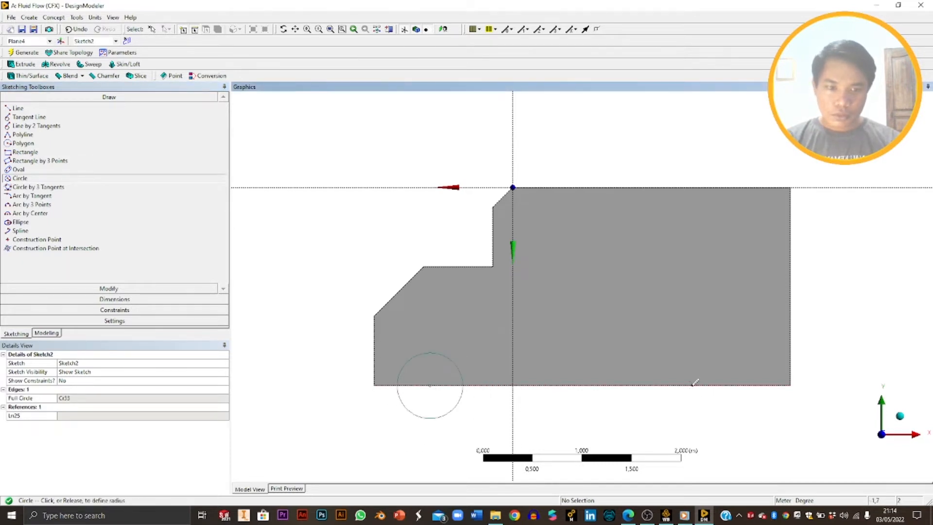
pyautogui.click(690, 385)
pyautogui.click(734, 398)
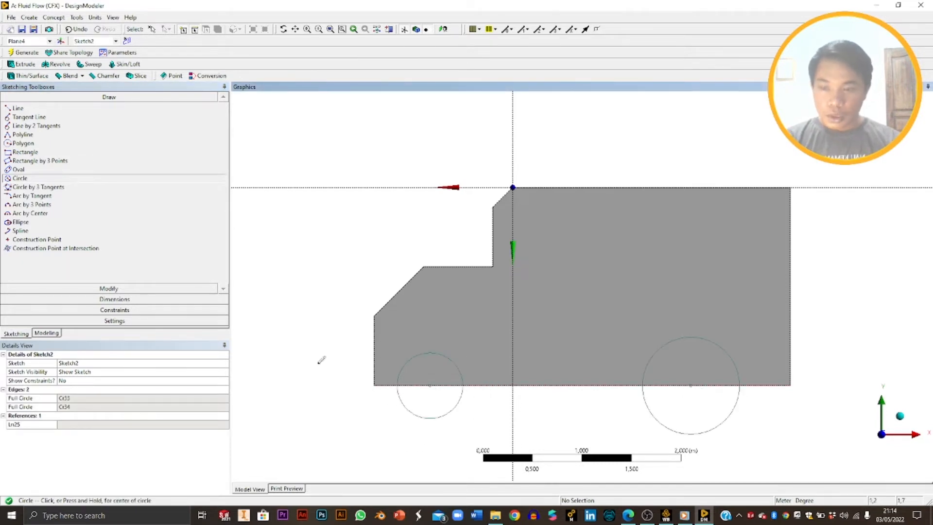
# Step: Add a radius dimension to the front wheel circle and another to the rear wheel circle
pyautogui.click(115, 299)
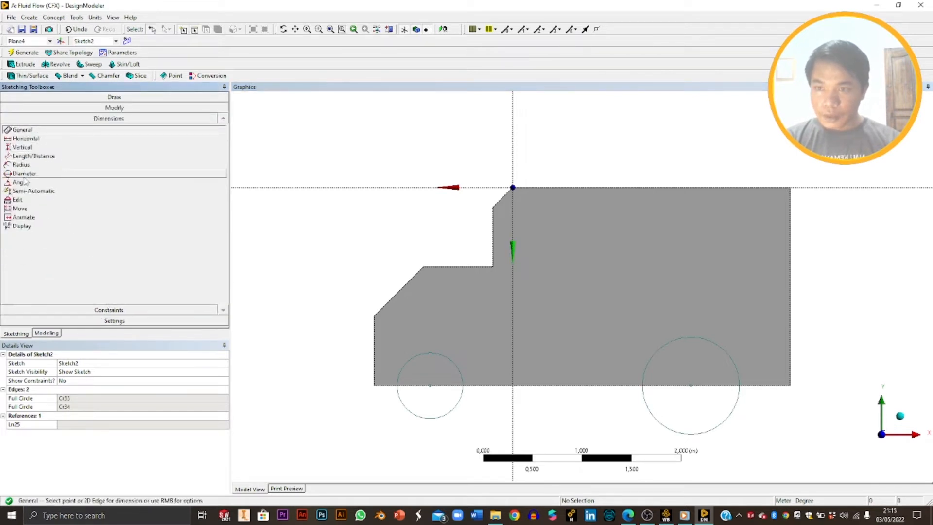
pyautogui.click(21, 164)
pyautogui.click(436, 354)
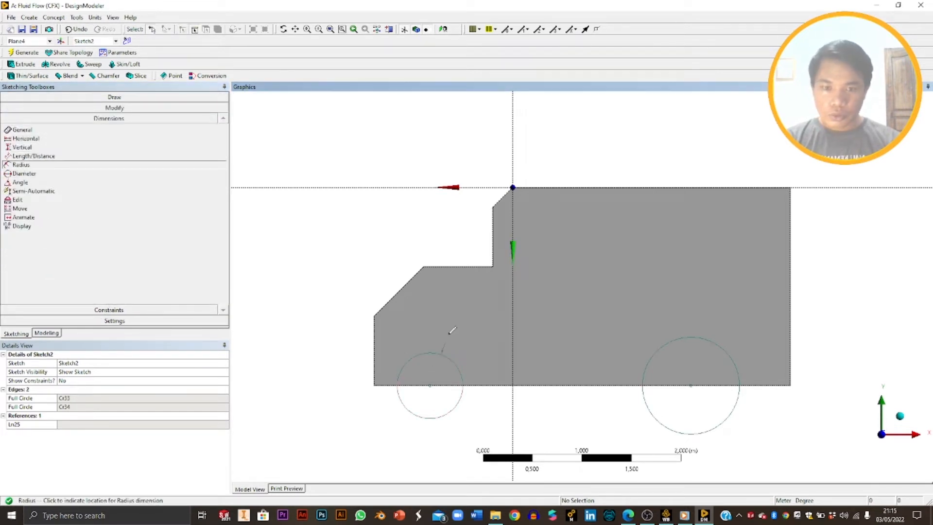
pyautogui.click(447, 327)
pyautogui.click(681, 340)
pyautogui.click(666, 311)
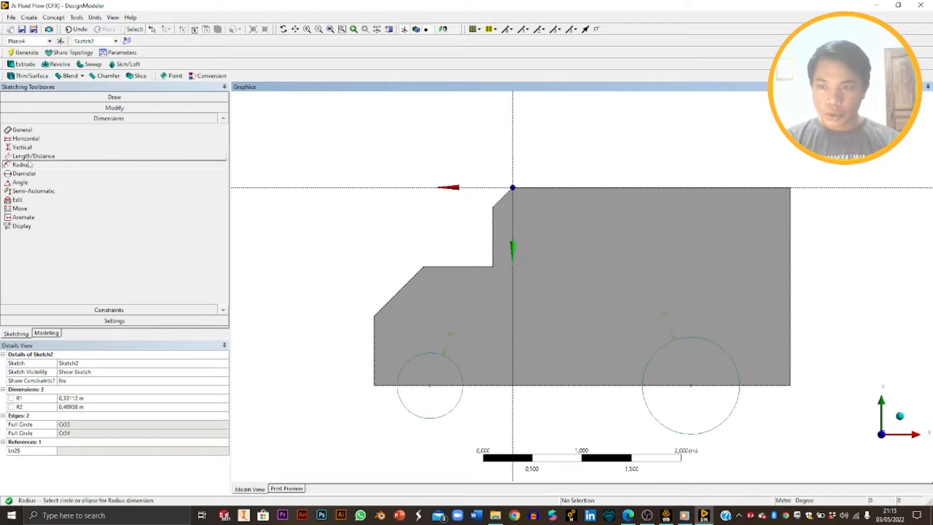
# Step: Dimension the distance from the truck's vertical front edge to the front wheel's centre, placing it below the body
pyautogui.click(30, 156)
pyautogui.click(430, 387)
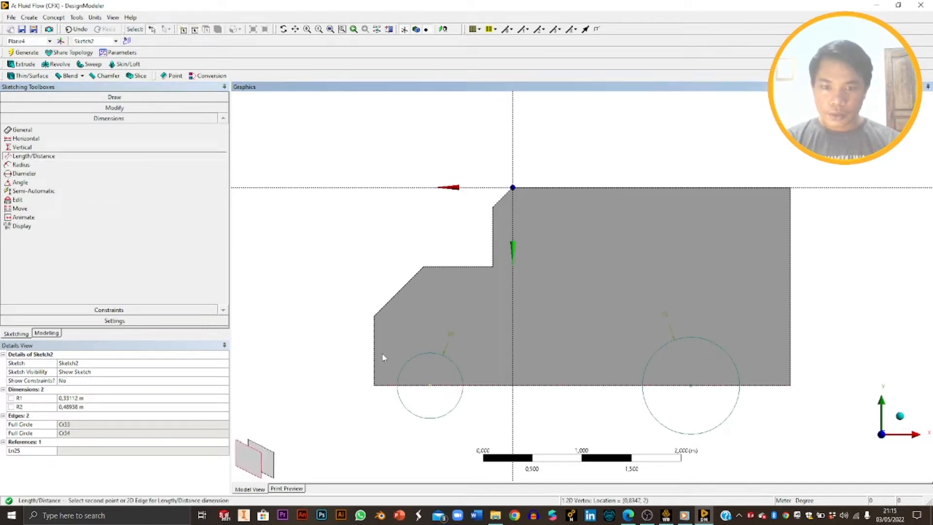
pyautogui.click(373, 348)
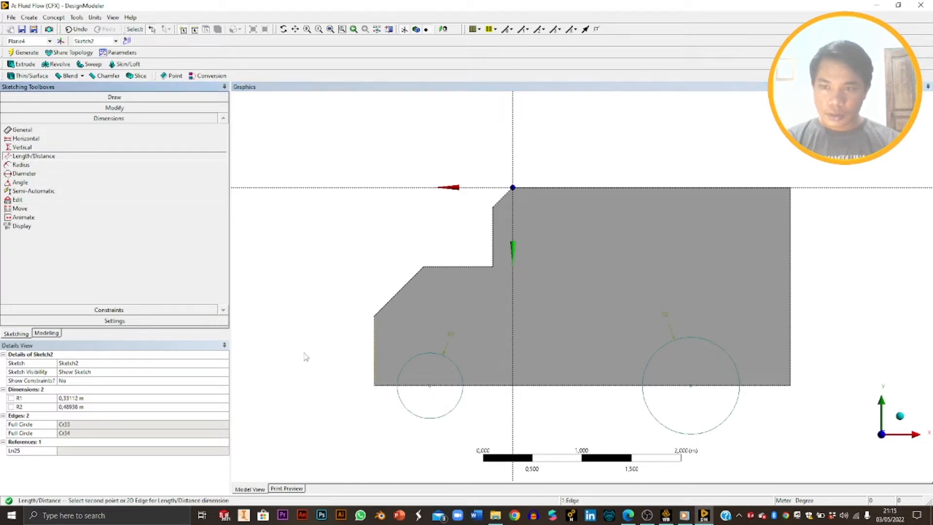
pyautogui.click(430, 385)
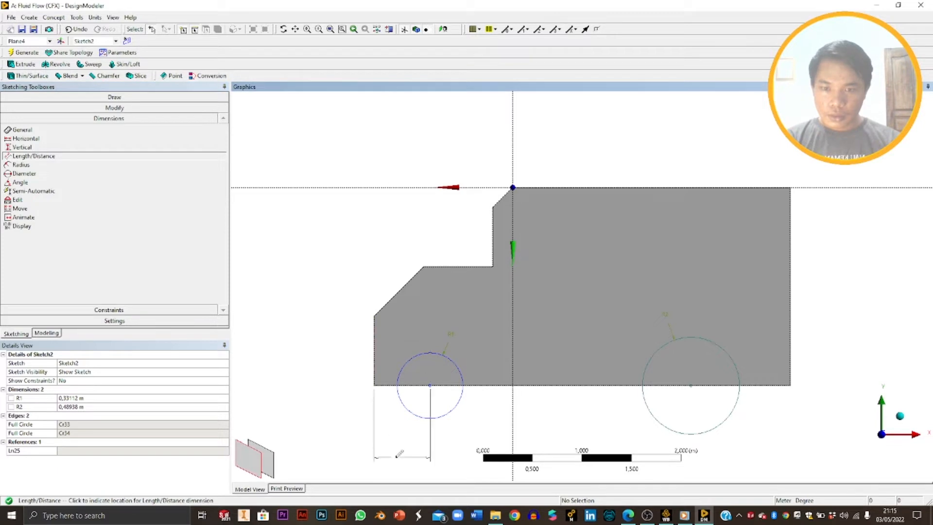
pyautogui.click(419, 434)
# Step: Dimension the distance between the front and rear wheel centres below the truck body
pyautogui.click(430, 386)
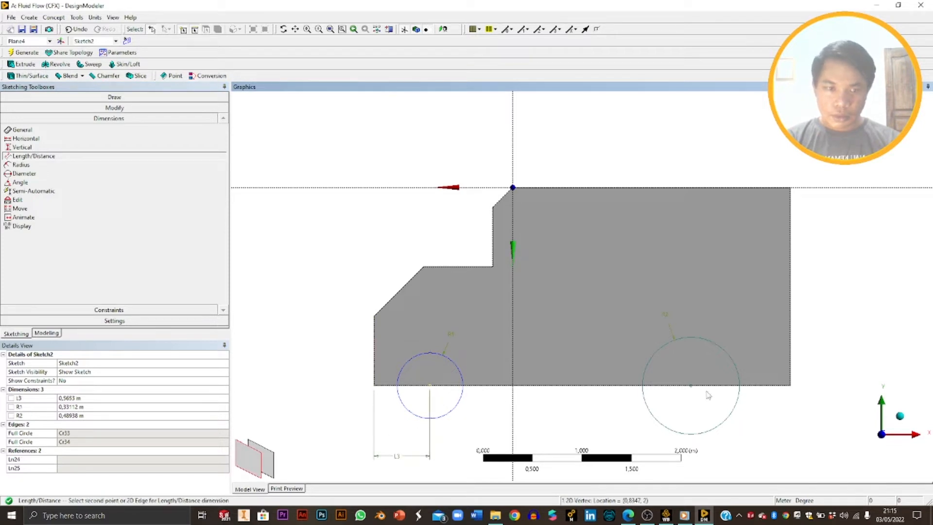
pyautogui.click(691, 386)
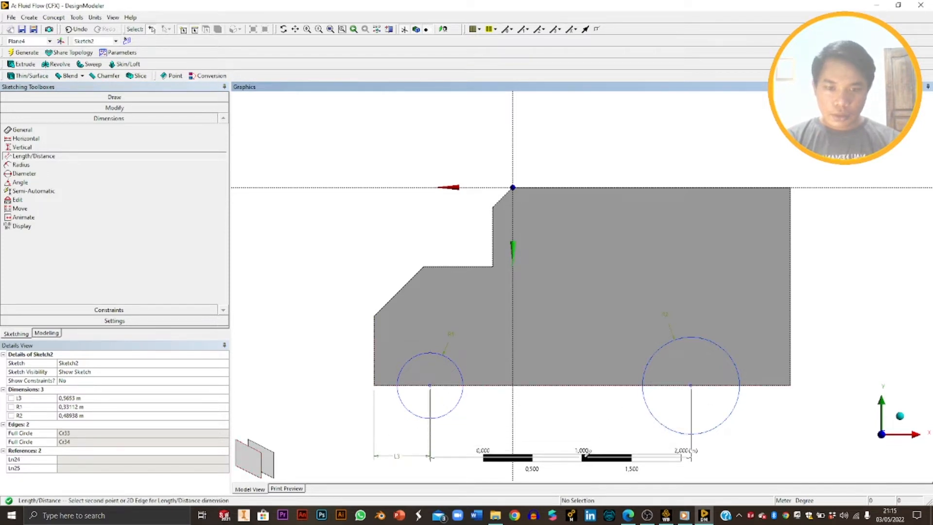
pyautogui.click(608, 457)
pyautogui.scroll(1, 560, 319)
pyautogui.scroll(-2, 560, 319)
pyautogui.scroll(1, 554, 430)
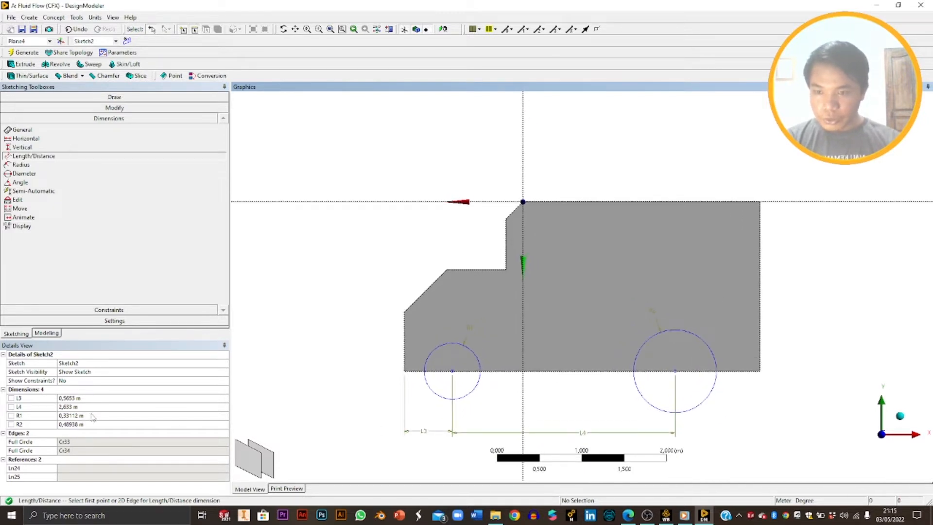
# Step: Set the radius dimensions of both the front and rear wheel circles to 0.4 m
pyautogui.click(81, 397)
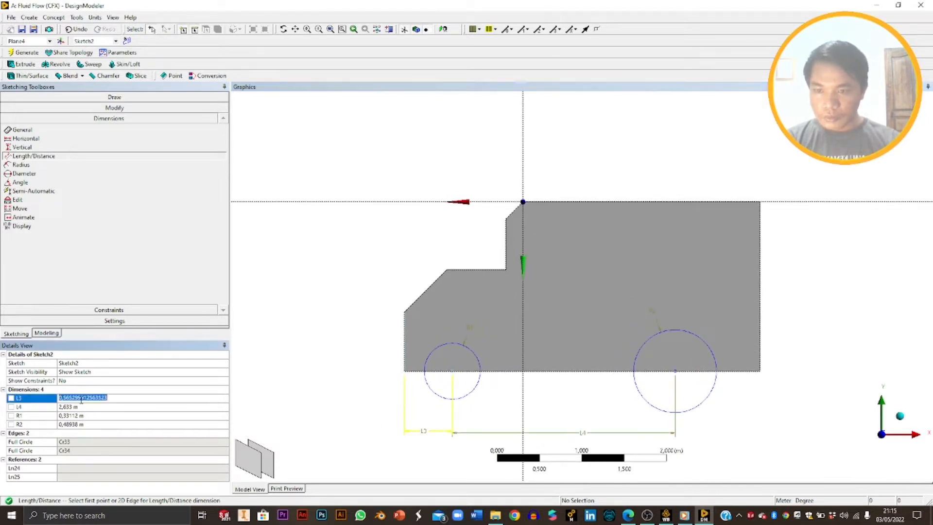
pyautogui.click(76, 415)
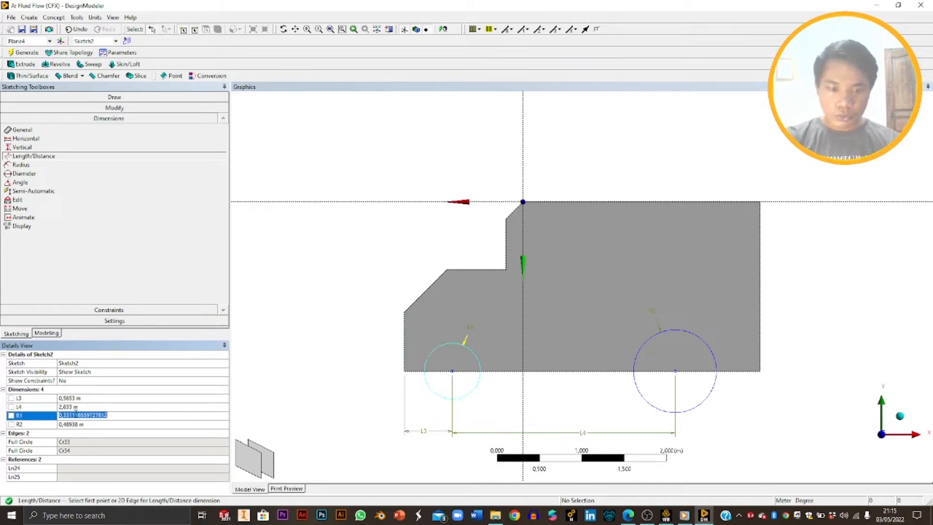
pyautogui.write('0,4')
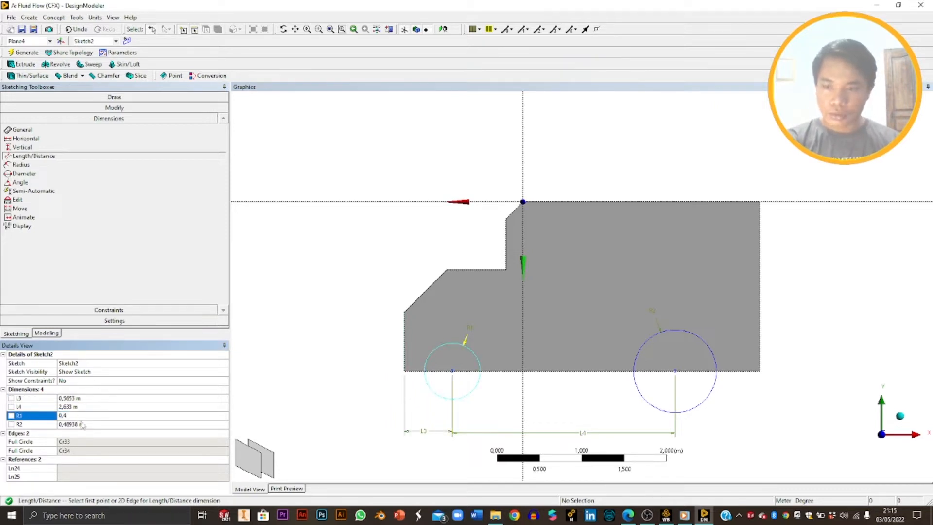
pyautogui.click(83, 424)
pyautogui.write('0,4')
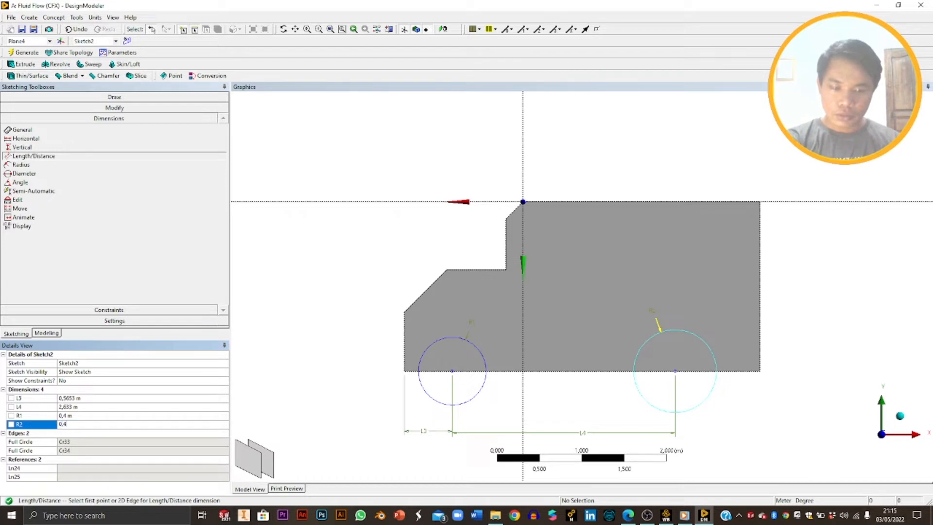
pyautogui.press('Return')
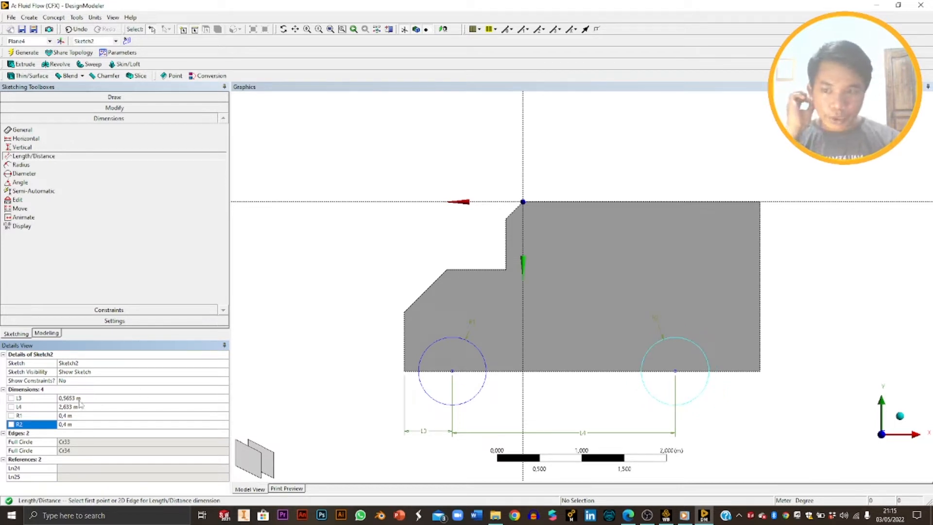
# Step: Set the distance from the truck's vertical front edge to the front wheel's centre to 0.8 m
pyautogui.click(78, 399)
pyautogui.write('0')
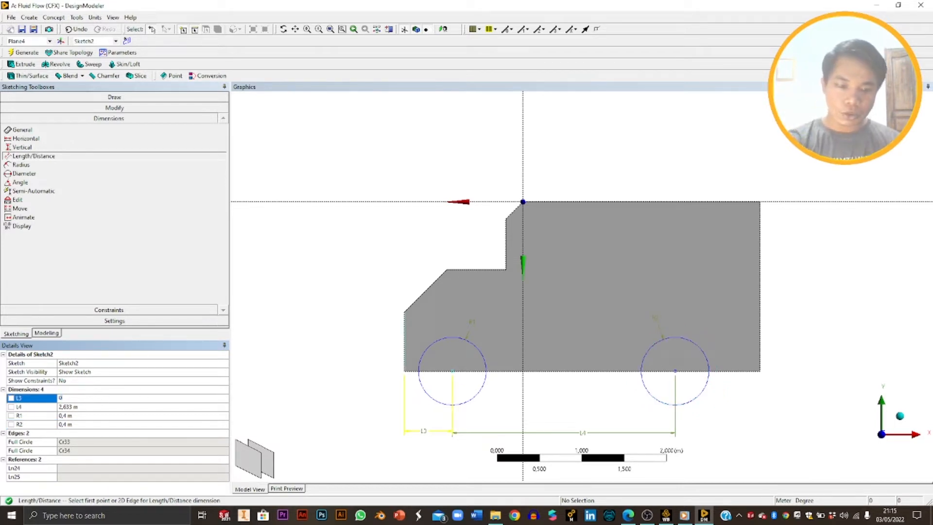
pyautogui.write('.8')
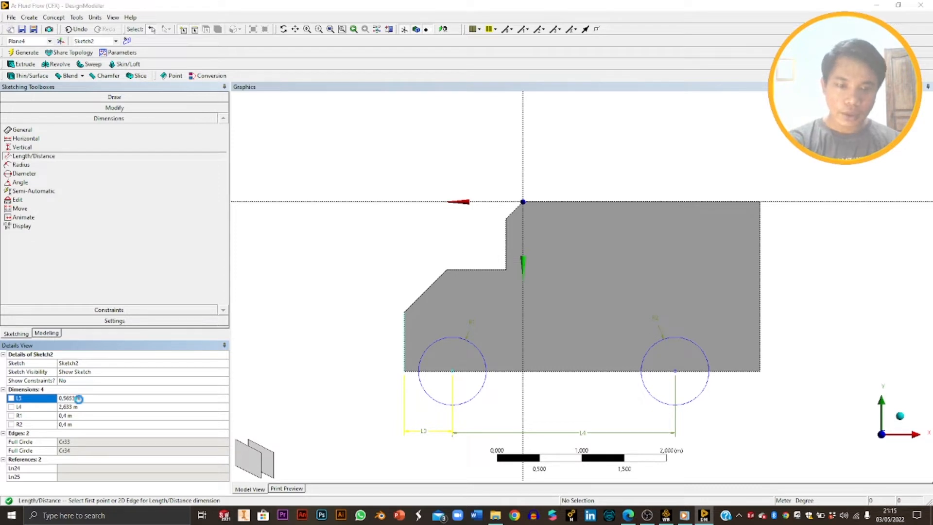
pyautogui.press('Return')
pyautogui.click(512, 310)
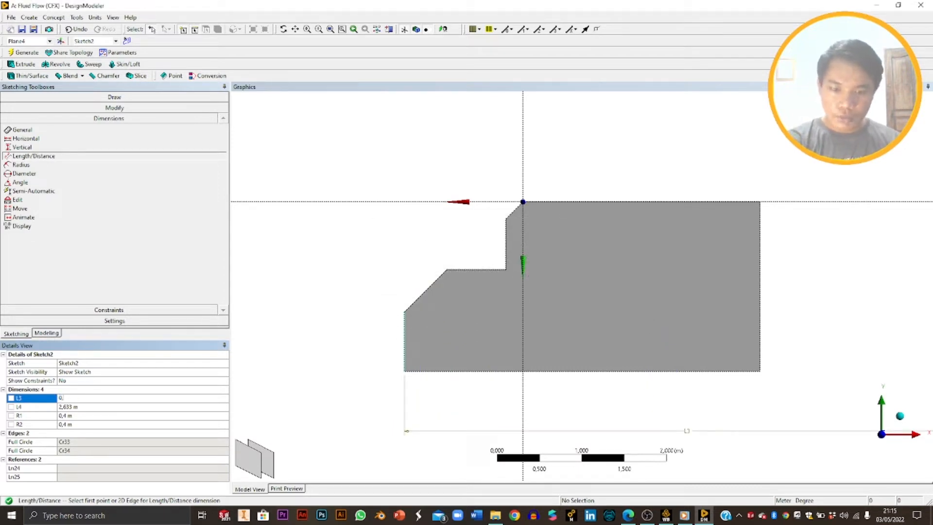
pyautogui.press('Return')
# Step: Set the distance between the front and rear wheel centres to 2.4 m
pyautogui.click(74, 406)
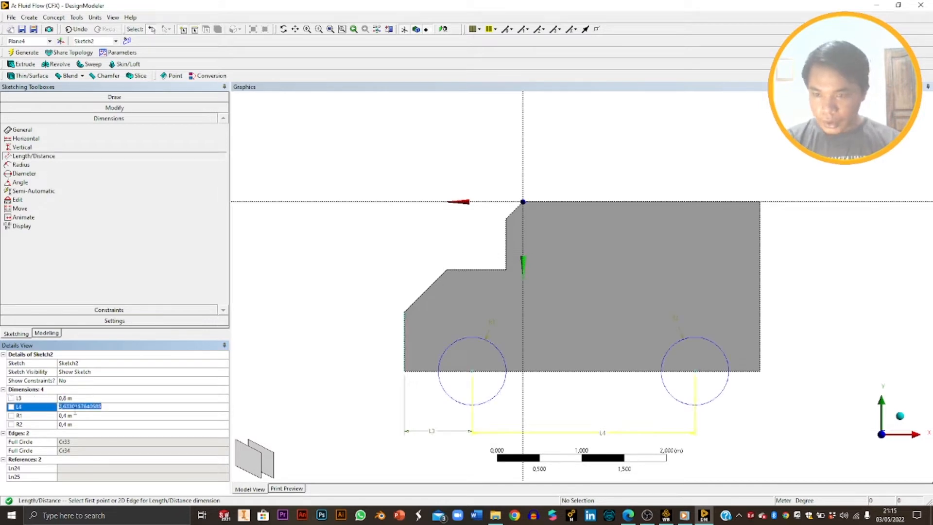
pyautogui.write('0')
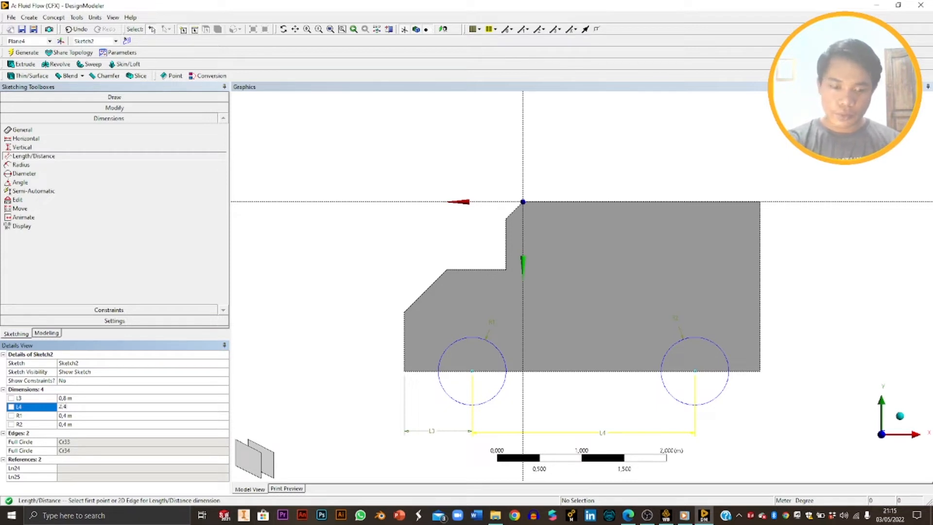
pyautogui.press('Return')
# Step: Extrude the wheel sketch as added material with Both - Symmetric direction and 0.1 m depth, and generate the wheels
pyautogui.moveTo(797, 358); pyautogui.dragTo(689, 383, button='middle')
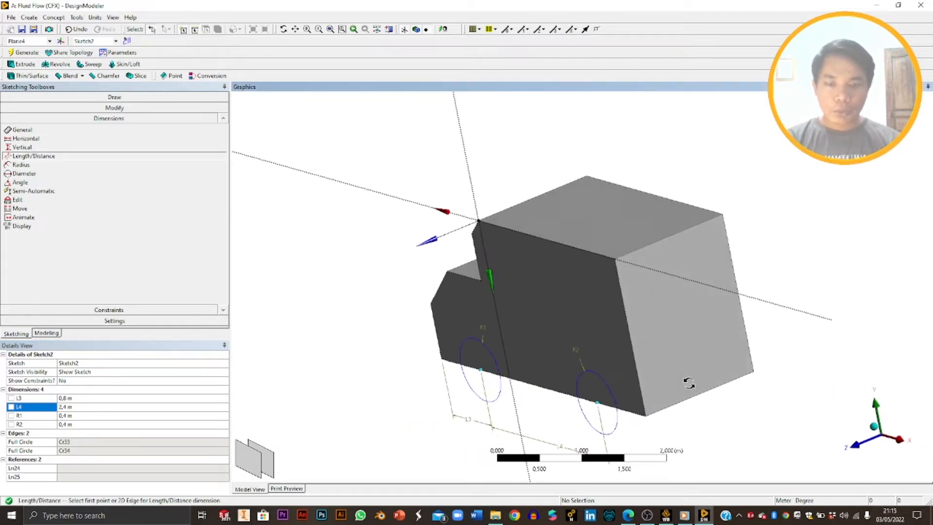
pyautogui.click(21, 64)
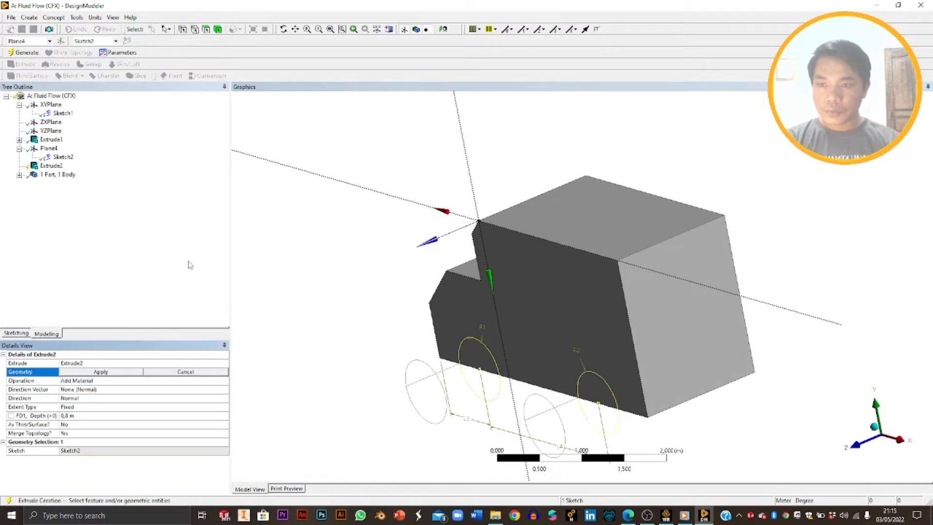
pyautogui.click(63, 157)
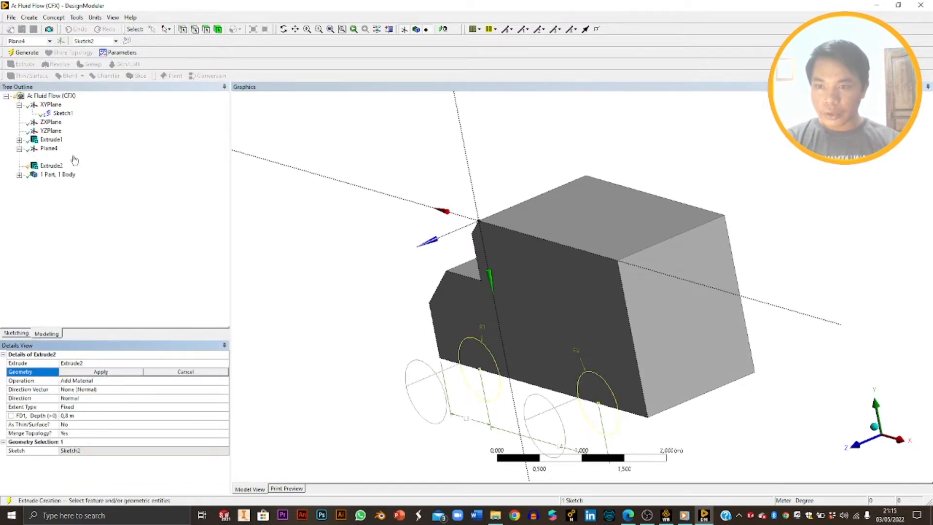
pyautogui.click(100, 372)
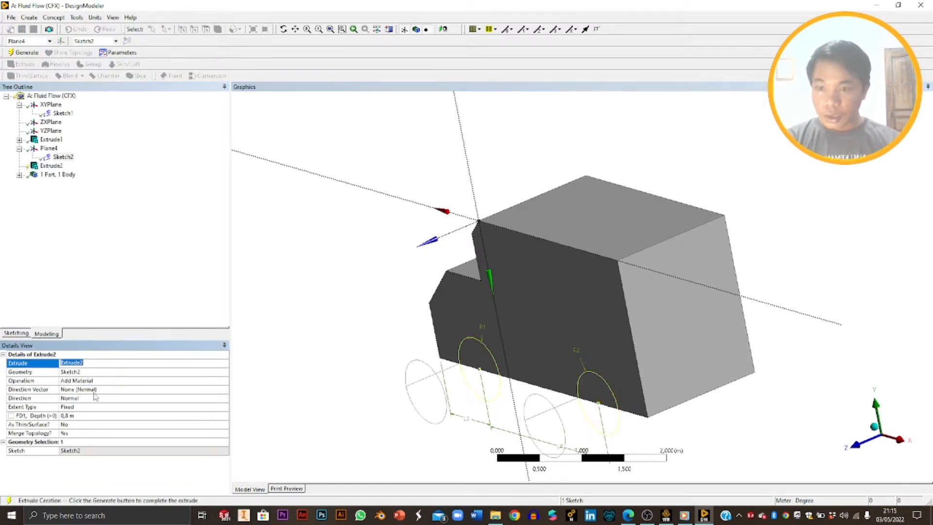
pyautogui.click(145, 397)
pyautogui.click(225, 398)
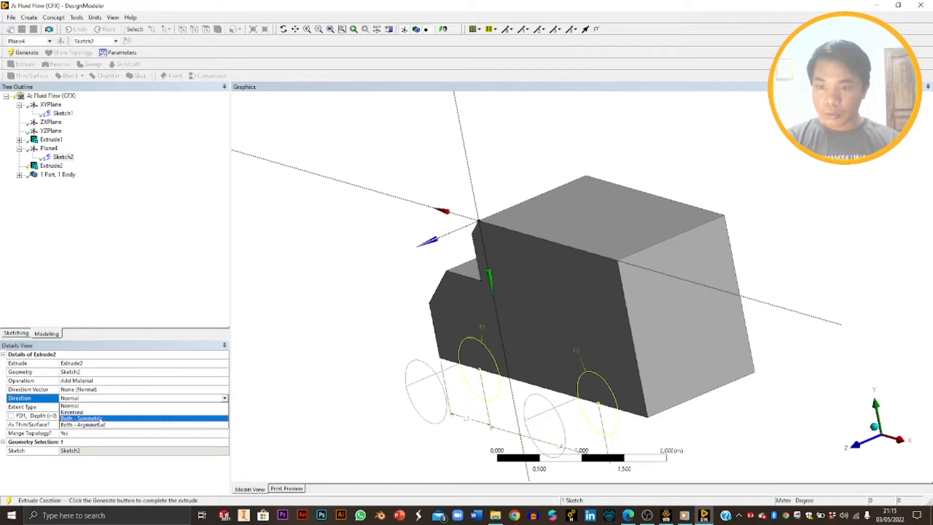
pyautogui.click(96, 423)
pyautogui.click(80, 416)
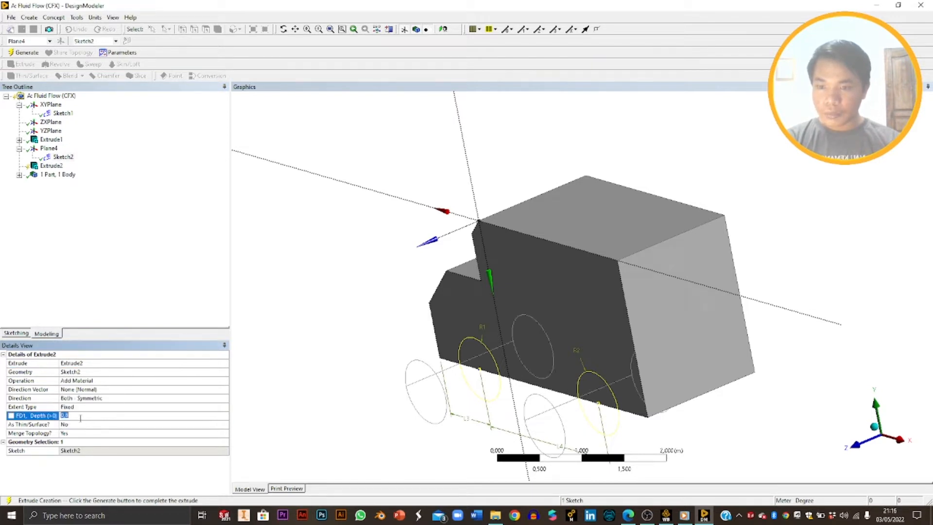
pyautogui.press('BackSpace')
pyautogui.write('1')
pyautogui.press('Return')
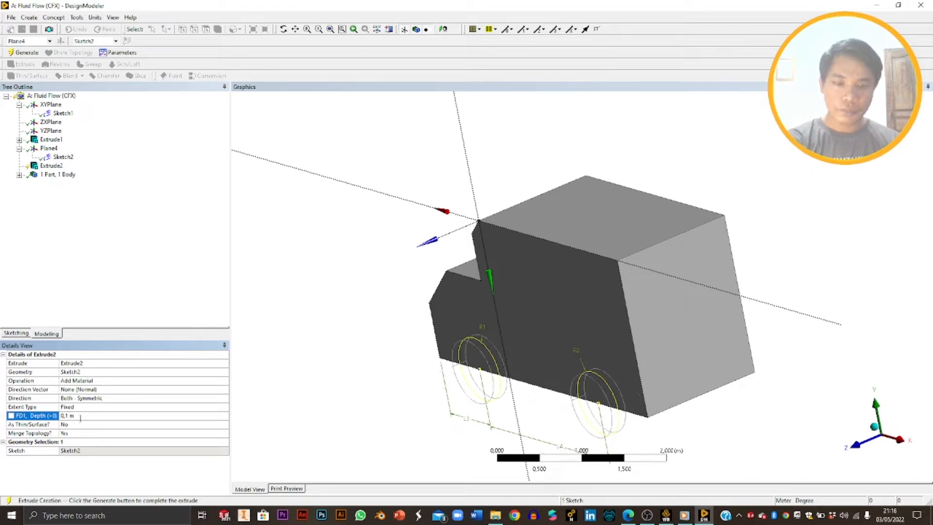
pyautogui.click(23, 53)
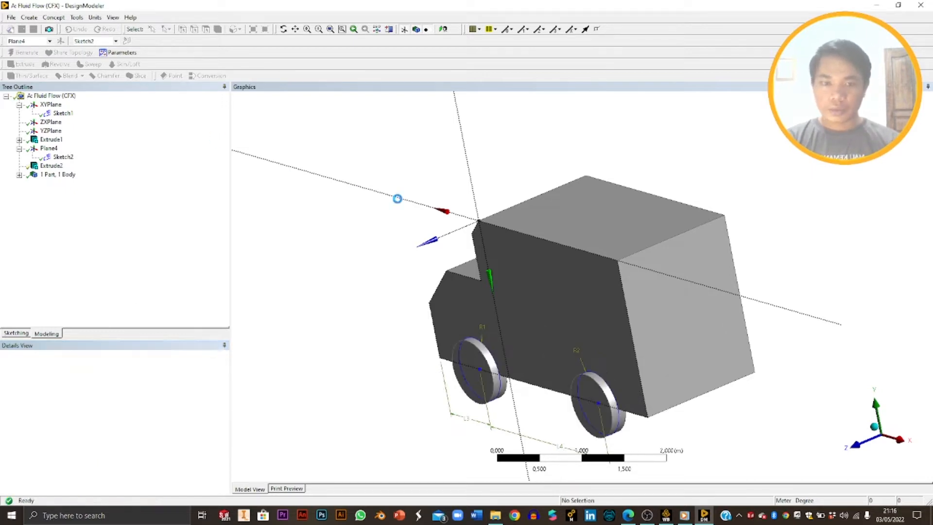
# Step: Generate a new From Face plane based on the truck body's opposite side face, which has no wheels yet
pyautogui.moveTo(719, 325); pyautogui.dragTo(763, 290, button='middle')
pyautogui.click(858, 420)
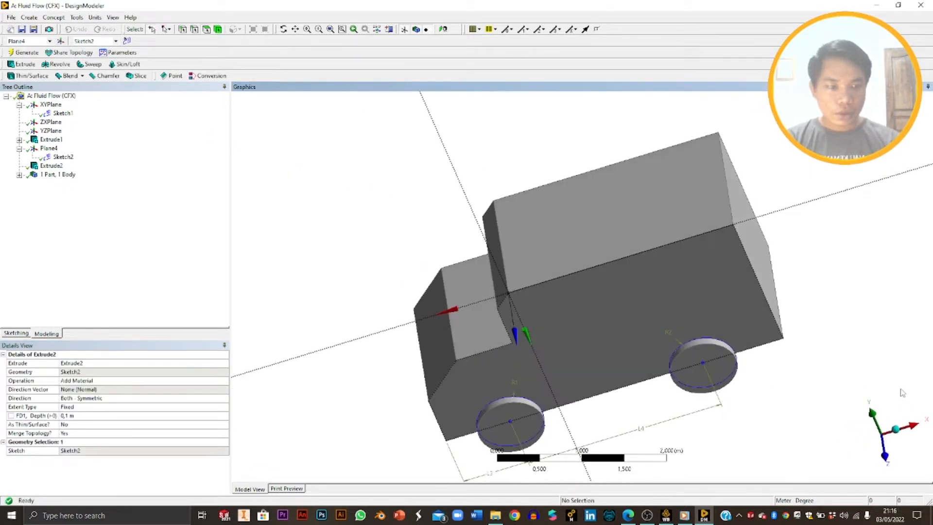
pyautogui.click(895, 432)
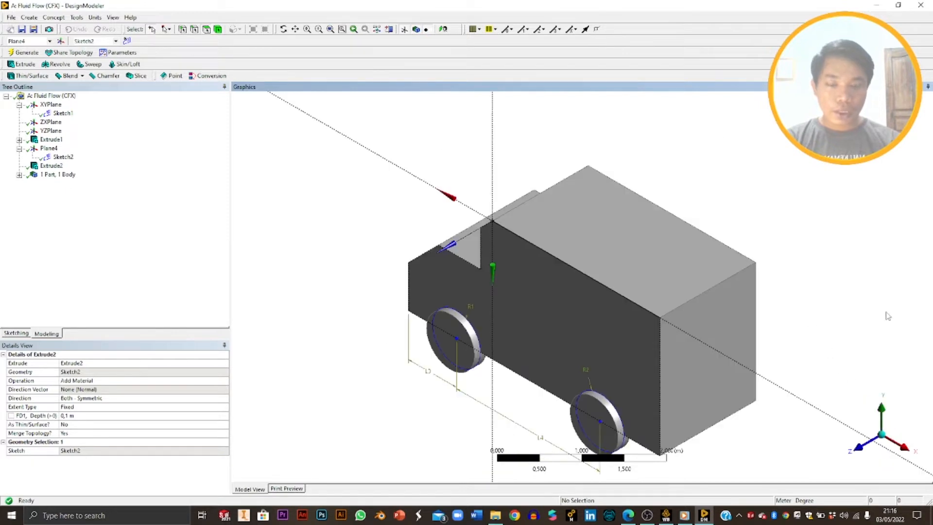
pyautogui.moveTo(616, 272); pyautogui.dragTo(608, 368, button='middle')
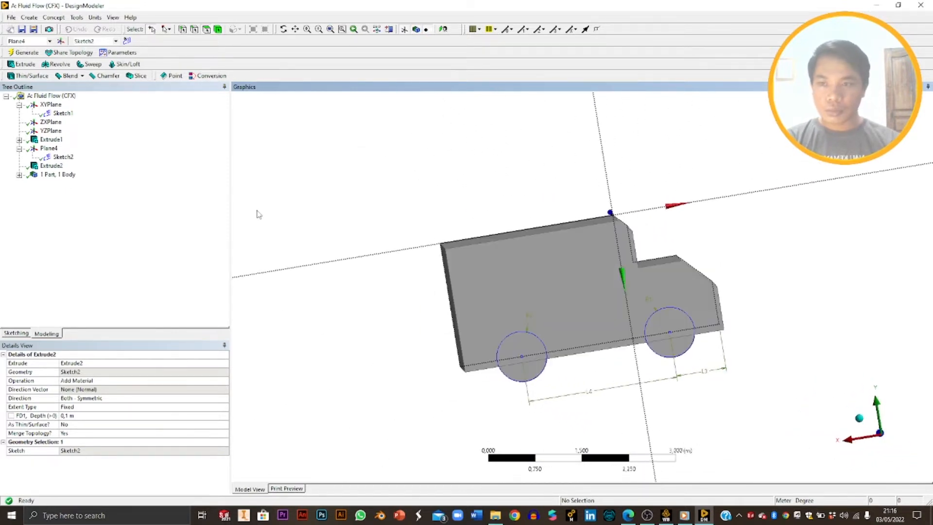
pyautogui.click(61, 40)
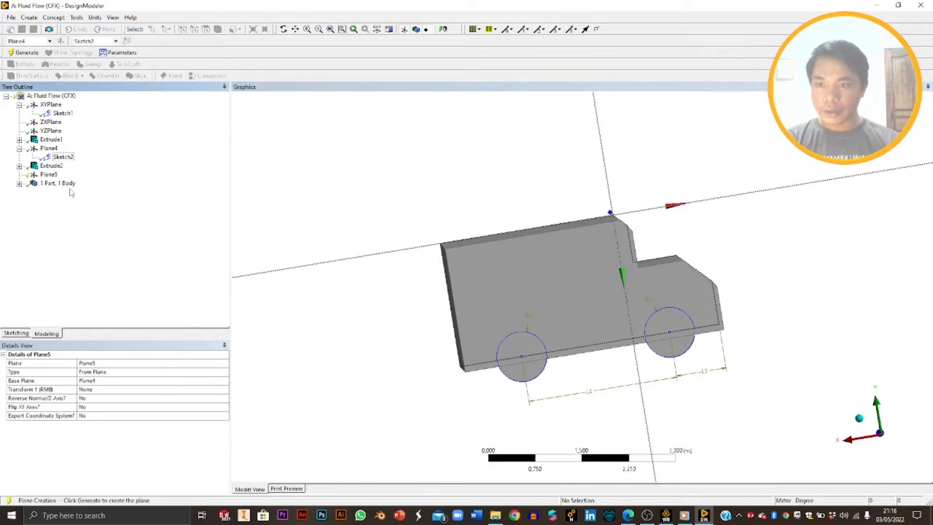
pyautogui.click(114, 372)
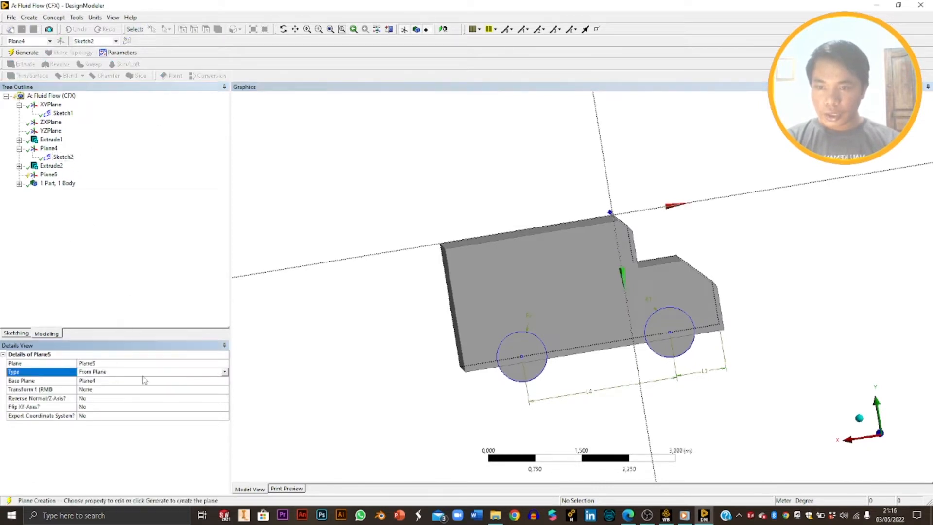
pyautogui.click(225, 372)
pyautogui.click(95, 388)
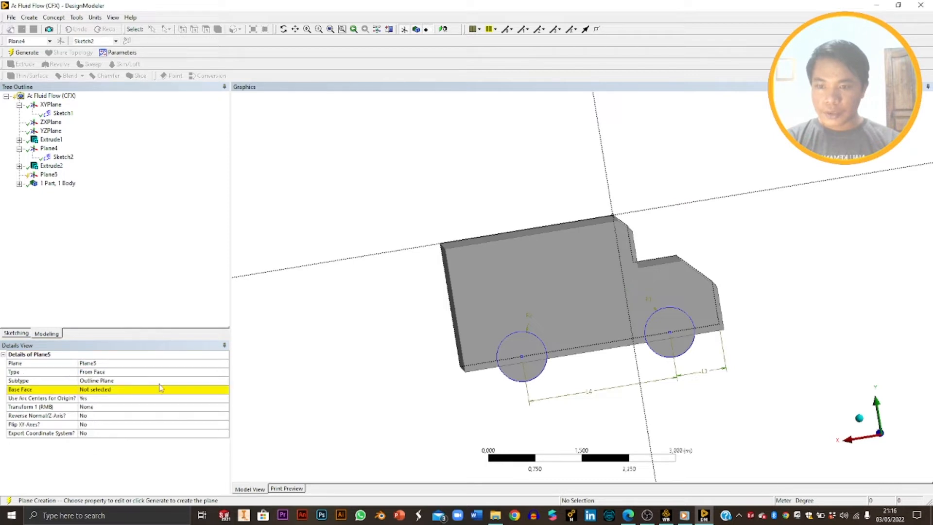
pyautogui.click(102, 389)
pyautogui.click(533, 315)
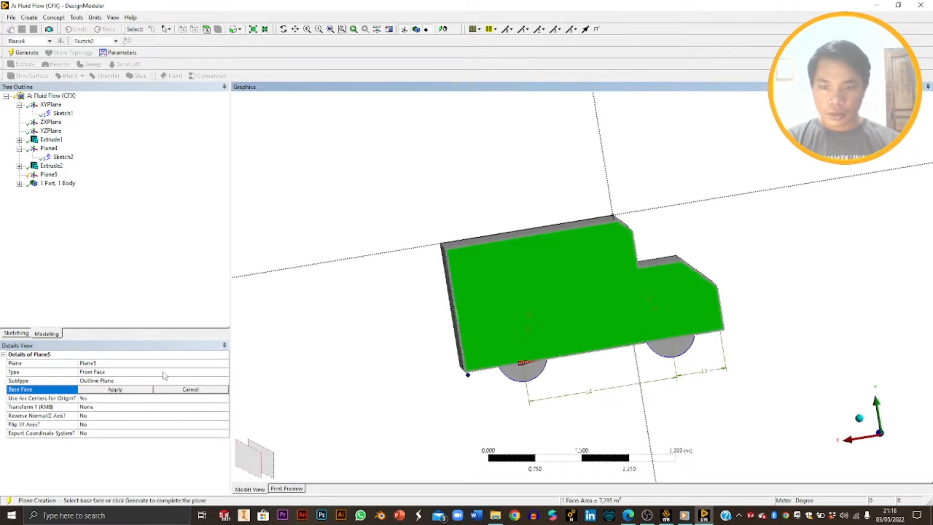
pyautogui.click(114, 389)
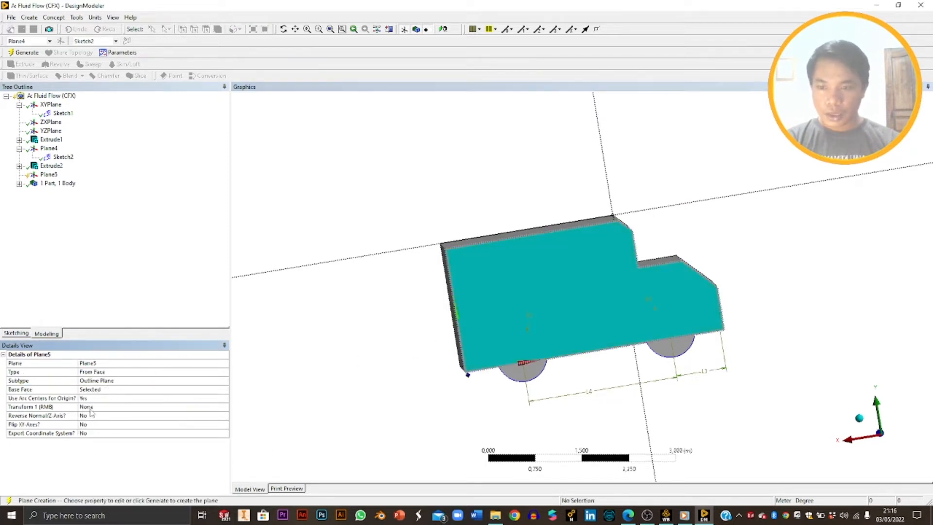
pyautogui.click(24, 52)
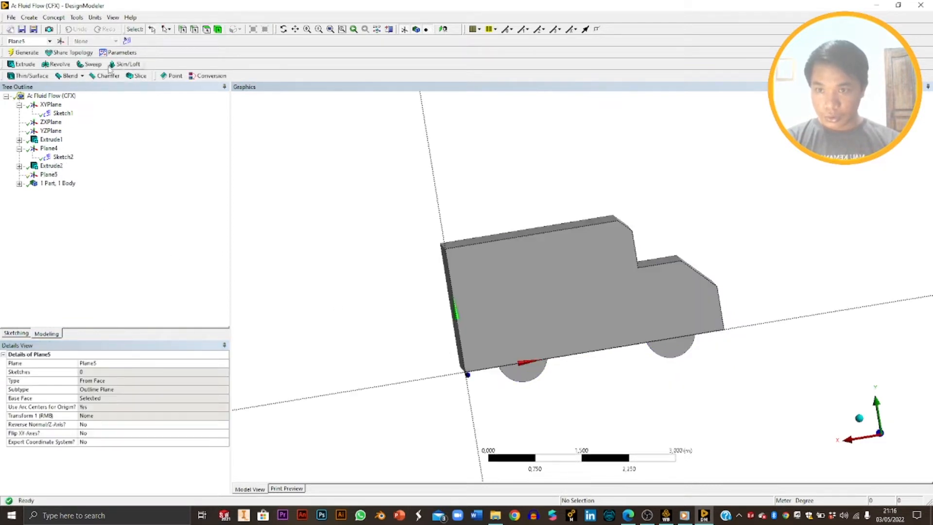
# Step: Create a new sketch on the plane of the truck's opposite side face
pyautogui.click(48, 174)
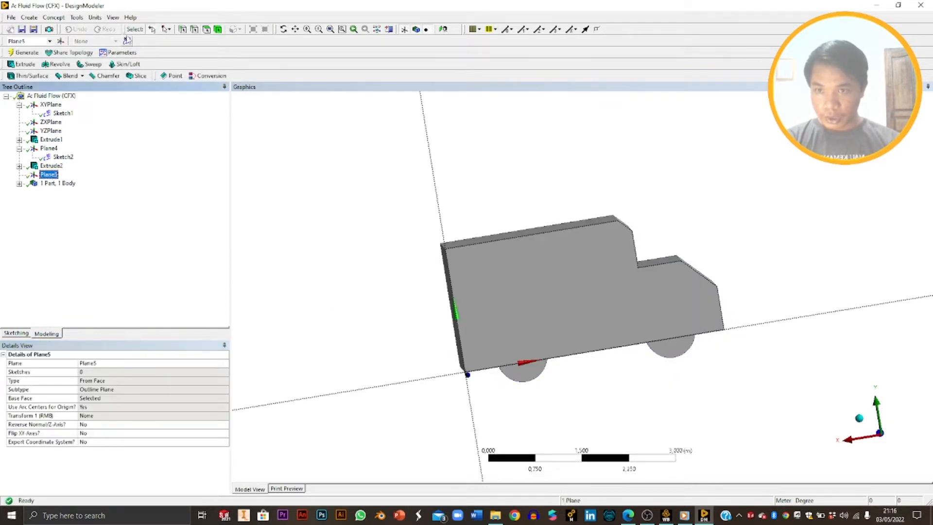
pyautogui.click(127, 41)
pyautogui.moveTo(594, 263); pyautogui.dragTo(682, 280, button='middle')
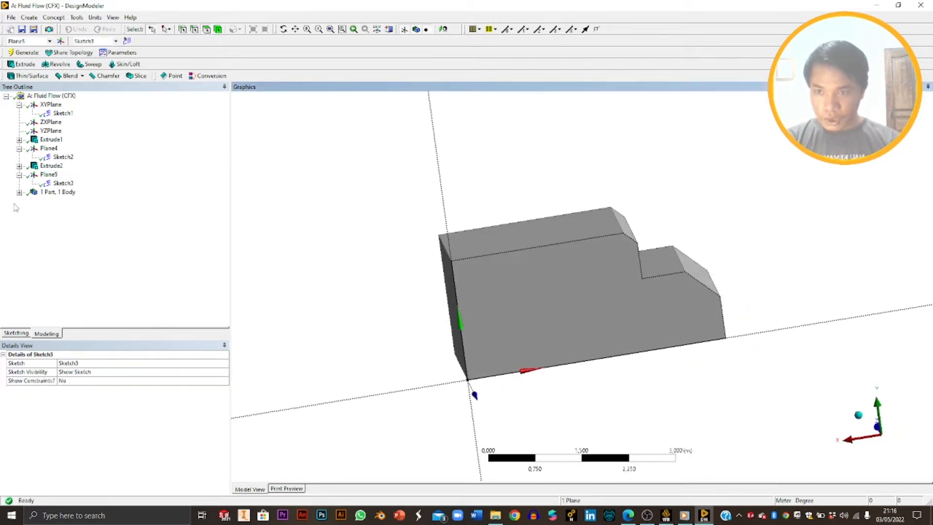
# Step: Sketch two circles of about 0.33 m and 0.47 m radius on the body's lower edge, centred on the front and rear wheels
pyautogui.click(16, 333)
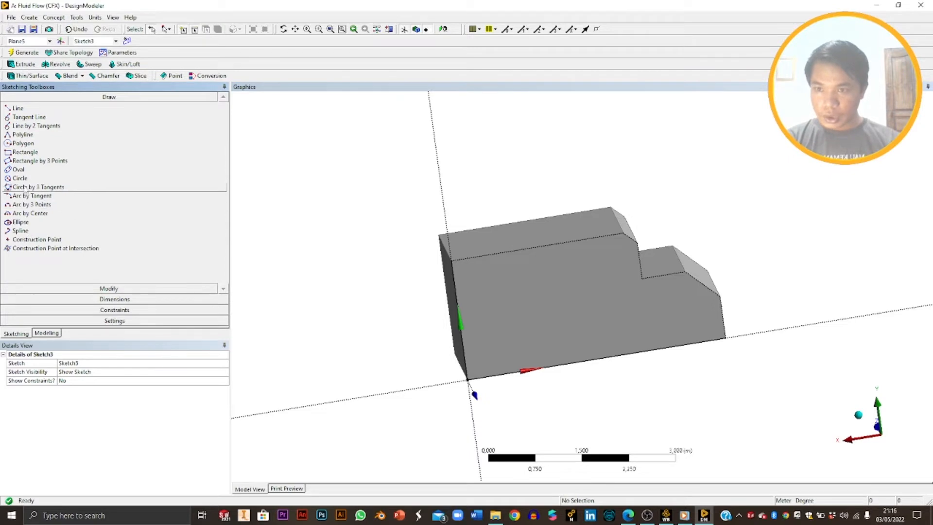
pyautogui.click(20, 178)
pyautogui.scroll(2, 591, 381)
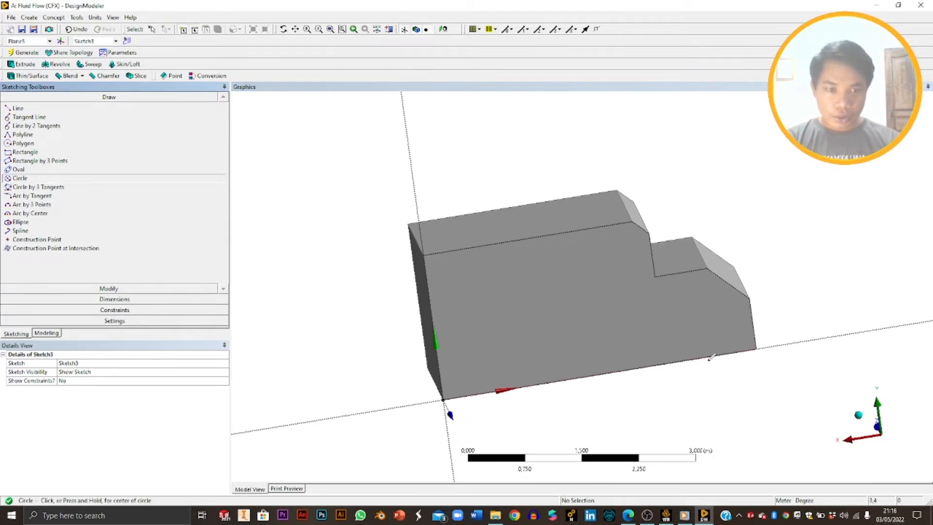
pyautogui.click(886, 442)
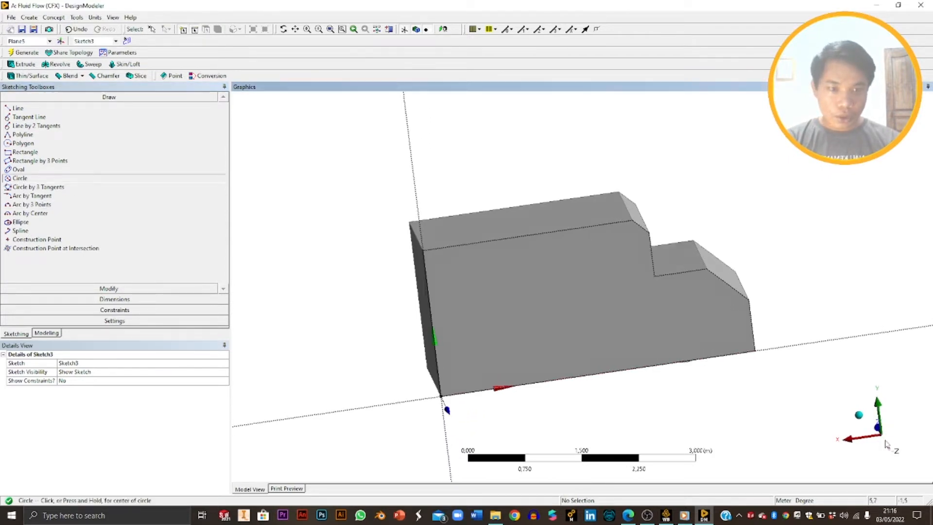
pyautogui.click(680, 362)
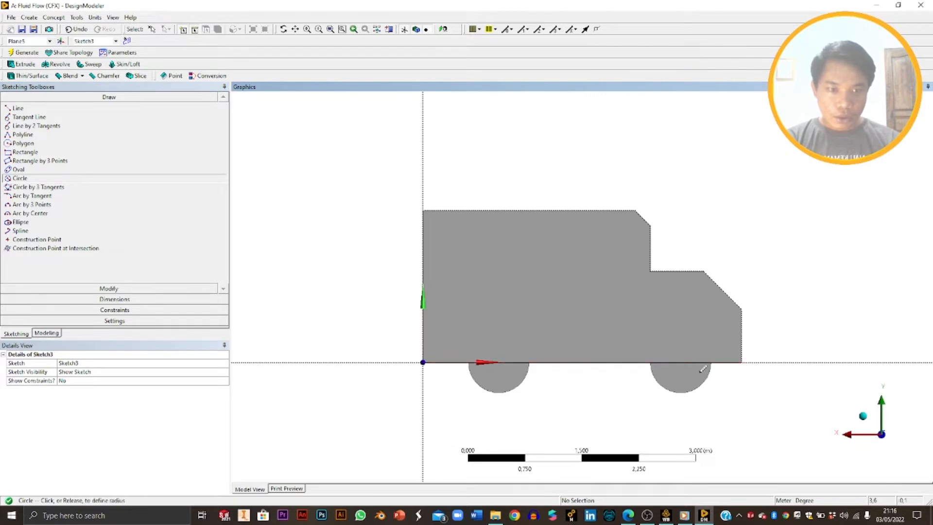
pyautogui.click(681, 370)
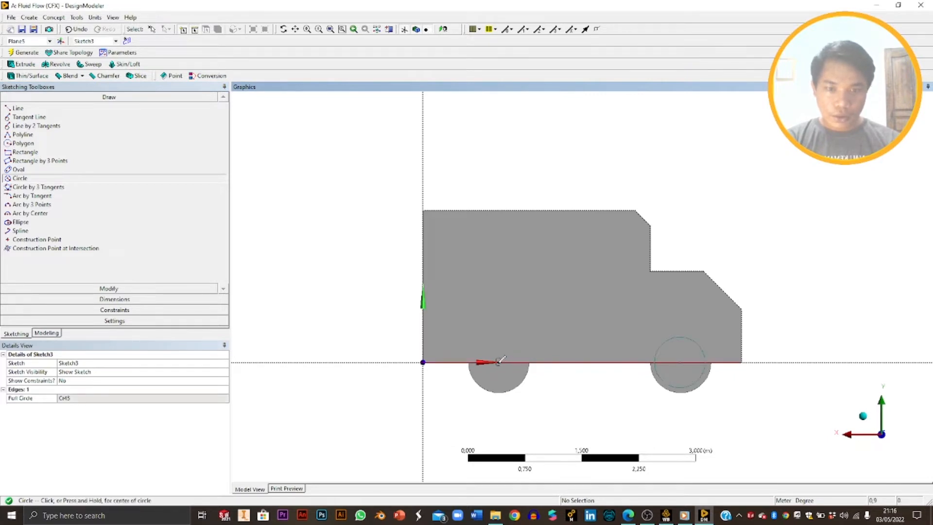
pyautogui.click(498, 362)
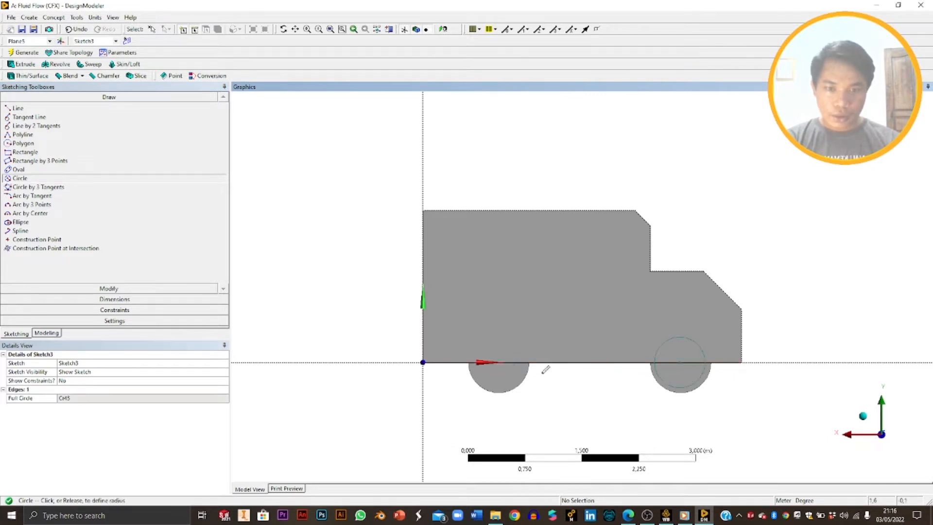
pyautogui.click(533, 368)
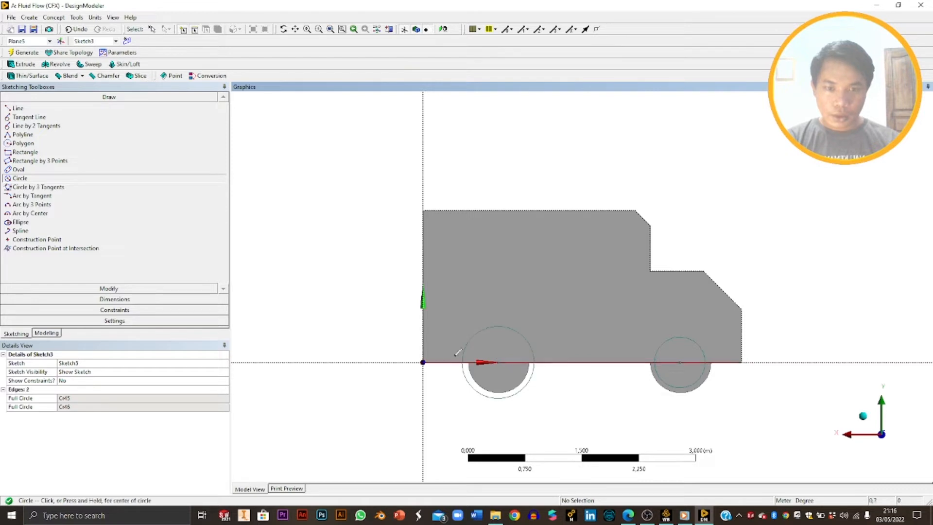
# Step: Add radius dimensions to the rear and front wheel circles
pyautogui.click(121, 299)
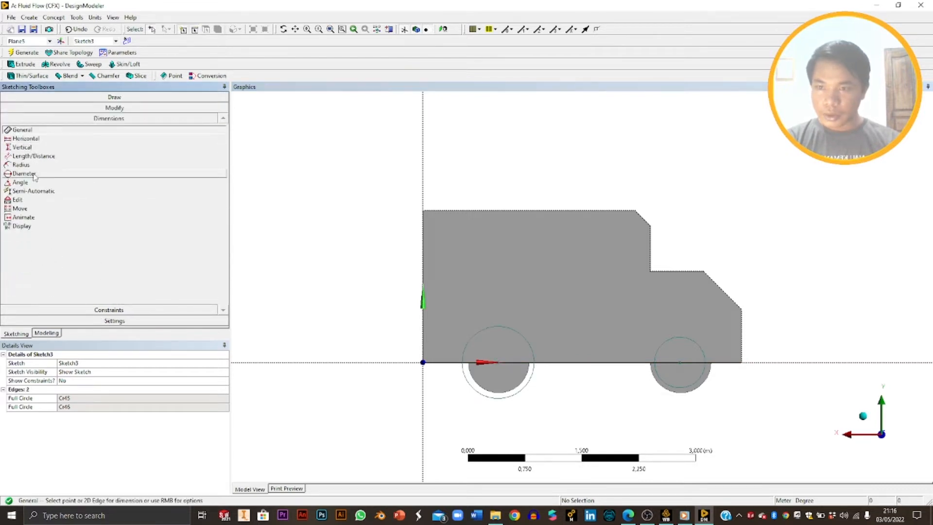
pyautogui.click(21, 165)
pyautogui.click(508, 327)
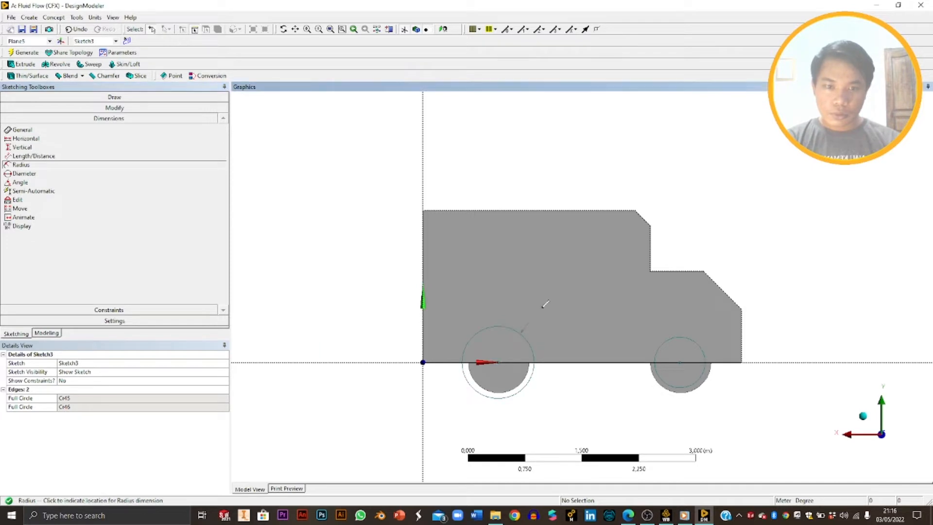
pyautogui.click(543, 306)
pyautogui.click(689, 336)
pyautogui.click(680, 315)
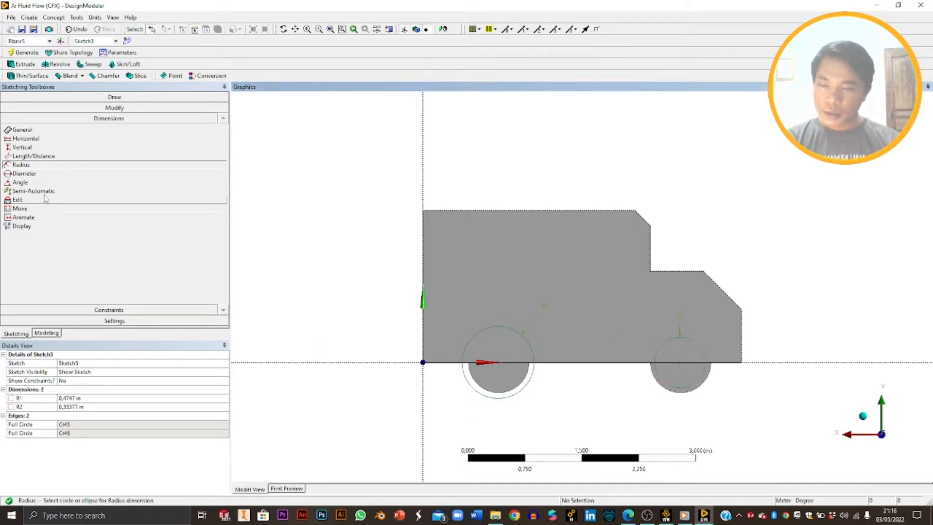
# Step: Dimension the distance between the two wheel centres and the distance from the front wheel centre to the body's front edge
pyautogui.click(30, 157)
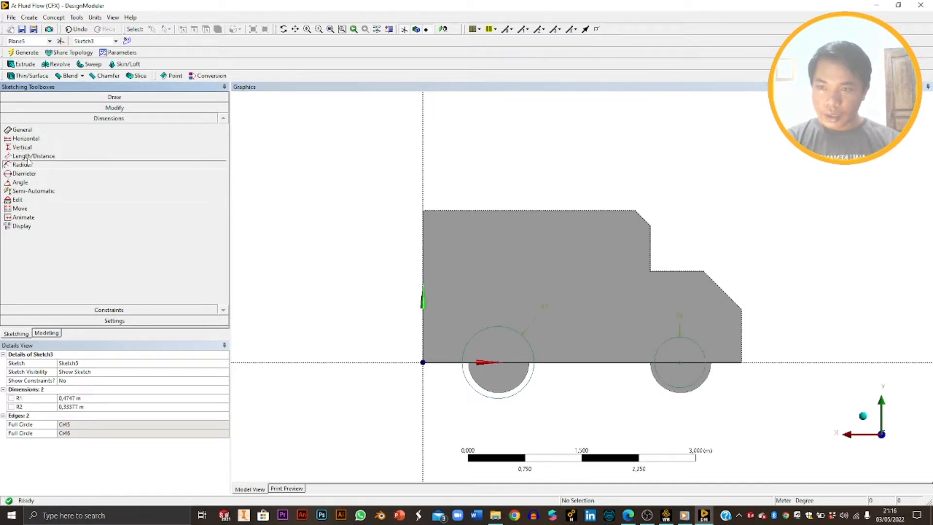
pyautogui.click(499, 363)
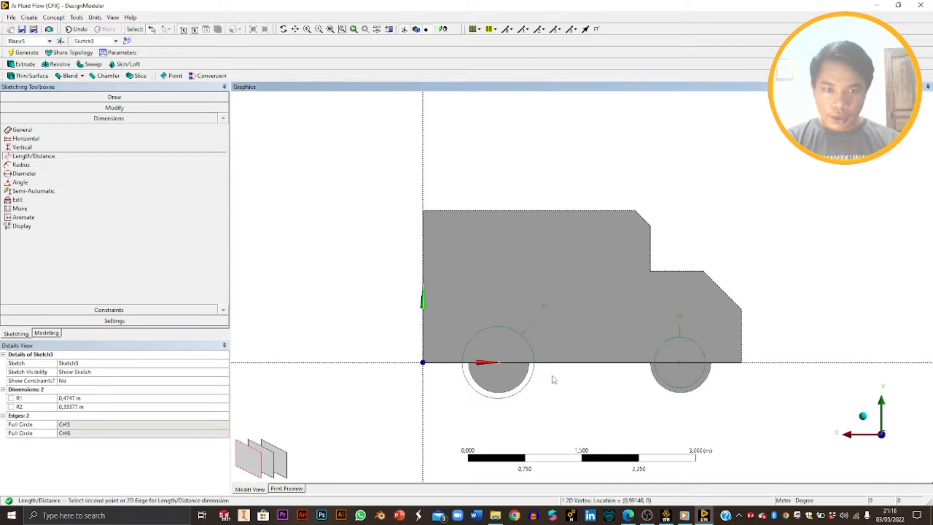
pyautogui.click(680, 363)
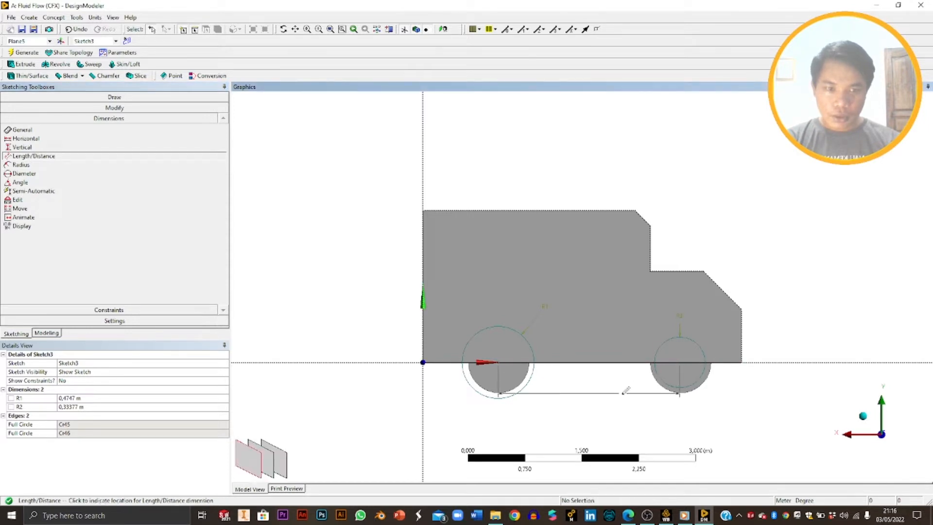
pyautogui.click(680, 404)
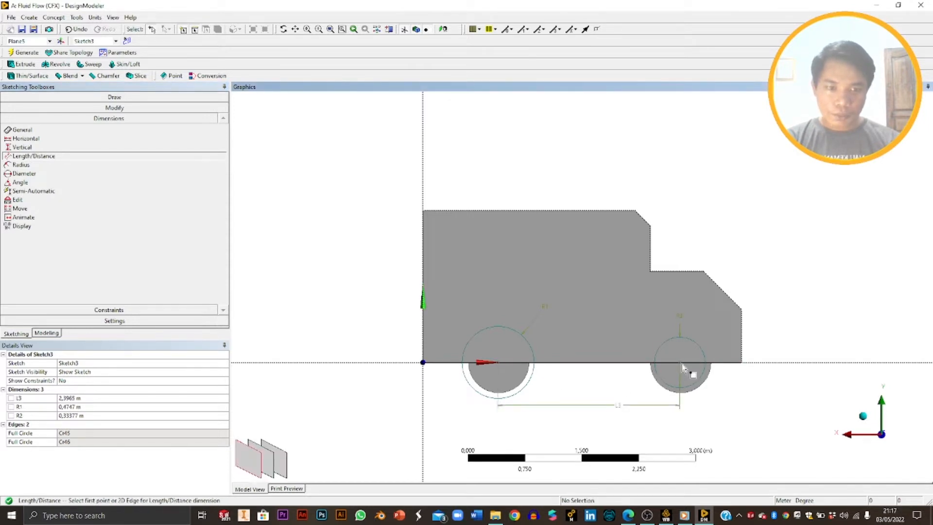
pyautogui.click(680, 364)
pyautogui.click(741, 362)
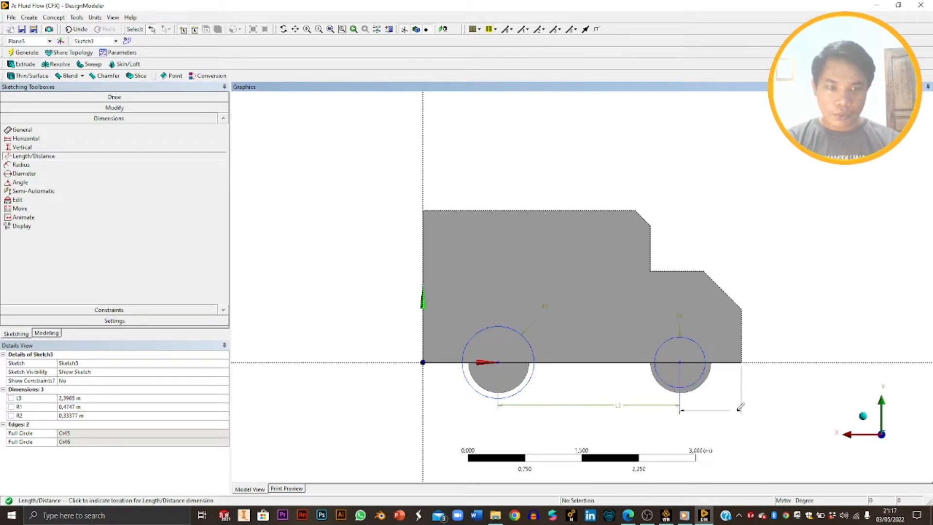
pyautogui.click(739, 411)
# Step: Set the wheel centre spacing to 2.4 m and the front wheel's distance from the body's front edge to 0.8 m
pyautogui.click(83, 398)
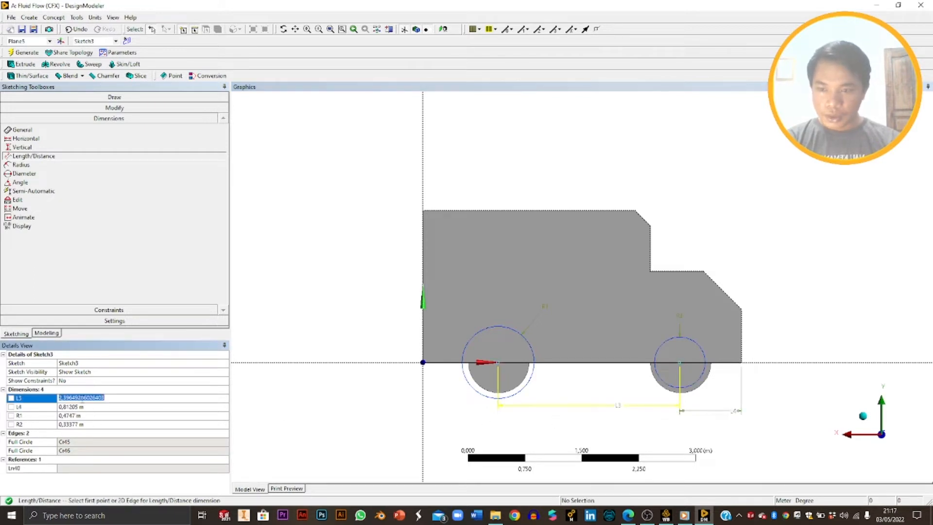
pyautogui.write('2')
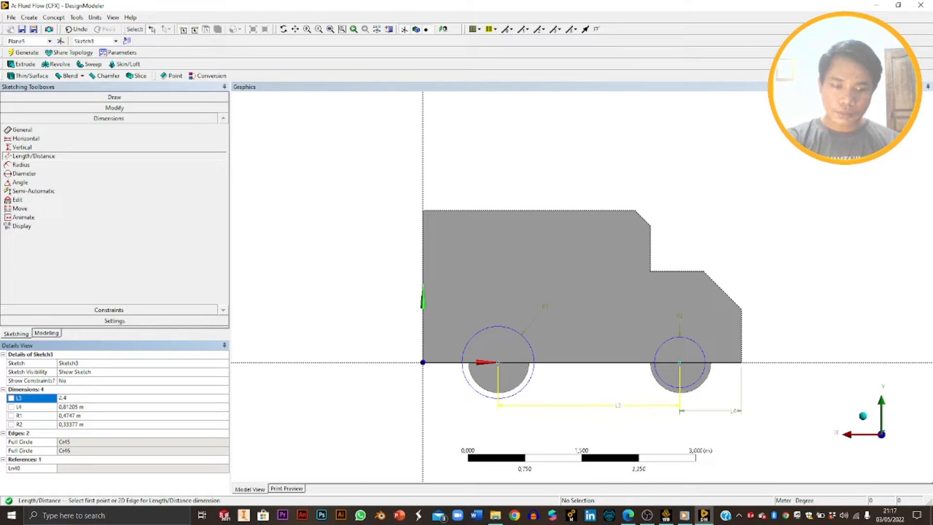
pyautogui.write(',4')
pyautogui.press('Return')
pyautogui.click(85, 409)
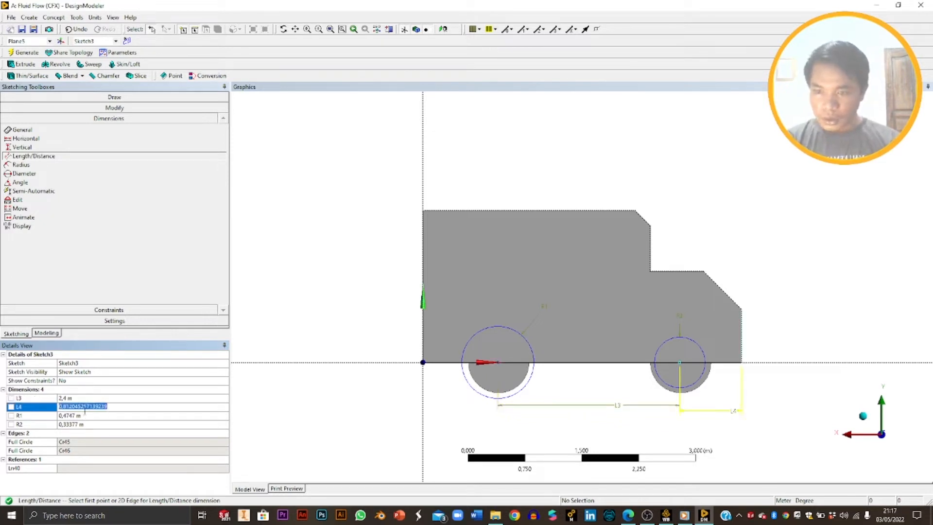
pyautogui.write('0')
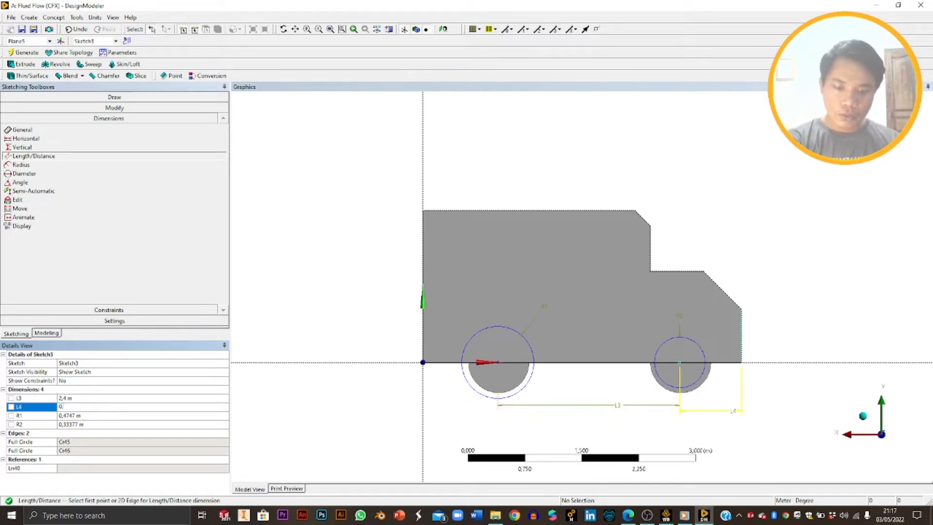
pyautogui.write(',8')
pyautogui.press('Return')
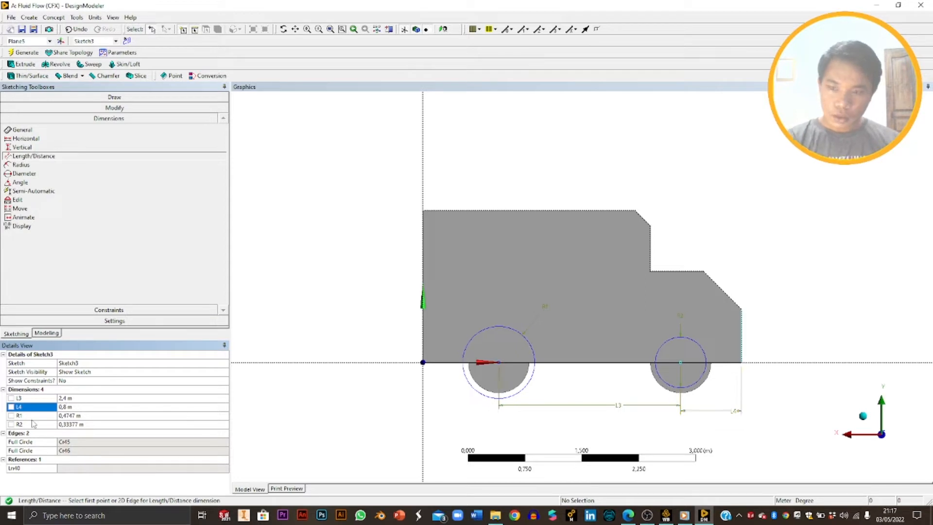
# Step: Set the radius of both wheel circles to 0.4 m
pyautogui.click(79, 416)
pyautogui.write('0')
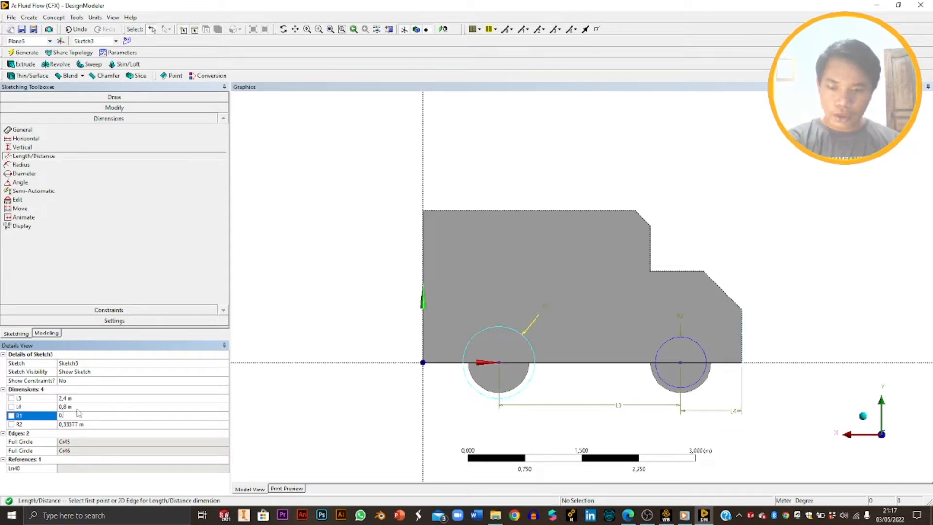
pyautogui.write(',4')
pyautogui.click(72, 424)
pyautogui.write('0')
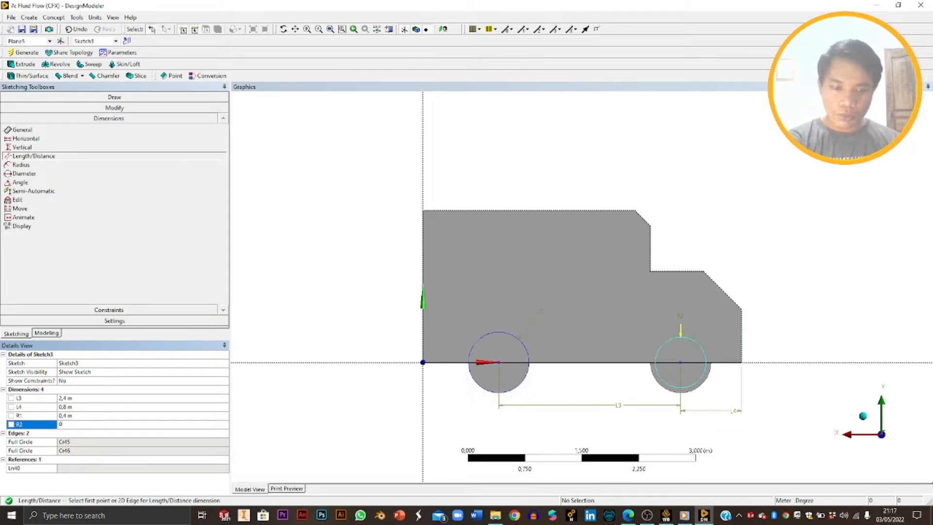
pyautogui.press('Return')
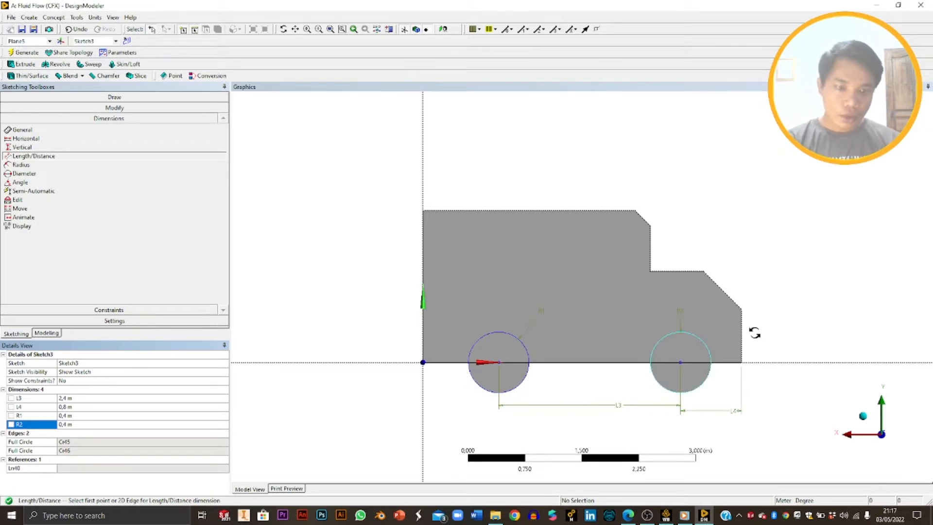
# Step: Extrude the second side's wheel sketch as added material, Both - Symmetric, 0.1 m deep, and generate it
pyautogui.moveTo(754, 333); pyautogui.dragTo(650, 347, button='middle')
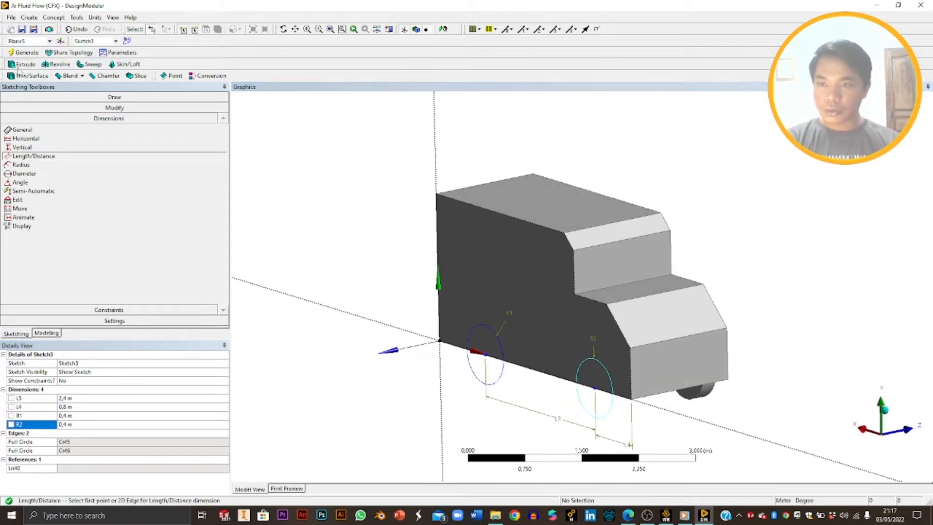
pyautogui.click(21, 63)
pyautogui.click(64, 183)
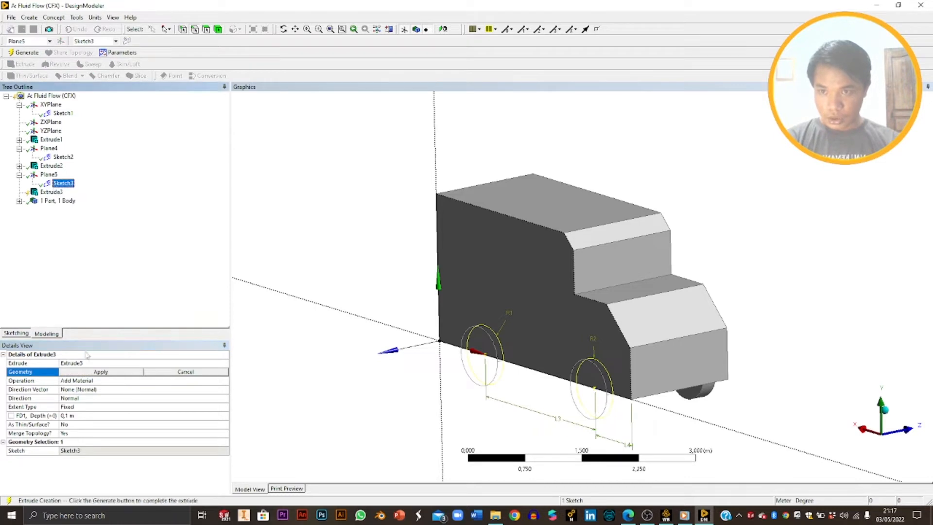
pyautogui.click(105, 372)
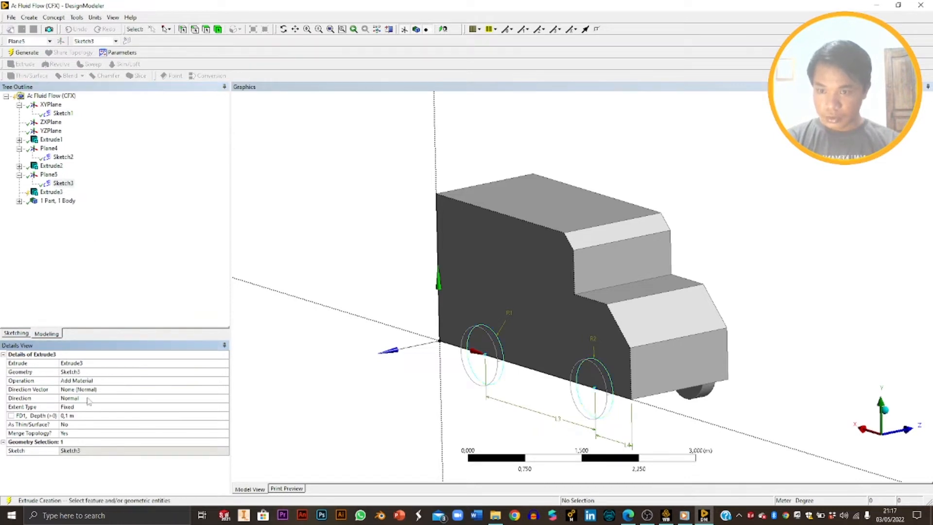
pyautogui.click(88, 399)
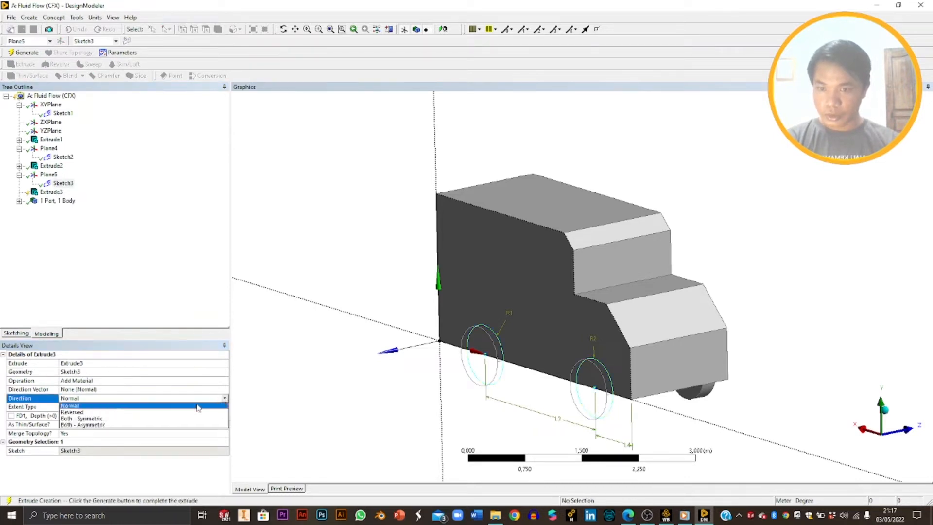
pyautogui.click(224, 398)
pyautogui.click(131, 419)
pyautogui.click(89, 416)
pyautogui.write('0,1')
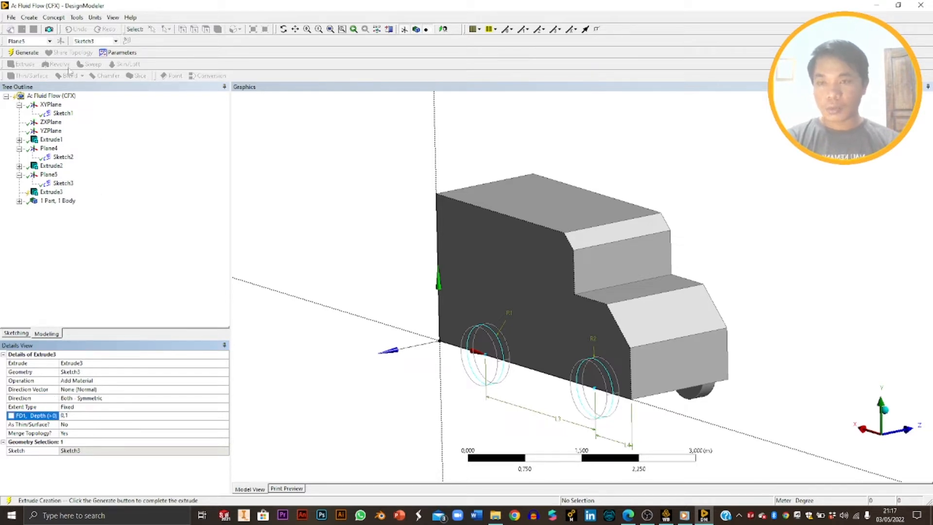
pyautogui.click(30, 53)
# Step: Add an enclosure around the finished truck and open its +X cushion value for editing
pyautogui.moveTo(549, 274); pyautogui.dragTo(580, 283, button='middle')
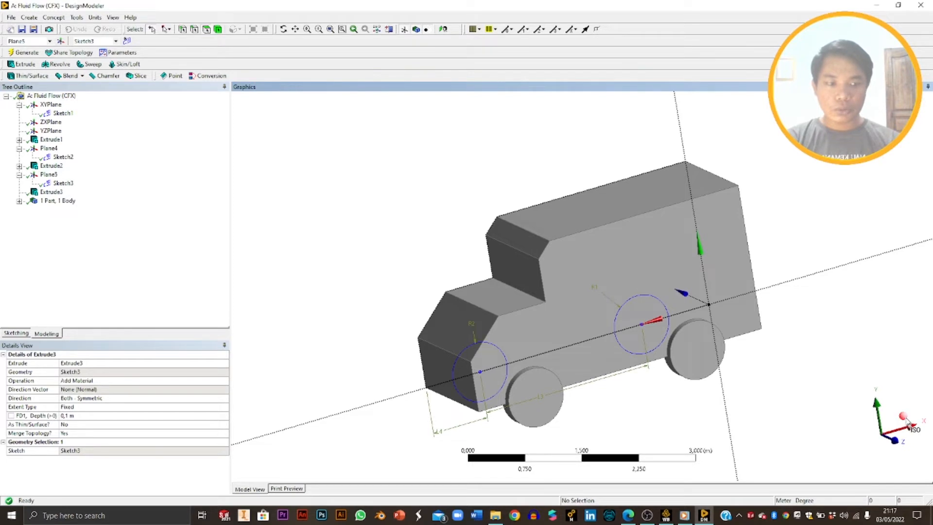
pyautogui.click(903, 418)
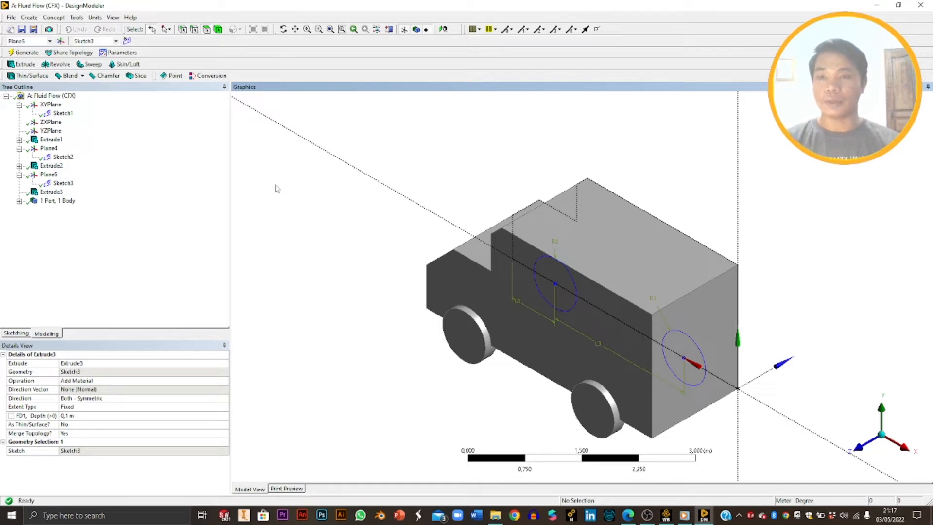
pyautogui.click(78, 17)
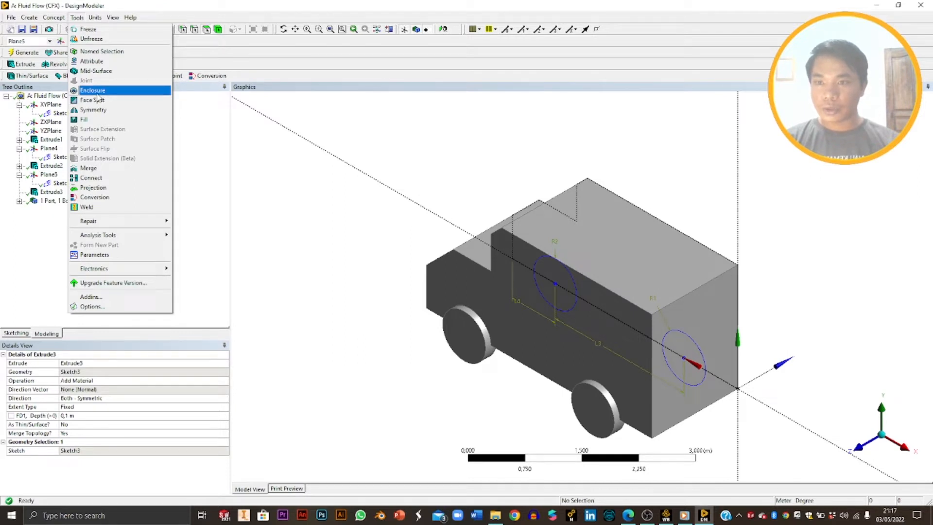
pyautogui.click(97, 92)
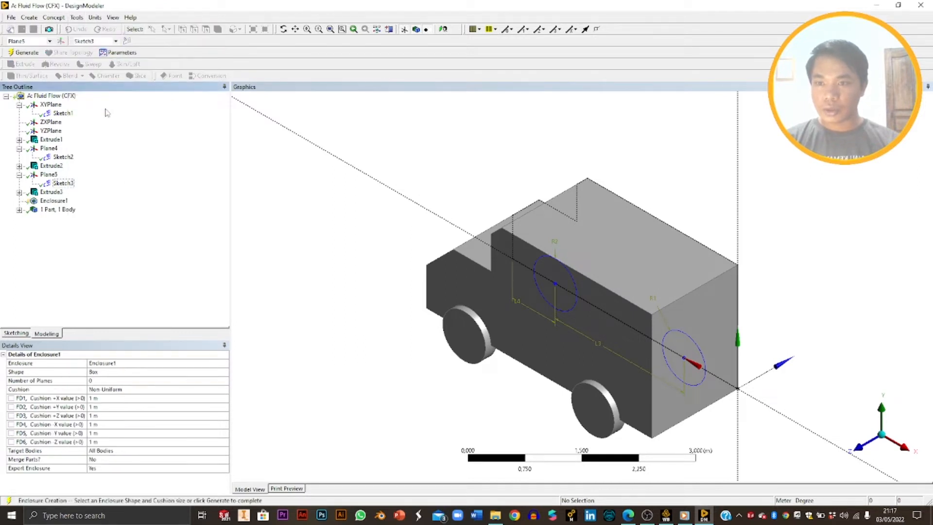
pyautogui.click(112, 399)
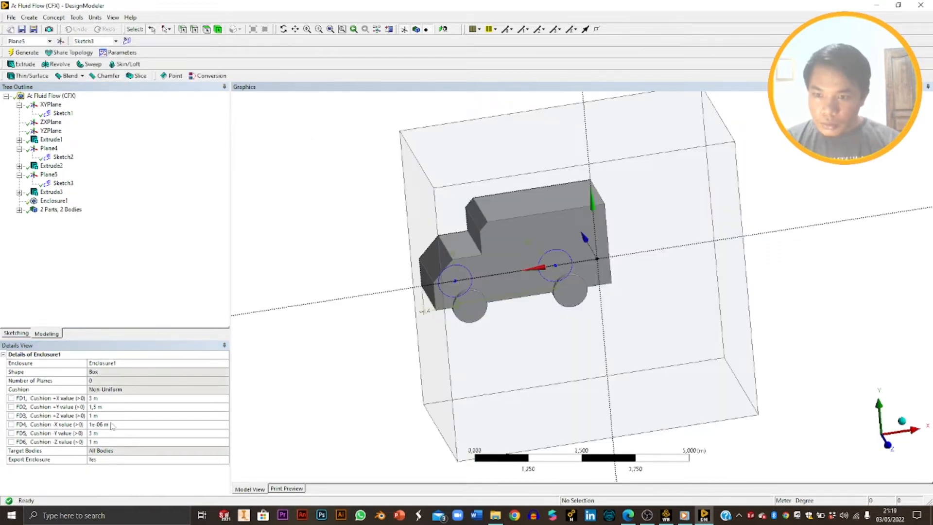
# Step: Set the enclosure's -X cushion to 3 m and -Y cushion to 1e-06 m, and regenerate the enclosure
pyautogui.click(111, 424)
pyautogui.write('3')
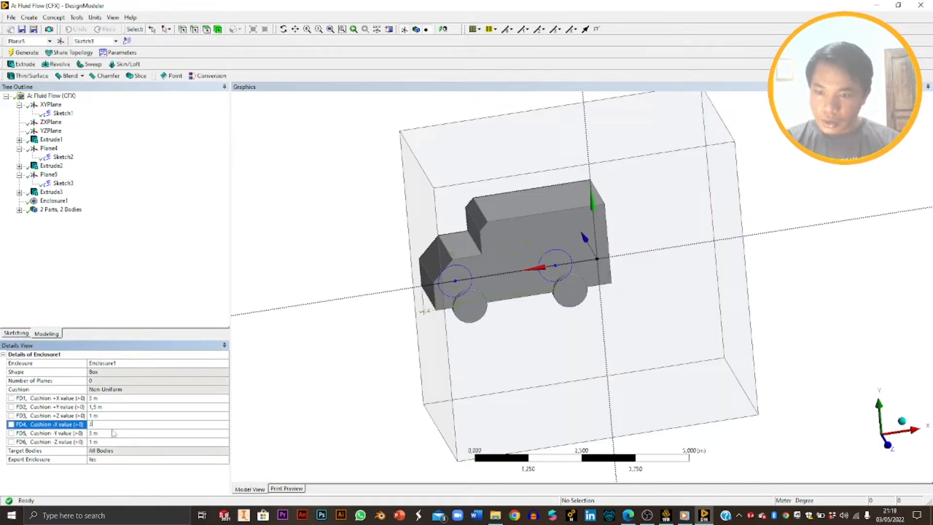
pyautogui.click(111, 433)
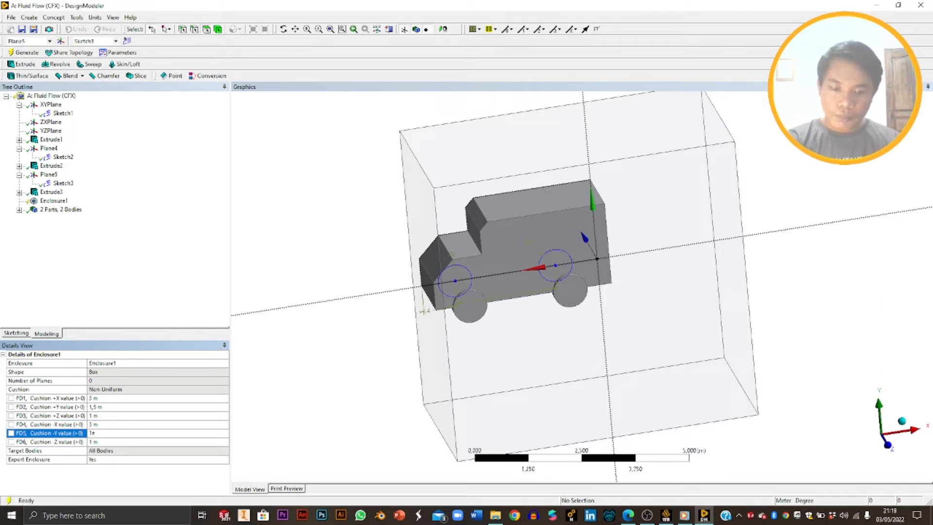
pyautogui.press('Return')
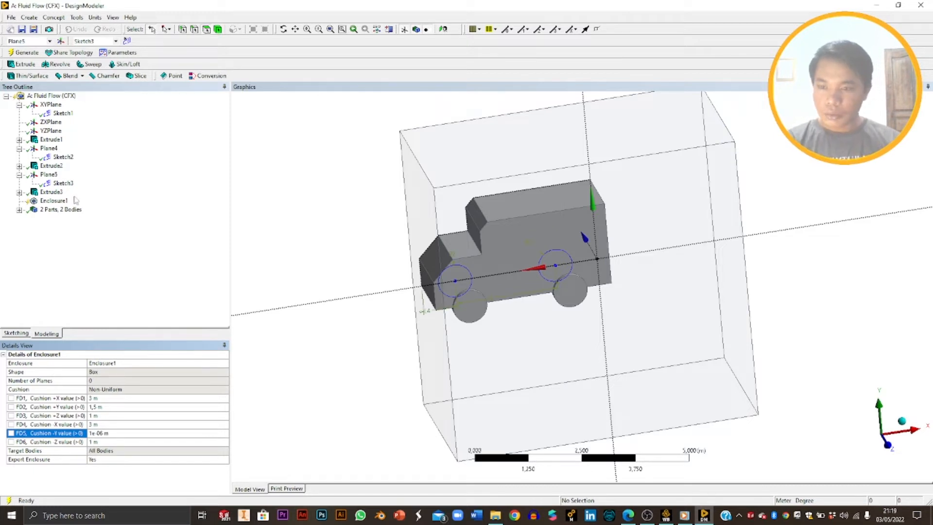
pyautogui.click(30, 54)
pyautogui.moveTo(525, 241); pyautogui.dragTo(626, 274, button='middle')
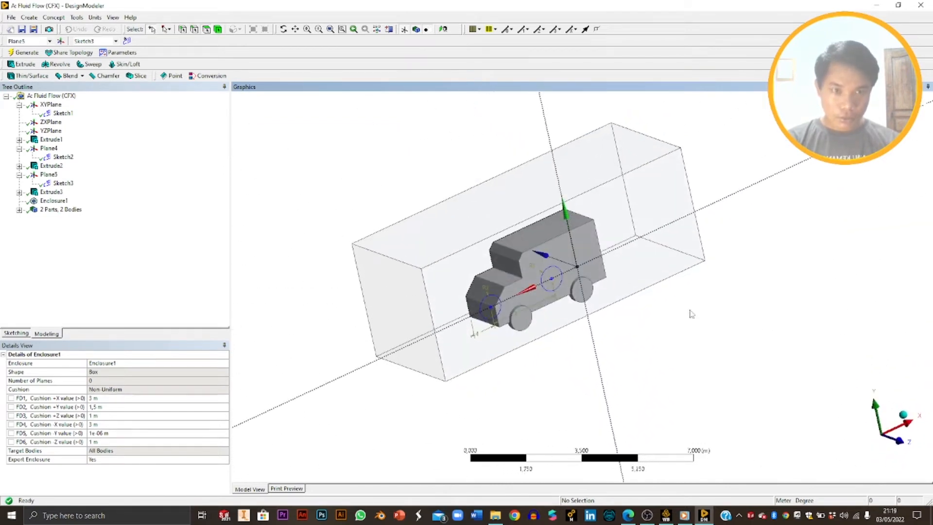
pyautogui.click(904, 415)
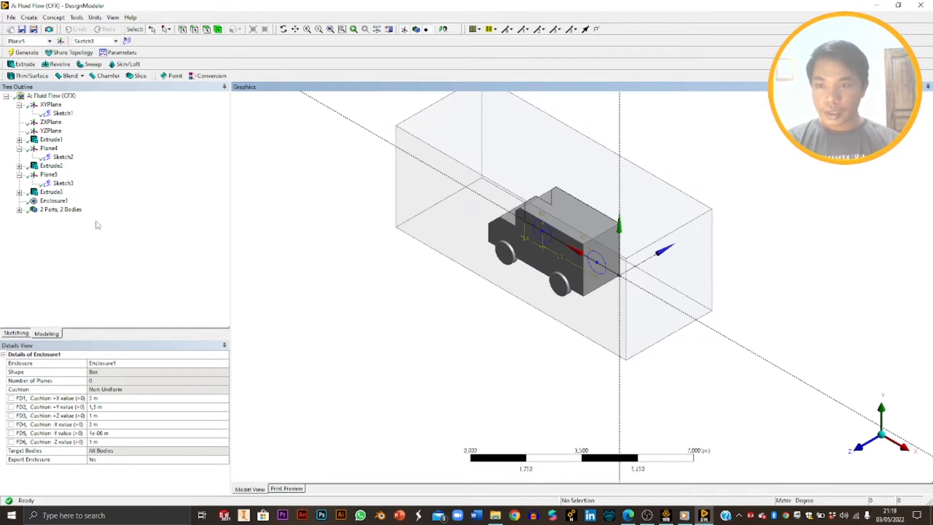
# Step: Suppress the truck's solid body and check the Fluid/Solid property of both the truck and enclosure bodies
pyautogui.click(19, 210)
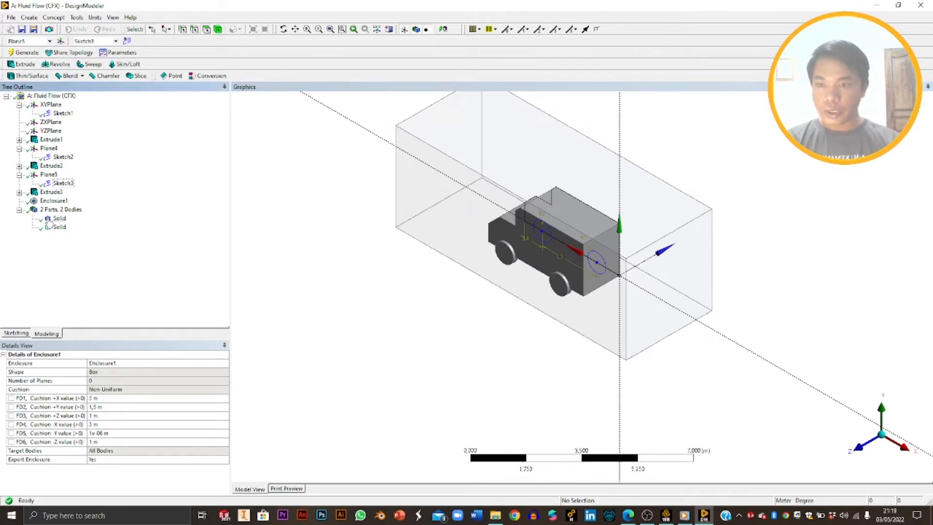
pyautogui.click(55, 218)
pyautogui.rightClick(52, 219)
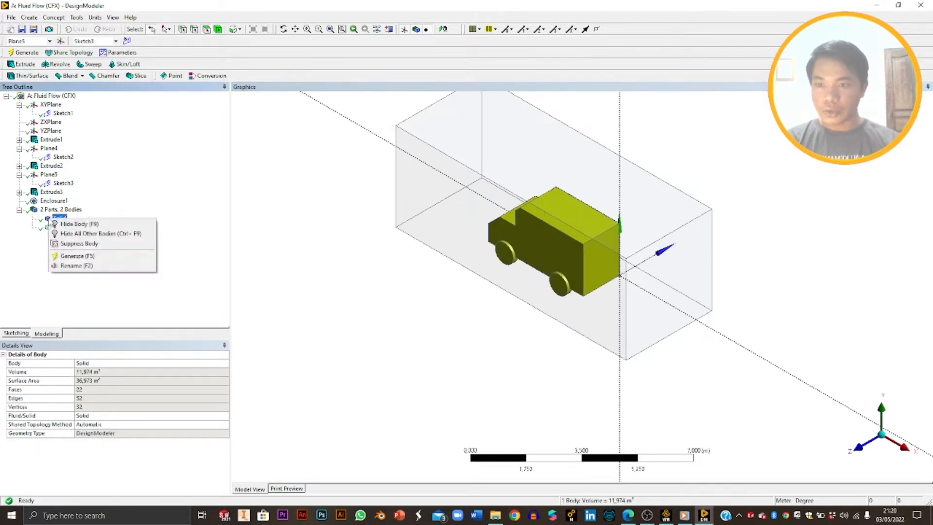
pyautogui.click(80, 243)
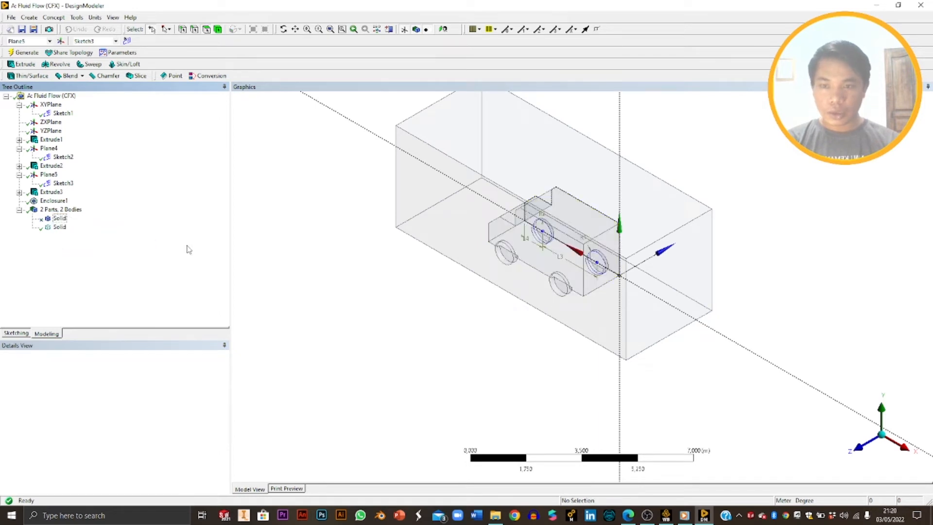
pyautogui.click(57, 219)
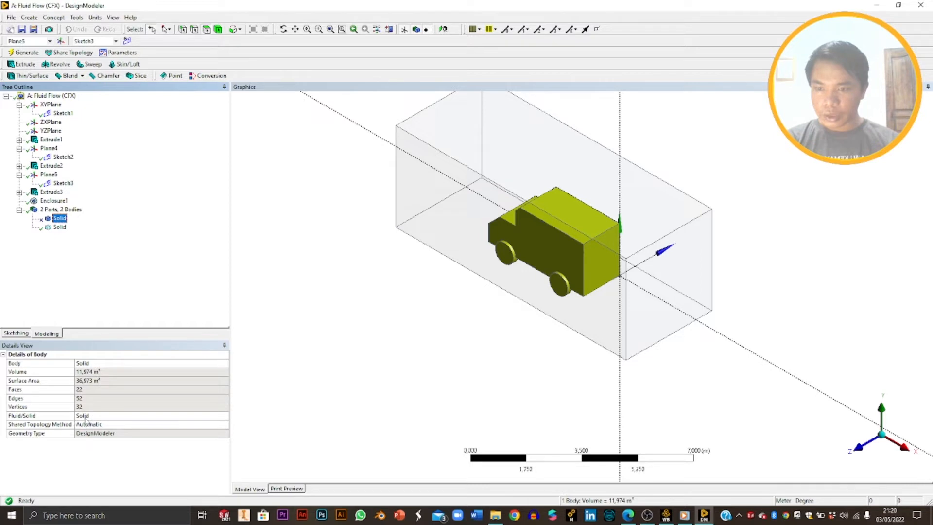
pyautogui.click(59, 227)
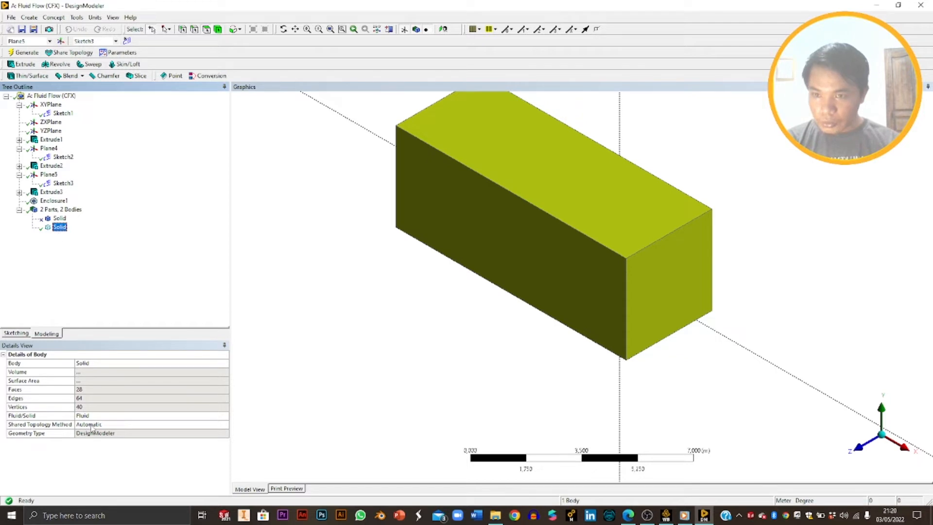
pyautogui.click(353, 281)
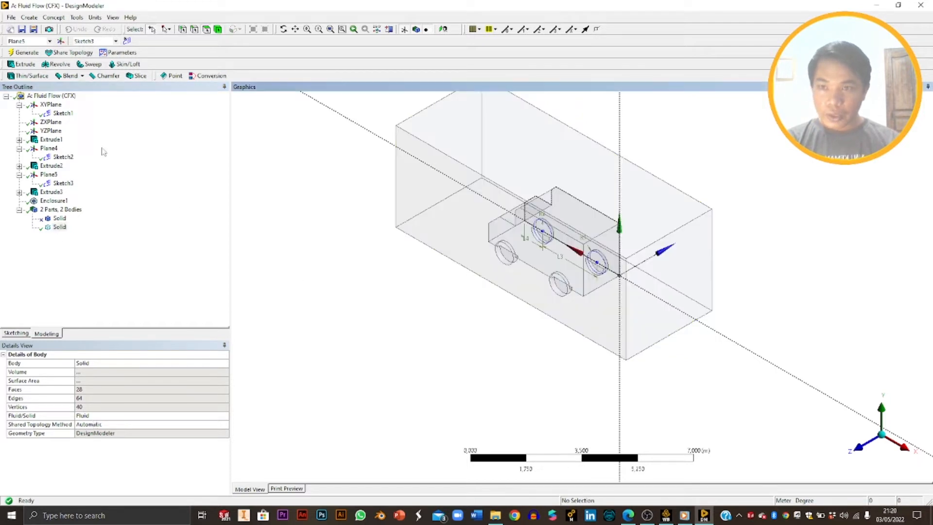
# Step: Close DesignModeler, switch to Workbench and open the Mesh cell of the Fluid Flow (CFX) system
pyautogui.click(11, 17)
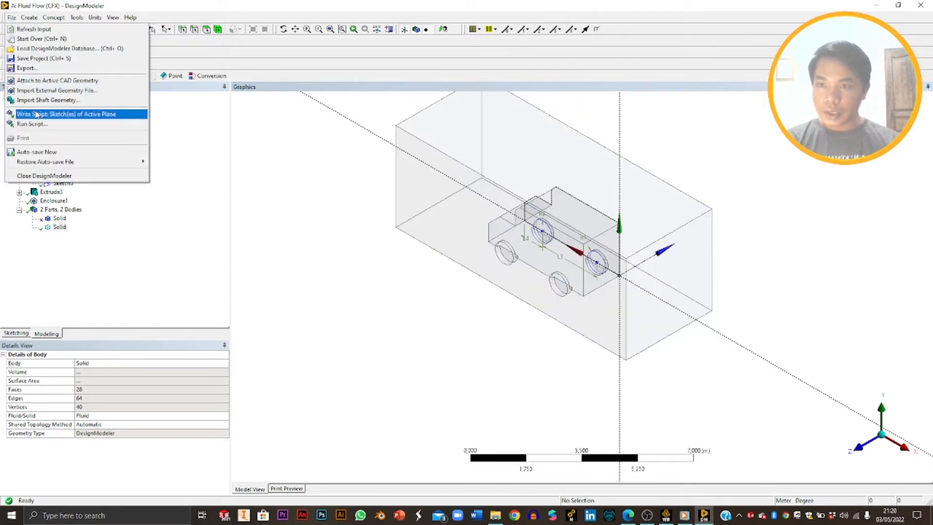
pyautogui.click(40, 178)
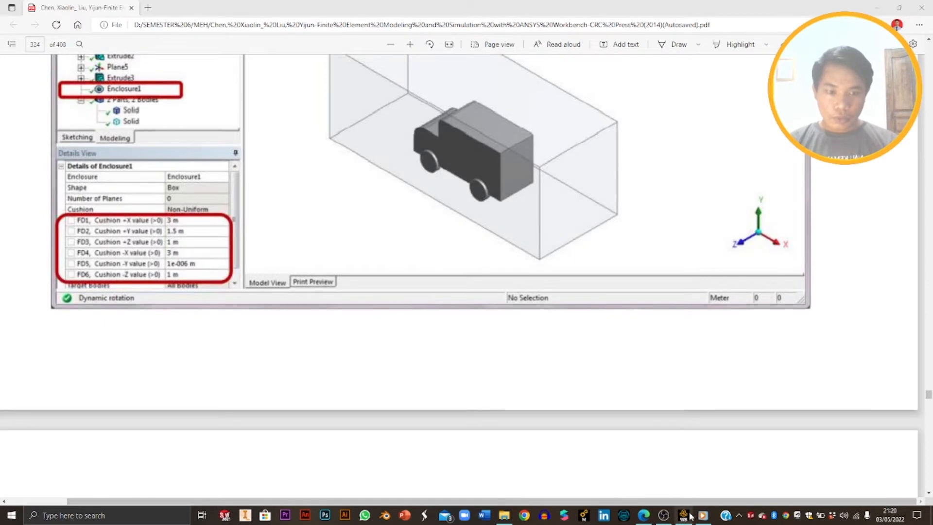
pyautogui.click(683, 514)
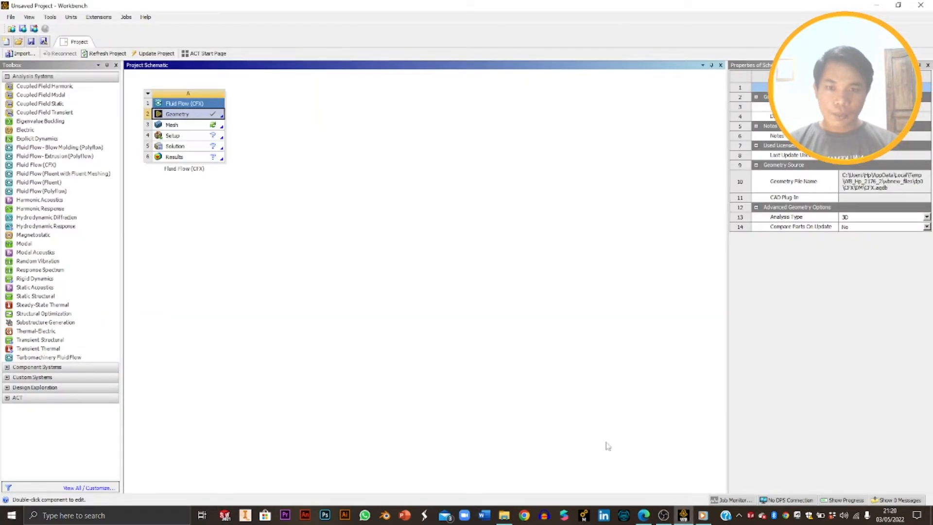
pyautogui.click(179, 129)
pyautogui.doubleClick(179, 129)
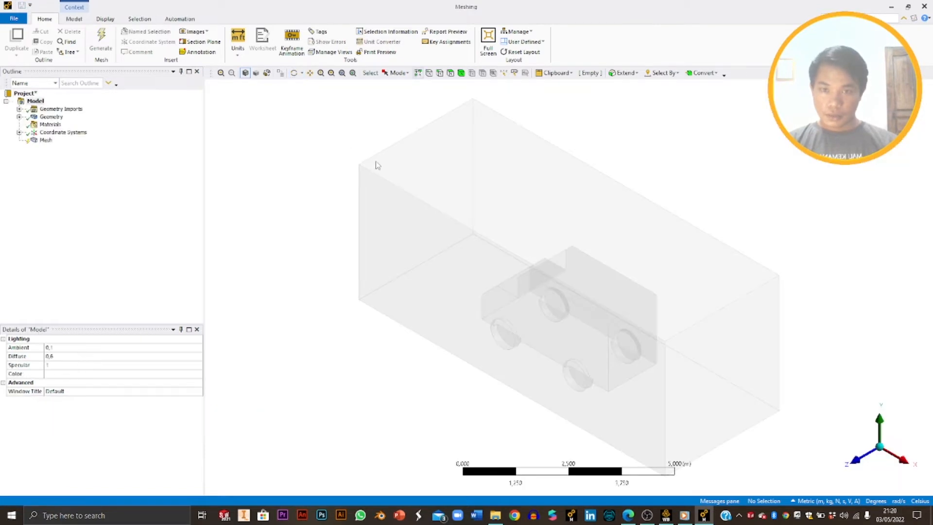
# Step: Set the enclosure body's Fluid/Solid material property to Fluid
pyautogui.click(19, 117)
pyautogui.click(58, 124)
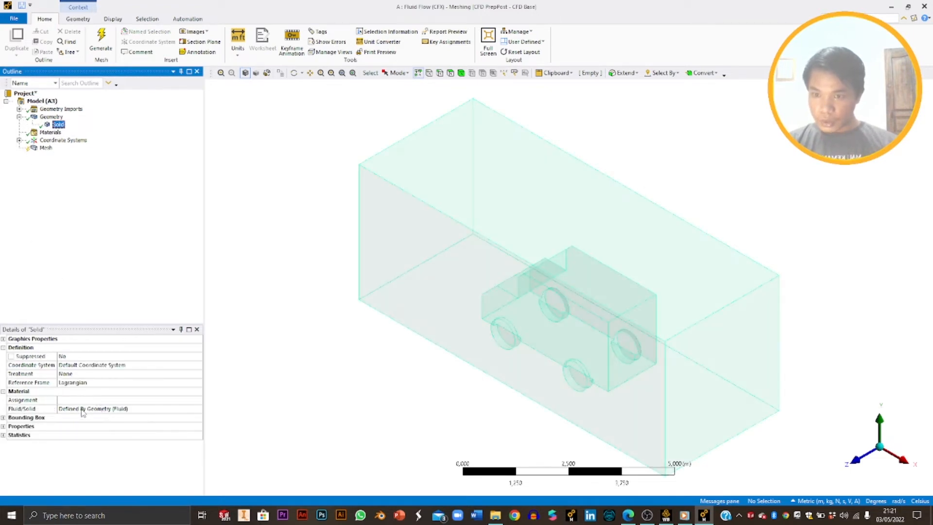
pyautogui.click(103, 409)
pyautogui.click(198, 409)
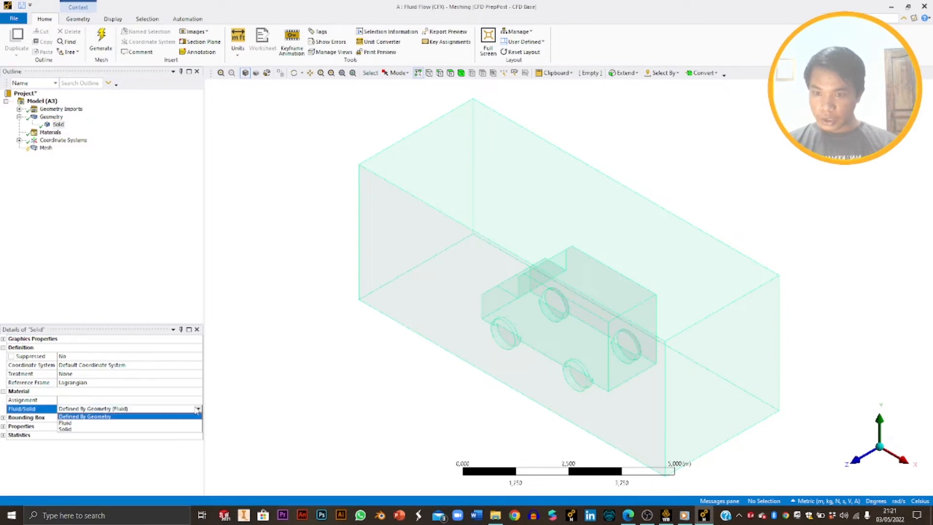
pyautogui.click(105, 424)
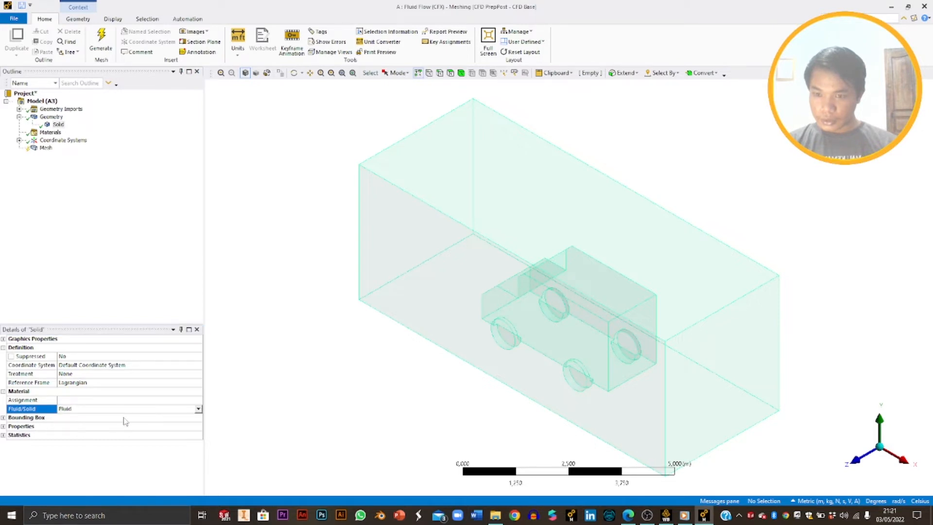
pyautogui.click(128, 279)
# Step: Set the global mesh element size to 0.2 m
pyautogui.click(19, 140)
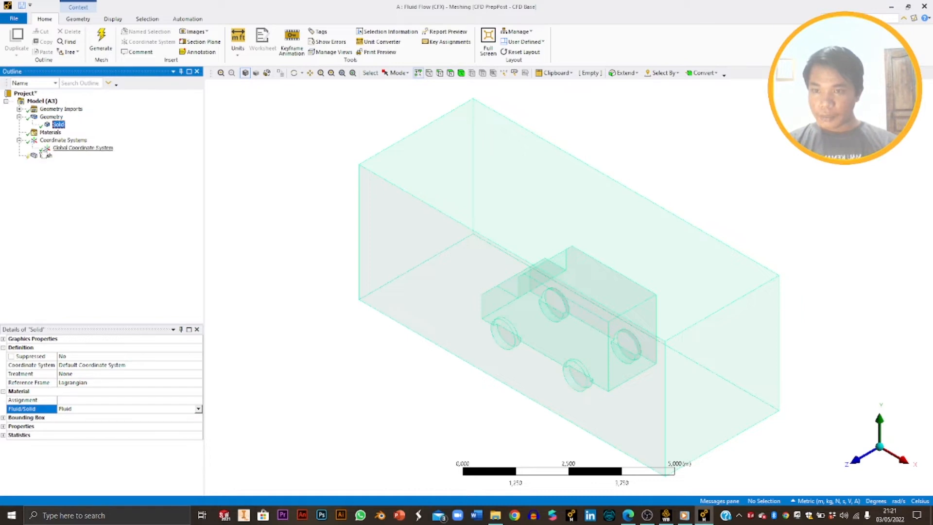
pyautogui.click(46, 155)
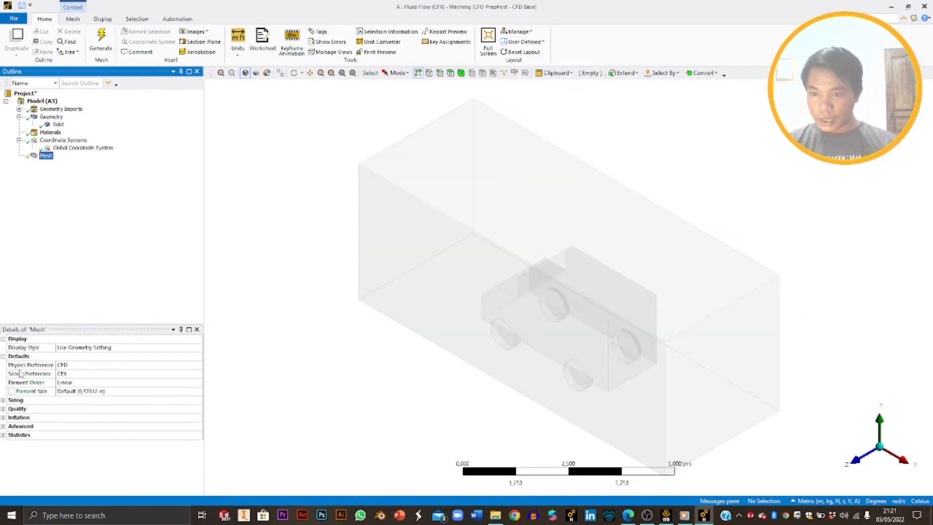
pyautogui.click(86, 391)
pyautogui.write('2')
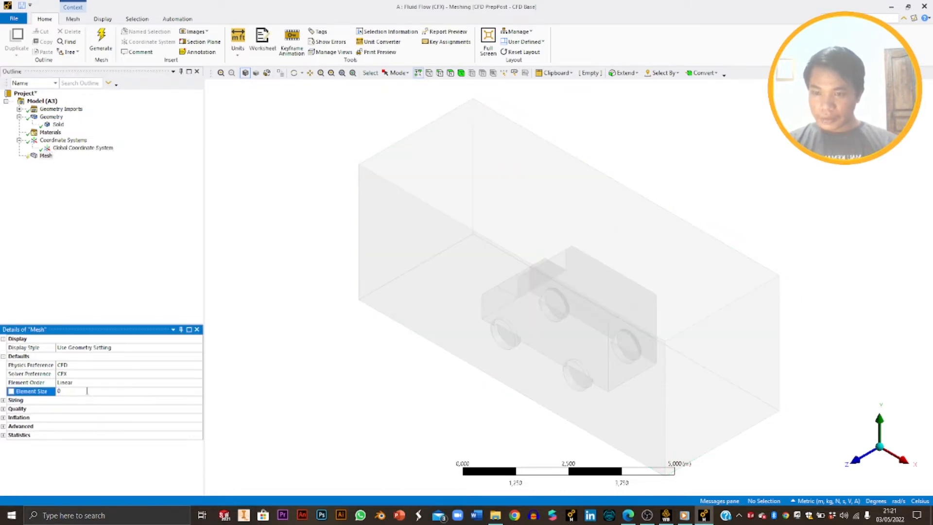
pyautogui.write('.')
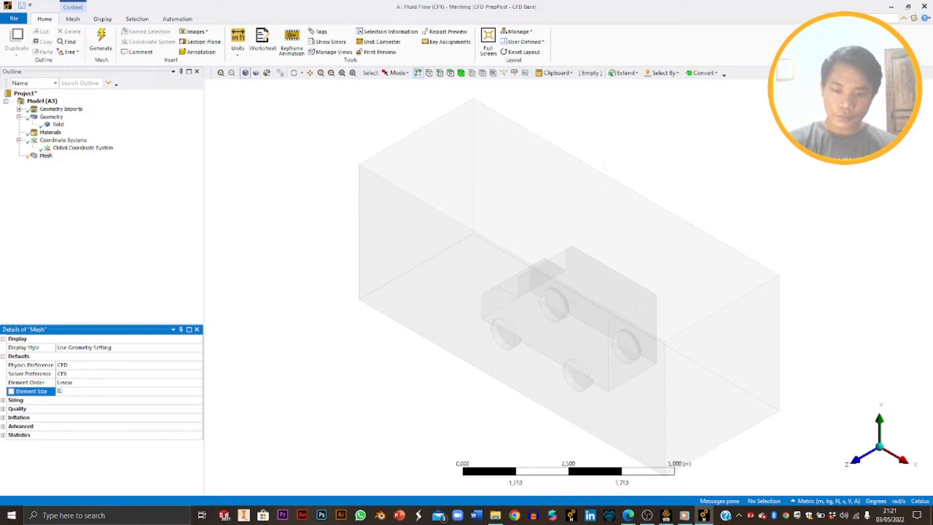
pyautogui.write('2')
pyautogui.press('Return')
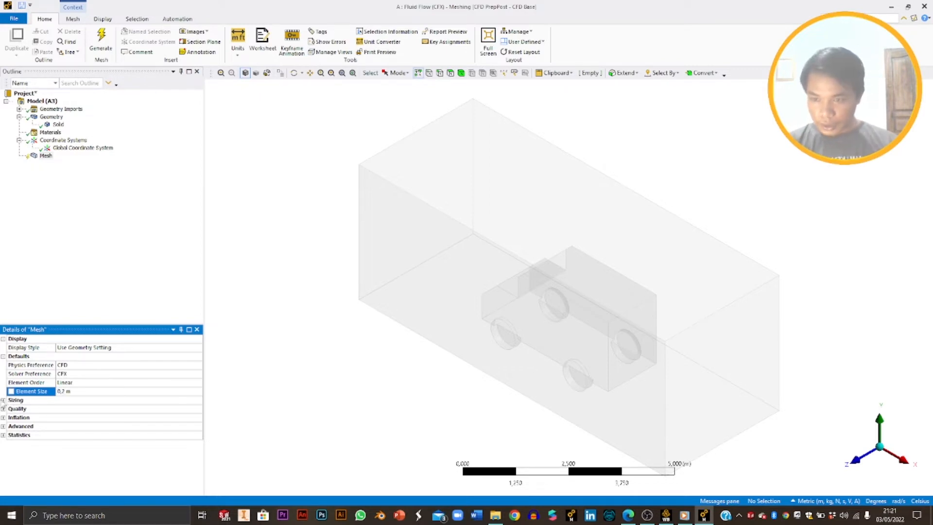
# Step: Turn on adaptive sizing for the mesh and set its resolution to 0
pyautogui.click(4, 400)
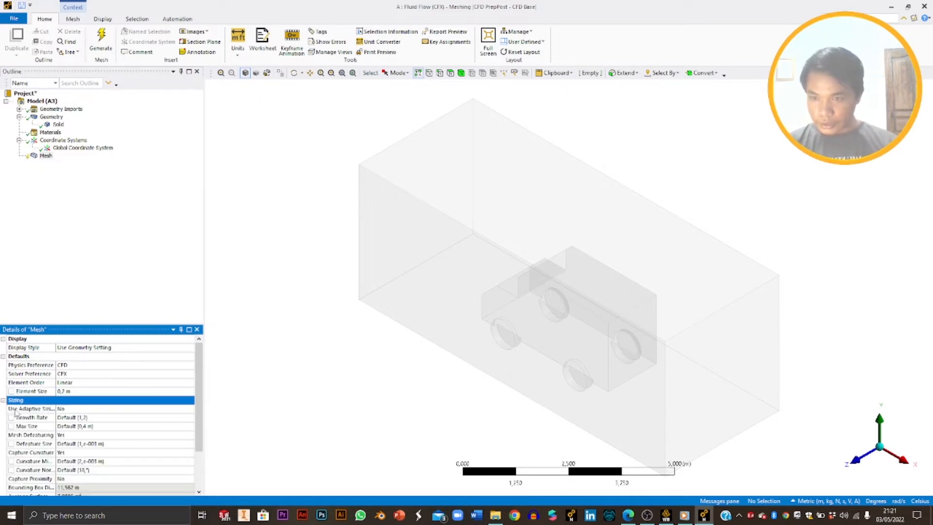
pyautogui.click(86, 410)
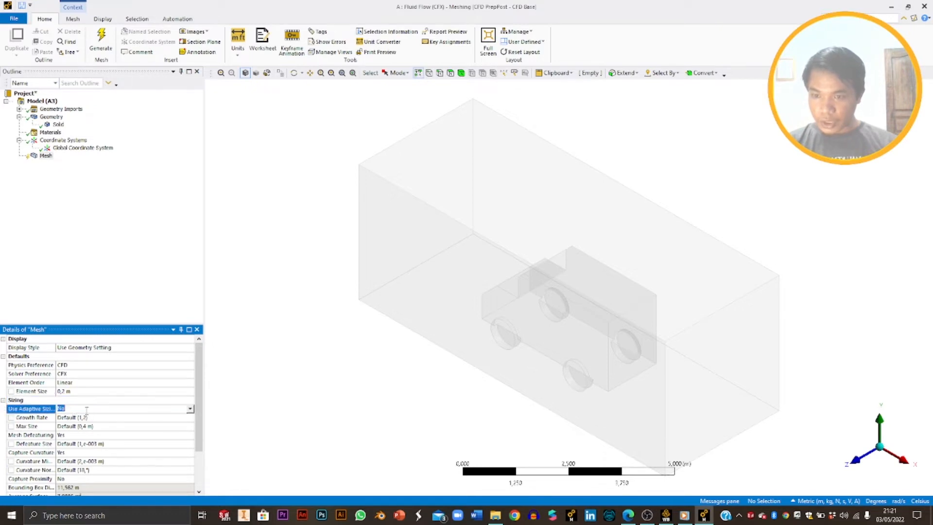
pyautogui.click(190, 409)
pyautogui.click(96, 424)
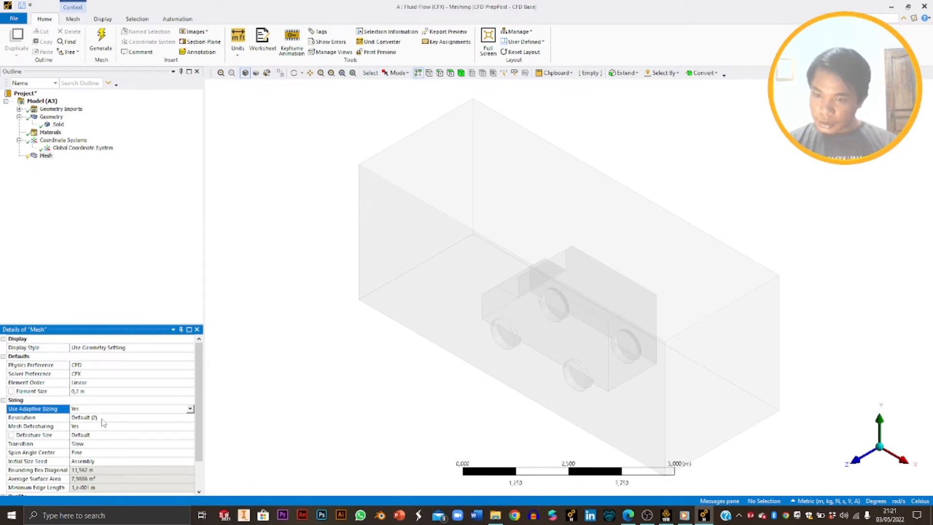
pyautogui.click(104, 419)
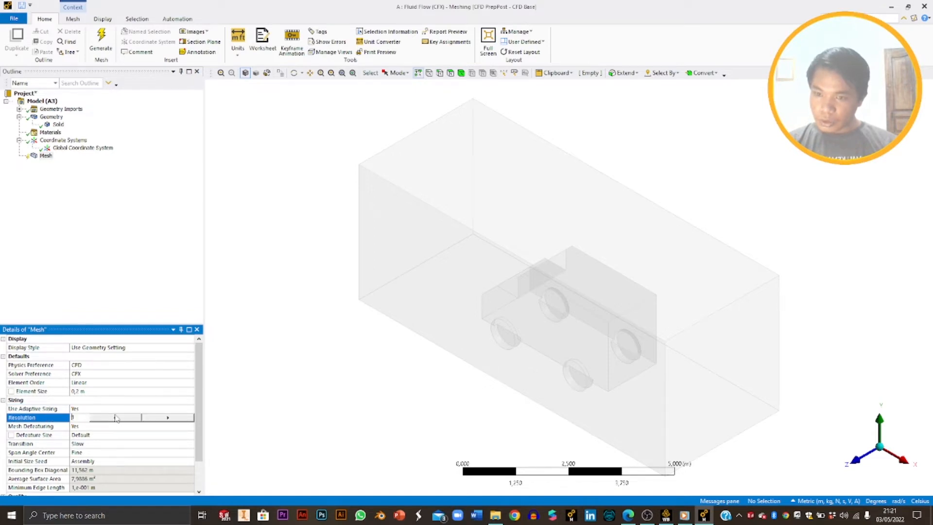
pyautogui.click(120, 339)
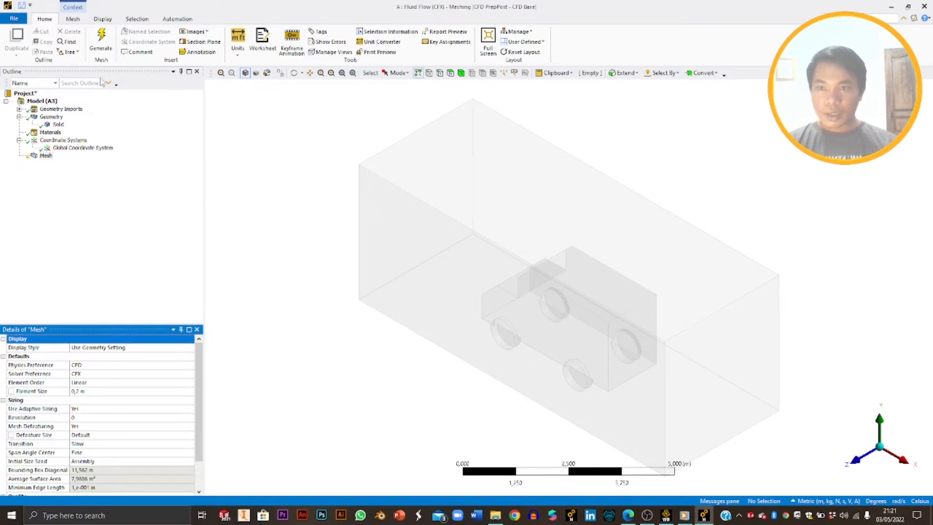
# Step: Update the mesh of the air volume and inspect it in the model view
pyautogui.rightClick(46, 155)
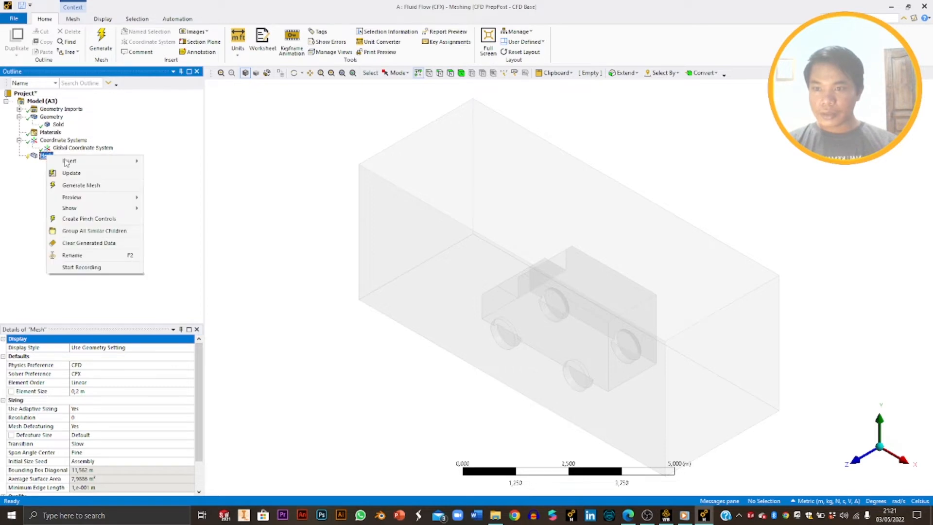
pyautogui.click(81, 174)
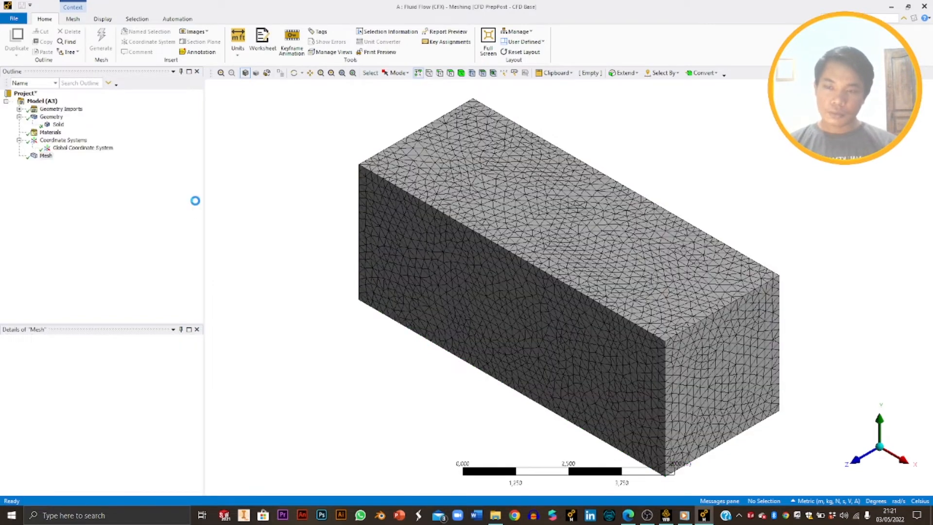
pyautogui.moveTo(527, 303); pyautogui.dragTo(163, 194, button='middle')
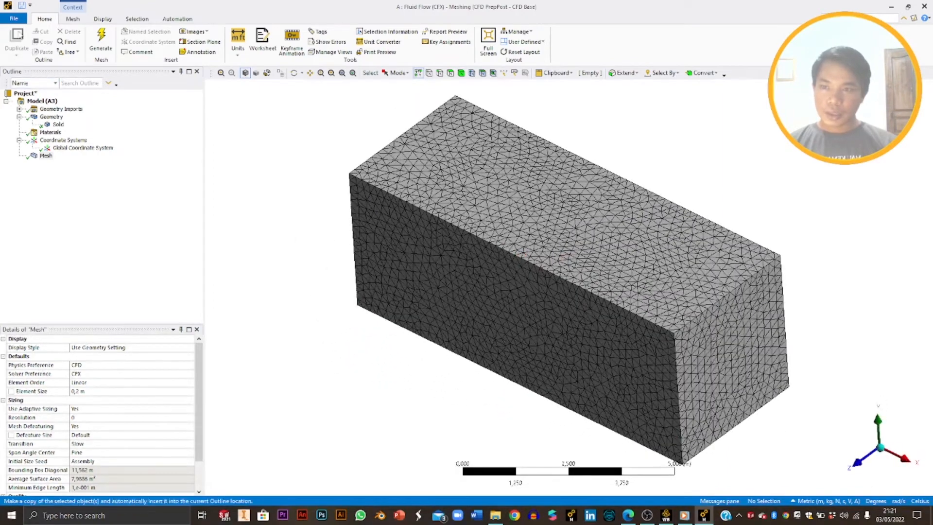
# Step: Close Meshing and open the Setup cell of the Fluid Flow (CFX) system in CFX-Pre
pyautogui.click(12, 20)
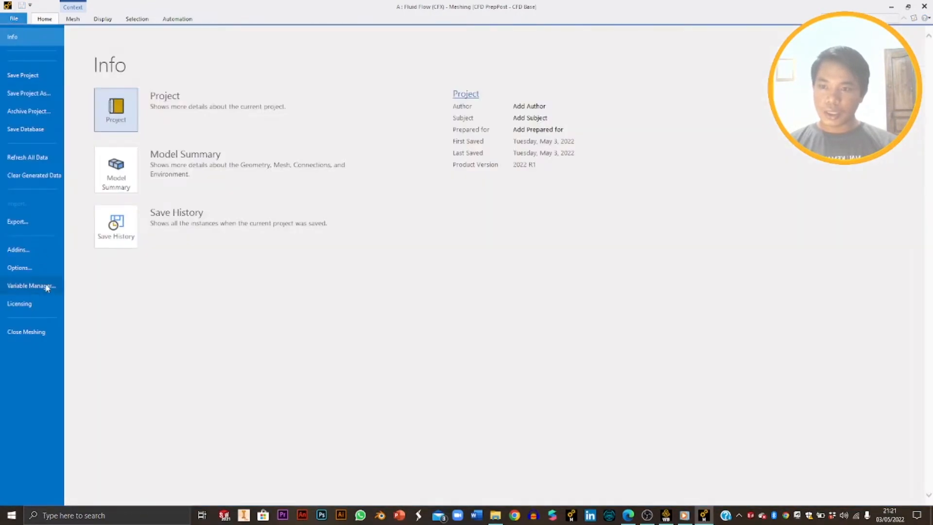
pyautogui.click(25, 331)
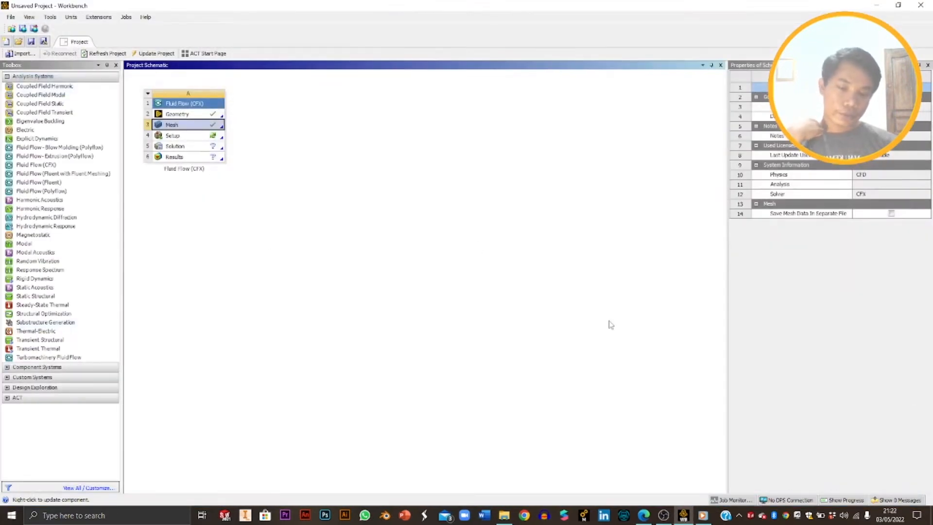
pyautogui.doubleClick(184, 138)
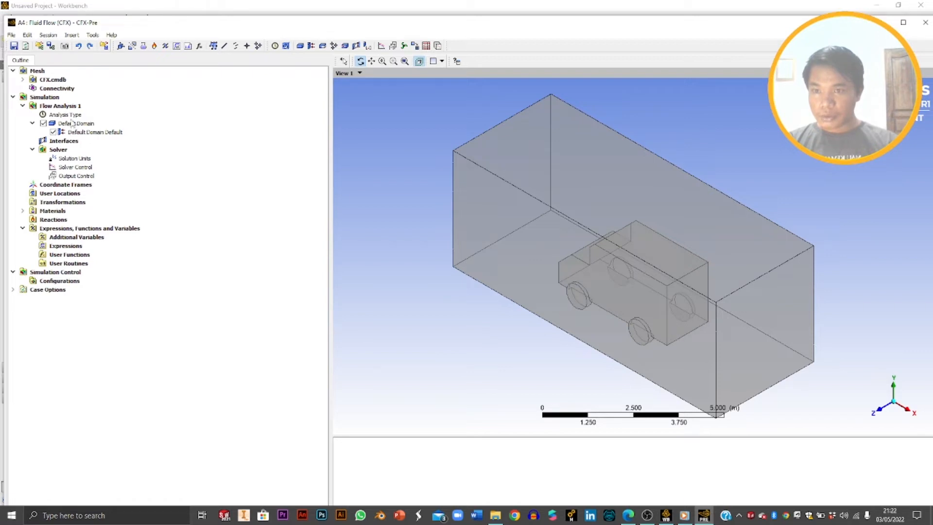
pyautogui.click(168, 175)
pyautogui.rightClick(76, 115)
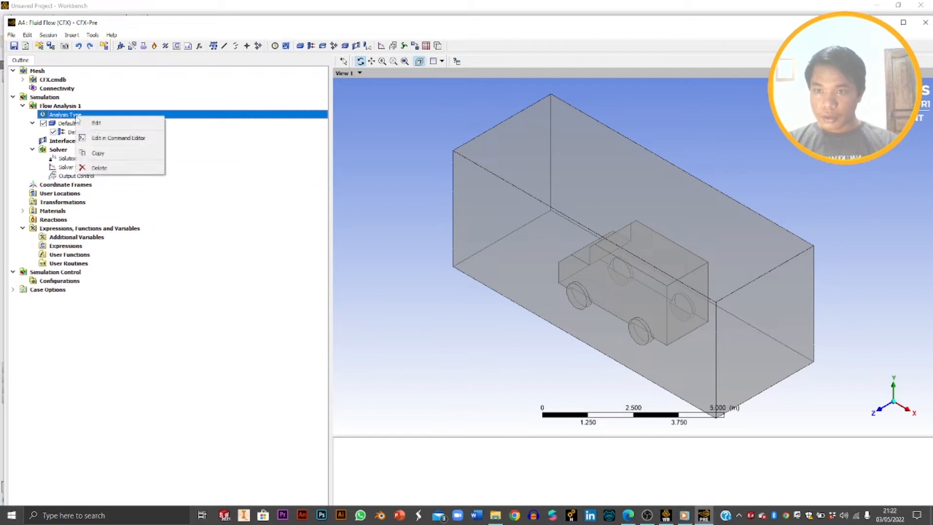
pyautogui.click(68, 106)
pyautogui.rightClick(72, 107)
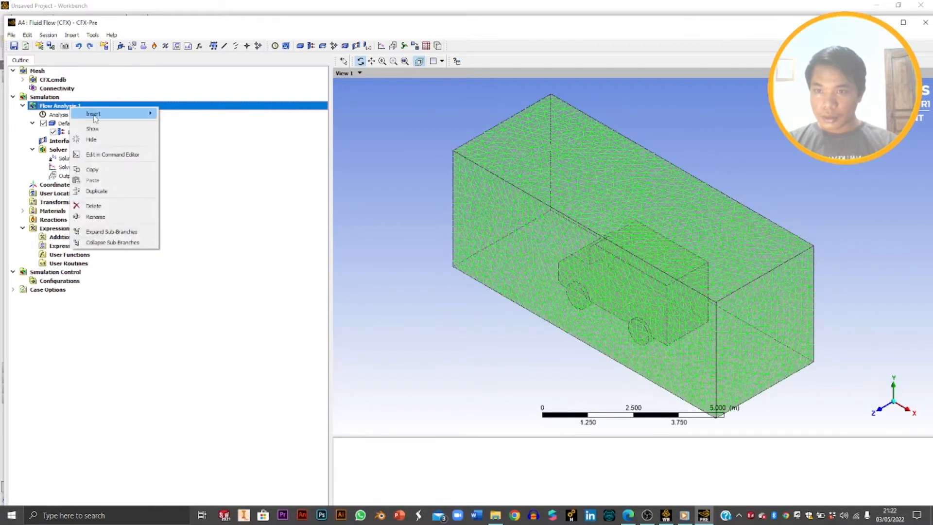
pyautogui.moveTo(94, 116)
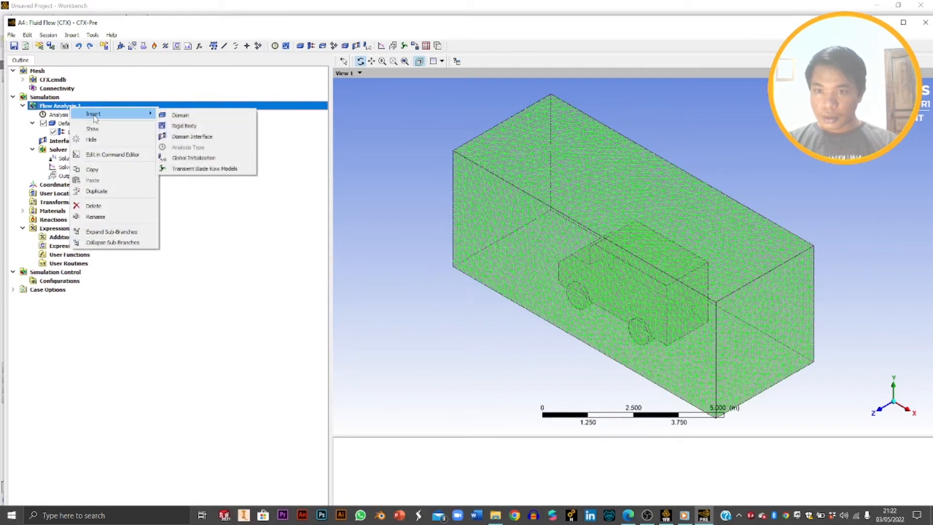
pyautogui.rightClick(63, 124)
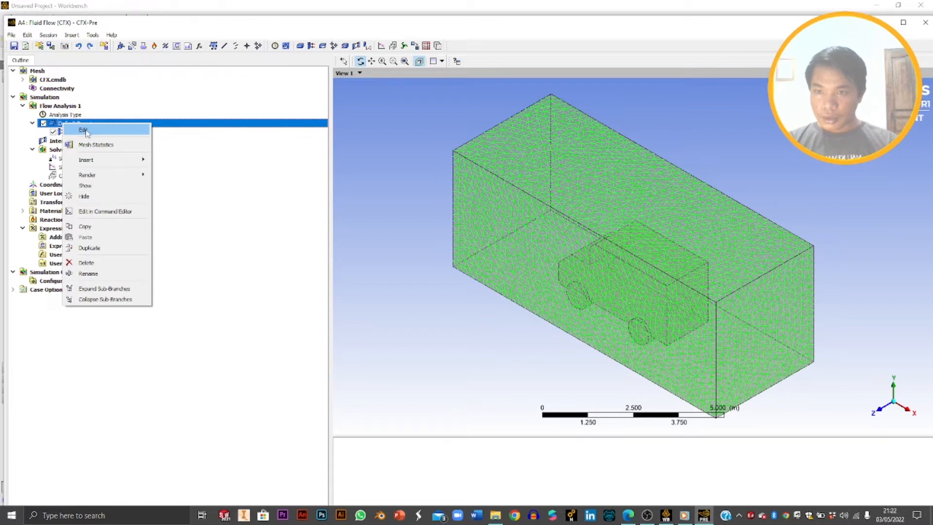
pyautogui.click(237, 177)
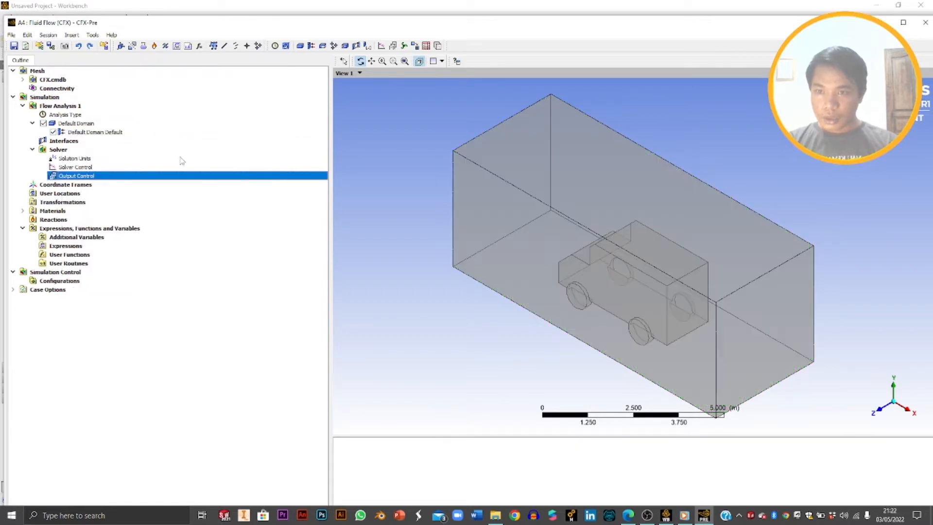
# Step: Insert a new boundary named INLET in the Default Domain
pyautogui.rightClick(82, 125)
pyautogui.moveTo(106, 166)
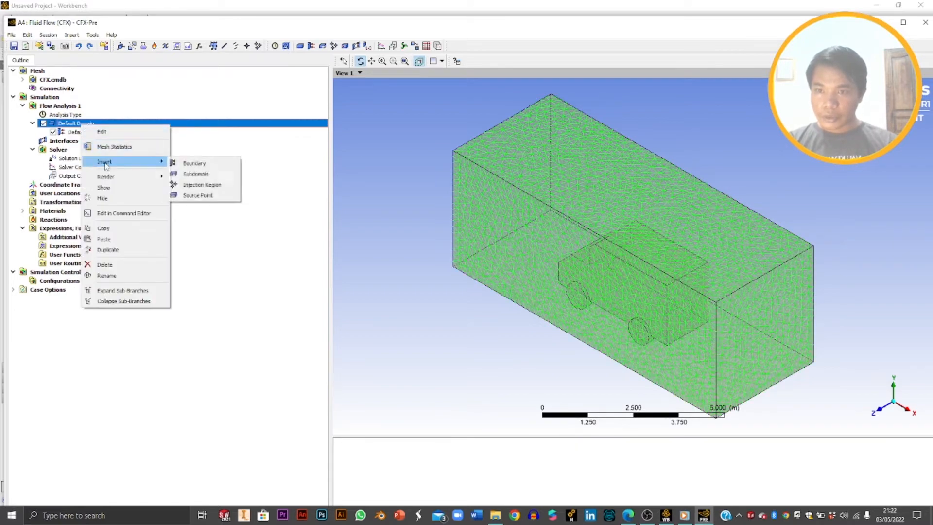
pyautogui.click(194, 164)
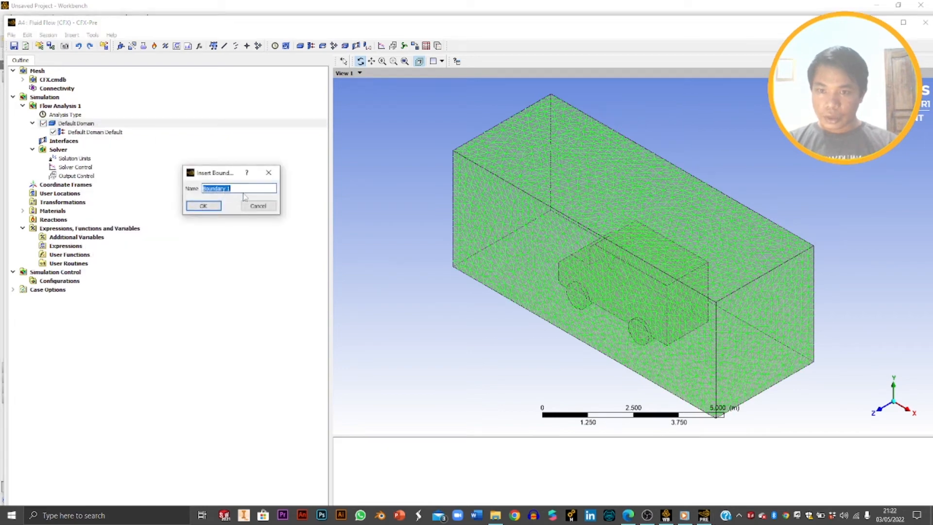
pyautogui.write('IN')
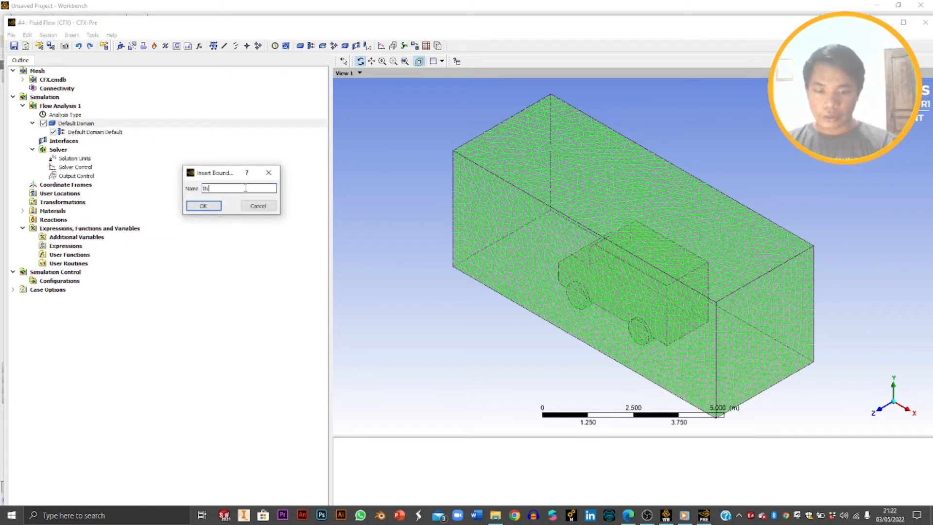
pyautogui.write('LET')
pyautogui.press('Return')
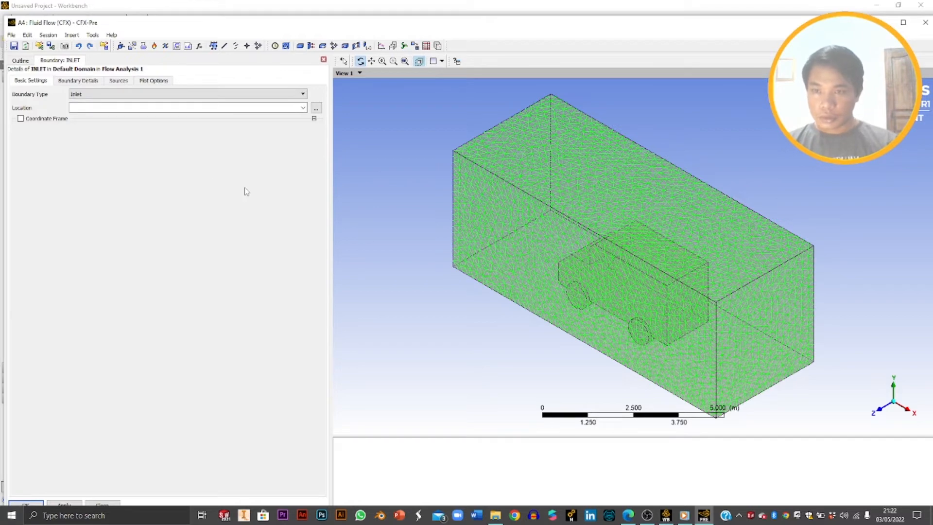
# Step: Assign the inlet's location to the end face of the enclosure in front of the truck
pyautogui.click(88, 107)
pyautogui.moveTo(562, 240); pyautogui.dragTo(658, 199, button='middle')
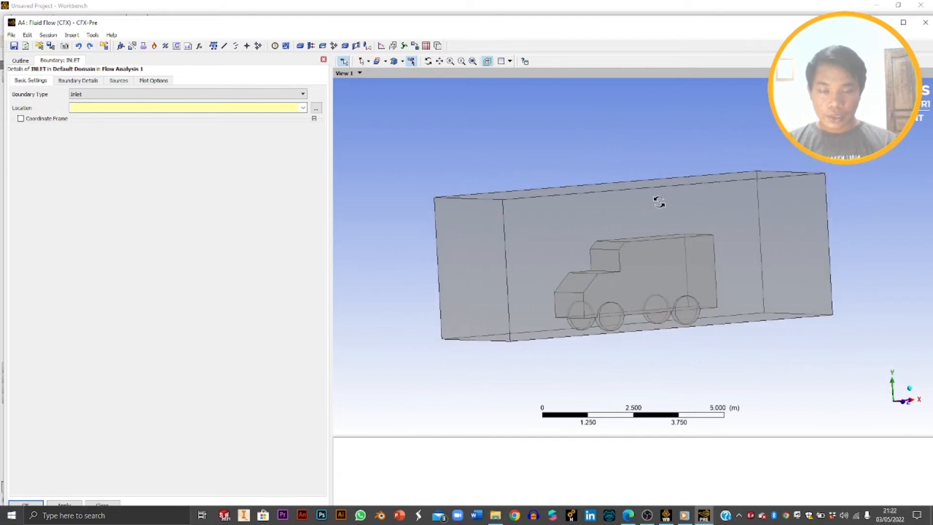
pyautogui.click(469, 264)
# Step: Set the inlet's normal speed to 40 km/hr in its boundary details
pyautogui.click(89, 81)
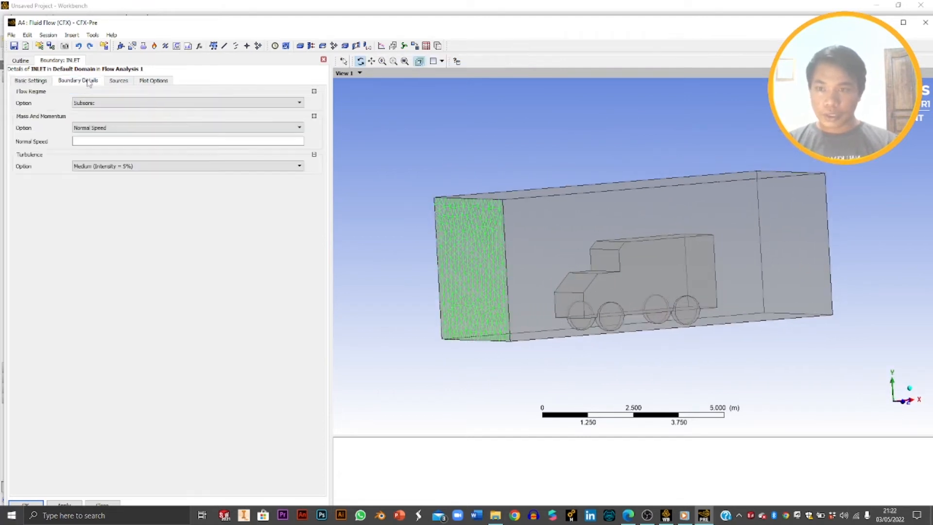
pyautogui.click(108, 141)
pyautogui.click(285, 141)
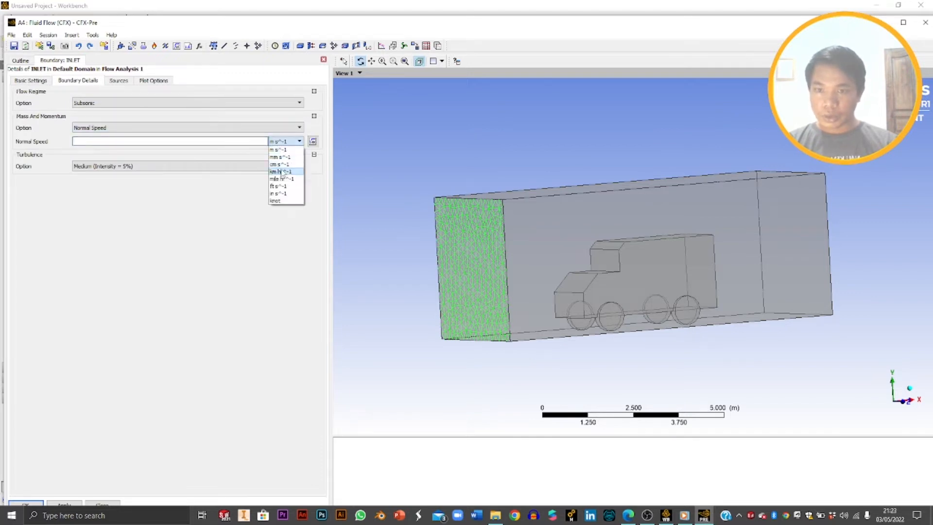
pyautogui.click(280, 172)
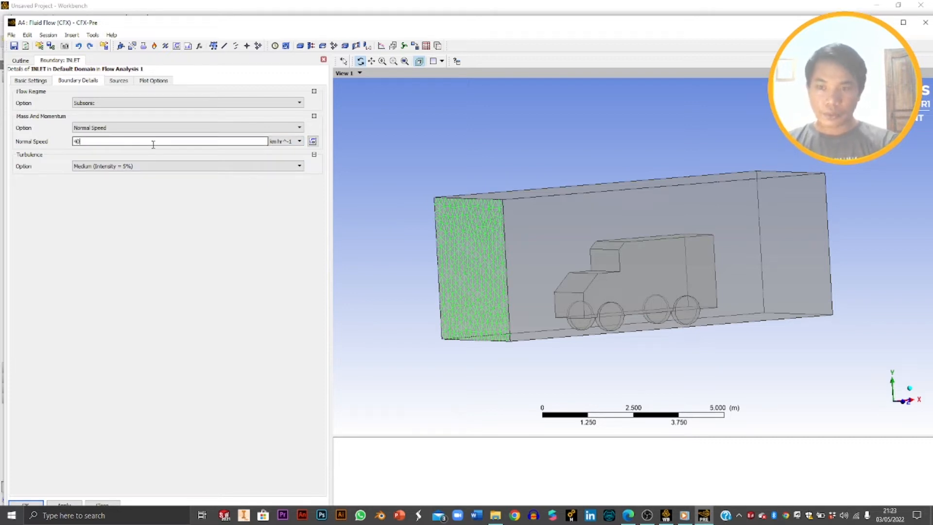
pyautogui.press('Return')
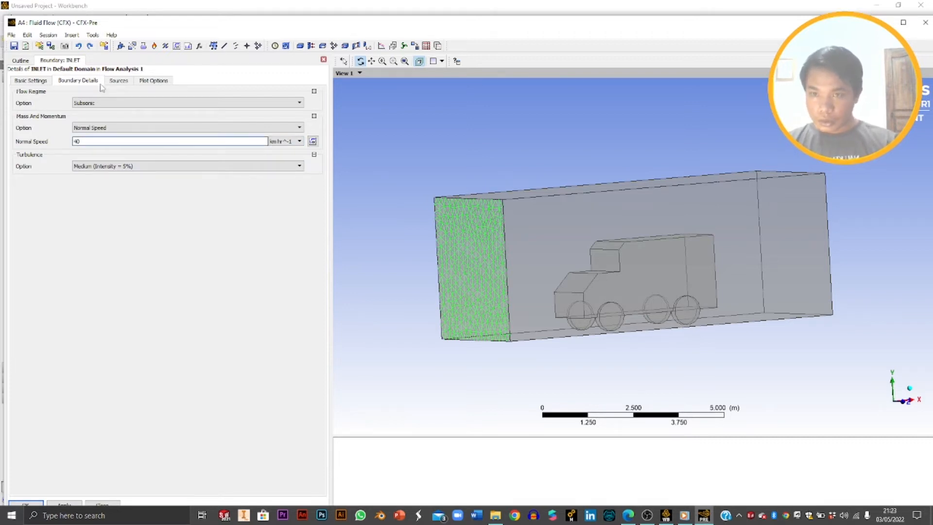
# Step: Review the inlet boundary's basic, detail, source and plot settings
pyautogui.click(115, 82)
pyautogui.click(83, 82)
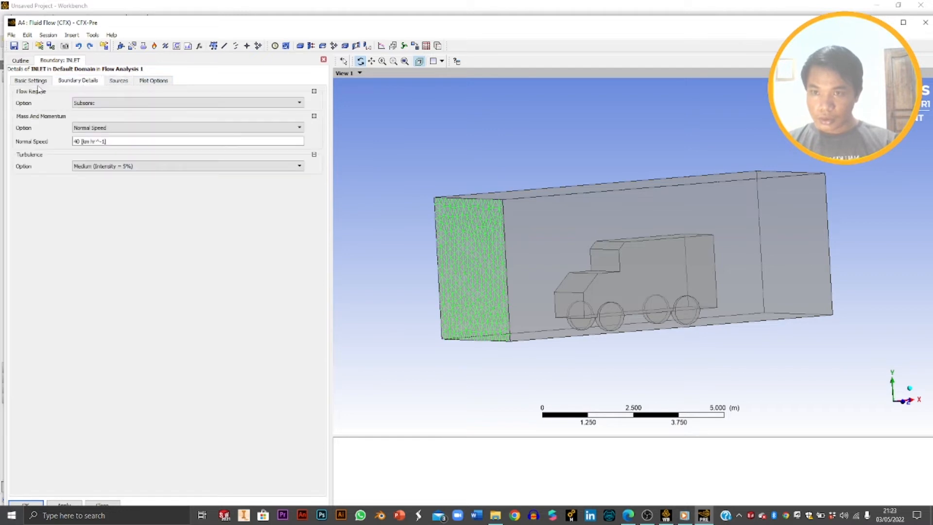
pyautogui.click(33, 84)
pyautogui.click(74, 83)
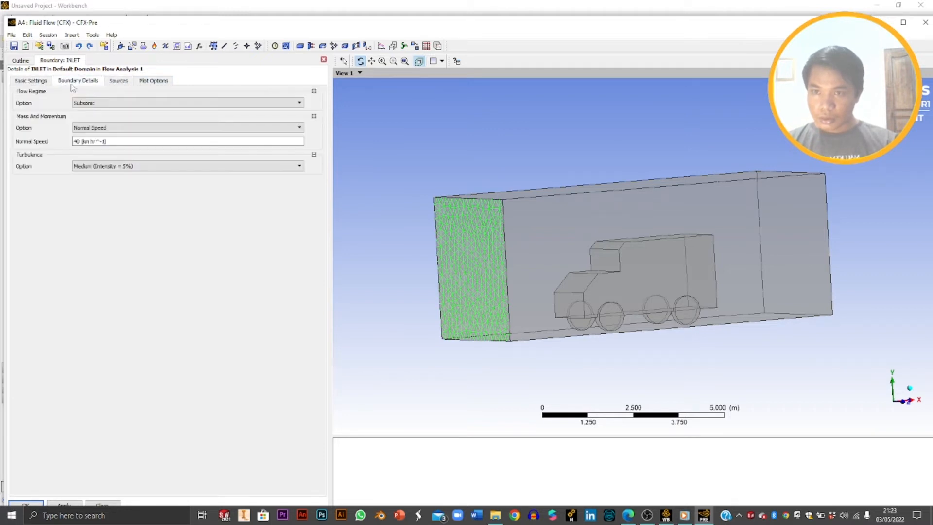
pyautogui.click(112, 83)
pyautogui.click(141, 83)
pyautogui.click(109, 83)
pyautogui.click(78, 82)
pyautogui.click(43, 84)
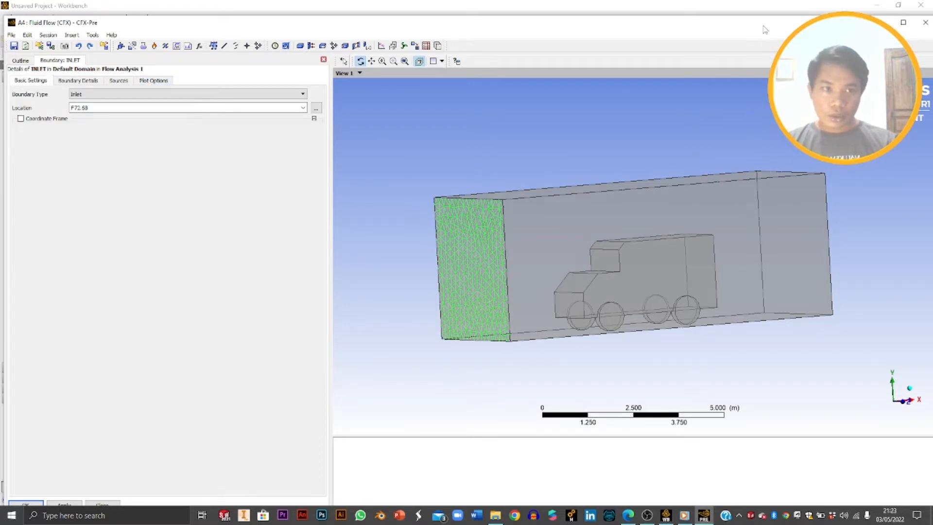
# Step: Maximize the CFX-Pre window and apply the INLET boundary settings, closing its editor
pyautogui.moveTo(763, 27); pyautogui.dragTo(771, 12)
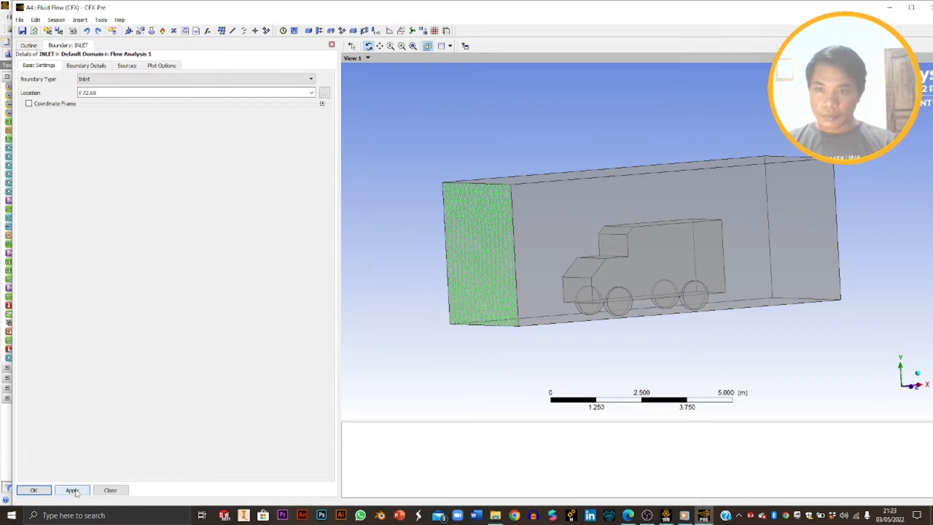
pyautogui.click(72, 490)
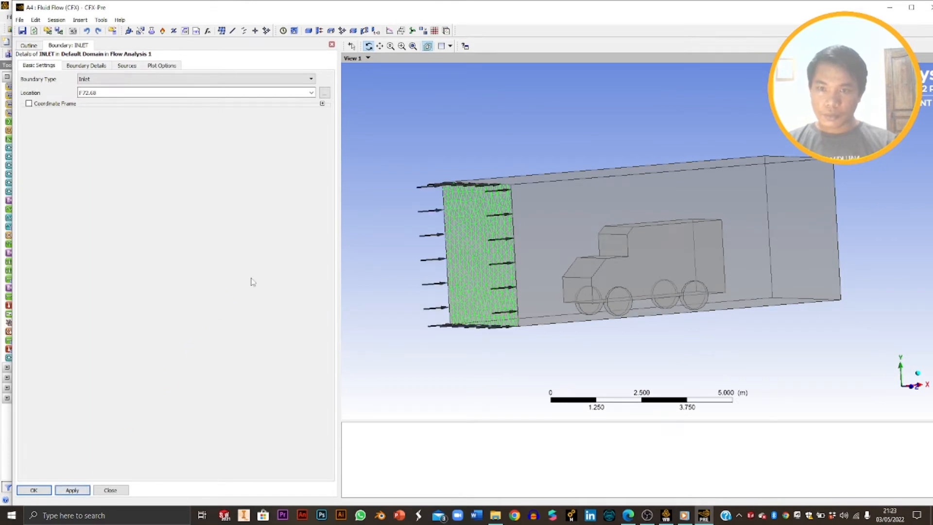
pyautogui.click(911, 8)
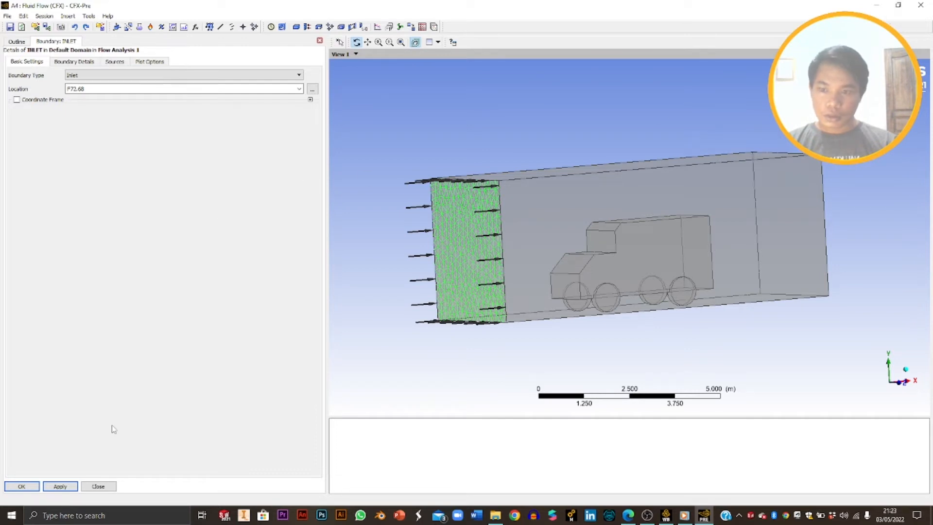
pyautogui.click(60, 486)
pyautogui.click(23, 486)
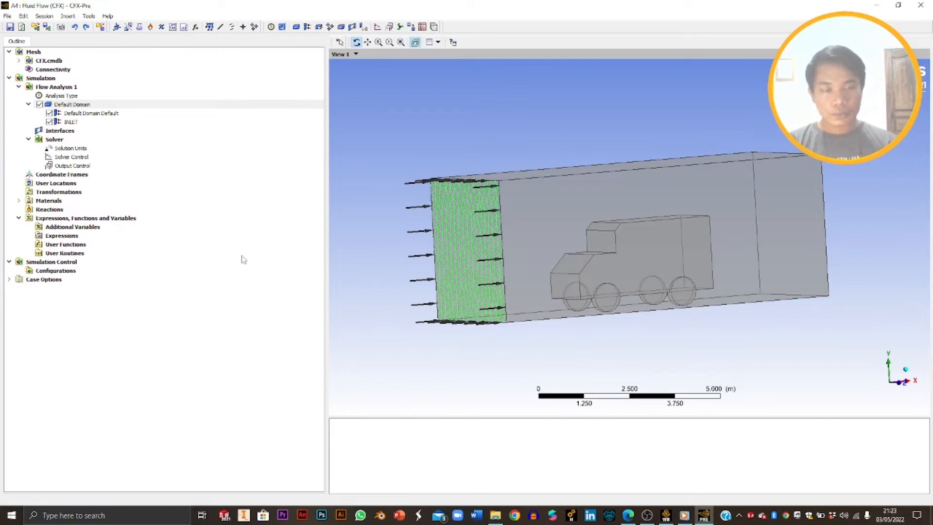
# Step: Insert a new boundary named OUTLET in the Default Domain
pyautogui.moveTo(576, 243)
pyautogui.mouseDown()
pyautogui.moveTo(598, 293)
pyautogui.moveTo(590, 241)
pyautogui.mouseUp()
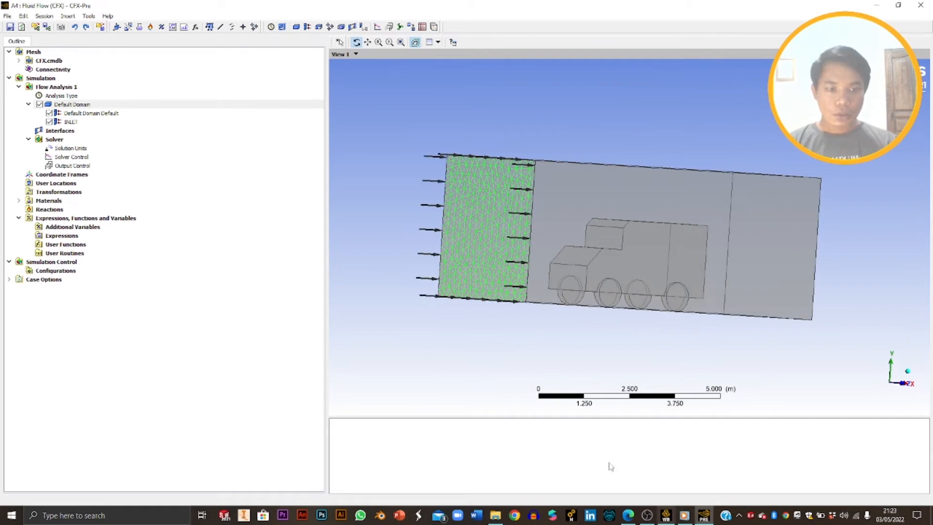
pyautogui.rightClick(59, 106)
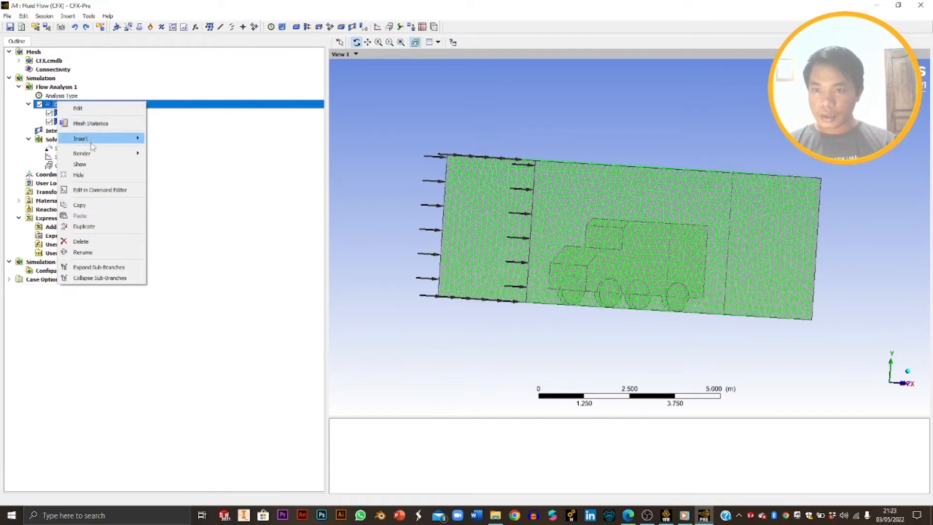
pyautogui.click(161, 147)
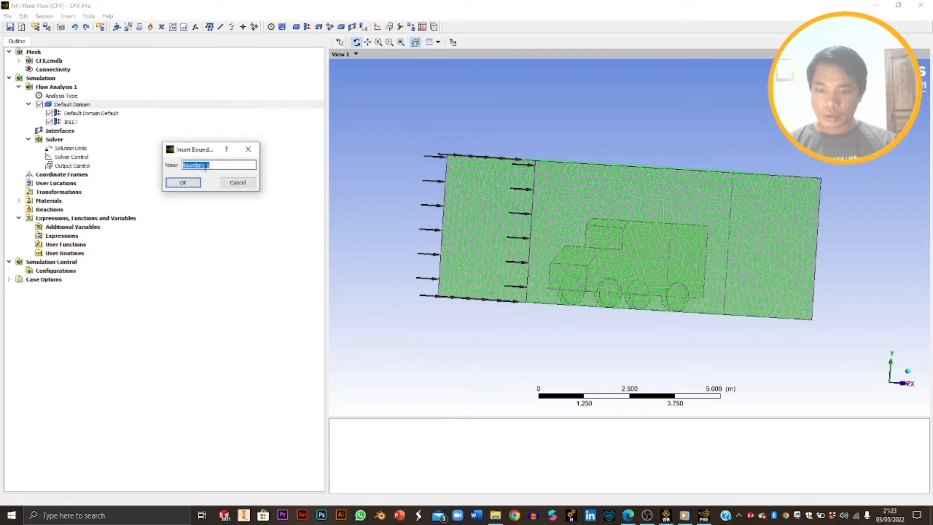
pyautogui.write('OUT')
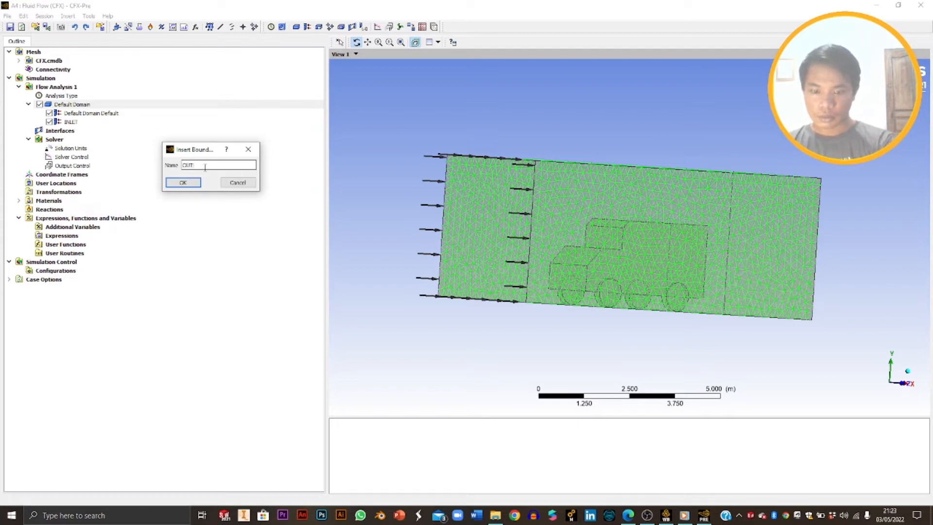
pyautogui.write('LET')
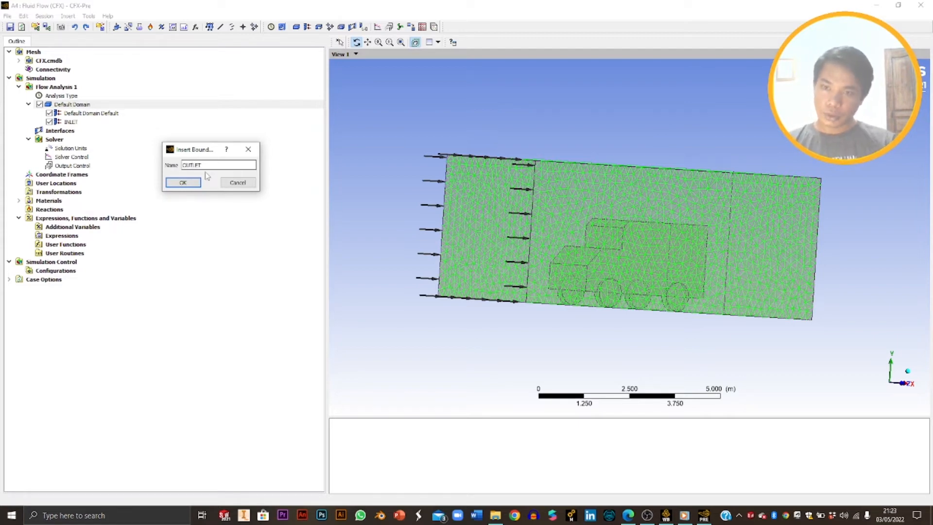
pyautogui.click(183, 182)
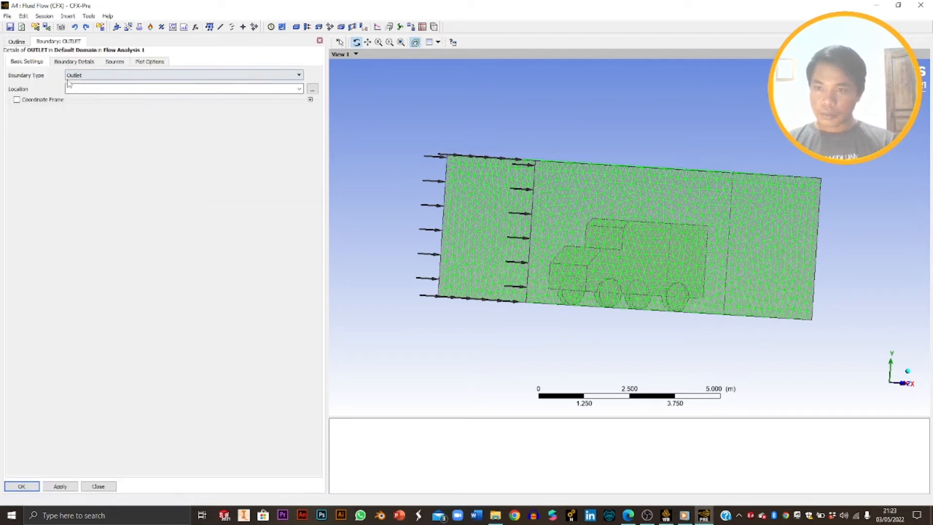
# Step: Assign the outlet to the enclosure's end face behind the truck and set its relative pressure to 0 Pa
pyautogui.moveTo(800, 298); pyautogui.dragTo(685, 288, button='middle')
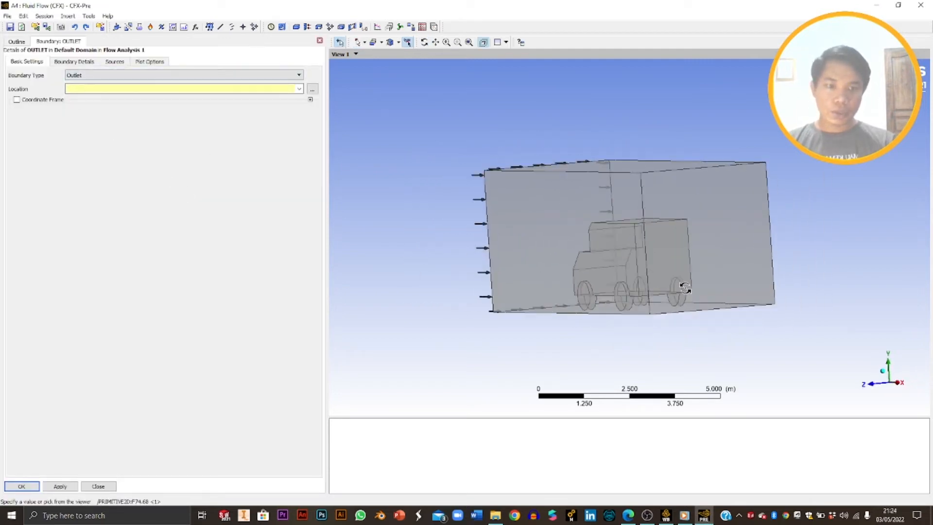
pyautogui.click(721, 244)
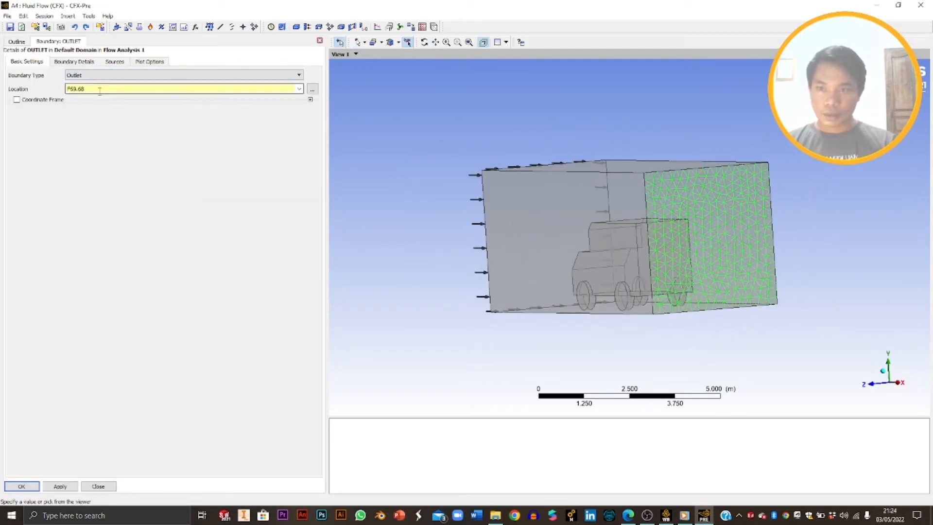
pyautogui.click(75, 61)
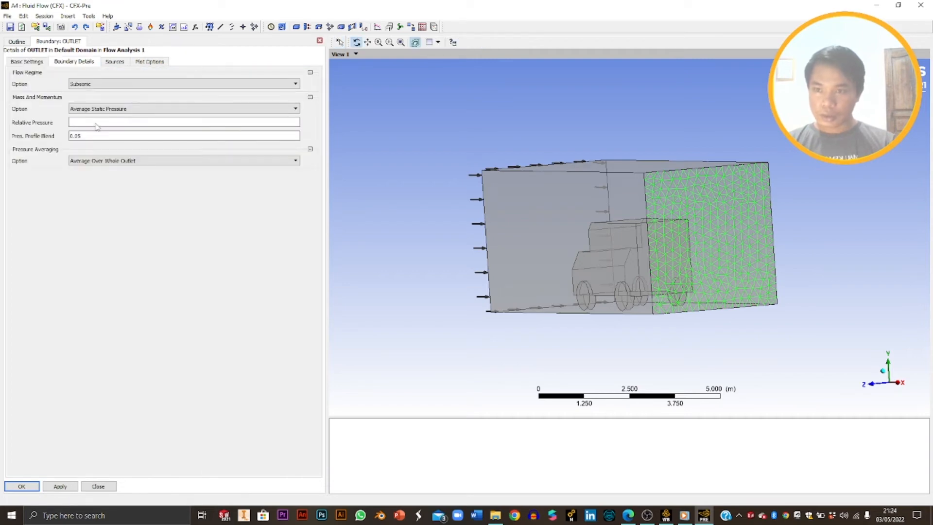
pyautogui.click(97, 123)
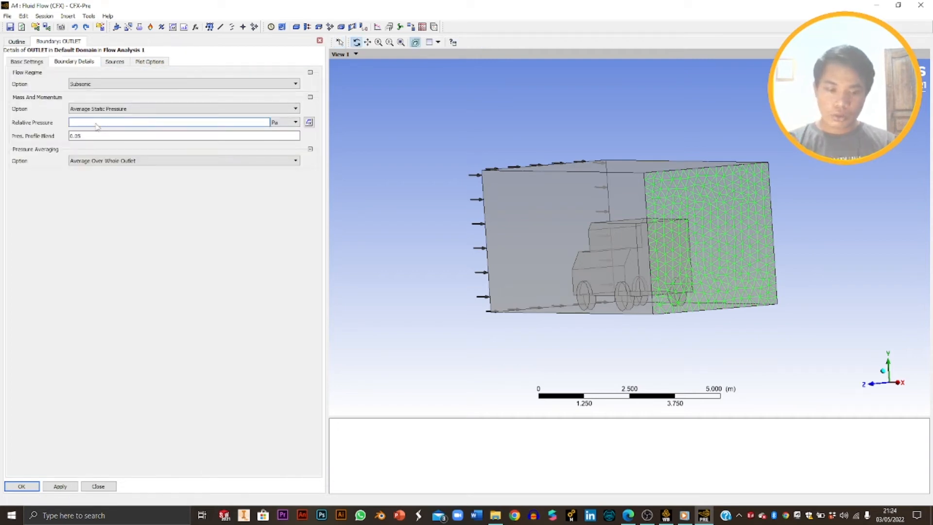
pyautogui.click(105, 63)
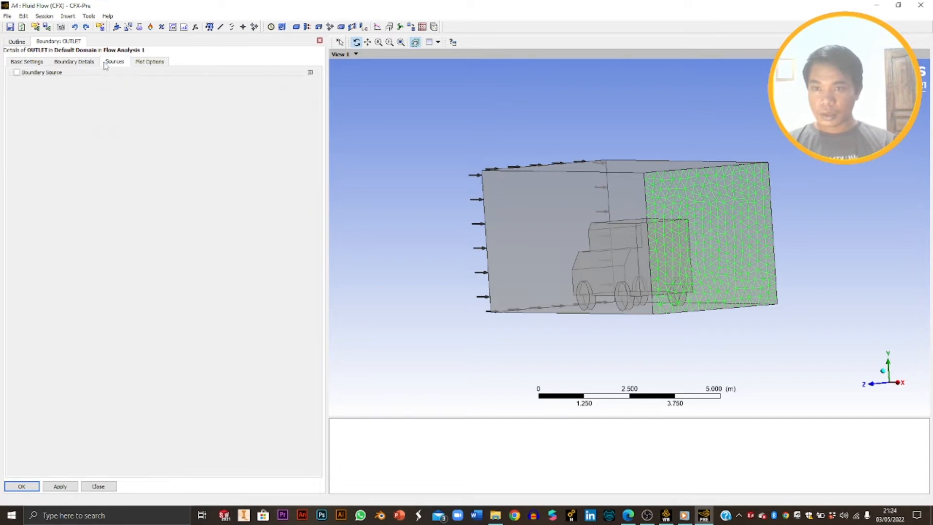
pyautogui.click(87, 65)
pyautogui.click(22, 486)
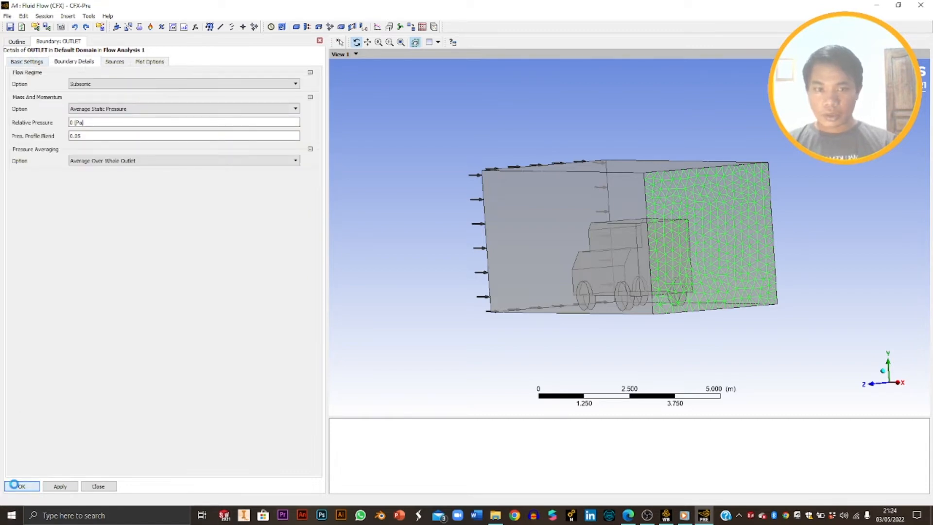
pyautogui.moveTo(500, 344); pyautogui.dragTo(627, 333)
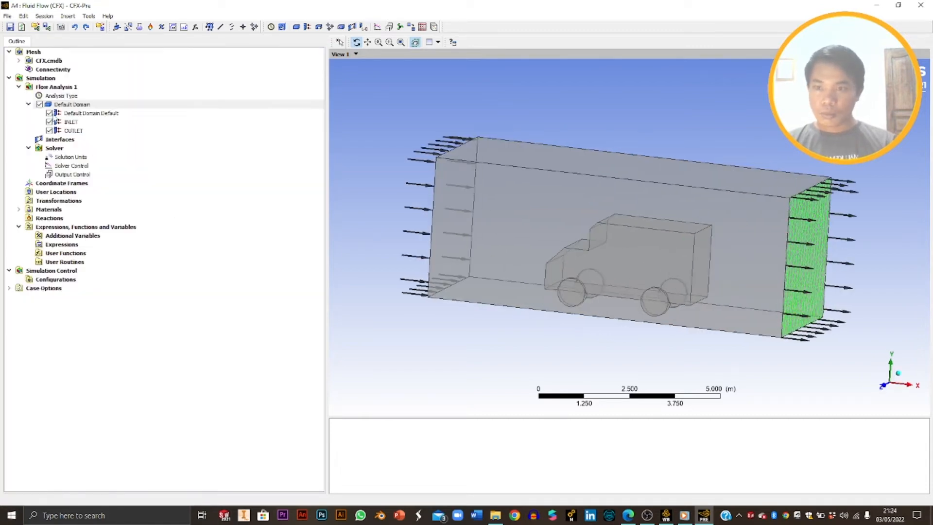
pyautogui.click(60, 105)
pyautogui.rightClick(61, 105)
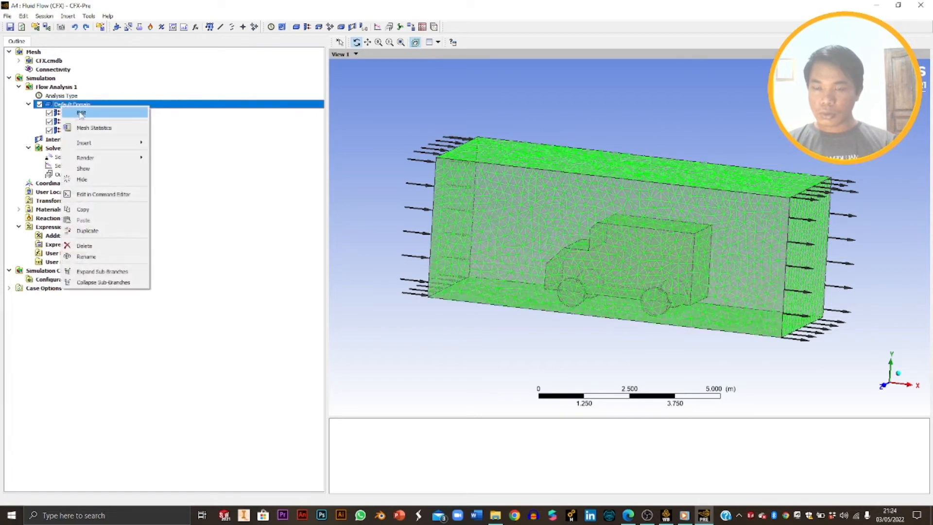
pyautogui.click(176, 122)
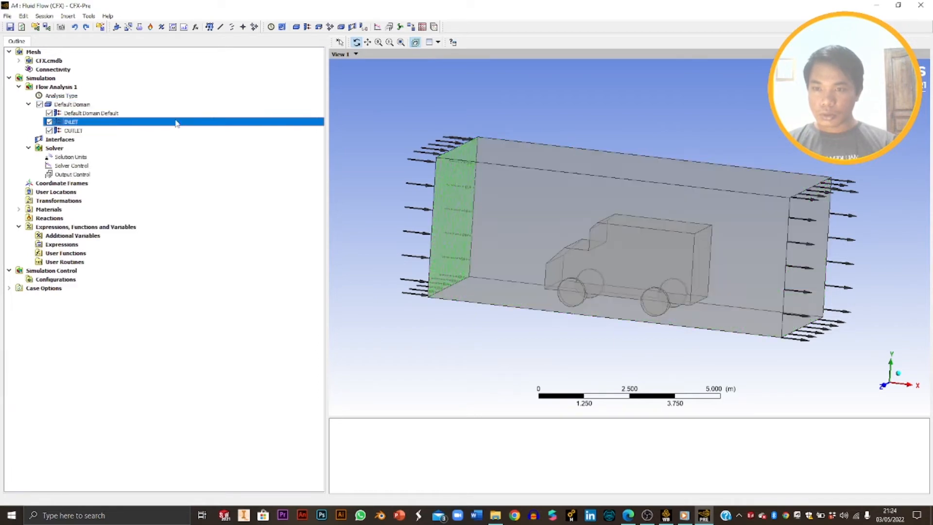
pyautogui.rightClick(72, 105)
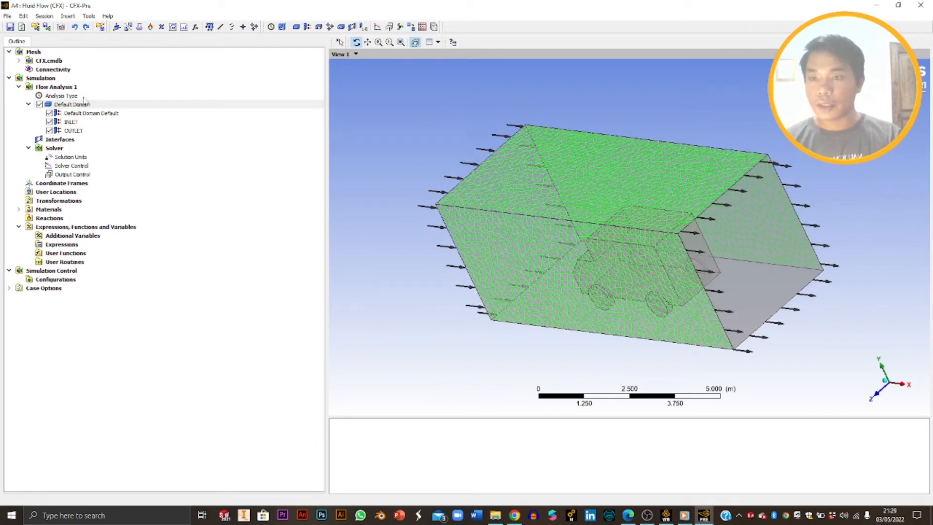
# Step: Insert a new boundary named OPENING in the Default Domain
pyautogui.rightClick(83, 105)
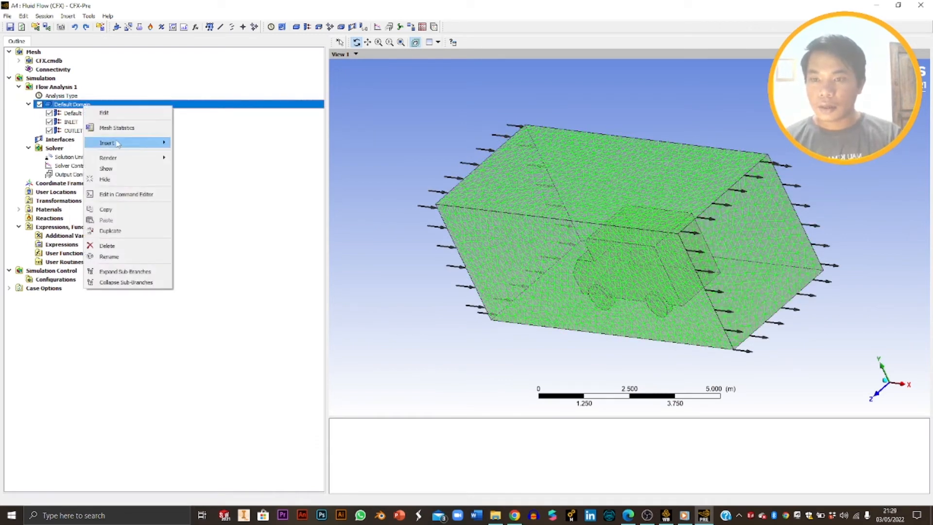
pyautogui.moveTo(117, 144)
pyautogui.click(187, 144)
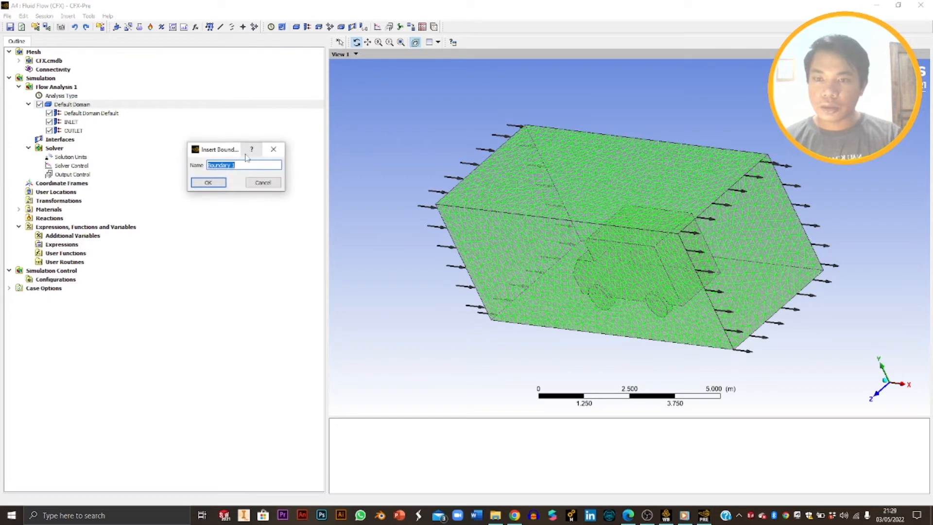
pyautogui.write('OPEN')
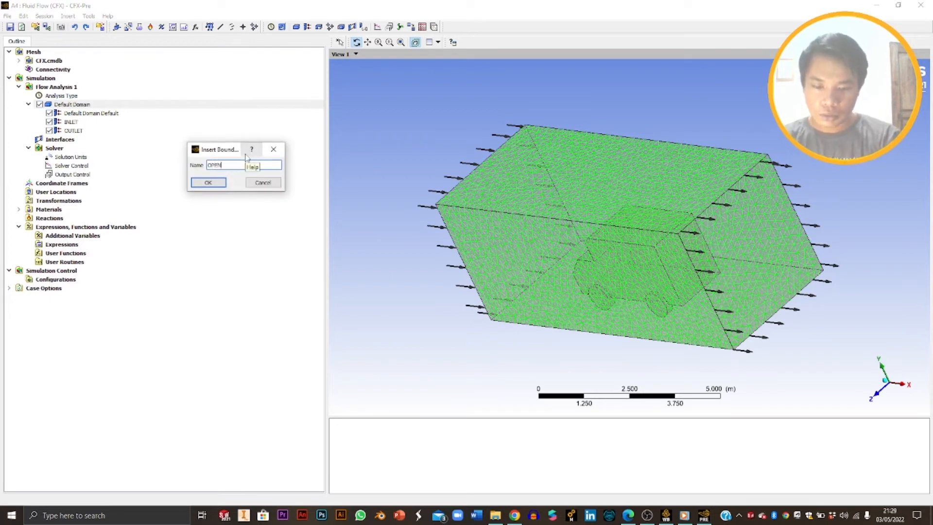
pyautogui.write('ING')
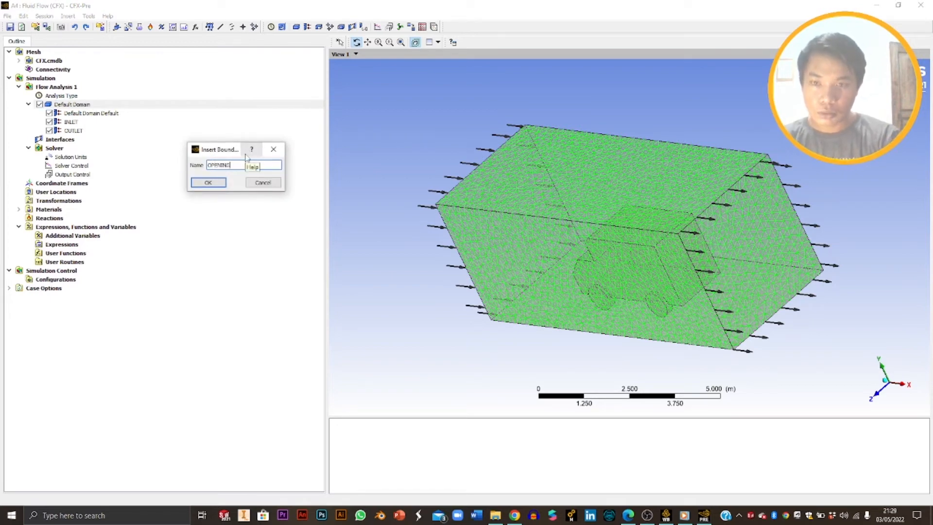
pyautogui.click(205, 185)
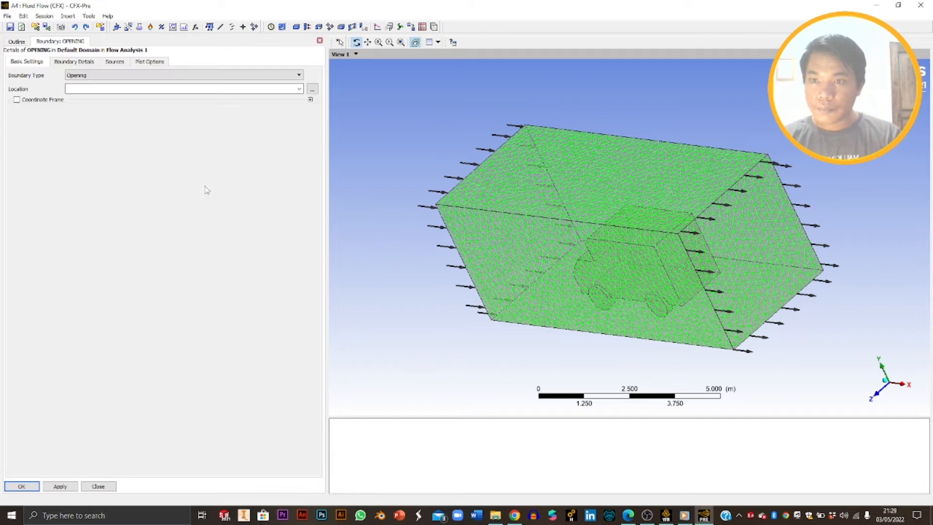
# Step: Assign the opening boundary's location to the enclosure's top face and its two long side faces
pyautogui.click(85, 89)
pyautogui.moveTo(600, 243); pyautogui.dragTo(575, 212, button='middle')
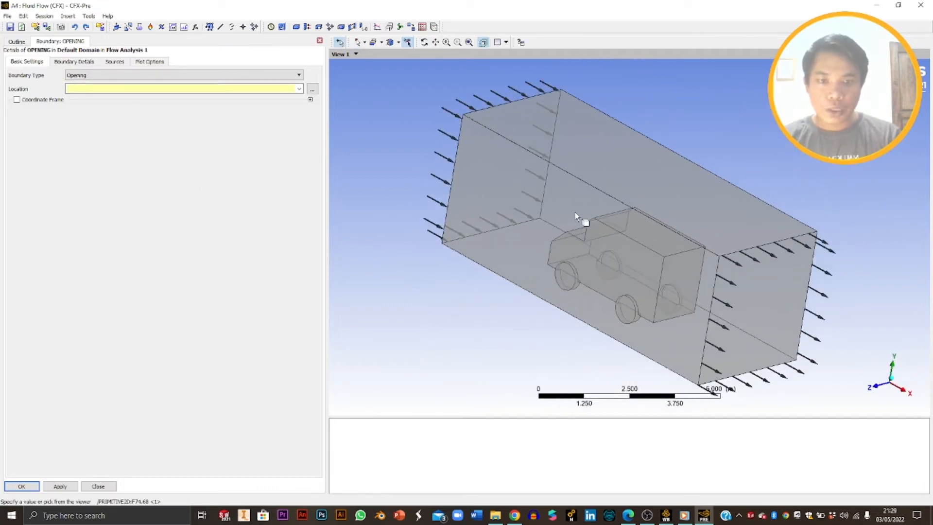
pyautogui.click(575, 218)
pyautogui.keyDown('ctrl'); pyautogui.click(665, 193); pyautogui.keyUp('ctrl')
pyautogui.moveTo(665, 193); pyautogui.dragTo(725, 204, button='middle')
pyautogui.keyDown('ctrl'); pyautogui.click(724, 205); pyautogui.keyUp('ctrl')
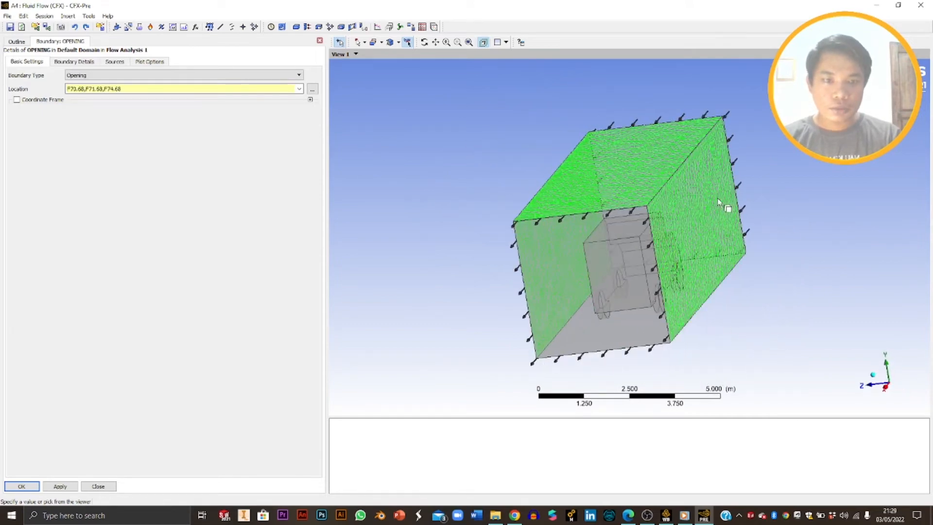
# Step: Set the opening boundary's relative pressure to 0 Pa
pyautogui.click(75, 62)
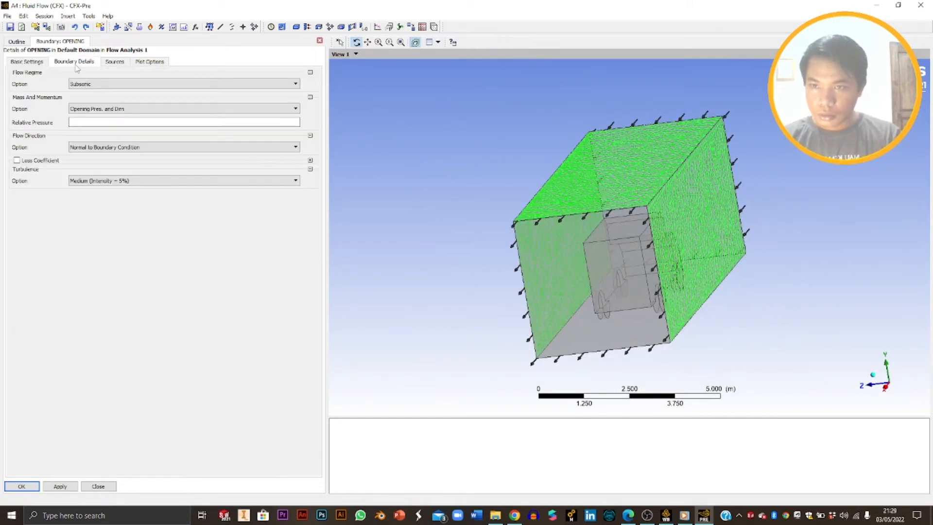
pyautogui.click(103, 123)
pyautogui.write('0')
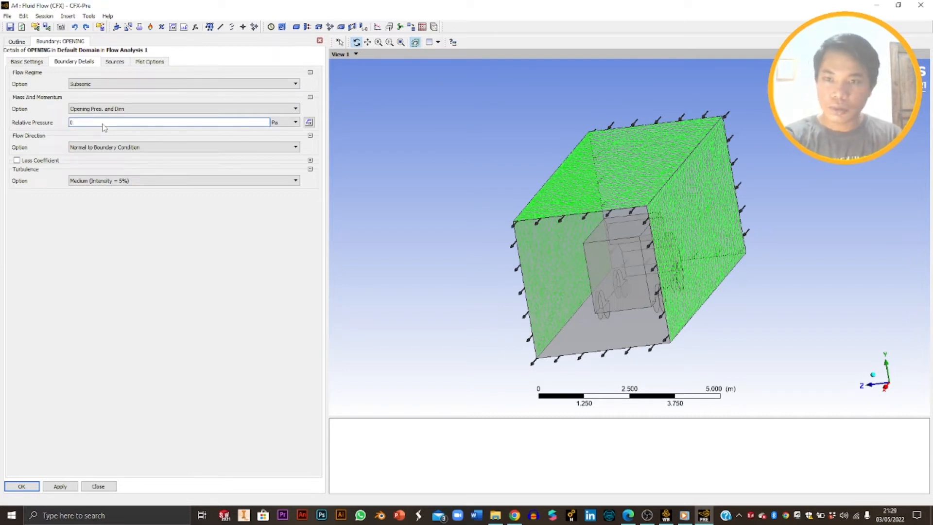
# Step: Review the opening boundary's basic, detail, source and plot settings, and apply them, closing its editor
pyautogui.click(117, 62)
pyautogui.click(77, 62)
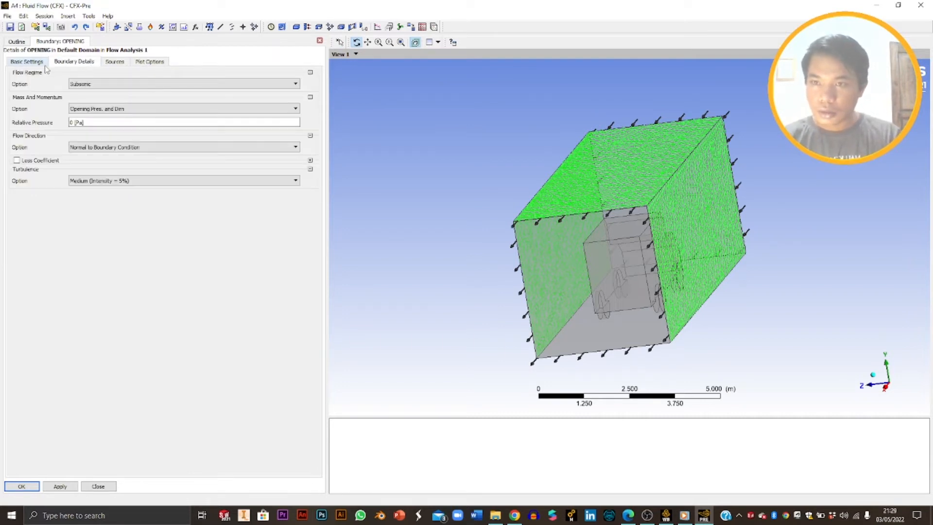
pyautogui.click(43, 64)
pyautogui.click(76, 63)
pyautogui.click(112, 63)
pyautogui.click(147, 62)
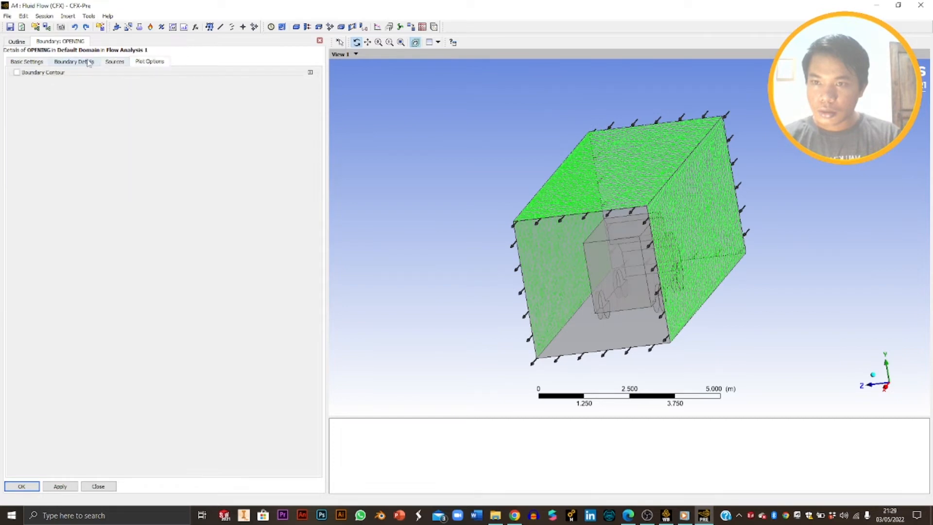
pyautogui.click(89, 63)
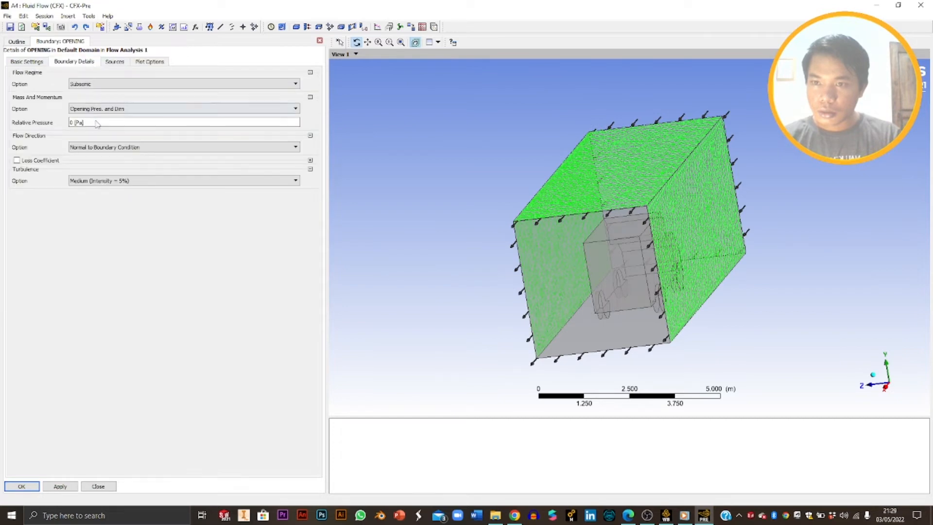
pyautogui.click(60, 485)
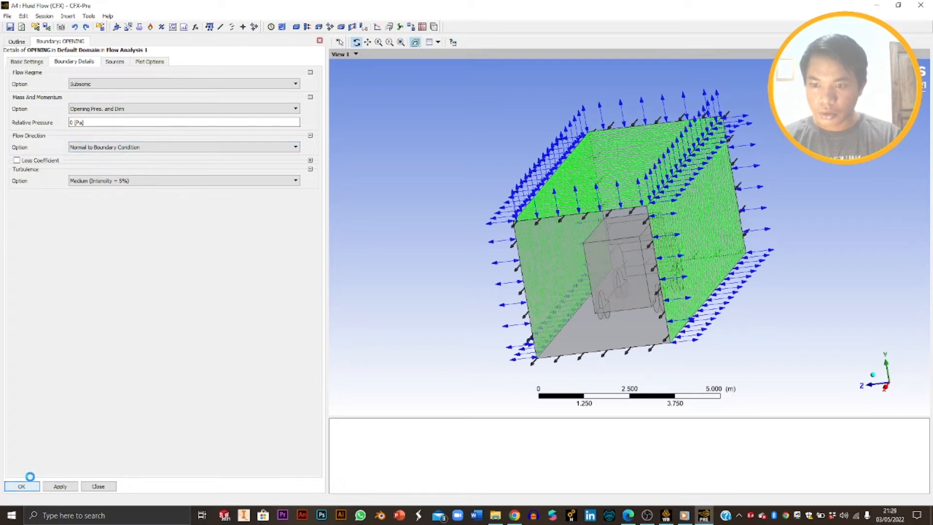
pyautogui.click(22, 486)
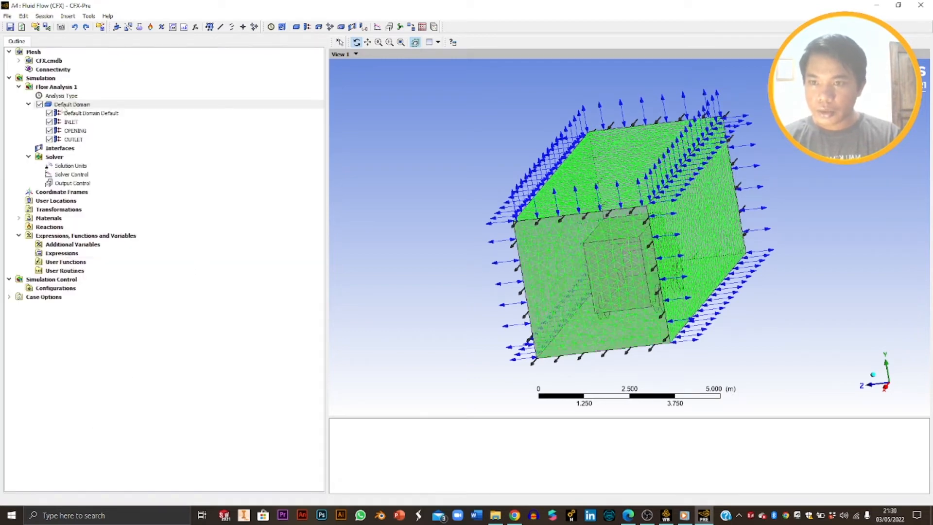
# Step: Insert a new boundary named WALL in the Default Domain
pyautogui.rightClick(64, 104)
pyautogui.moveTo(95, 142)
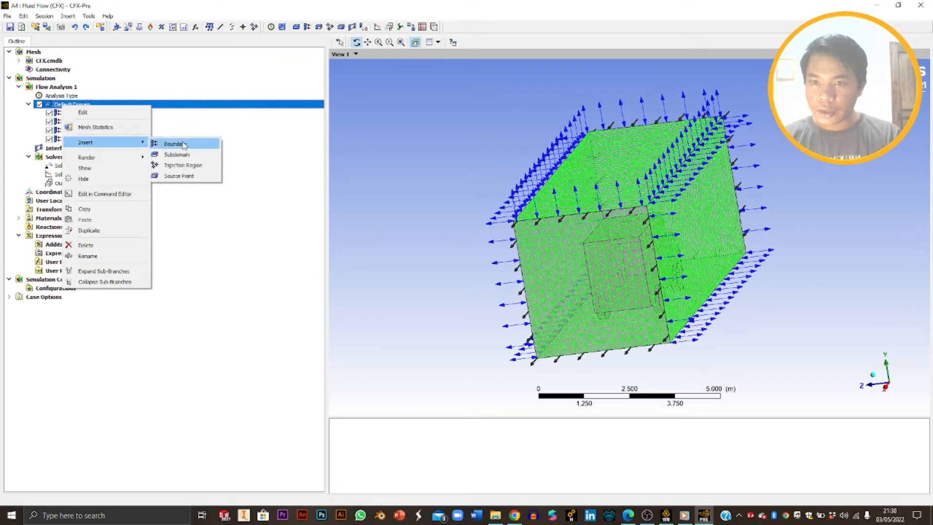
pyautogui.click(175, 142)
pyautogui.write('WALL')
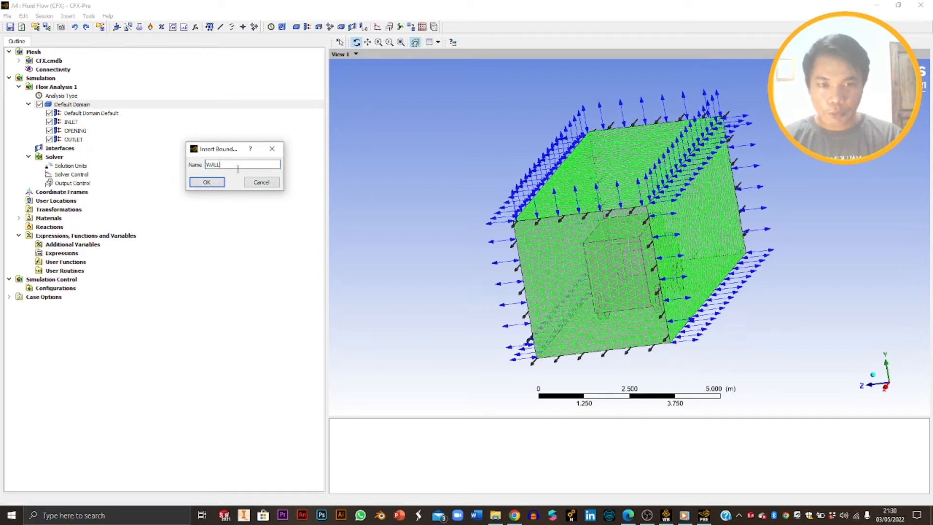
pyautogui.click(207, 182)
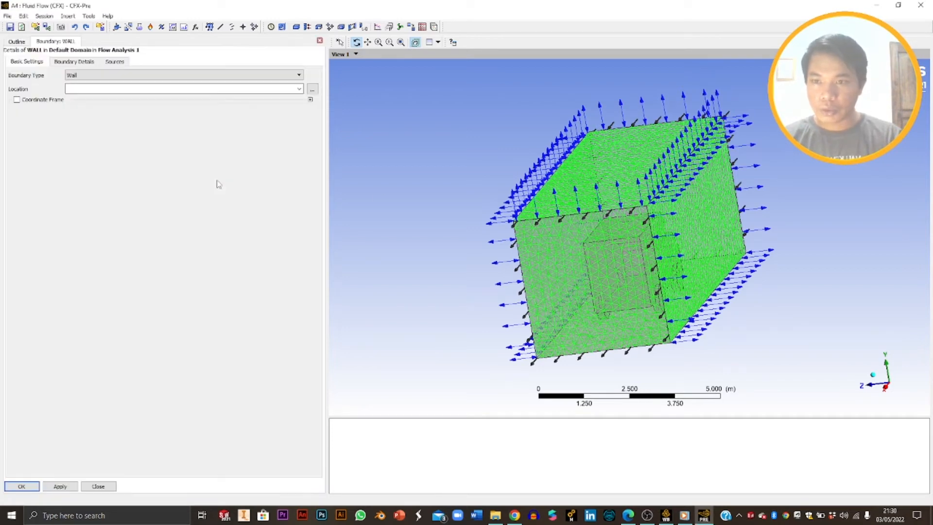
# Step: Choose F69.68 from the available regions as the WALL boundary's location
pyautogui.click(82, 89)
pyautogui.moveTo(546, 246); pyautogui.dragTo(559, 221, button='middle')
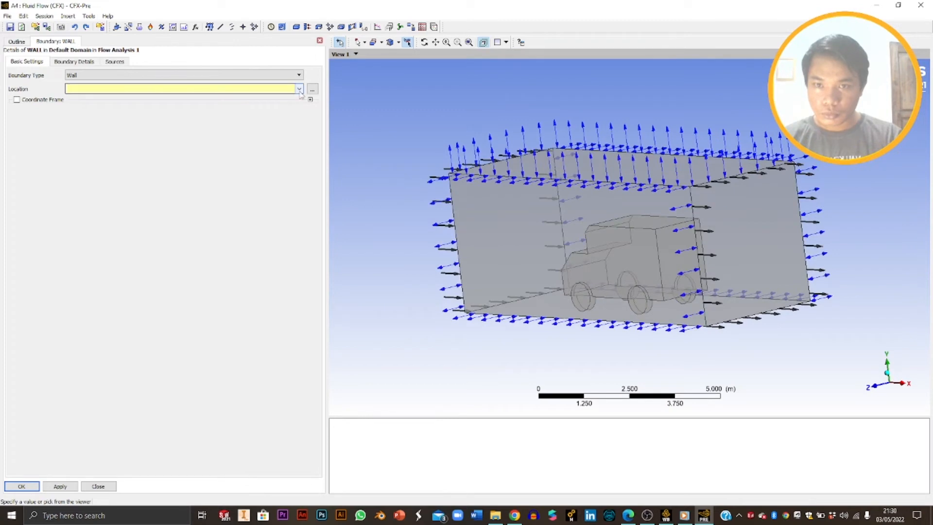
pyautogui.click(299, 89)
pyautogui.click(286, 97)
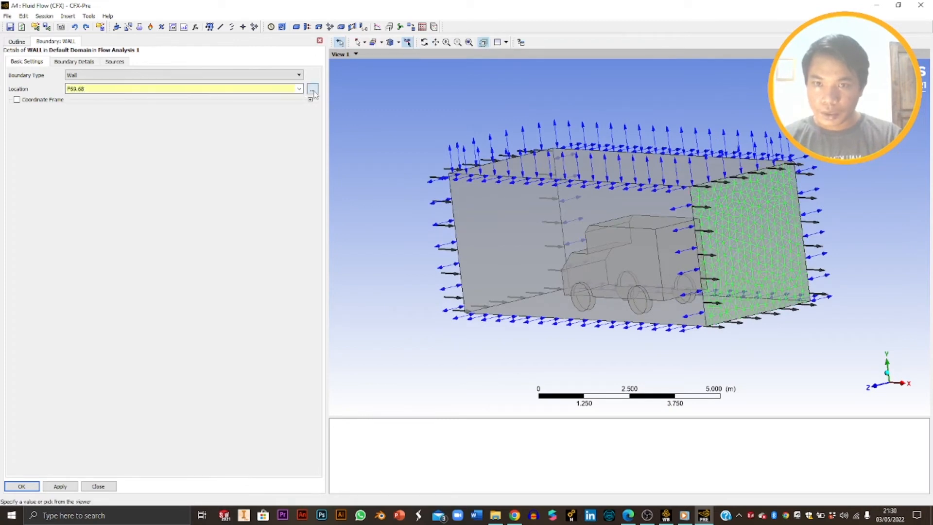
# Step: Try to select all the truck's surfaces, F75.68 through F96.68, for the WALL boundary's location
pyautogui.click(312, 90)
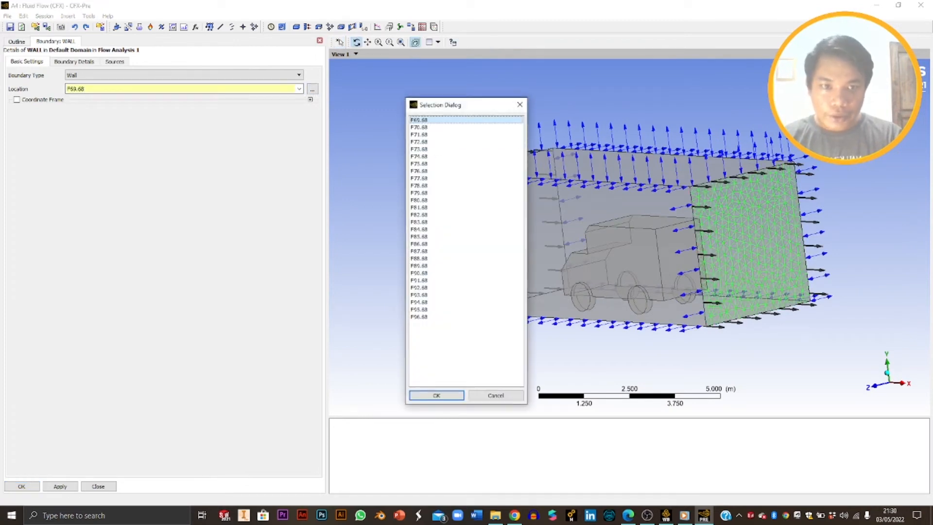
pyautogui.moveTo(492, 112); pyautogui.dragTo(367, 108)
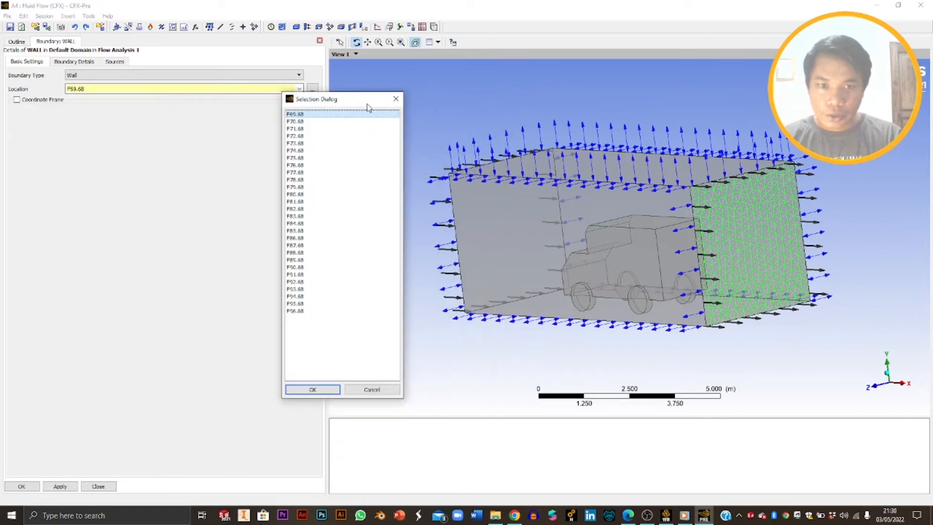
pyautogui.click(297, 157)
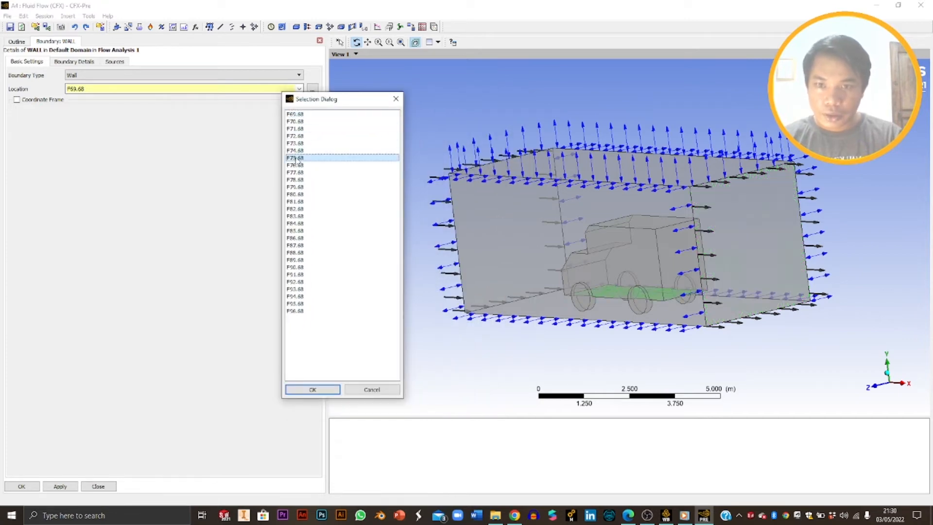
pyautogui.click(301, 150)
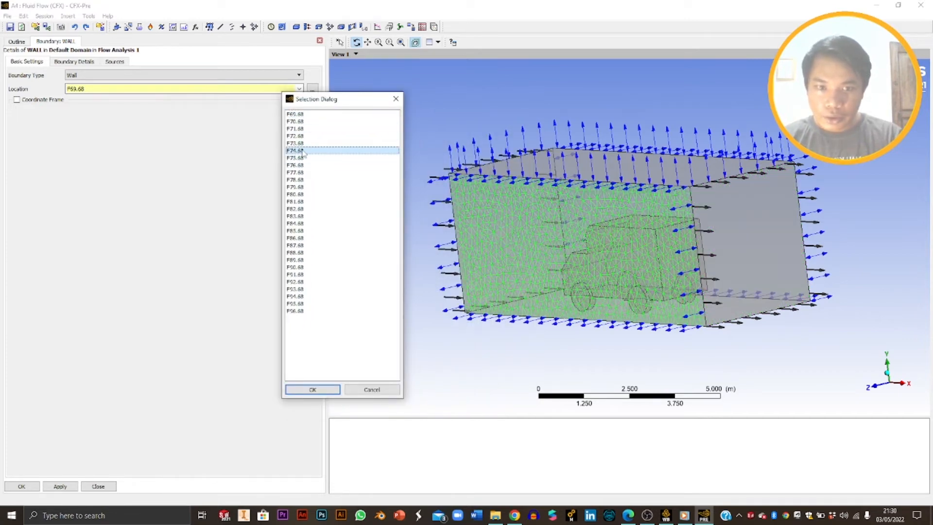
pyautogui.click(302, 157)
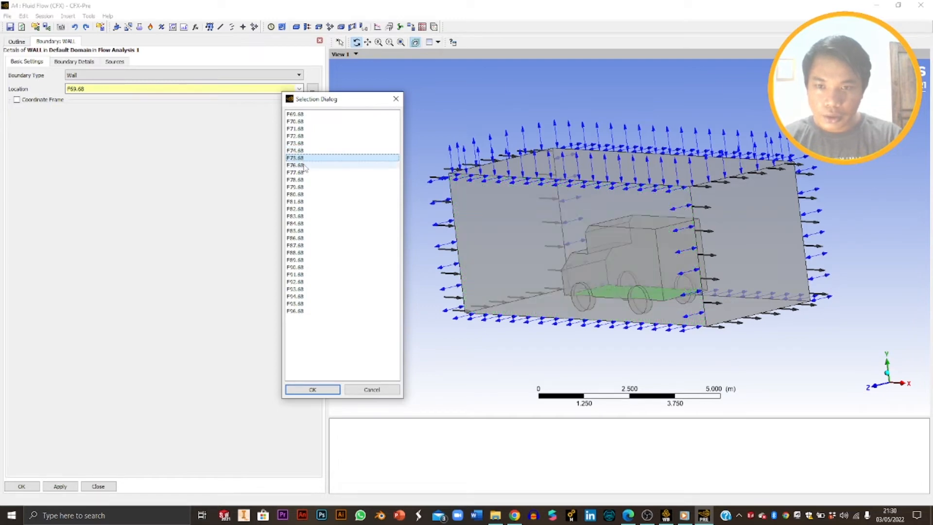
pyautogui.keyDown('ctrl'); pyautogui.click(304, 172); pyautogui.keyUp('ctrl')
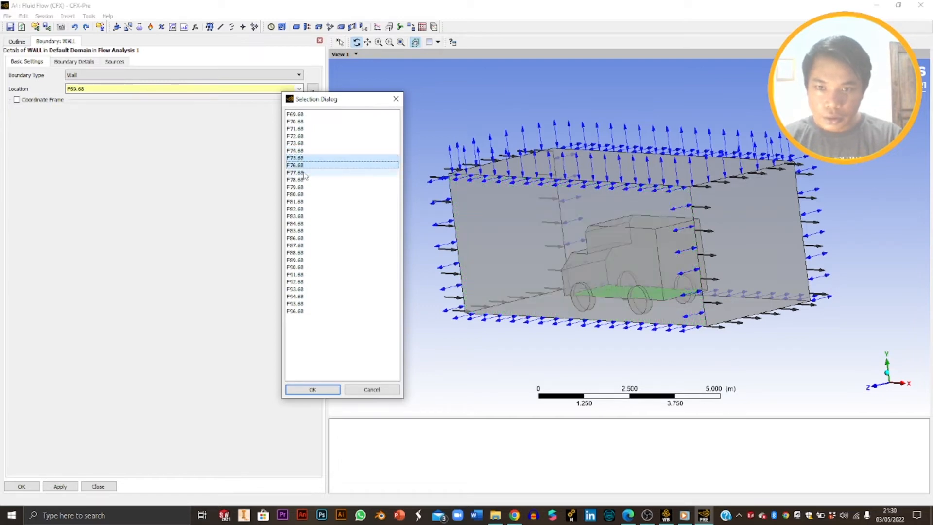
pyautogui.keyDown('ctrl'); pyautogui.click(302, 179); pyautogui.keyUp('ctrl')
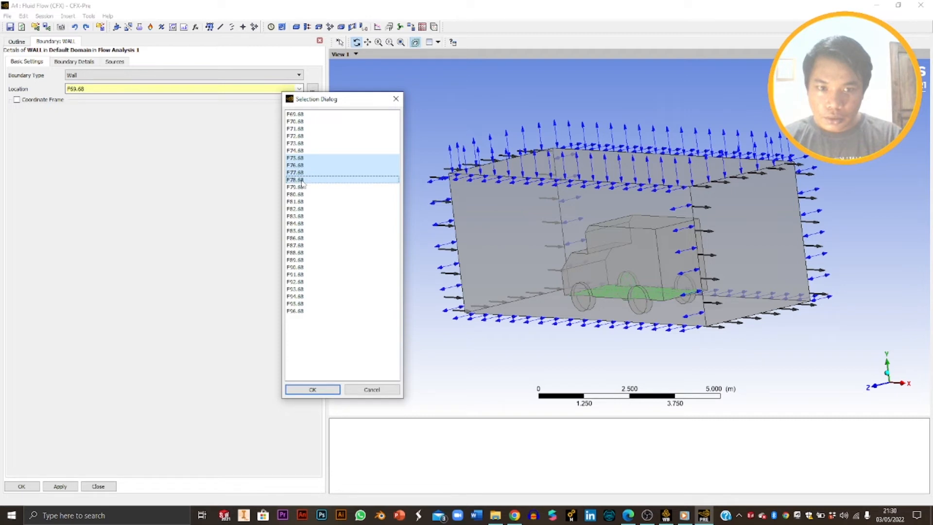
pyautogui.keyDown('ctrl'); pyautogui.click(302, 187); pyautogui.keyUp('ctrl')
pyautogui.keyDown('ctrl'); pyautogui.click(302, 195); pyautogui.keyUp('ctrl')
pyautogui.keyDown('ctrl'); pyautogui.click(304, 202); pyautogui.keyUp('ctrl')
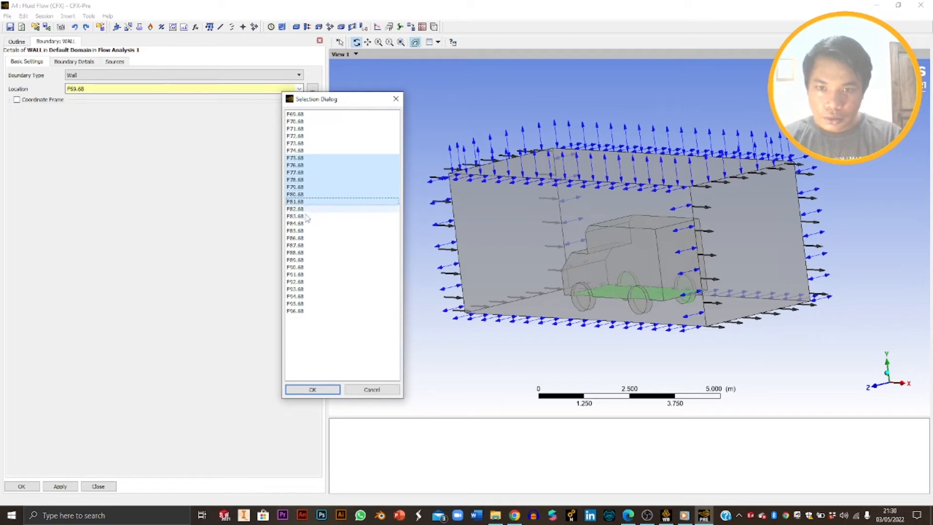
pyautogui.keyDown('ctrl'); pyautogui.click(306, 216); pyautogui.keyUp('ctrl')
pyautogui.keyDown('ctrl'); pyautogui.click(306, 215); pyautogui.keyUp('ctrl')
pyautogui.keyDown('ctrl'); pyautogui.click(306, 210); pyautogui.keyUp('ctrl')
pyautogui.keyDown('ctrl'); pyautogui.moveTo(316, 322); pyautogui.dragTo(319, 213); pyautogui.keyUp('ctrl')
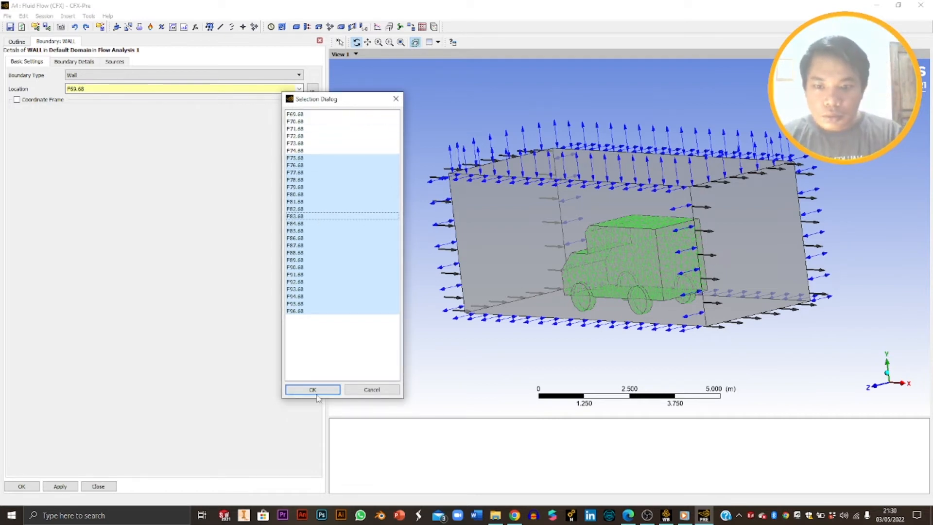
# Step: Check individual faces in the location list and discard the selection
pyautogui.click(305, 150)
pyautogui.click(304, 165)
pyautogui.click(304, 187)
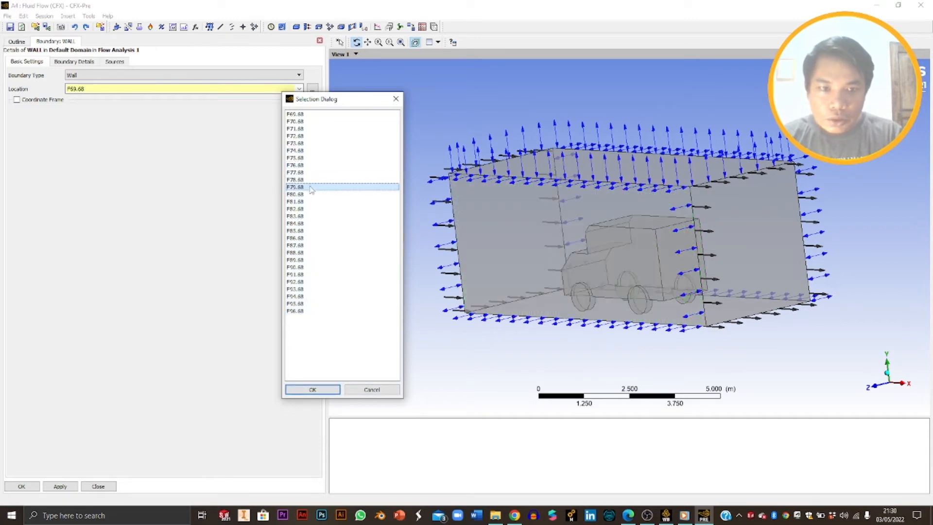
pyautogui.click(396, 100)
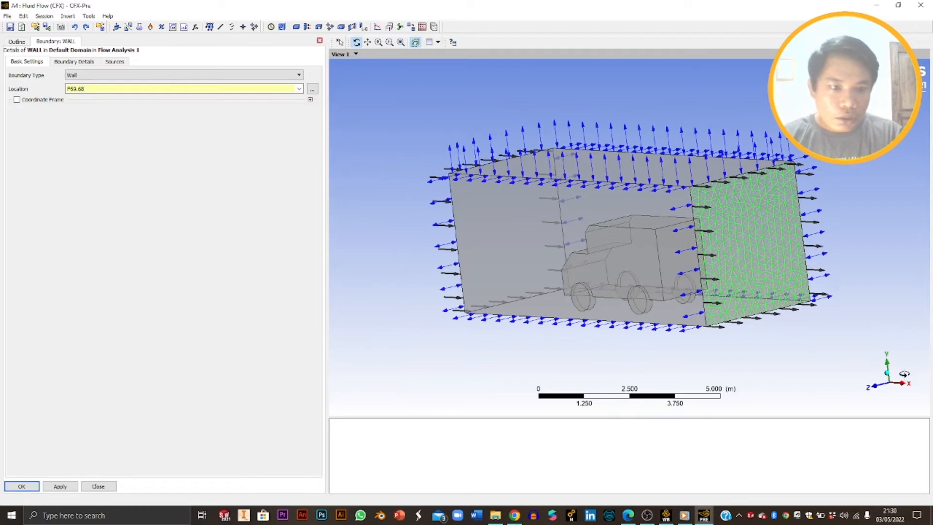
# Step: In an isometric view, open the WALL boundary's location list and preview individual faces between F71.68 and F78.68
pyautogui.click(887, 374)
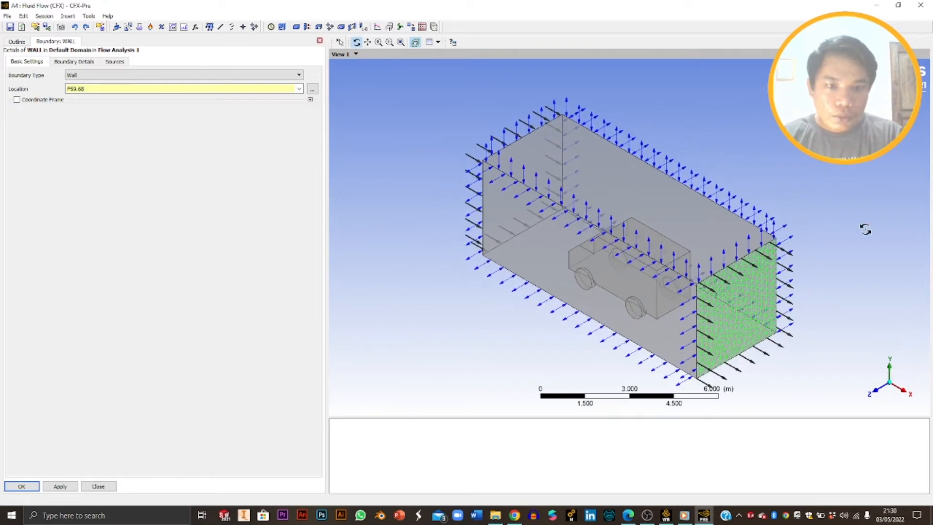
pyautogui.click(661, 221)
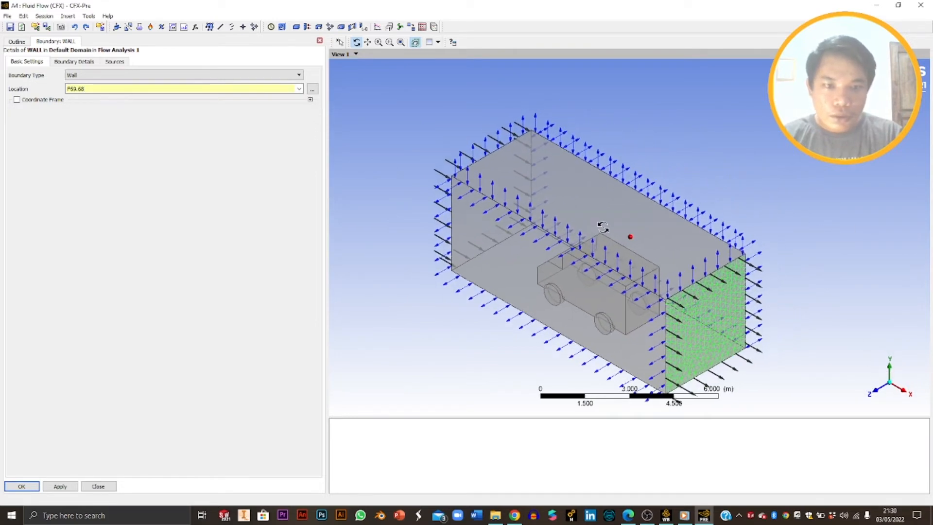
pyautogui.click(140, 89)
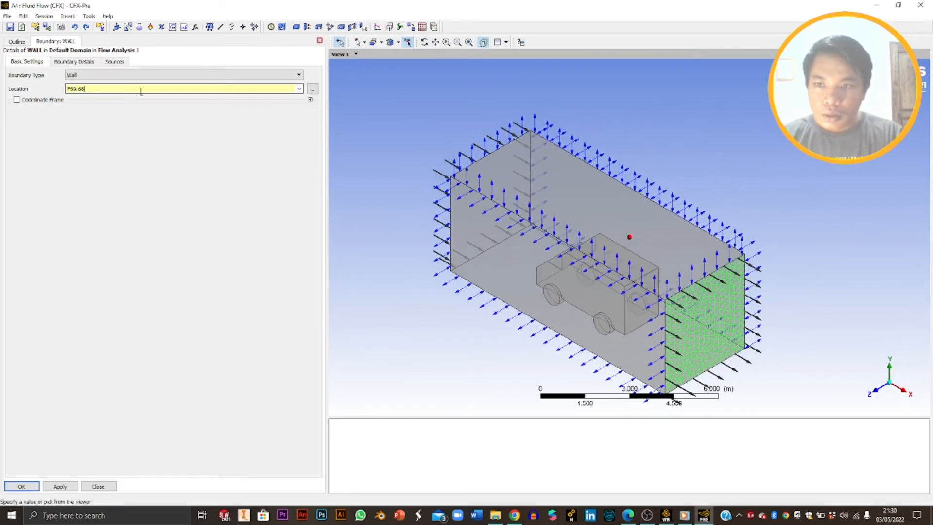
pyautogui.click(312, 89)
pyautogui.click(430, 135)
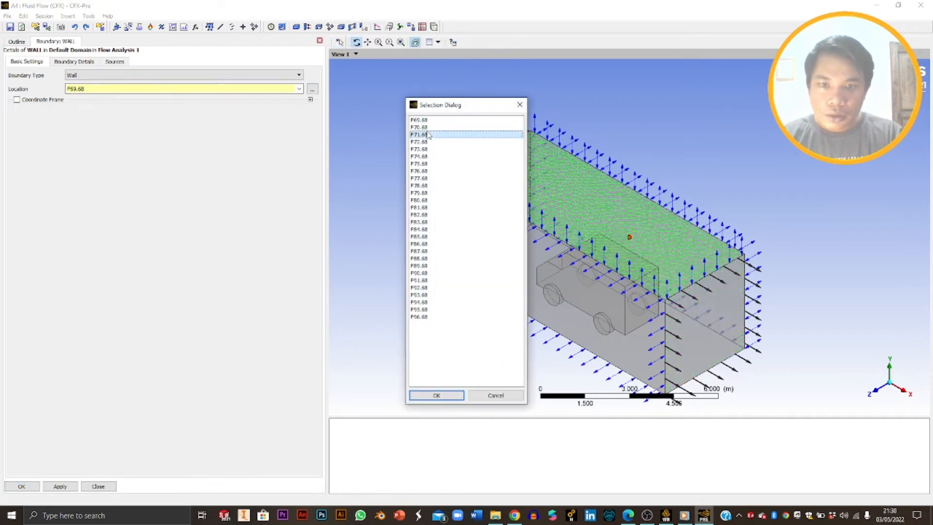
pyautogui.click(437, 156)
pyautogui.click(432, 186)
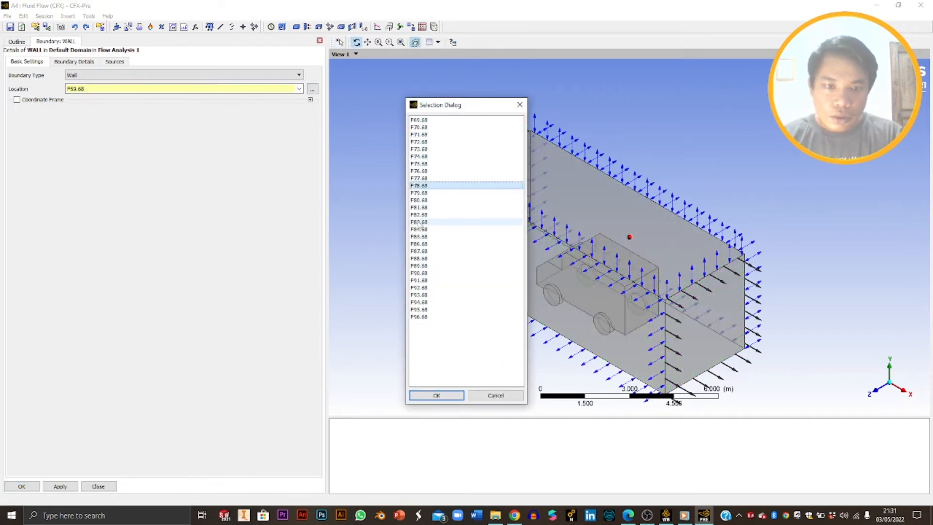
pyautogui.click(425, 164)
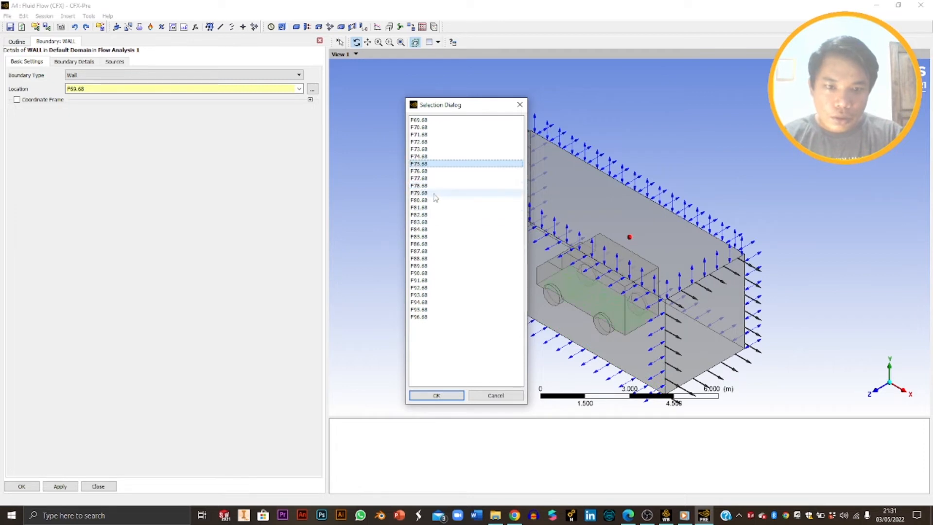
pyautogui.keyDown('ctrl'); pyautogui.click(427, 171); pyautogui.keyUp('ctrl')
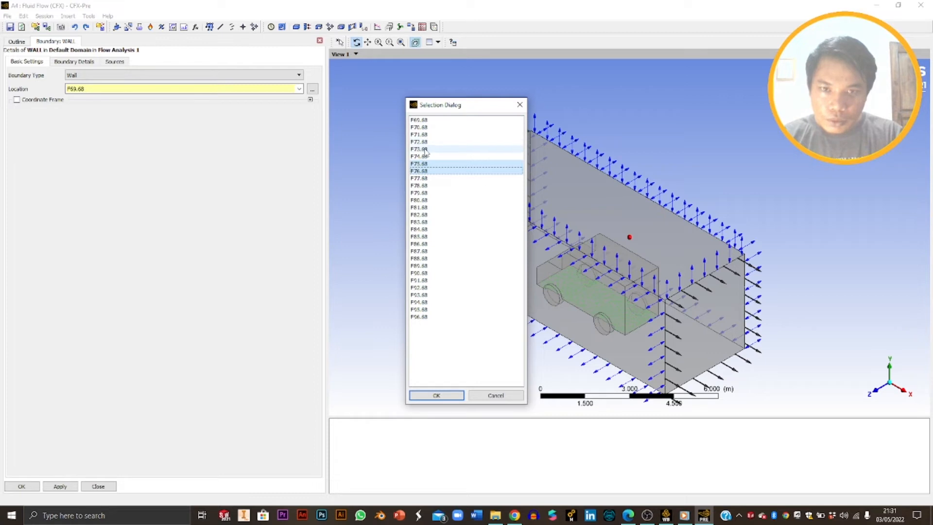
# Step: Set the WALL boundary's location to the ground face F73.68 and the truck faces F75.68 through F96.68
pyautogui.click(425, 149)
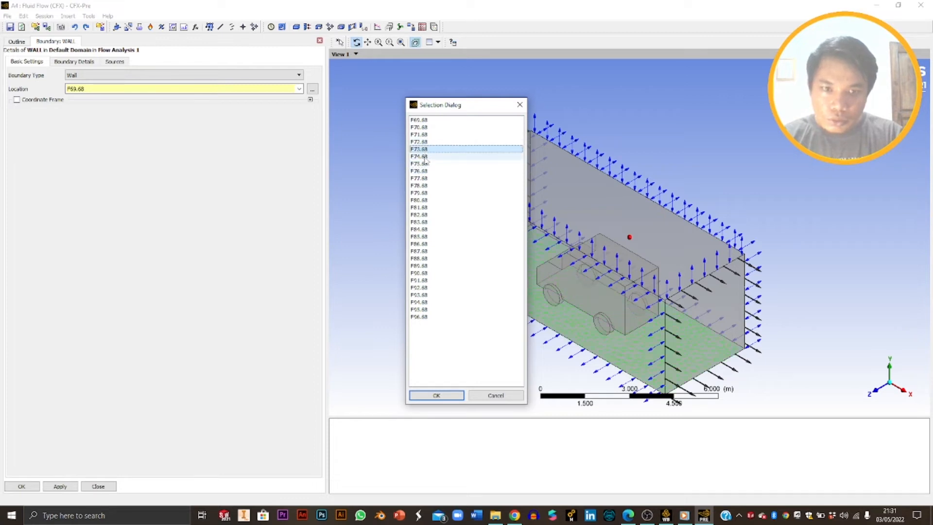
pyautogui.keyDown('ctrl'); pyautogui.click(425, 157); pyautogui.keyUp('ctrl')
pyautogui.keyDown('ctrl'); pyautogui.click(425, 157); pyautogui.keyUp('ctrl')
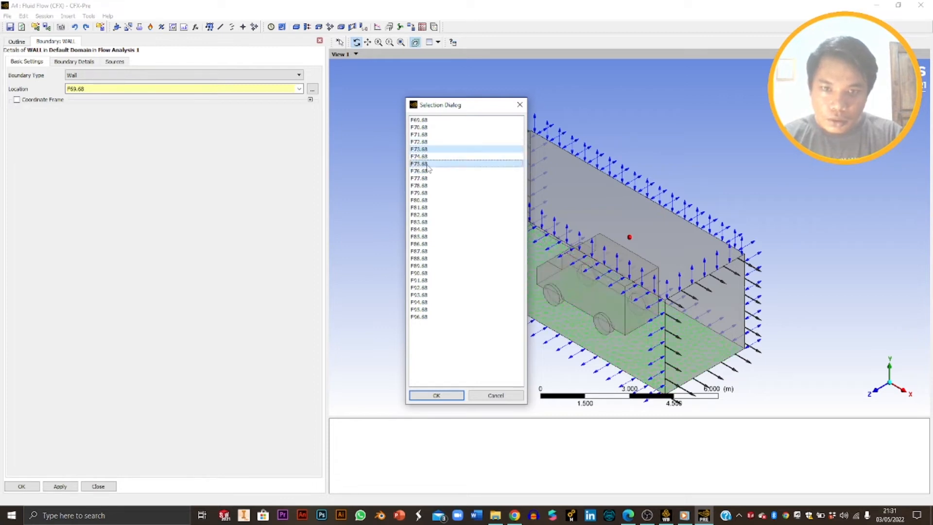
pyautogui.keyDown('ctrl'); pyautogui.click(426, 164); pyautogui.keyUp('ctrl')
pyautogui.keyDown('ctrl'); pyautogui.click(426, 171); pyautogui.keyUp('ctrl')
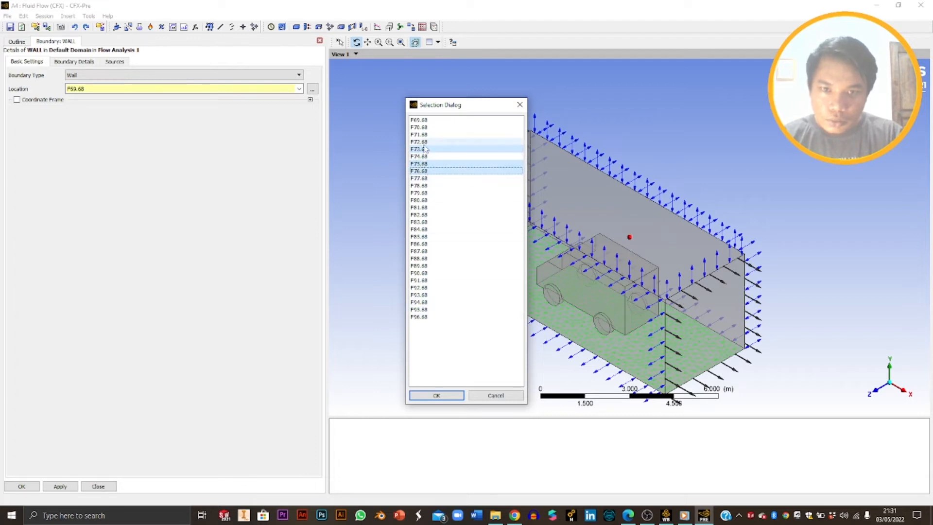
pyautogui.keyDown('ctrl'); pyautogui.moveTo(430, 318); pyautogui.dragTo(437, 178); pyautogui.keyUp('ctrl')
pyautogui.click(437, 395)
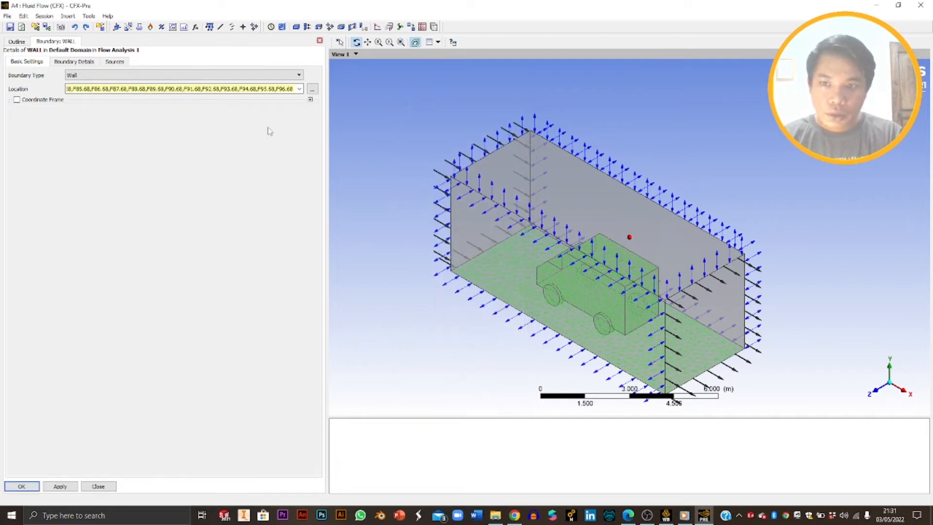
# Step: Choose No Slip Wall as the WALL boundary's mass and momentum option, then apply and accept the boundary
pyautogui.click(75, 62)
pyautogui.click(85, 84)
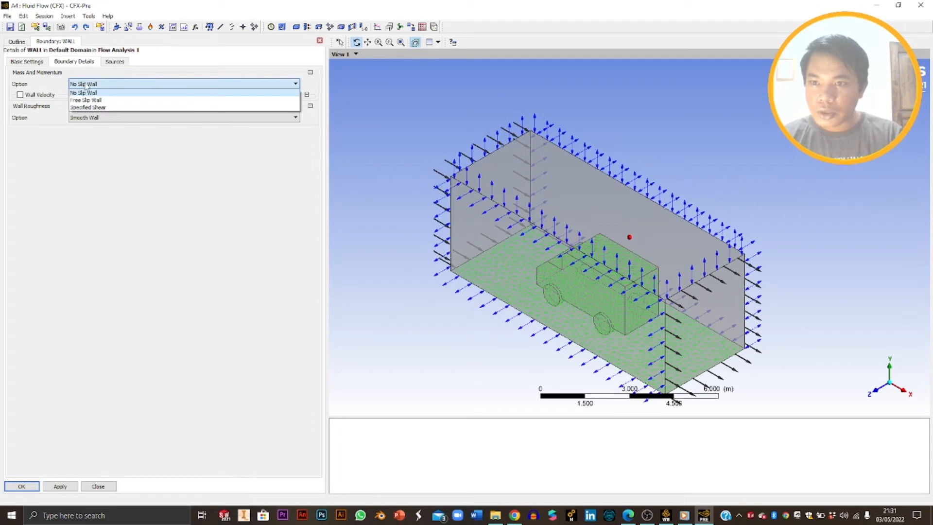
pyautogui.click(88, 95)
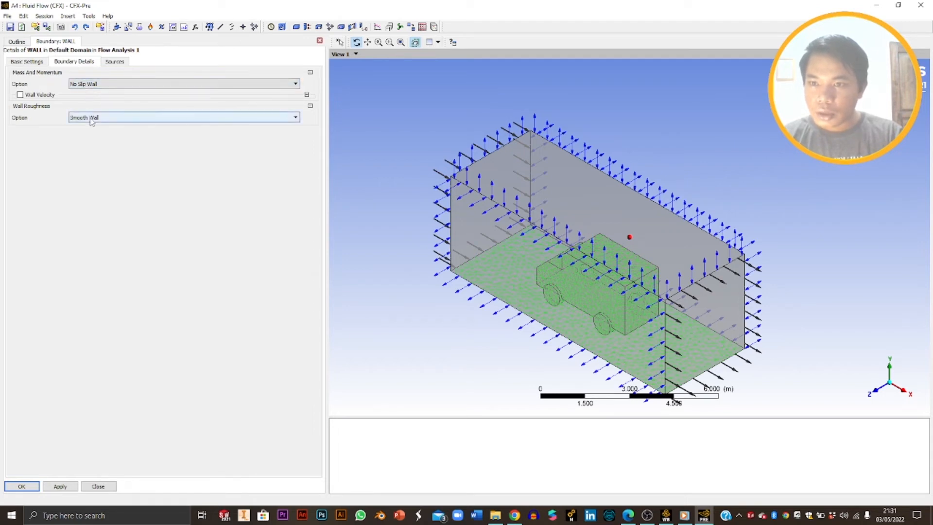
pyautogui.click(60, 486)
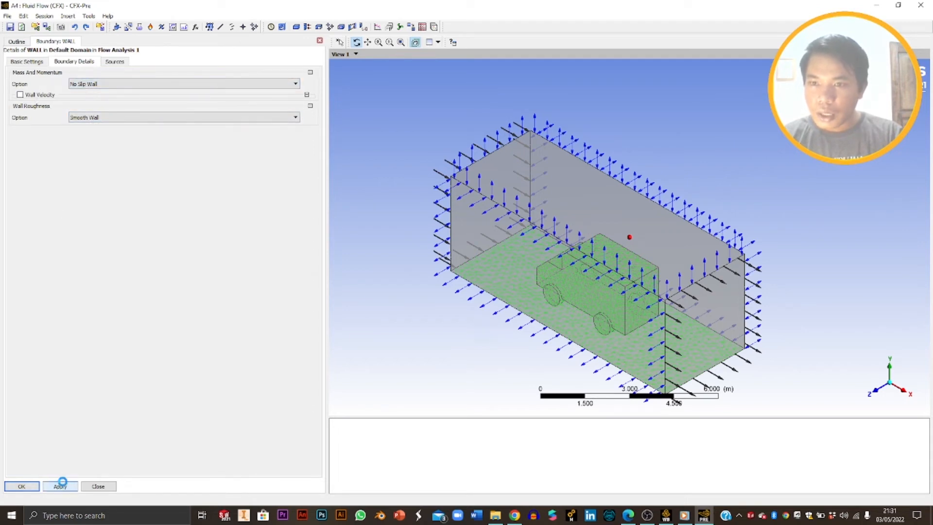
pyautogui.click(22, 486)
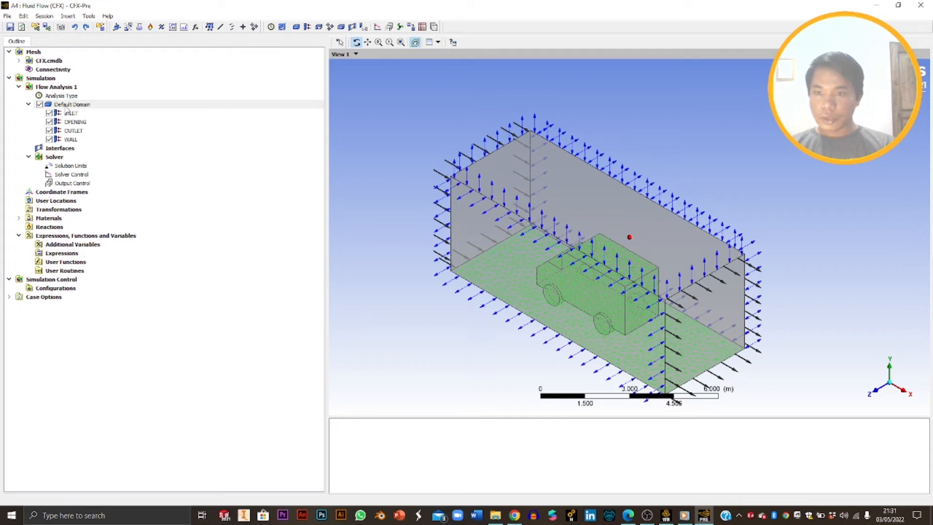
# Step: Close CFX-Pre and switch to the Workbench project
pyautogui.click(7, 16)
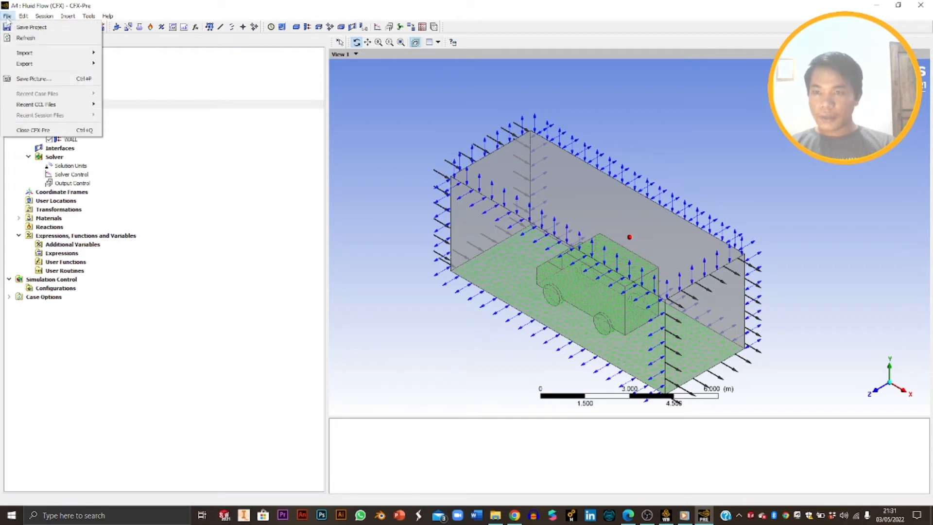
pyautogui.click(37, 130)
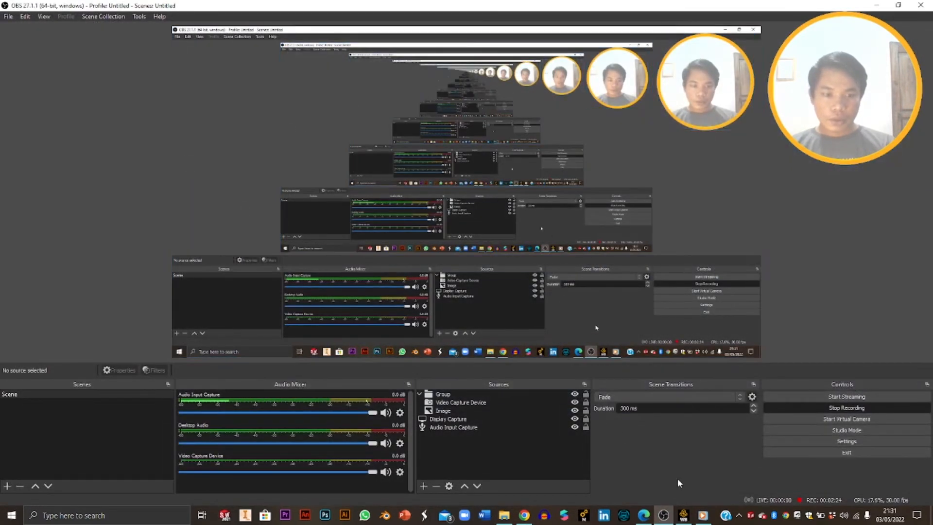
pyautogui.click(684, 516)
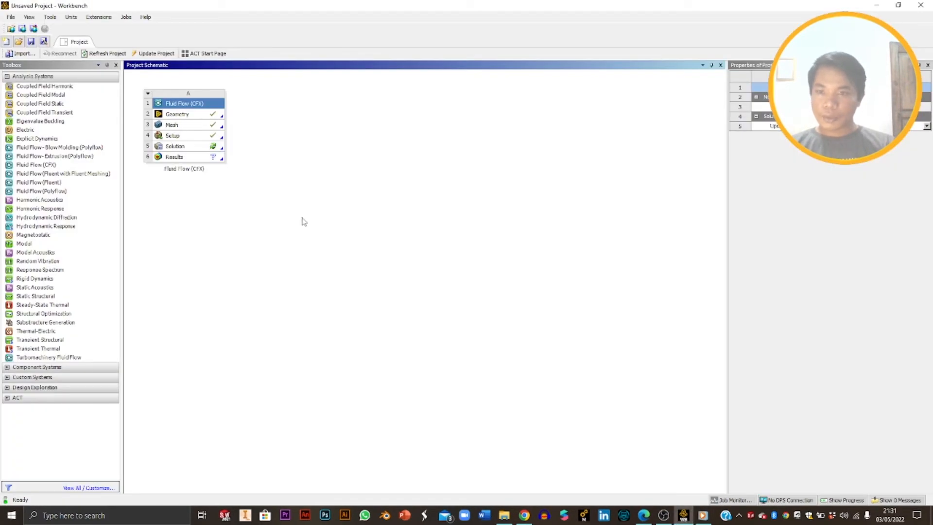
# Step: Open the Solution cell in CFX-Solver Manager and start a serial run with the default run settings
pyautogui.doubleClick(184, 149)
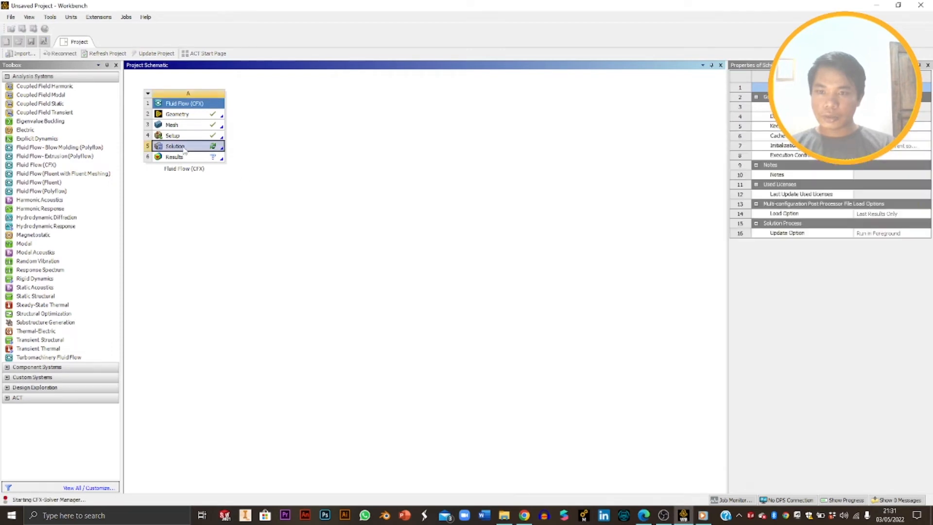
pyautogui.rightClick(207, 147)
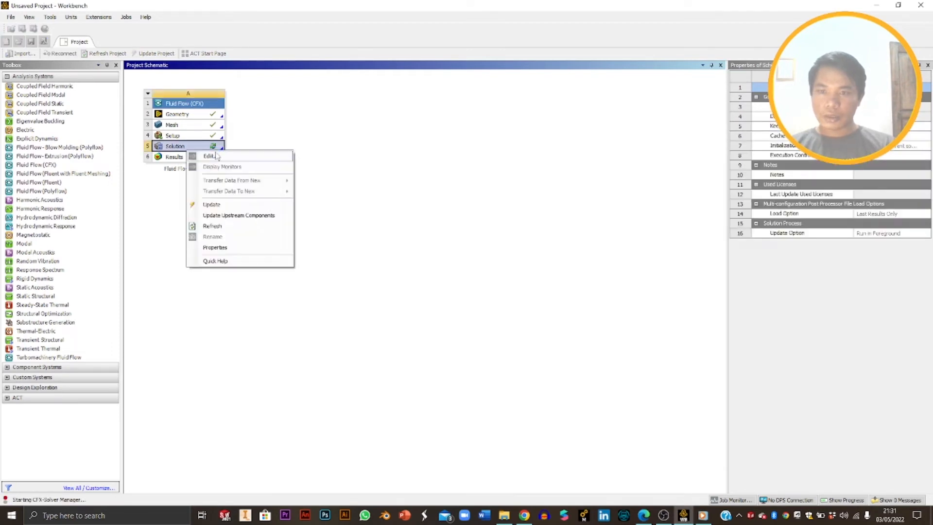
pyautogui.click(487, 155)
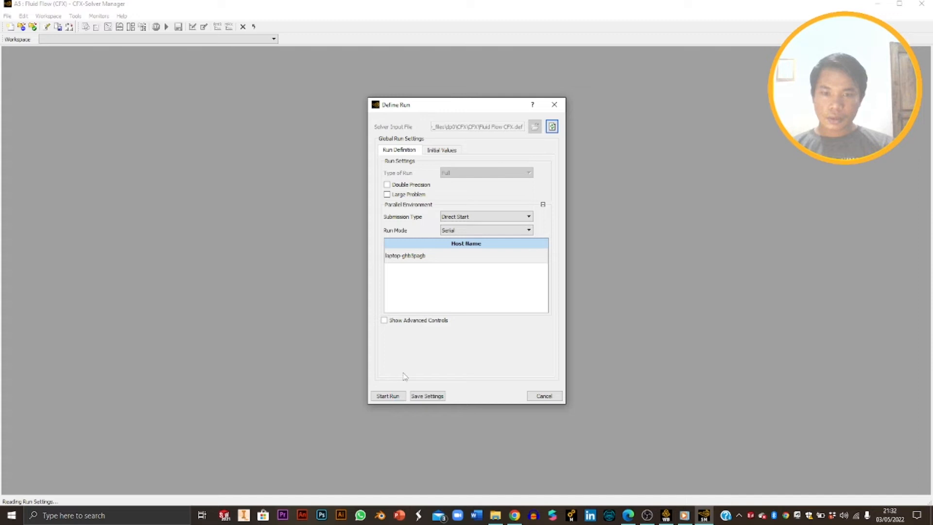
pyautogui.click(393, 397)
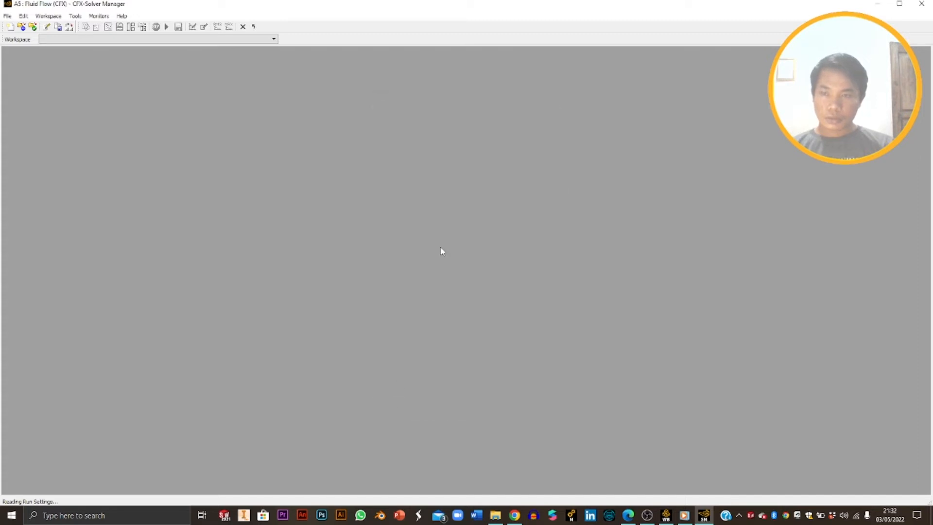
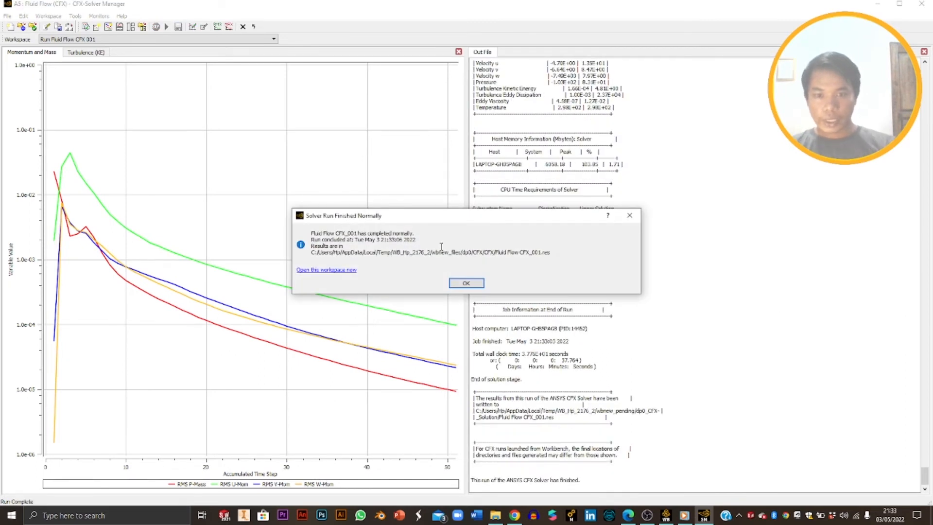
# Step: Acknowledge the finished solver run and close CFX-Solver Manager
pyautogui.click(465, 283)
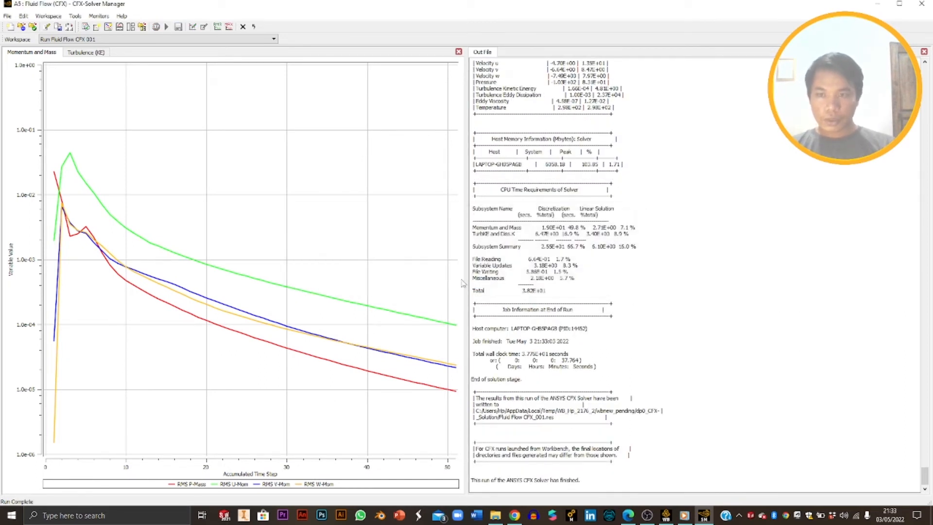
pyautogui.click(7, 15)
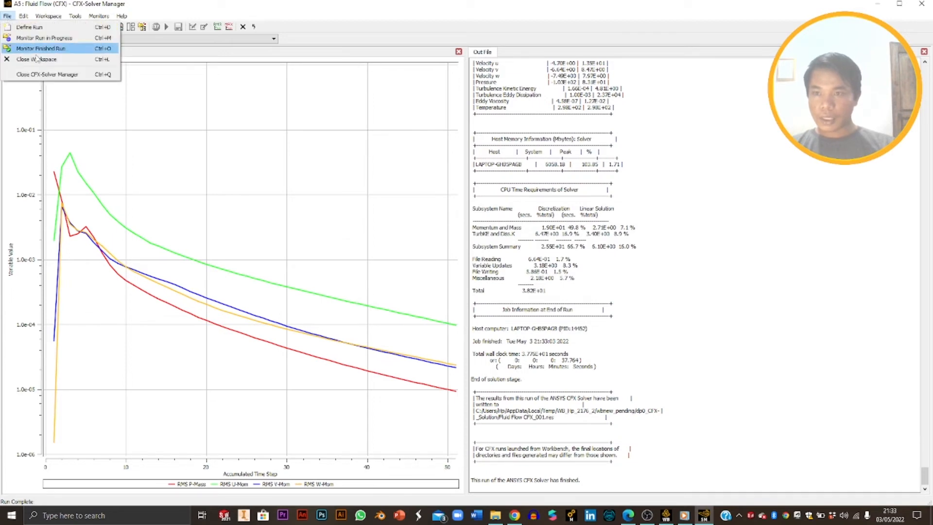
pyautogui.click(45, 75)
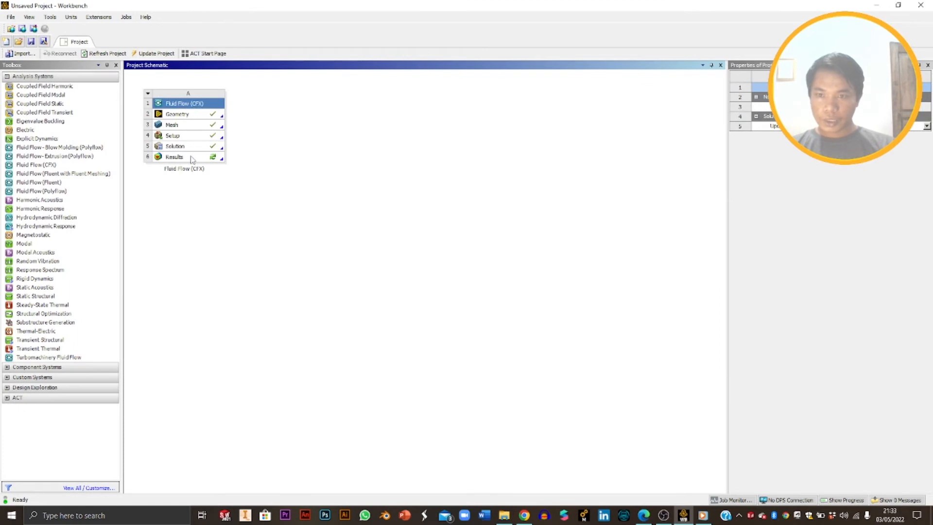
# Step: Open the Fluid Flow (CFX) system's Results cell for editing in CFD-Post
pyautogui.click(192, 158)
pyautogui.rightClick(192, 159)
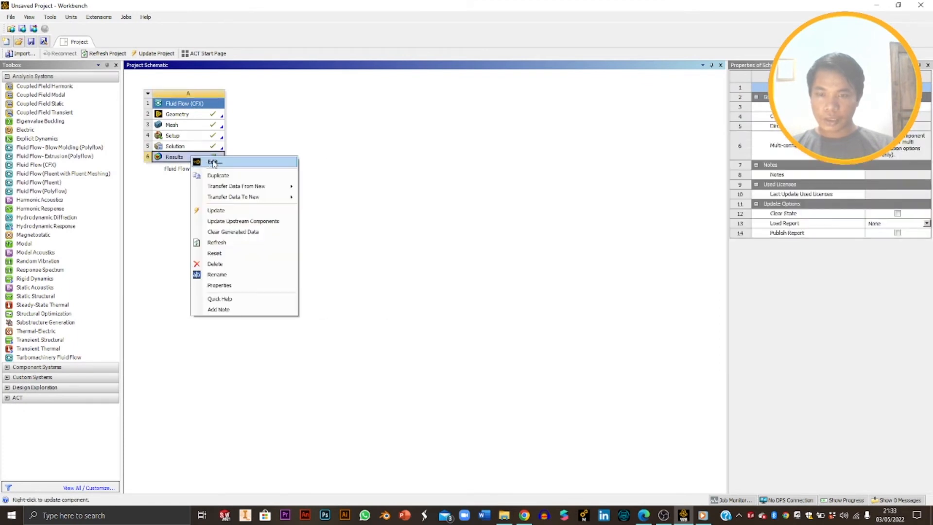
pyautogui.click(212, 159)
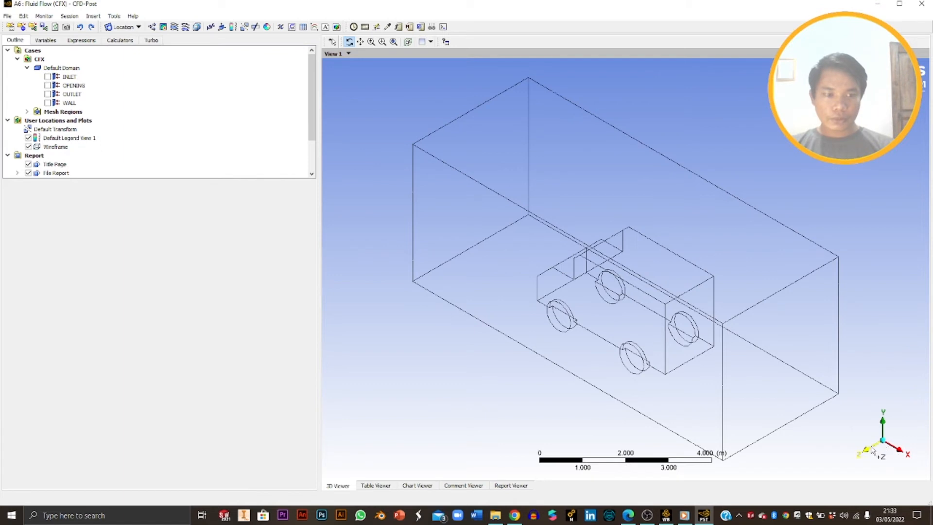
# Step: Show the truck from the side along the Z axis and insert a streamline with the default name on the Default Domain
pyautogui.click(871, 450)
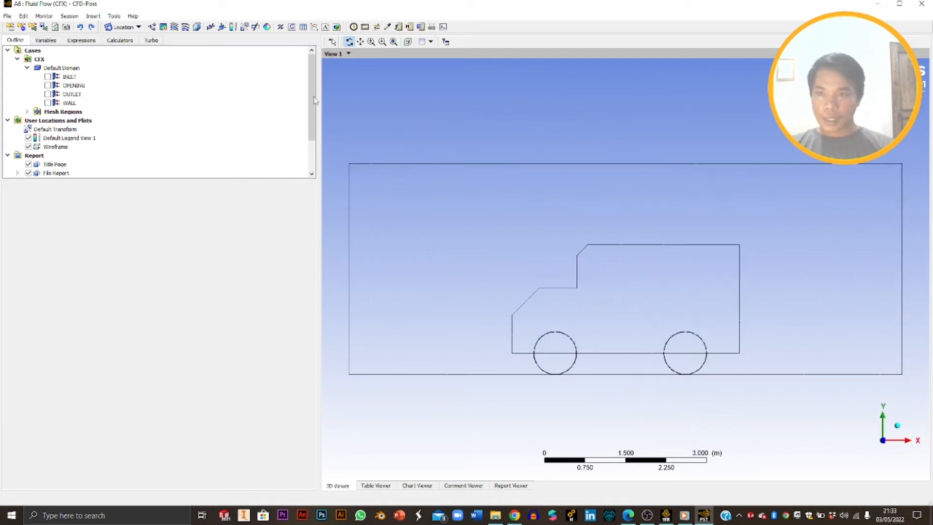
pyautogui.rightClick(46, 68)
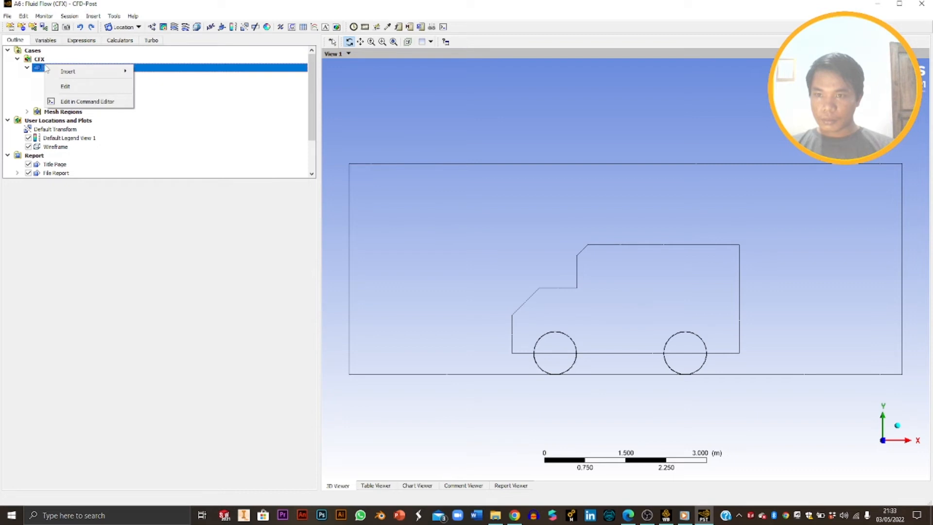
pyautogui.click(261, 273)
pyautogui.rightClick(61, 72)
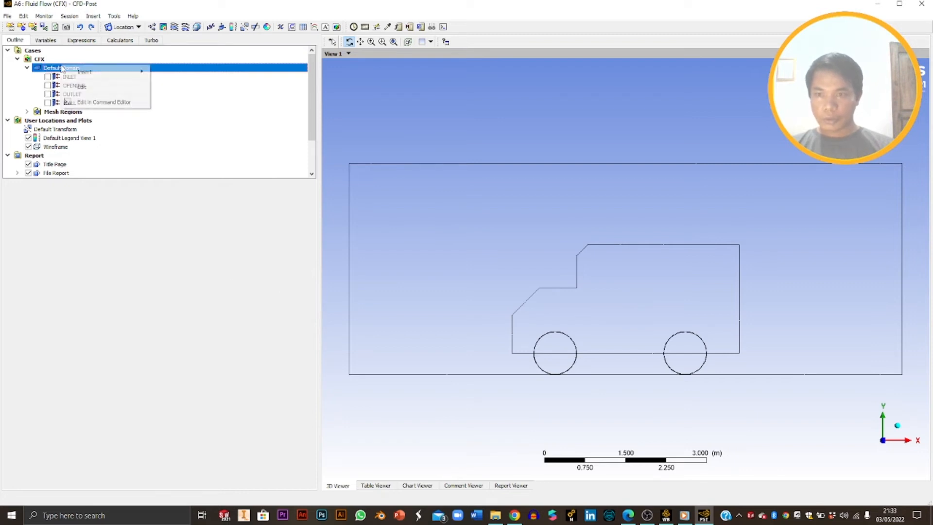
pyautogui.moveTo(111, 72)
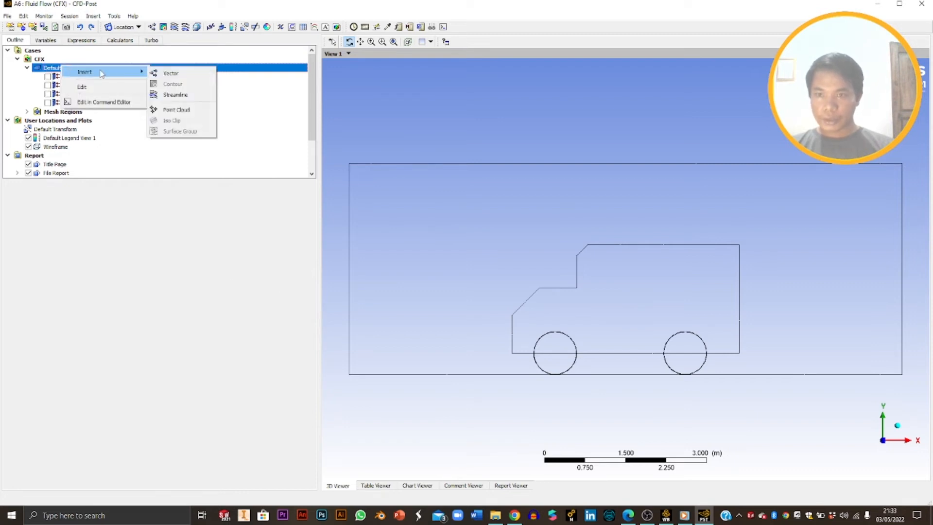
pyautogui.click(171, 95)
pyautogui.click(195, 133)
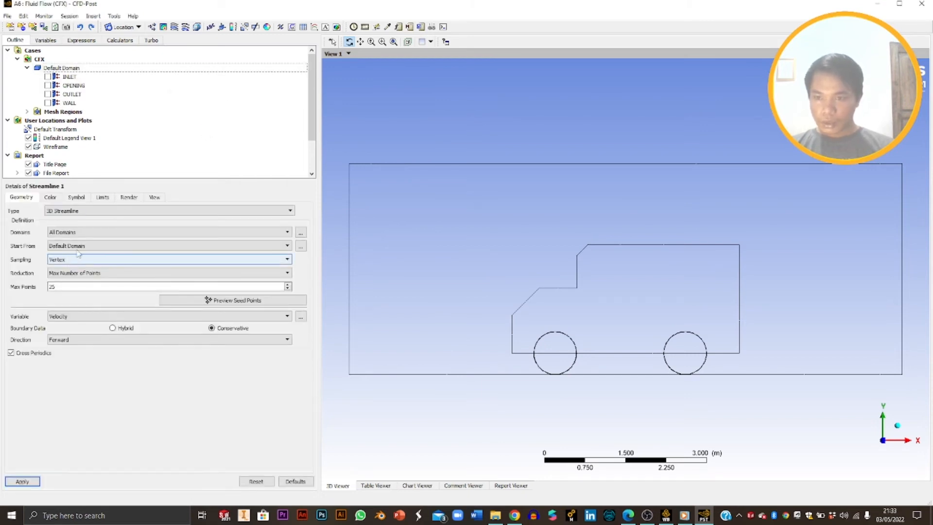
# Step: Start Streamline 1 from INLET with 700 equally spaced points and generate the velocity streamlines
pyautogui.click(72, 260)
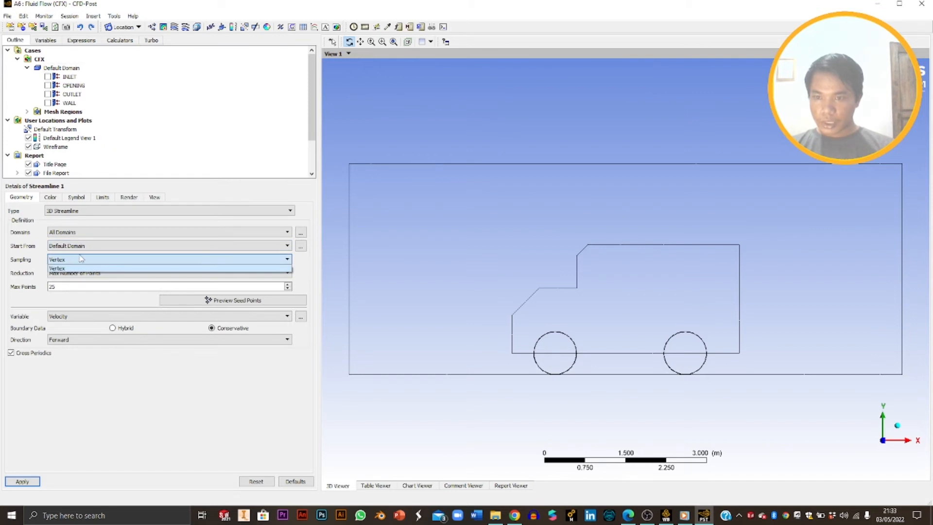
pyautogui.click(82, 246)
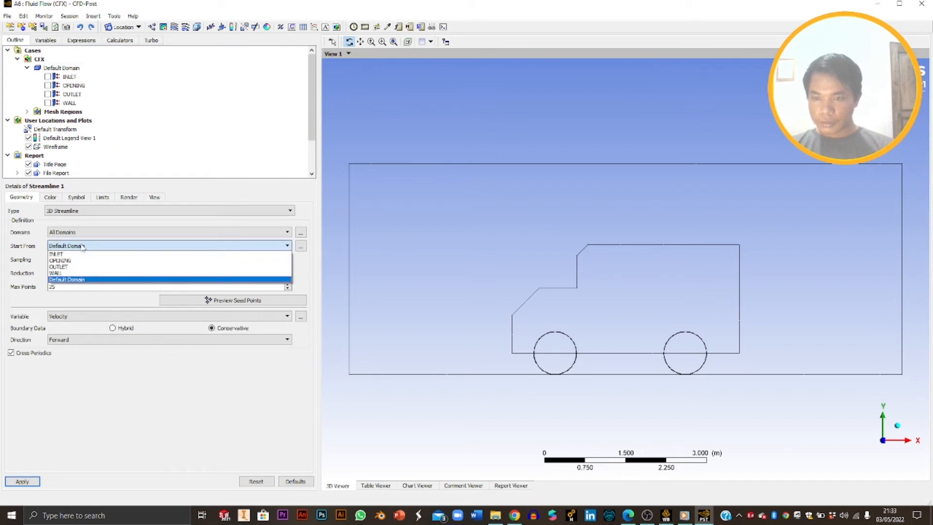
pyautogui.click(73, 254)
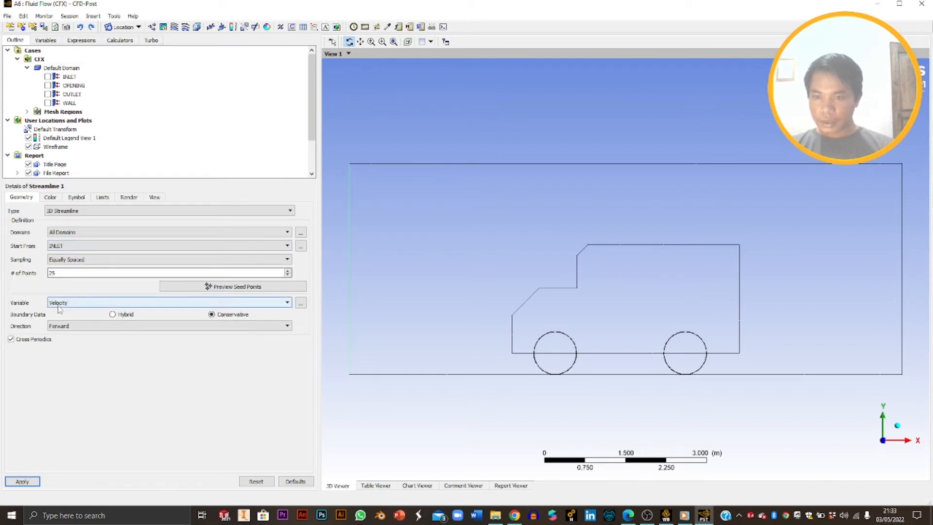
pyautogui.click(61, 272)
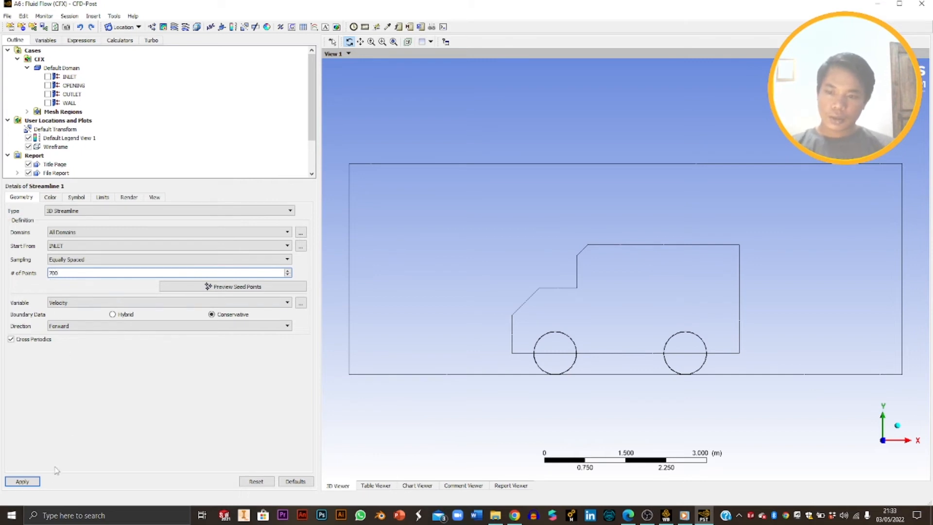
pyautogui.click(23, 481)
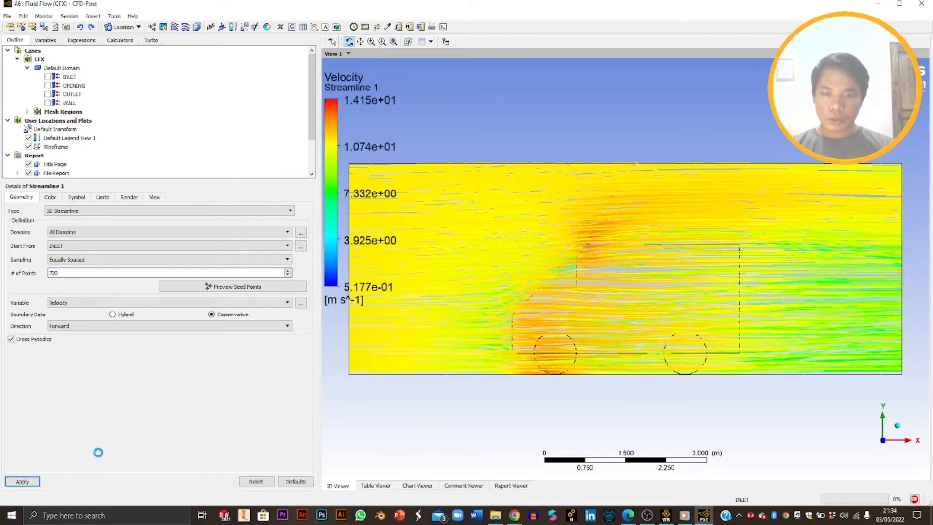
# Step: Reduce Streamline 1 to 300 equally spaced points and redraw it
pyautogui.scroll(3, 645, 273)
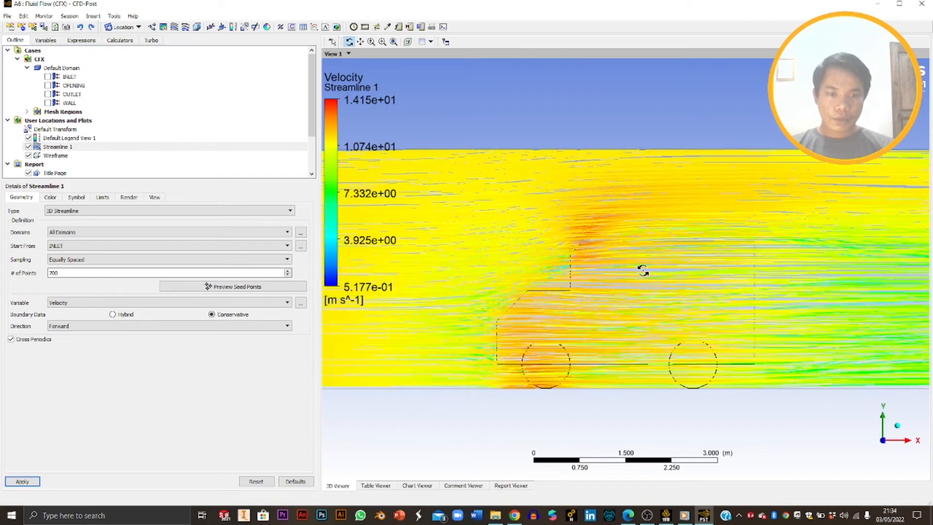
pyautogui.scroll(-4, 612, 233)
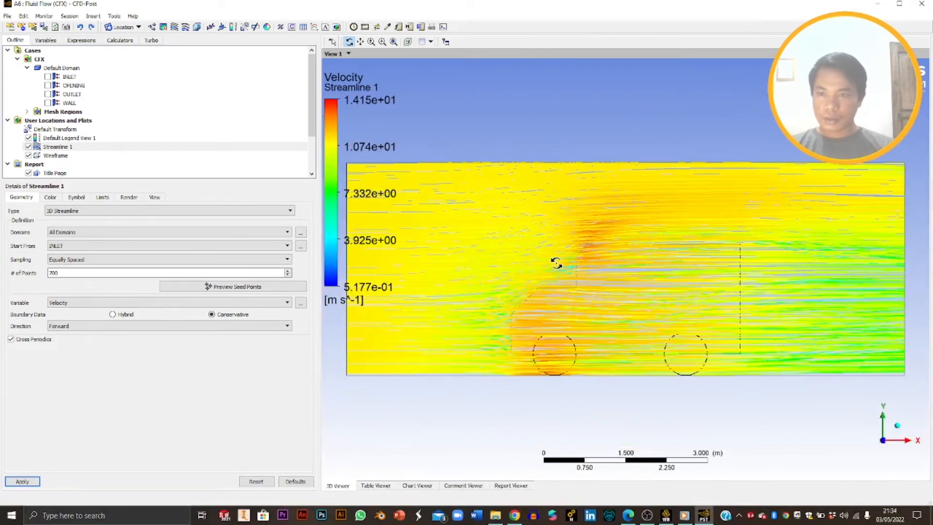
pyautogui.scroll(5, 602, 254)
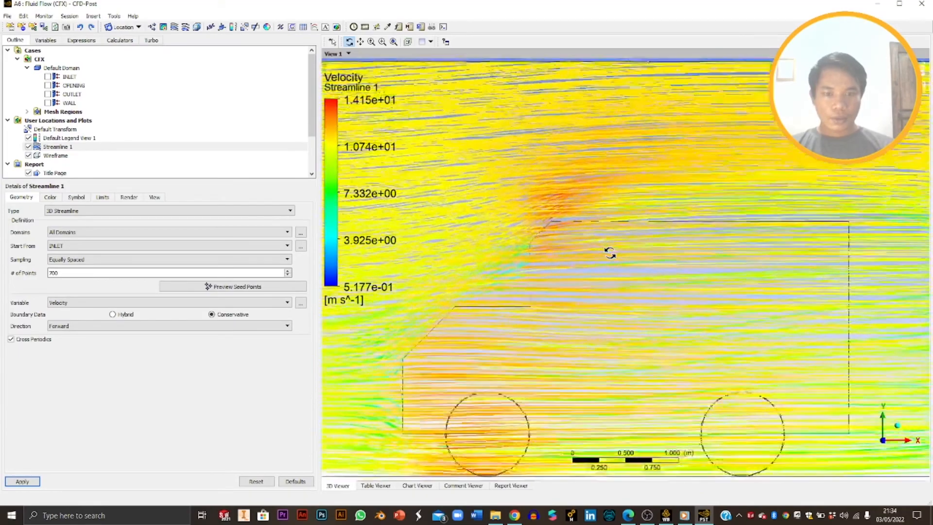
pyautogui.scroll(2, 610, 252)
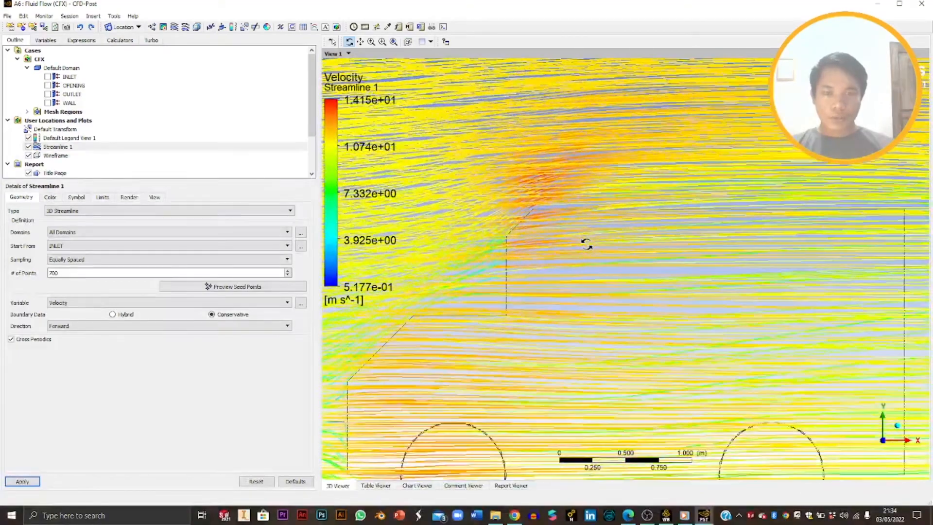
pyautogui.scroll(-5, 586, 244)
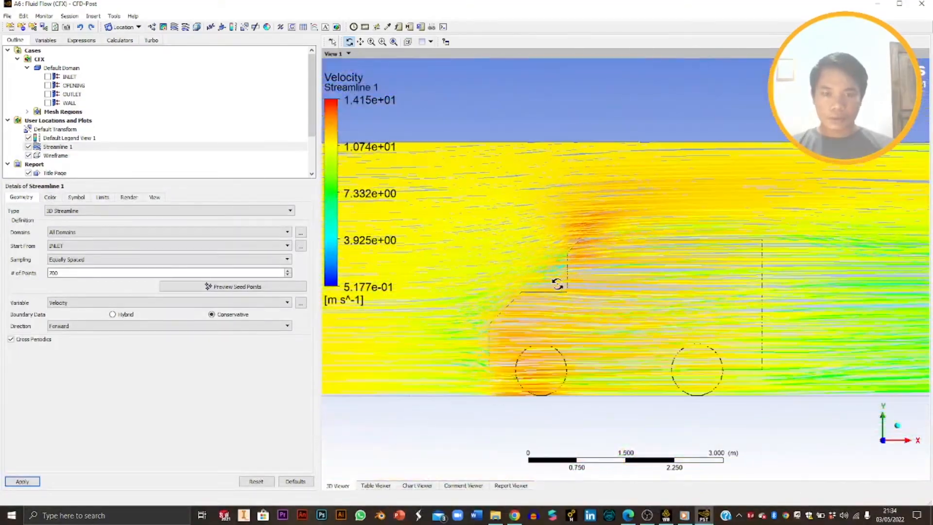
pyautogui.scroll(5, 557, 284)
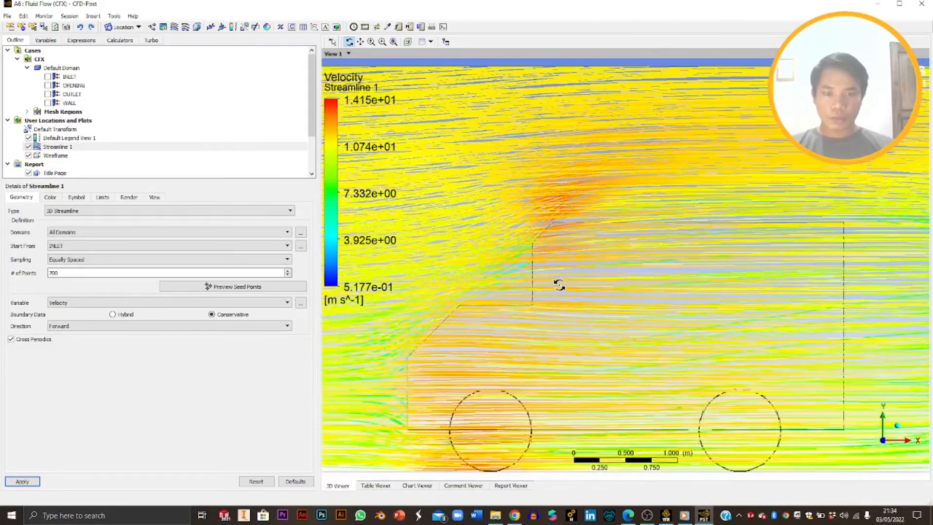
pyautogui.scroll(-2, 558, 285)
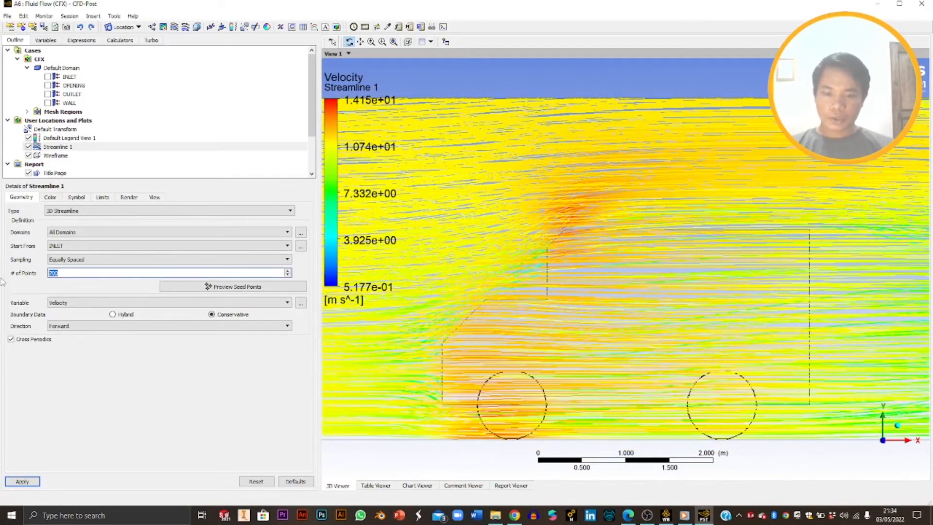
pyautogui.click(23, 481)
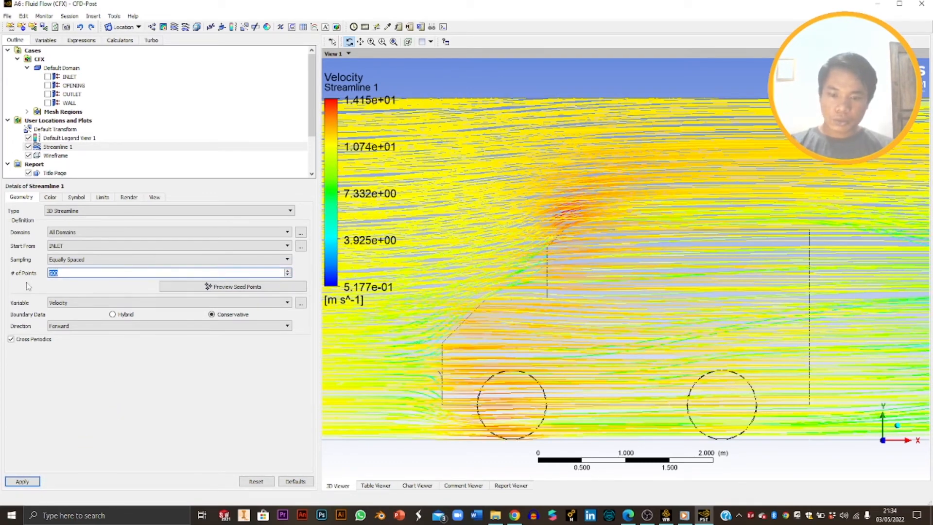
pyautogui.click(10, 480)
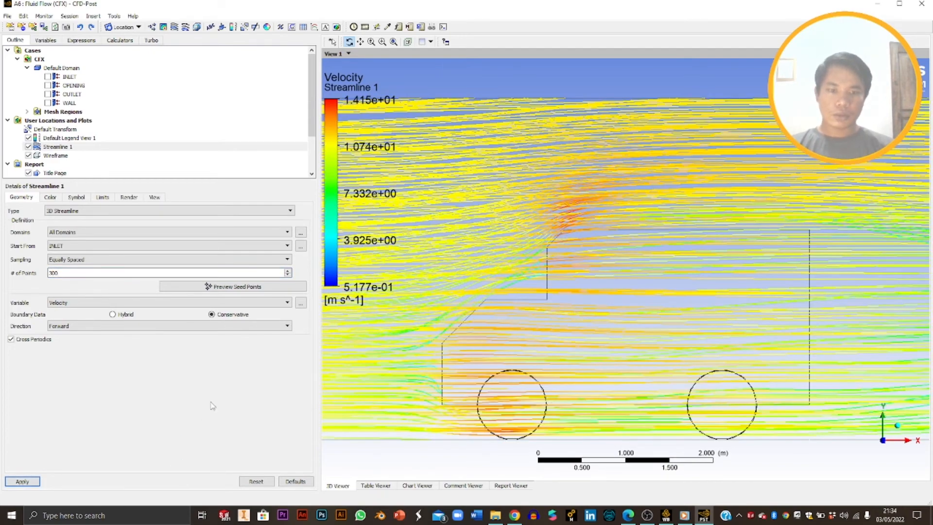
# Step: Inspect the streamlines around the truck in isometric and side views, and hide Streamline 1
pyautogui.scroll(-5, 610, 333)
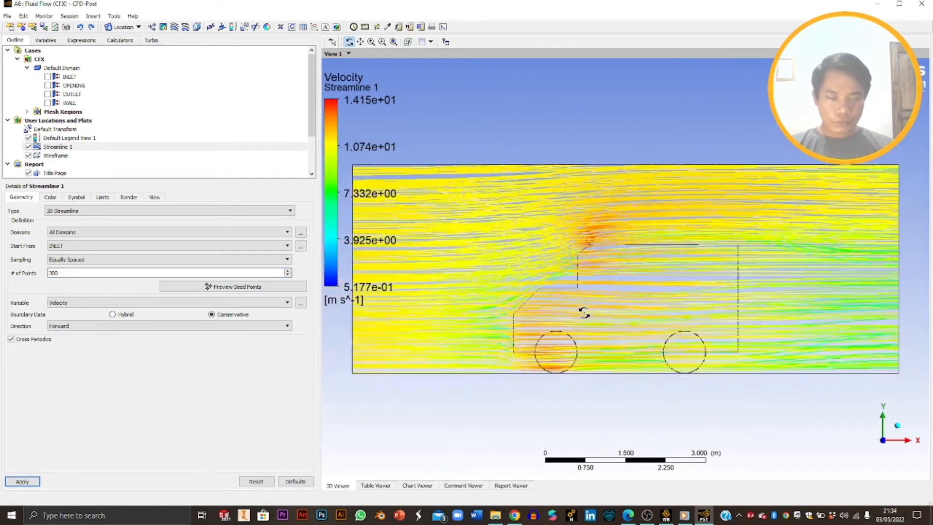
pyautogui.moveTo(667, 309); pyautogui.dragTo(714, 317)
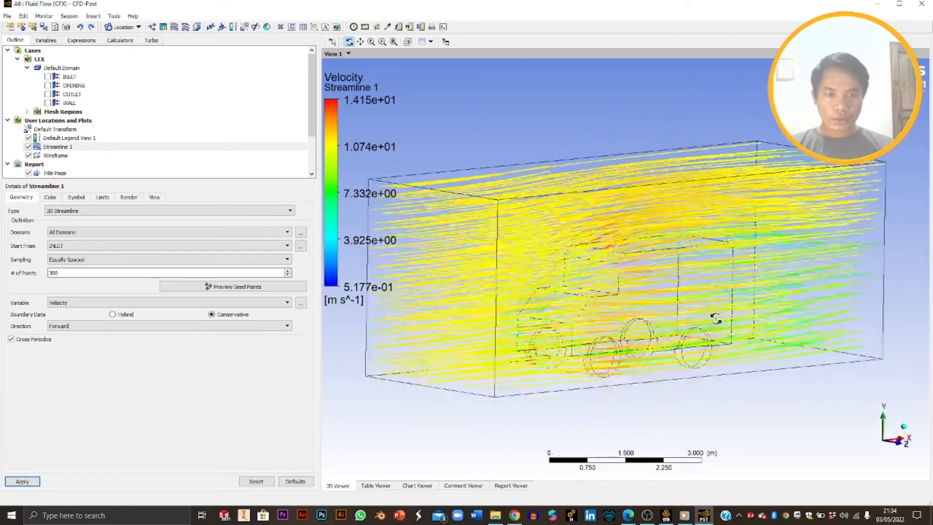
pyautogui.scroll(6, 635, 300)
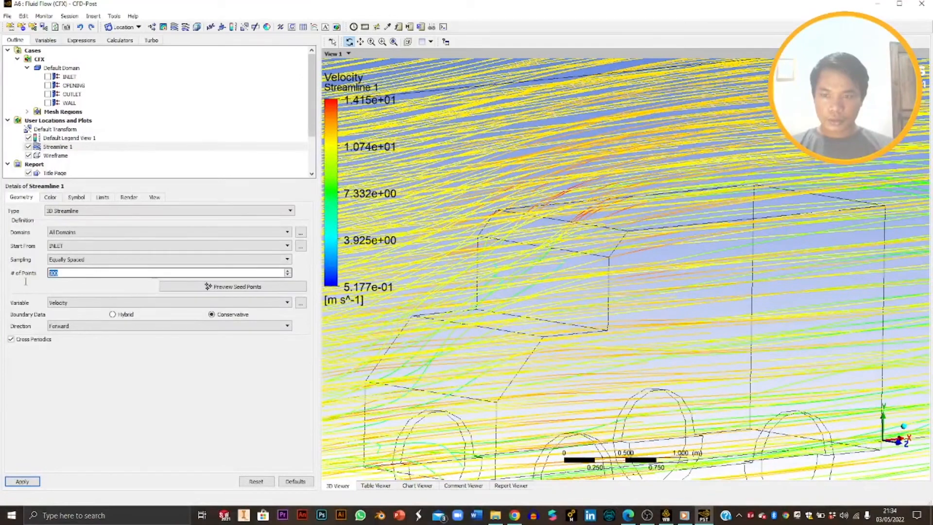
pyautogui.click(97, 344)
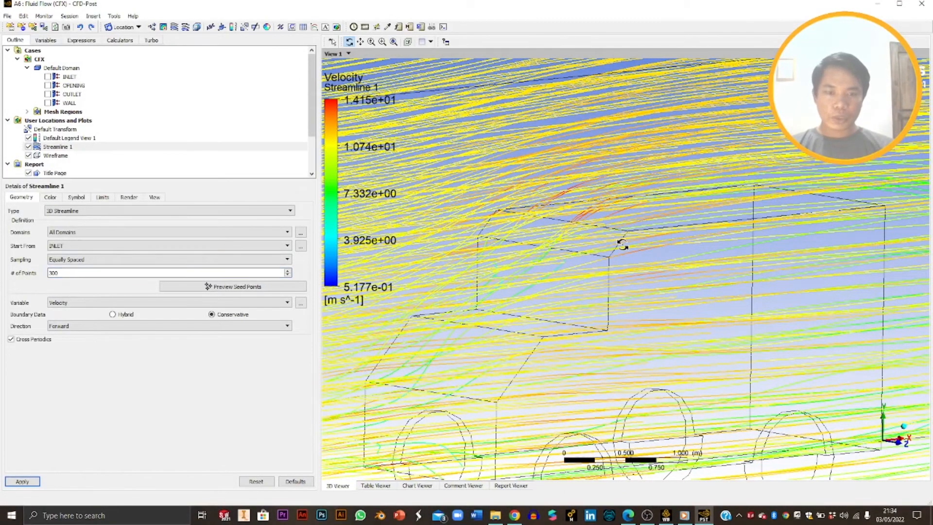
pyautogui.scroll(-1, 622, 240)
pyautogui.click(904, 426)
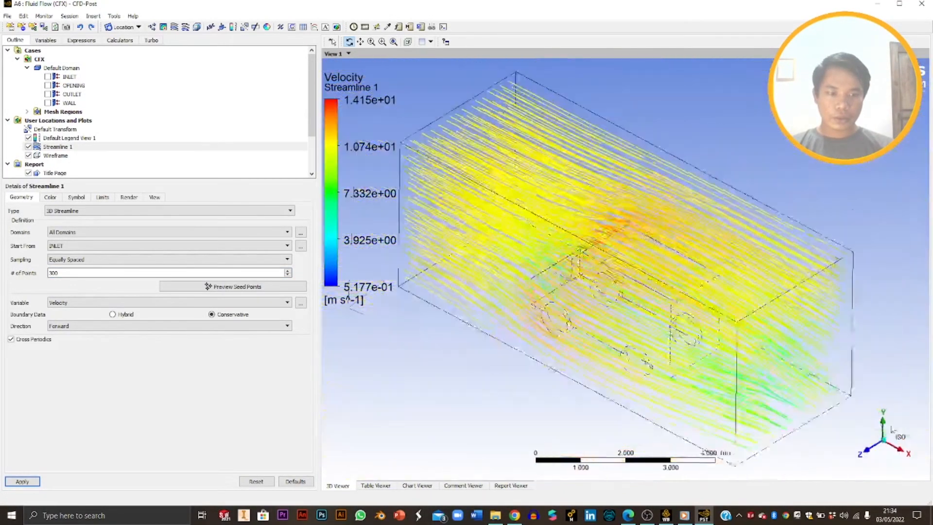
pyautogui.click(861, 451)
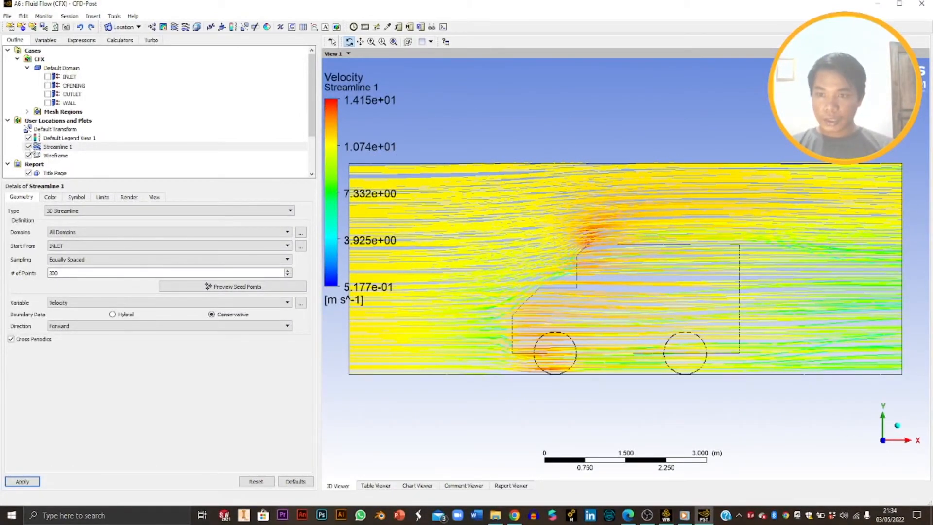
pyautogui.click(28, 147)
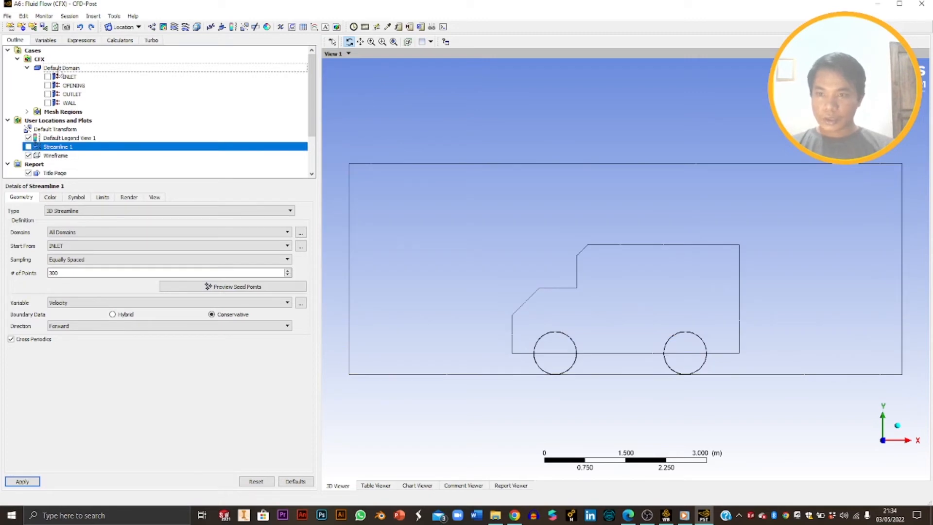
pyautogui.rightClick(60, 69)
pyautogui.moveTo(81, 79)
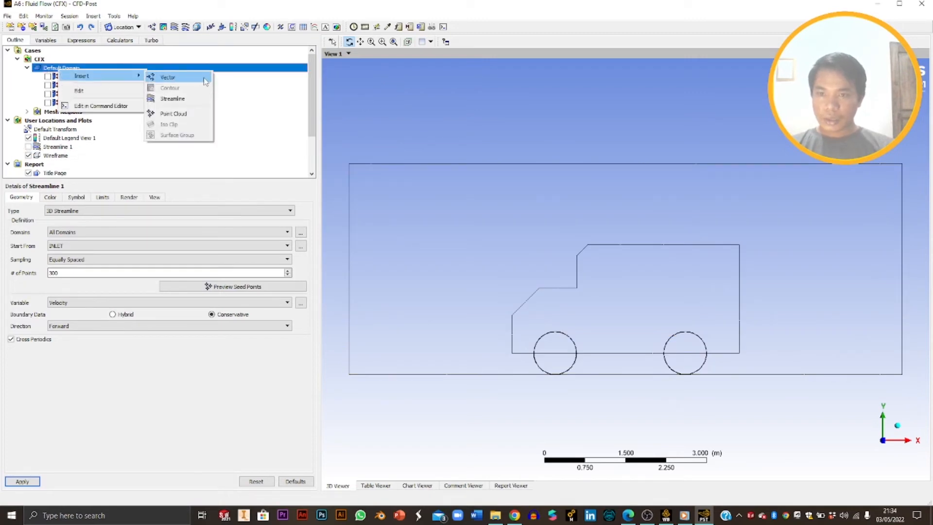
pyautogui.rightClick(41, 62)
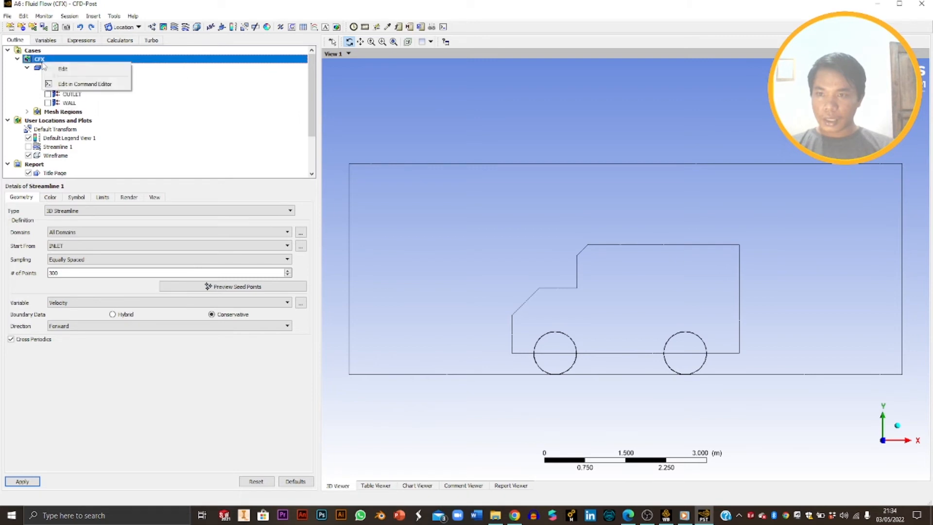
pyautogui.click(23, 87)
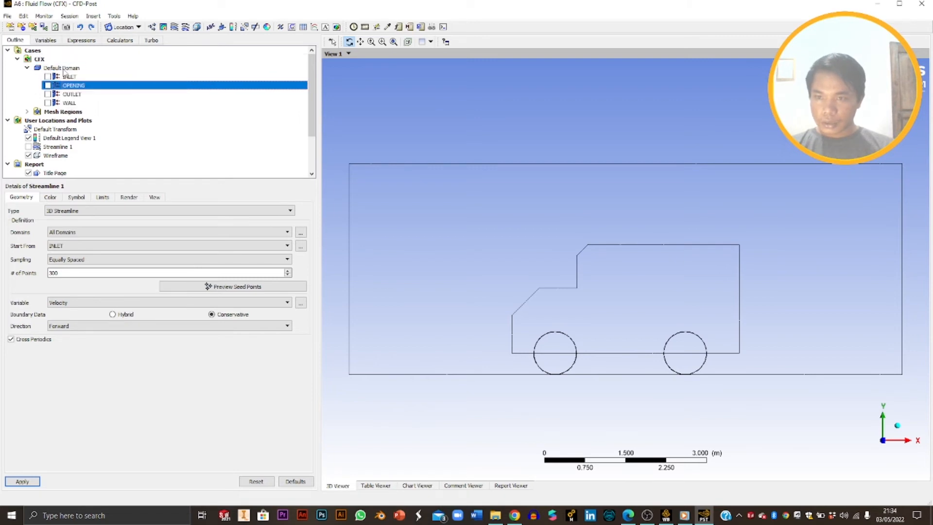
pyautogui.rightClick(63, 68)
pyautogui.moveTo(91, 79)
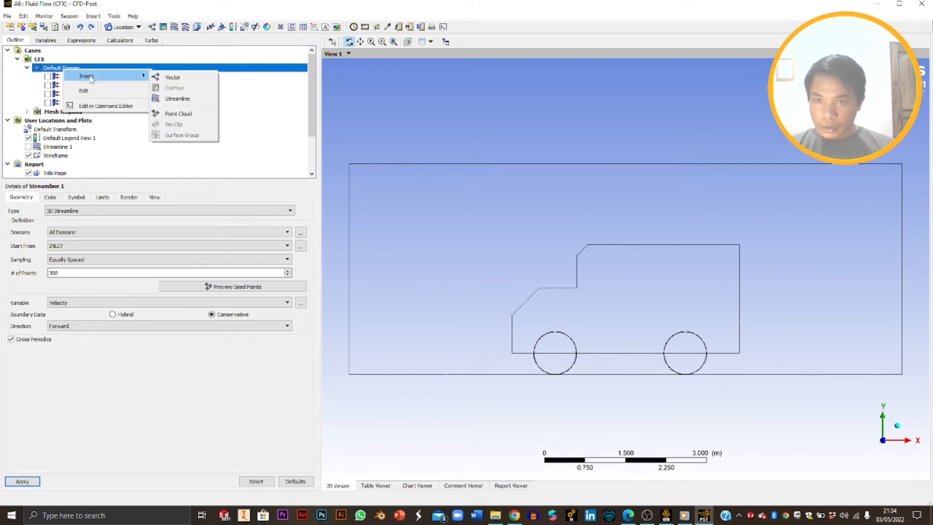
pyautogui.rightClick(38, 60)
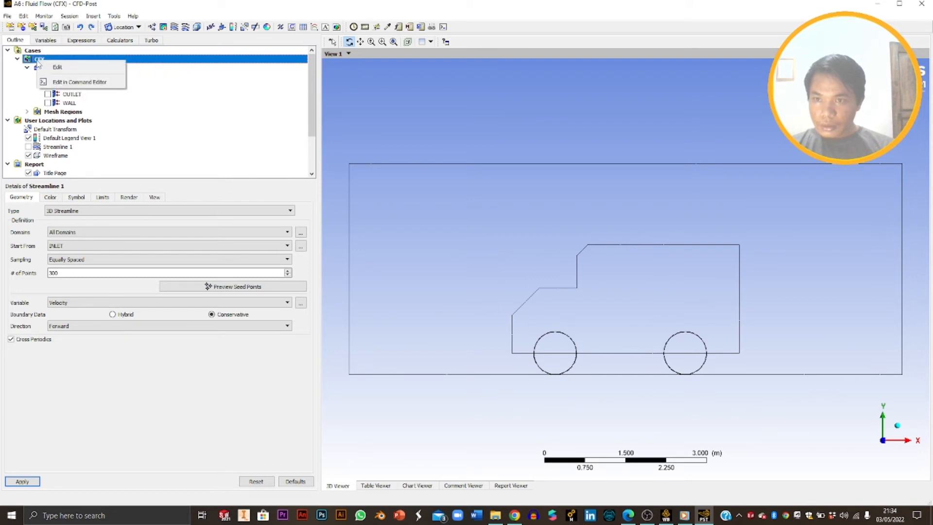
pyautogui.click(65, 70)
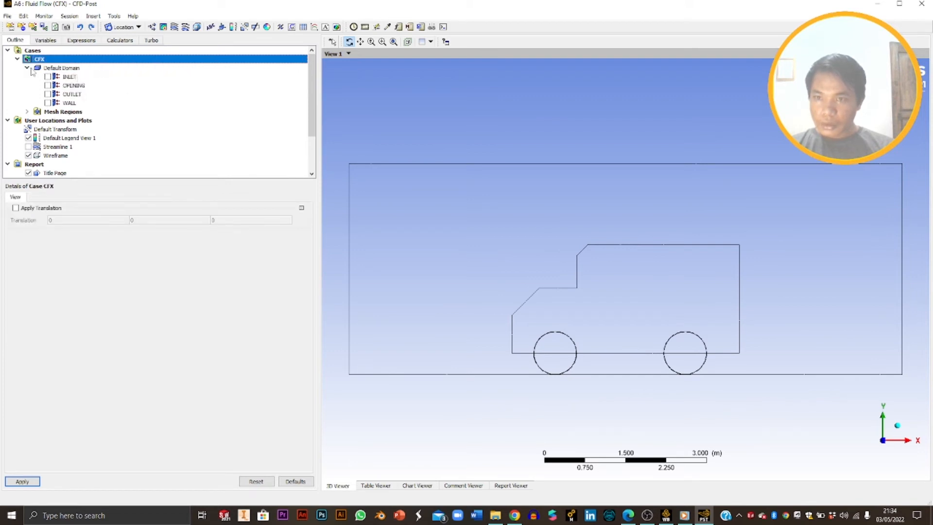
pyautogui.click(34, 86)
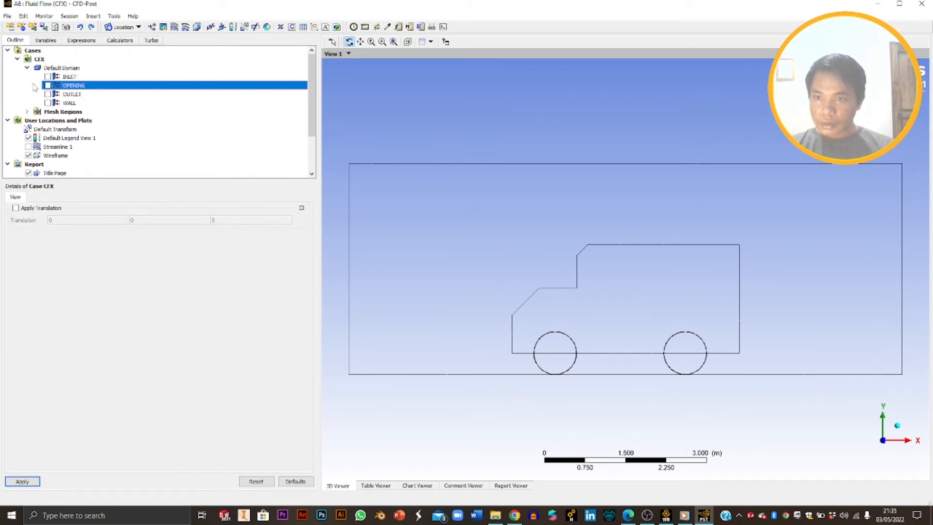
# Step: Insert a slice plane with the default name through all domains, defined as an XY plane at Z = 0.0 m
pyautogui.rightClick(60, 120)
pyautogui.moveTo(80, 128)
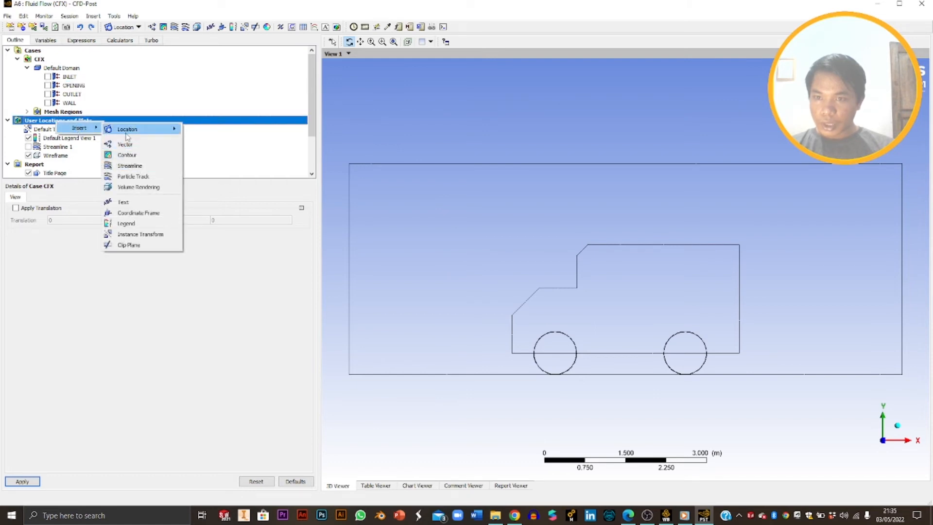
pyautogui.moveTo(127, 132)
pyautogui.click(201, 162)
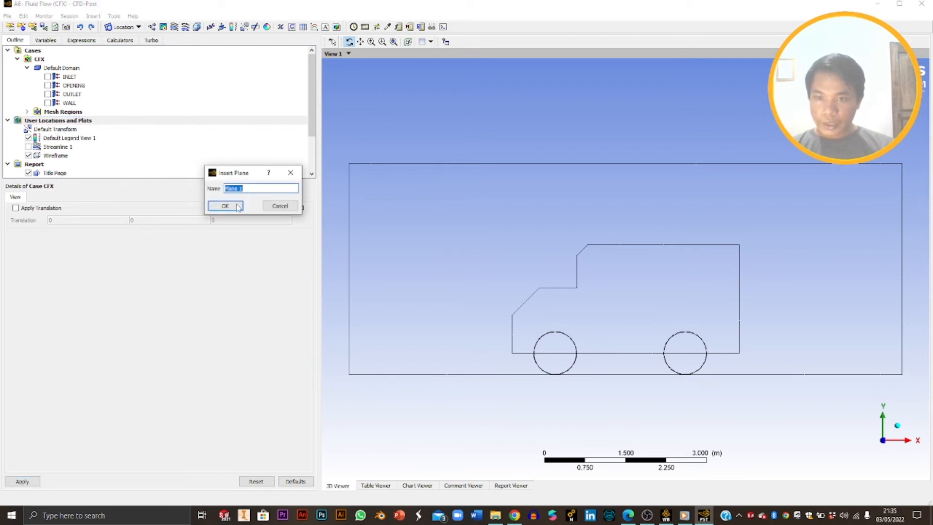
pyautogui.click(221, 208)
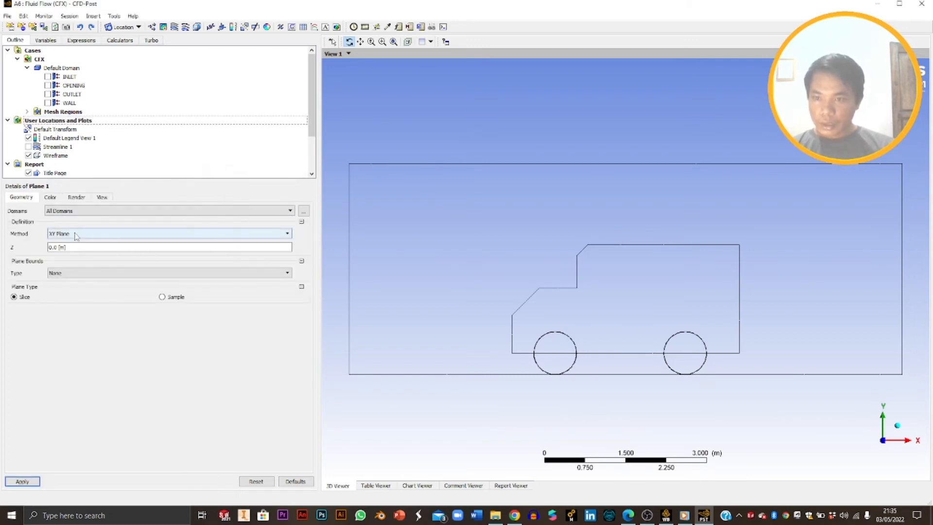
pyautogui.click(76, 235)
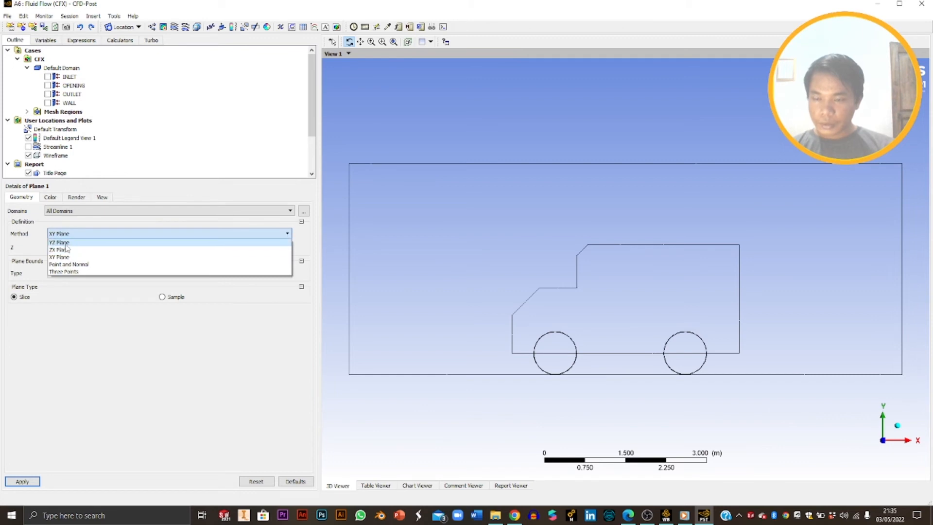
pyautogui.click(60, 257)
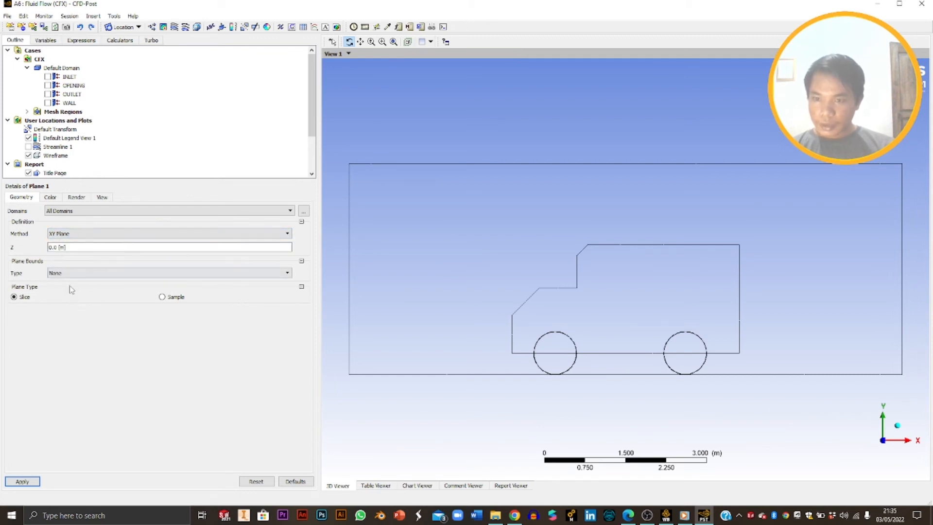
pyautogui.click(20, 478)
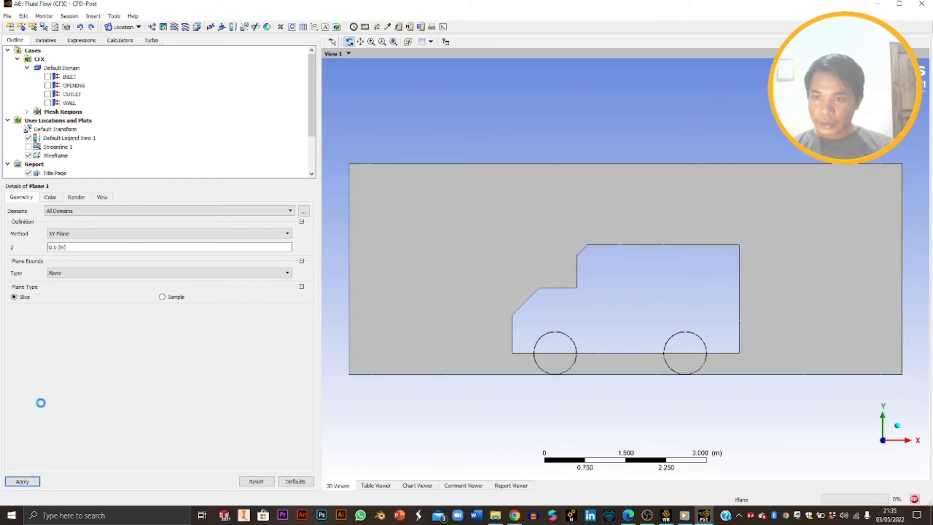
# Step: Insert a 3D velocity streamline with the default name, starting from Plane 1 with 600 equally spaced points, and generate it
pyautogui.rightClick(58, 147)
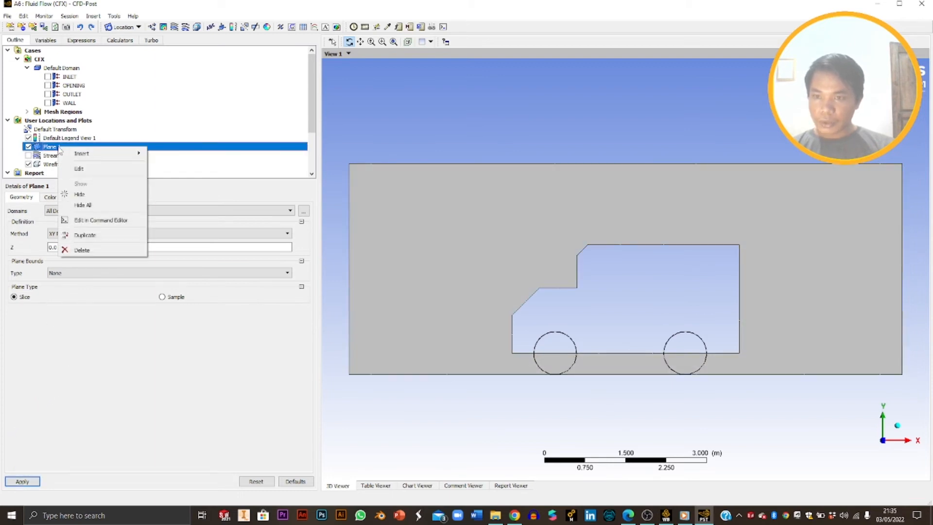
pyautogui.moveTo(73, 154)
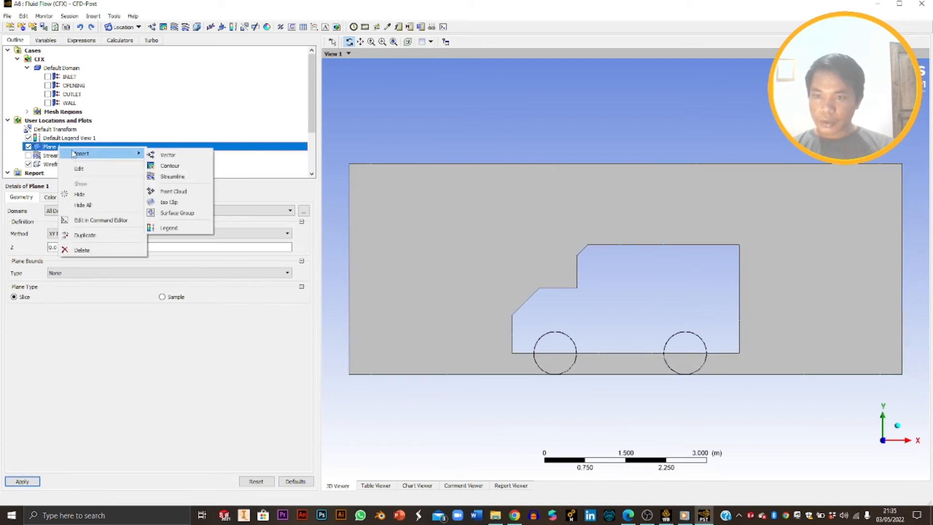
pyautogui.click(173, 177)
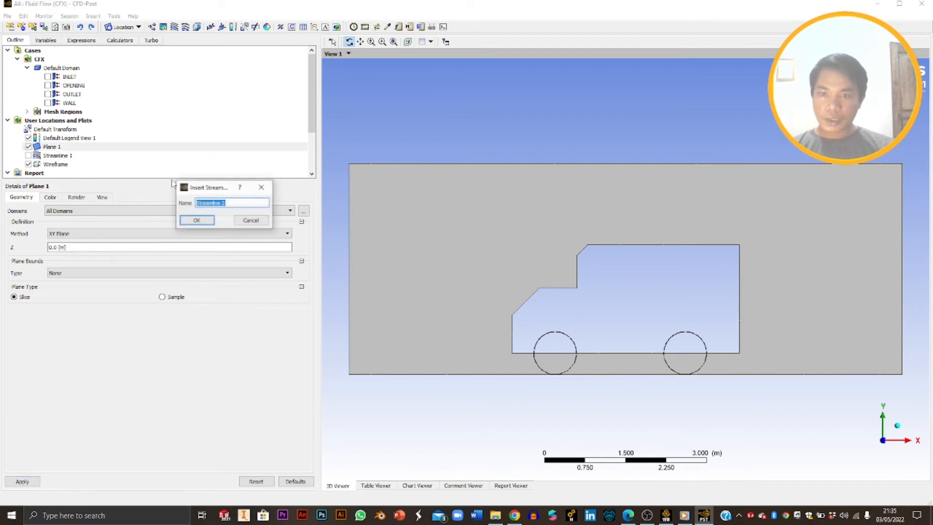
pyautogui.click(203, 221)
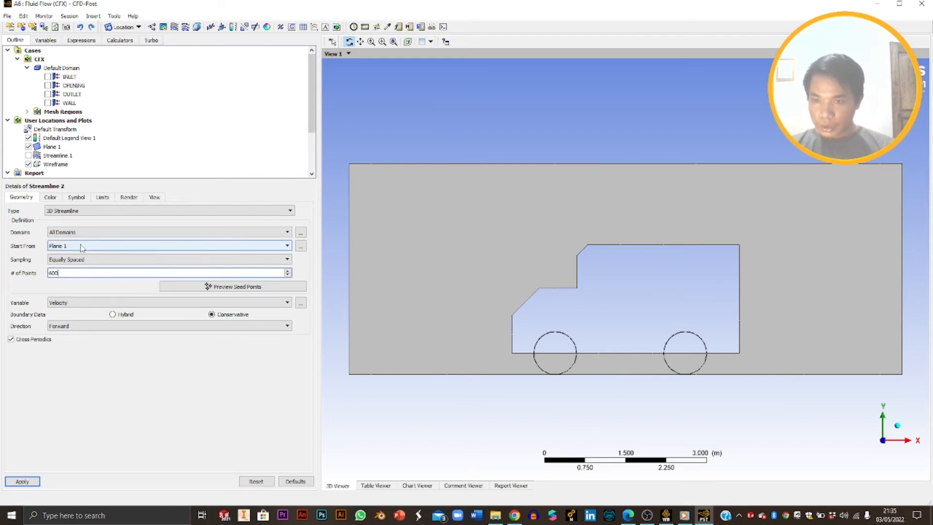
pyautogui.click(22, 481)
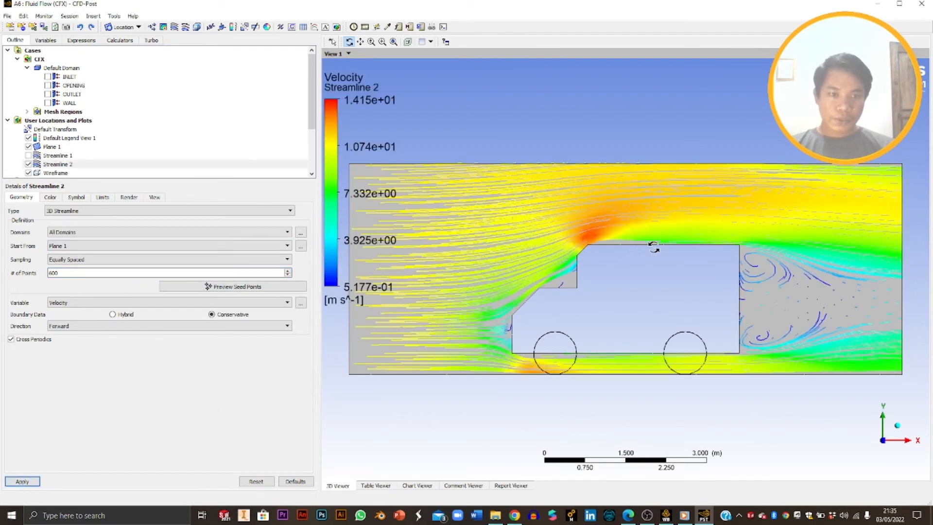
# Step: Examine the mid-plane streamlines around the truck's cab, roof edge, underside and rear wake
pyautogui.scroll(8, 653, 248)
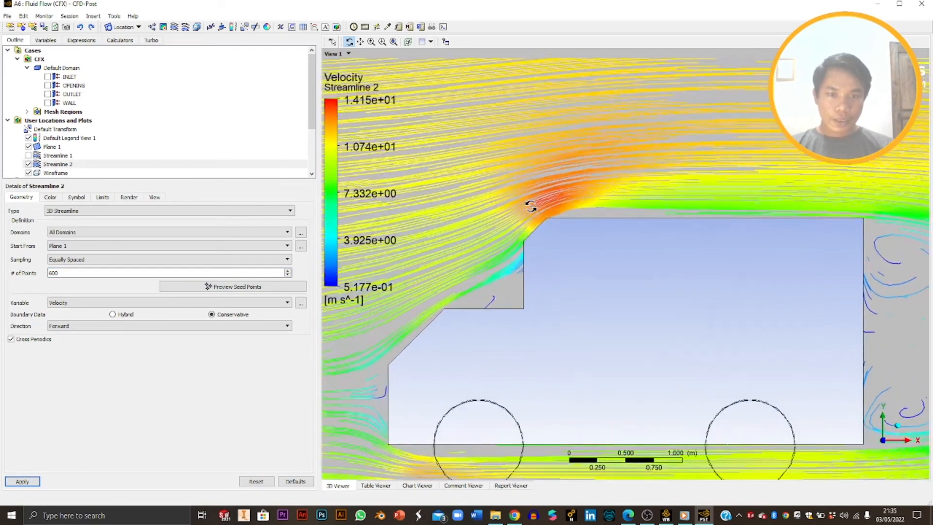
pyautogui.scroll(-5, 531, 207)
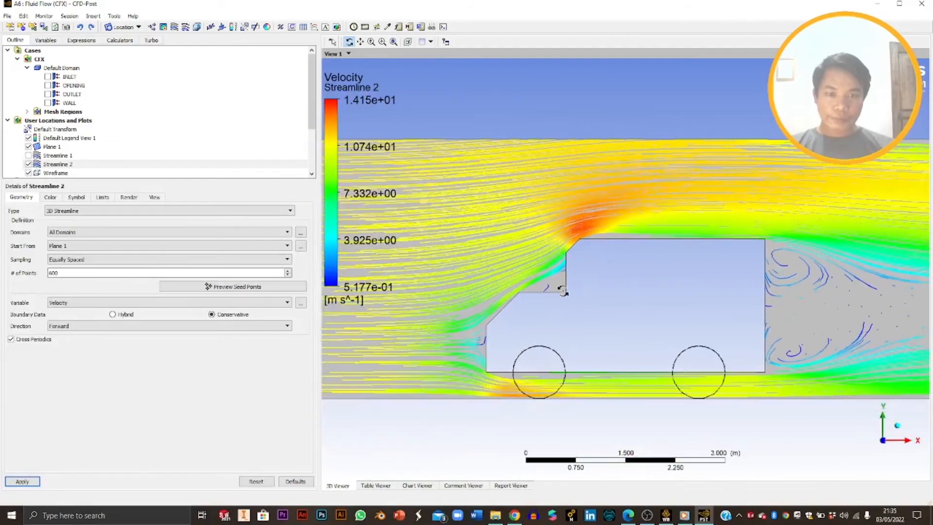
pyautogui.scroll(-2, 562, 290)
pyautogui.scroll(5, 613, 291)
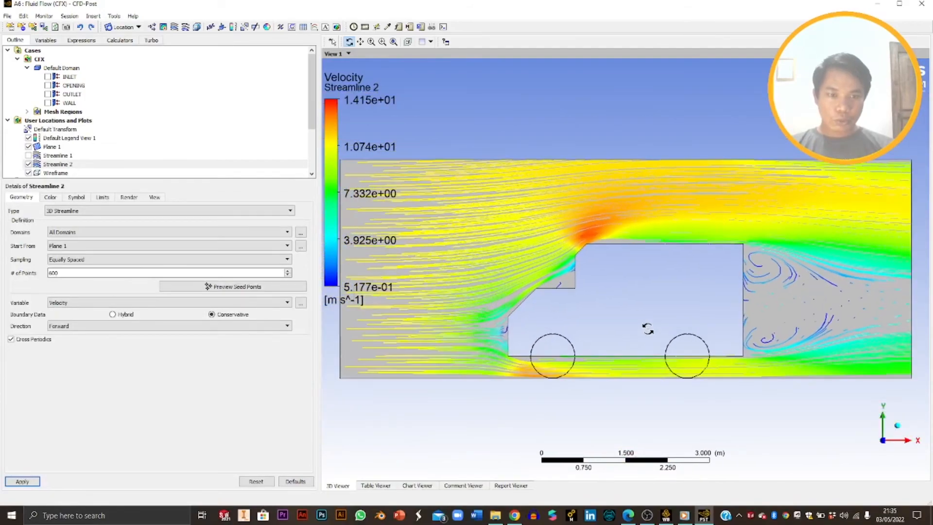
pyautogui.scroll(-5, 640, 324)
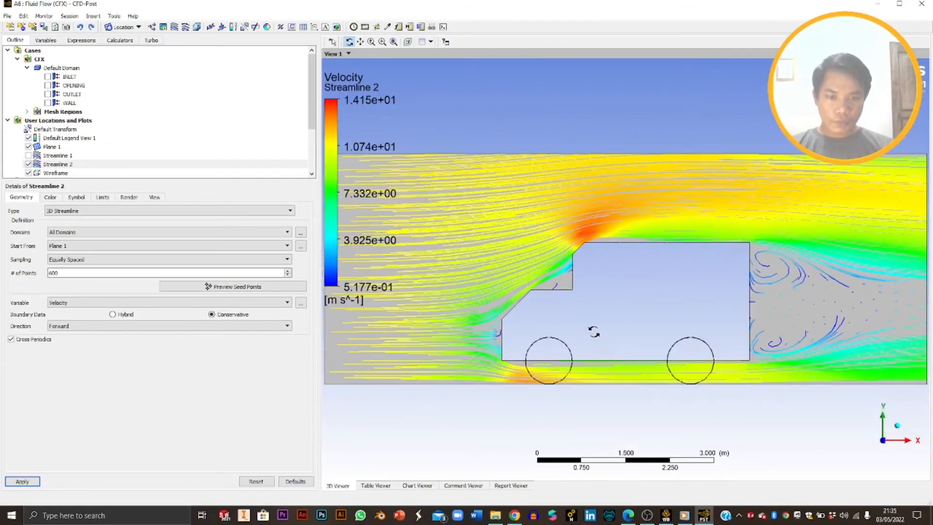
pyautogui.scroll(4, 593, 332)
pyautogui.scroll(6, 597, 198)
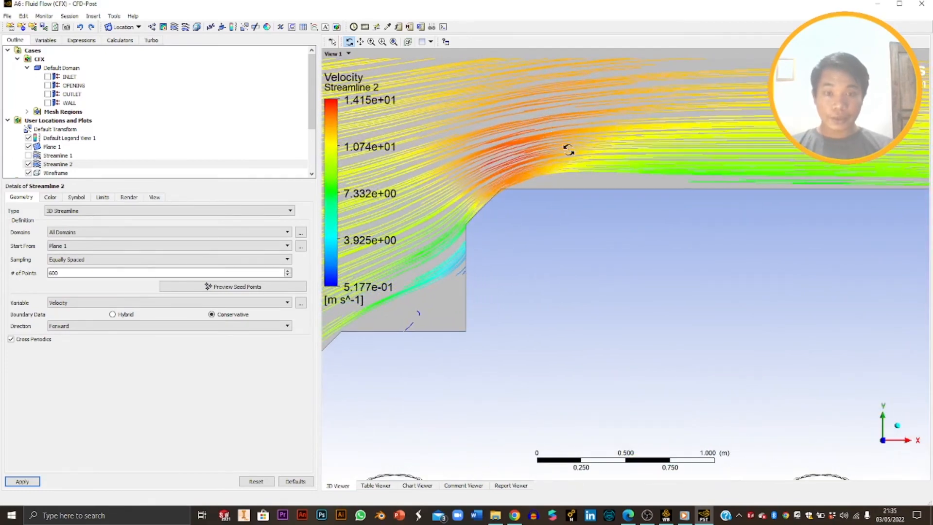
pyautogui.scroll(2, 558, 153)
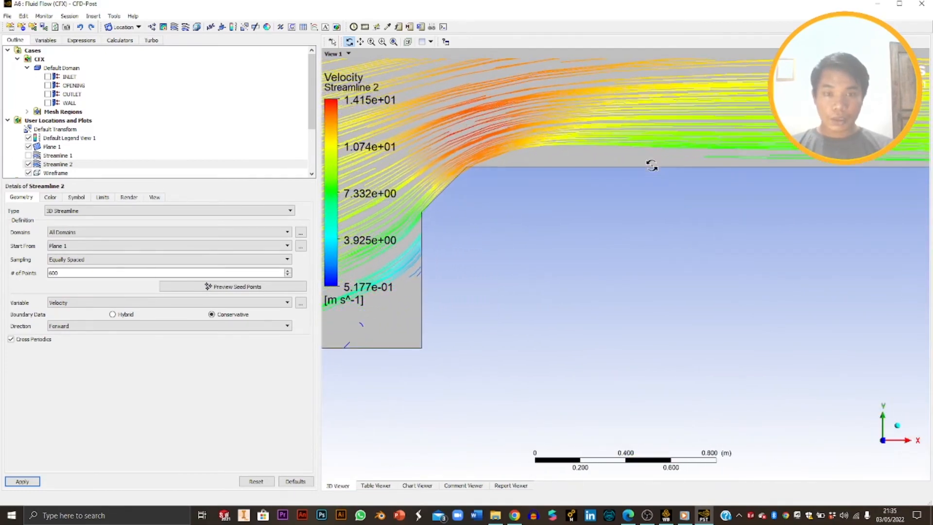
pyautogui.scroll(-4, 599, 219)
pyautogui.scroll(-3, 591, 242)
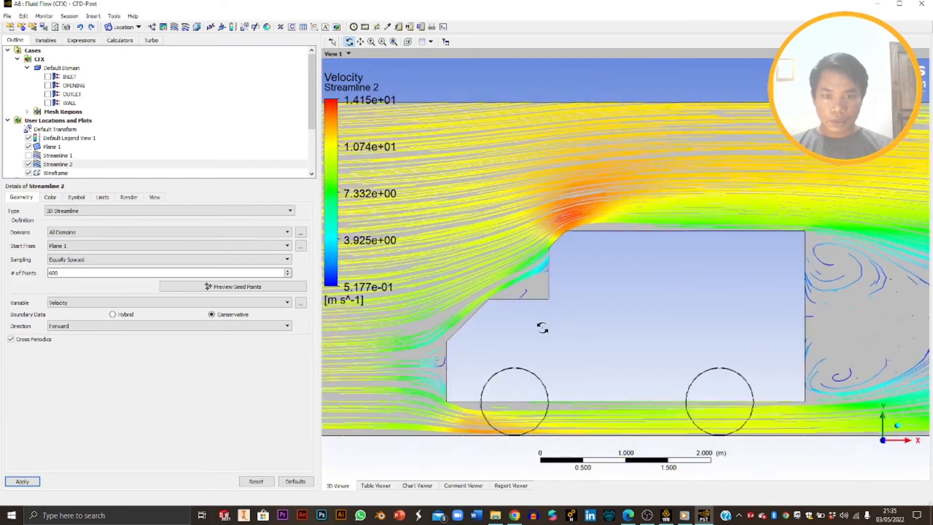
pyautogui.scroll(3, 489, 419)
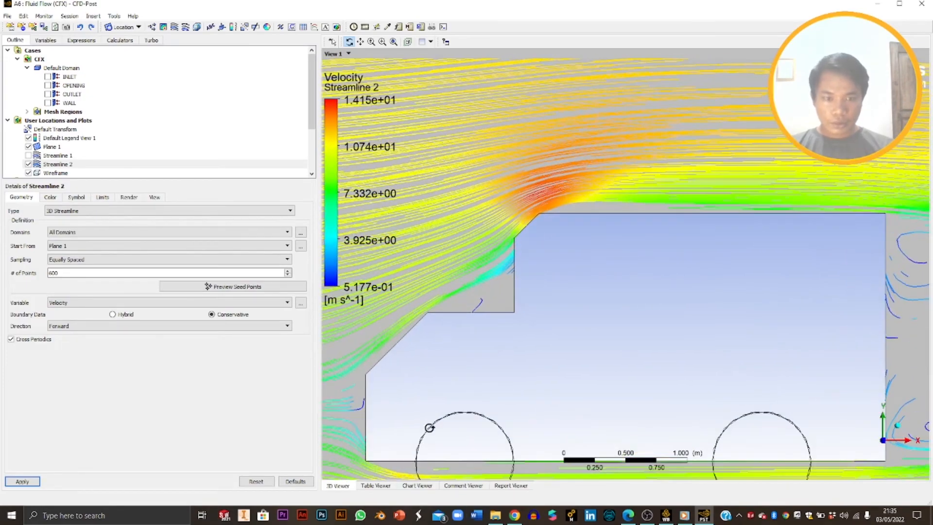
pyautogui.scroll(-5, 739, 240)
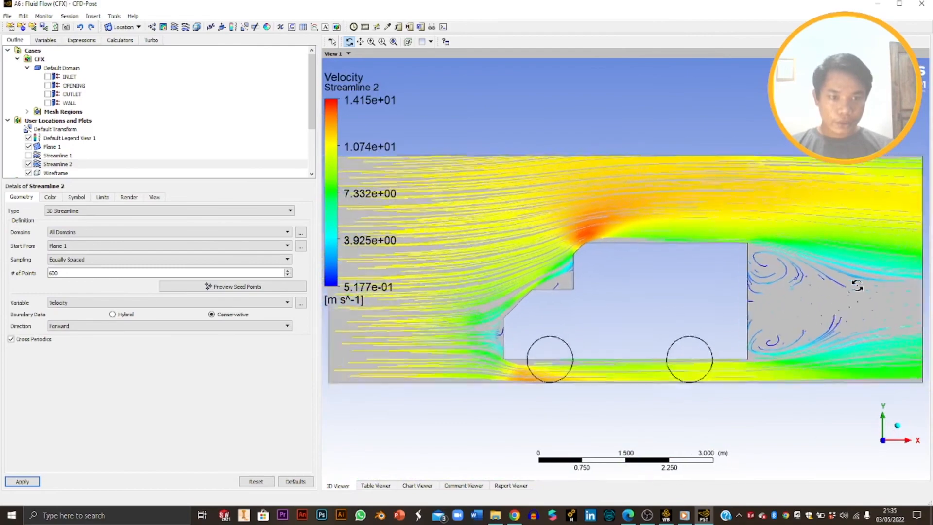
pyautogui.scroll(4, 760, 266)
pyautogui.scroll(-2, 749, 285)
pyautogui.scroll(-2, 750, 285)
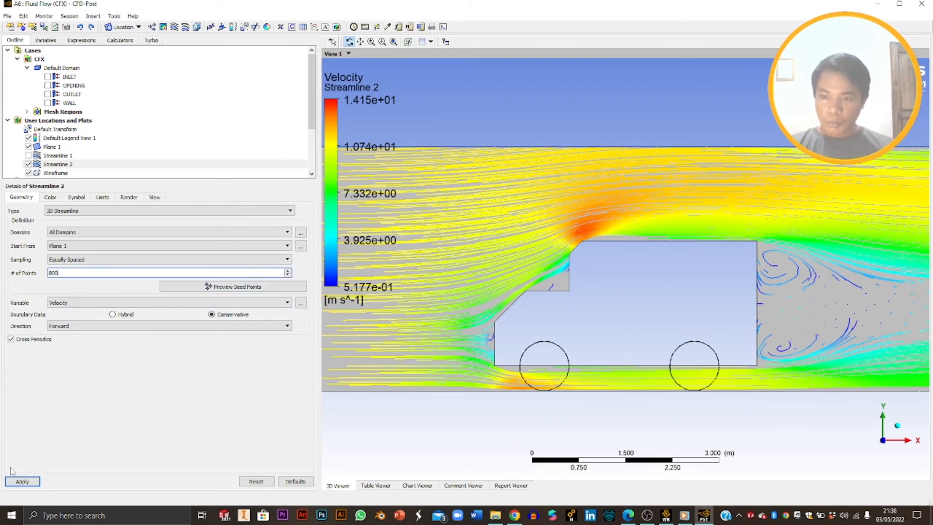
# Step: Redraw Streamline 2 with 800 equally spaced points, and again with 2000 points
pyautogui.click(15, 481)
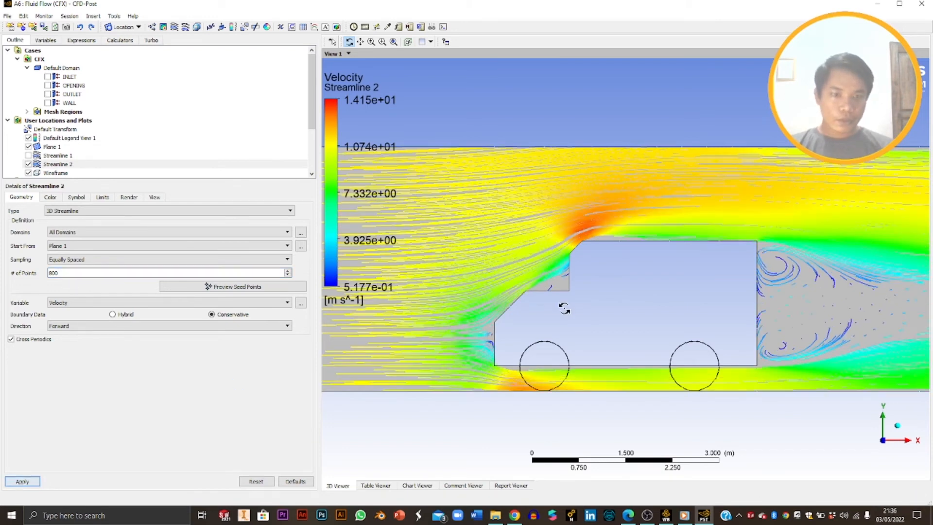
pyautogui.moveTo(73, 273); pyautogui.dragTo(4, 288)
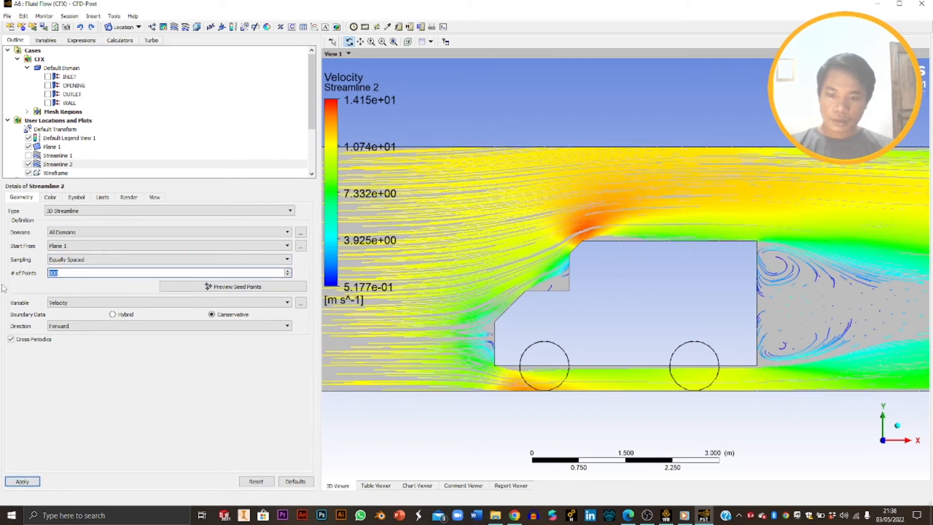
pyautogui.write('0')
pyautogui.click(22, 481)
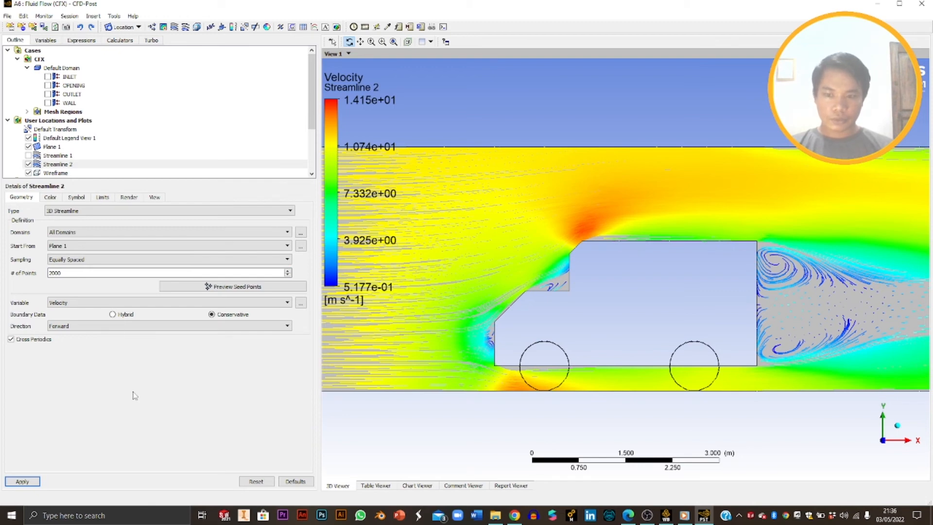
# Step: Reduce Streamline 2 to 200 equally spaced points and redraw it around the truck
pyautogui.scroll(5, 673, 290)
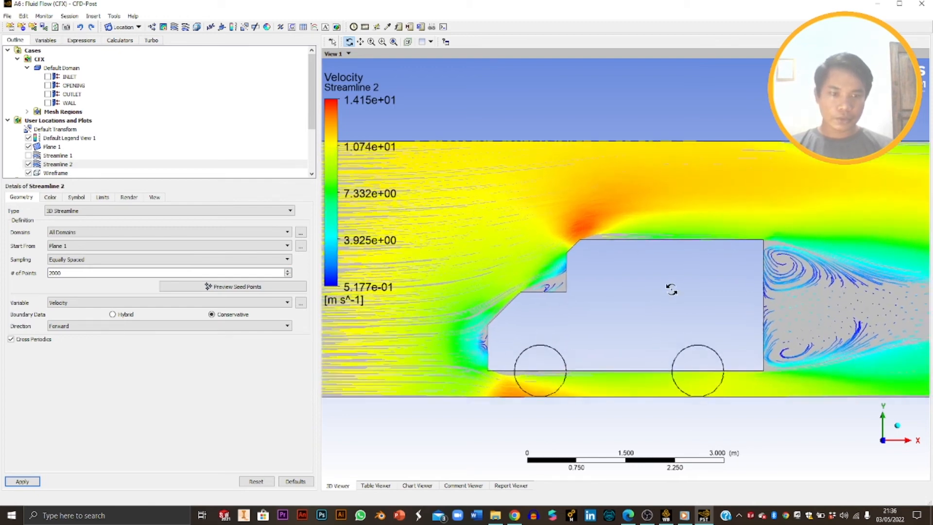
pyautogui.scroll(-4, 520, 173)
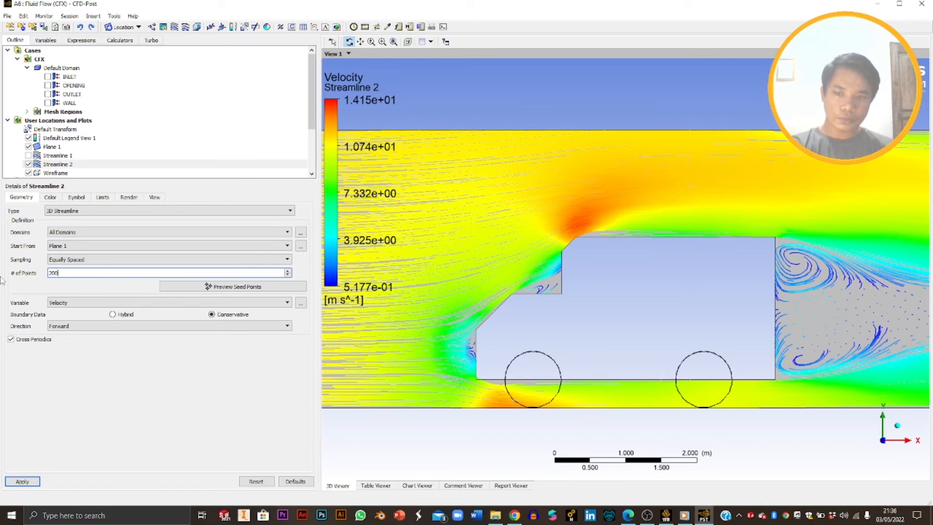
pyautogui.click(22, 481)
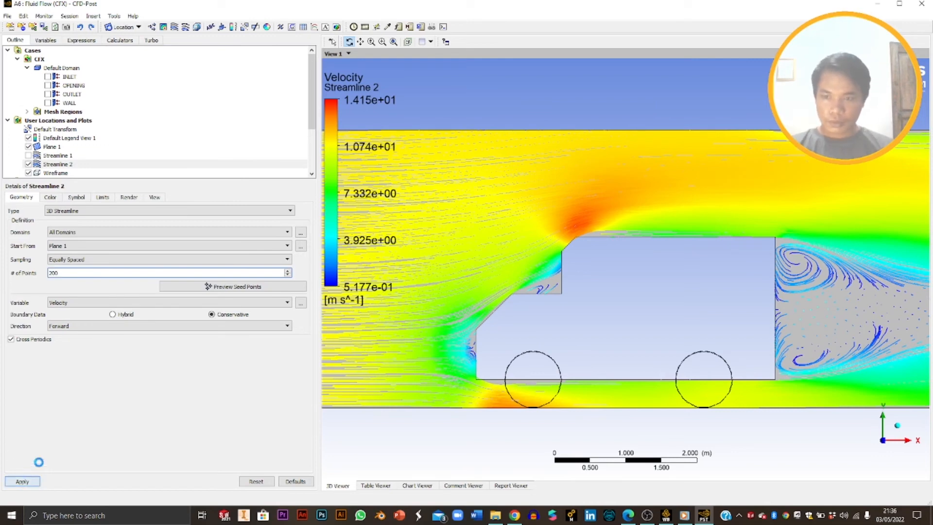
pyautogui.scroll(-2, 554, 269)
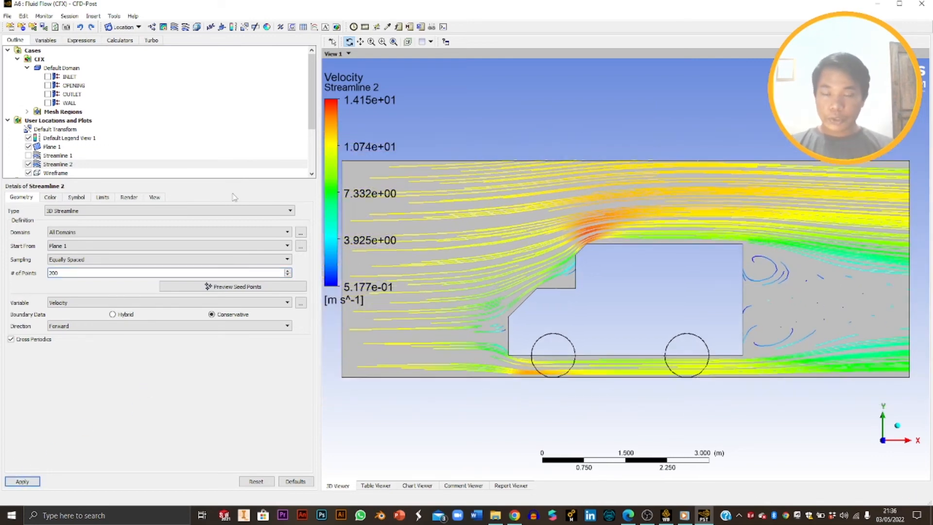
pyautogui.moveTo(541, 260)
pyautogui.mouseDown()
pyautogui.moveTo(573, 256)
pyautogui.moveTo(541, 265)
pyautogui.mouseUp()
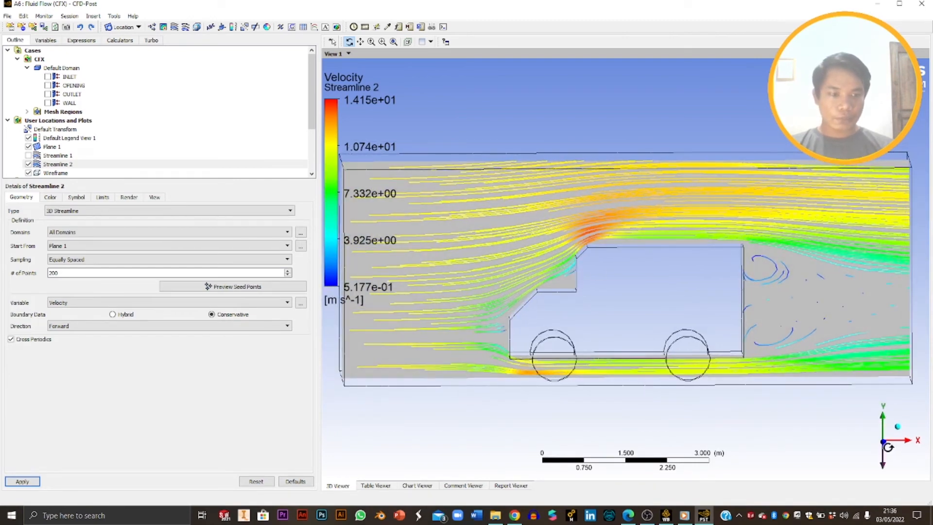
pyautogui.rightClick(59, 69)
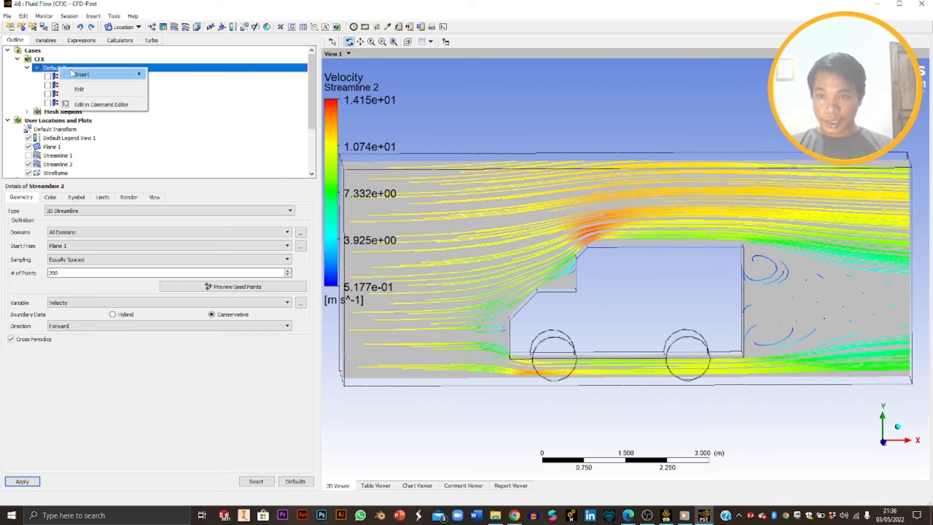
pyautogui.moveTo(72, 74)
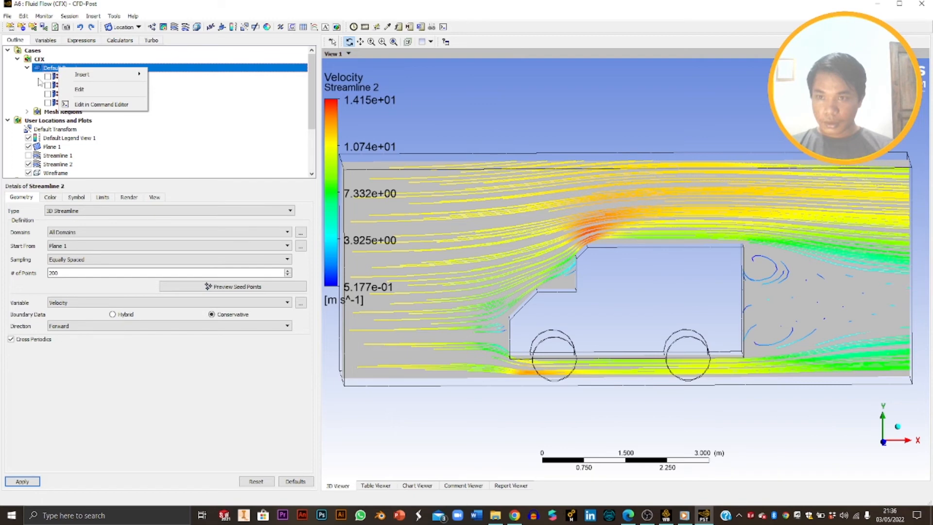
pyautogui.click(20, 95)
# Step: Insert a contour with the default name, showing Pressure on INLET over the Global range with 100 contours
pyautogui.rightClick(45, 121)
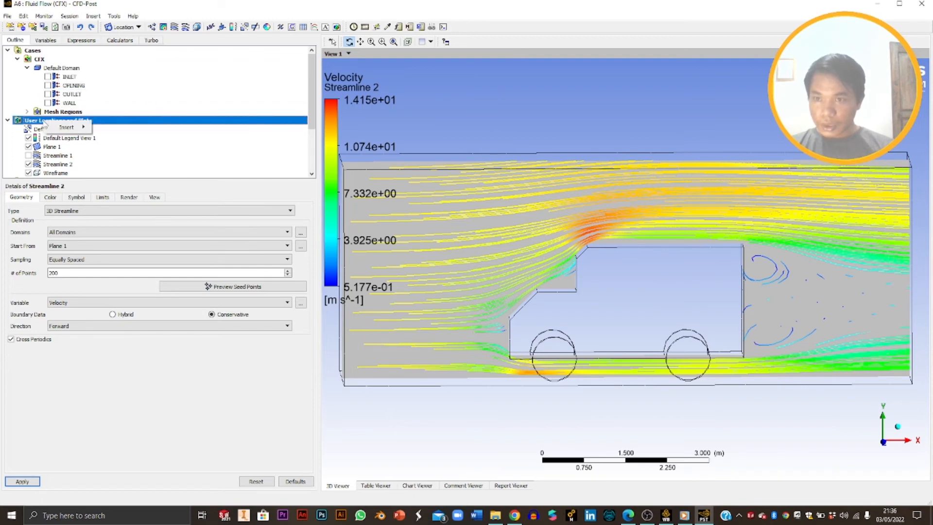
pyautogui.moveTo(69, 128)
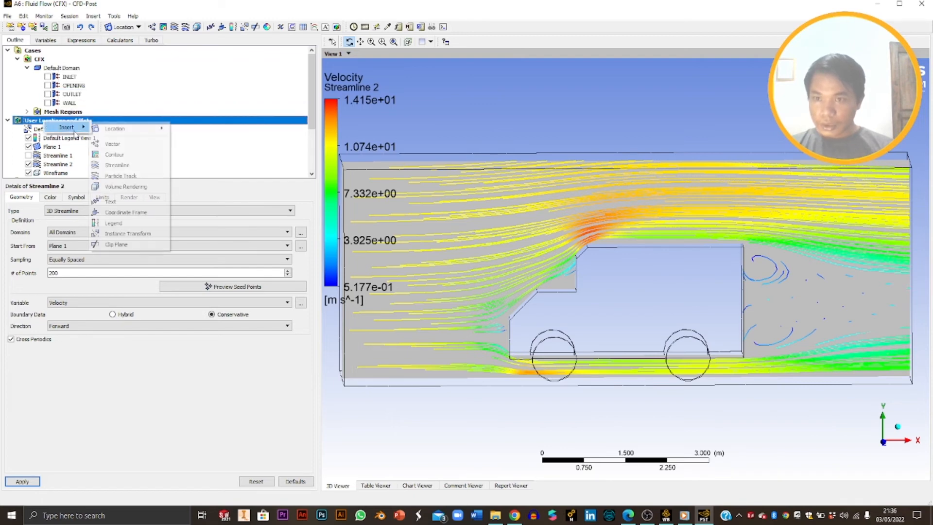
pyautogui.click(121, 156)
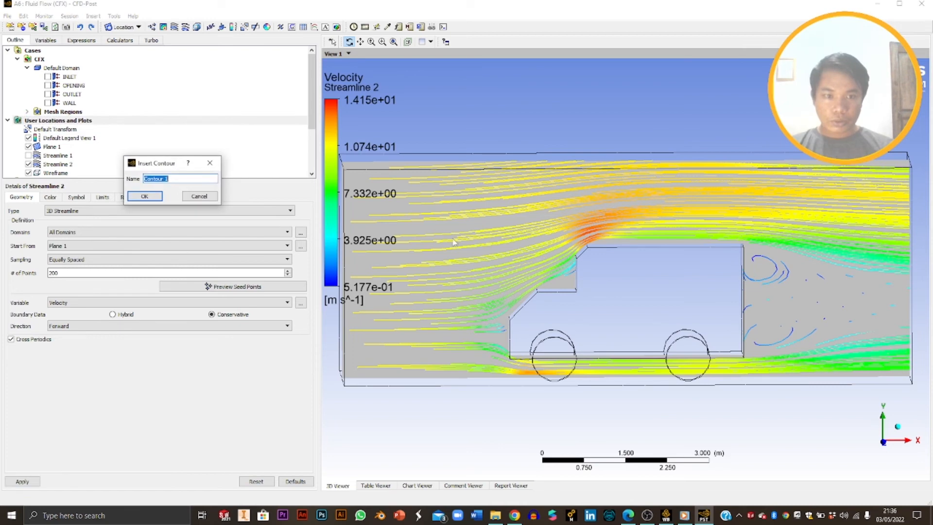
pyautogui.click(146, 196)
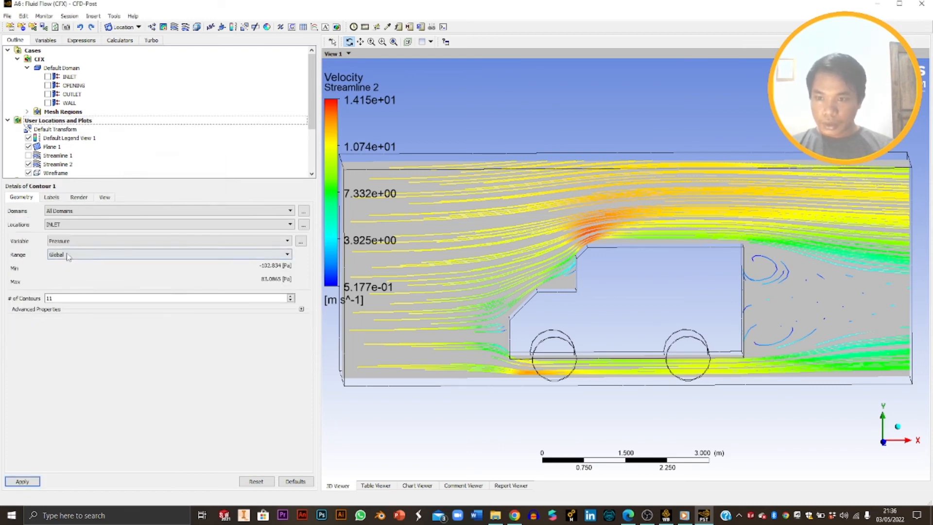
pyautogui.moveTo(53, 298); pyautogui.dragTo(2, 303)
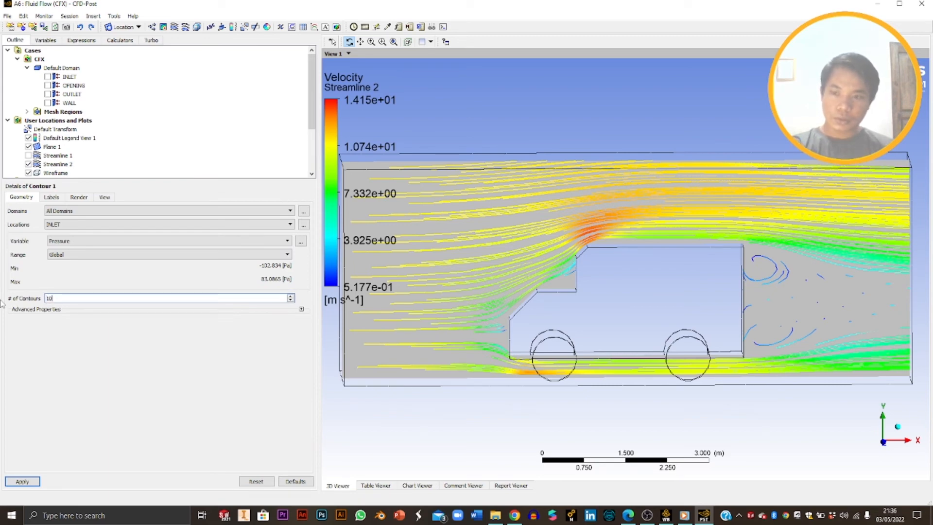
pyautogui.click(22, 481)
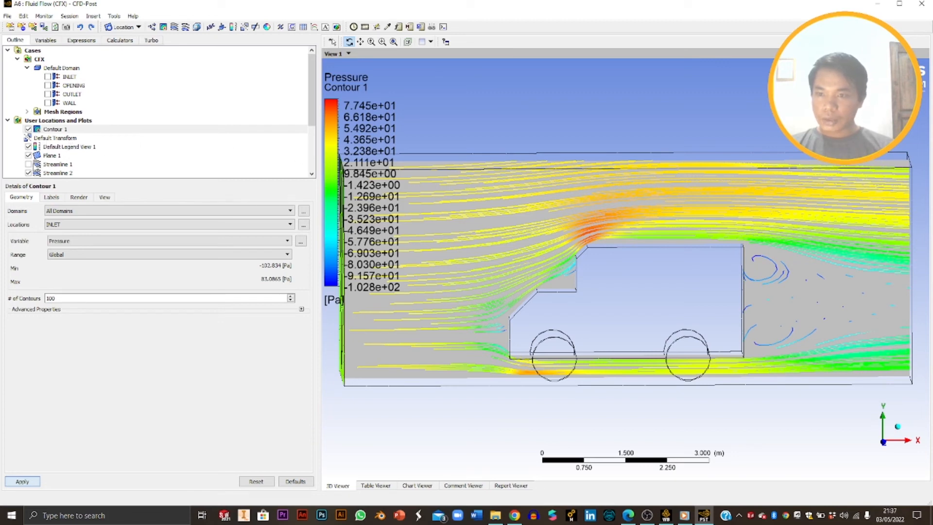
# Step: Hide Plane 1 and Streamline 2, and redraw the pressure contour on the WALL location
pyautogui.click(28, 155)
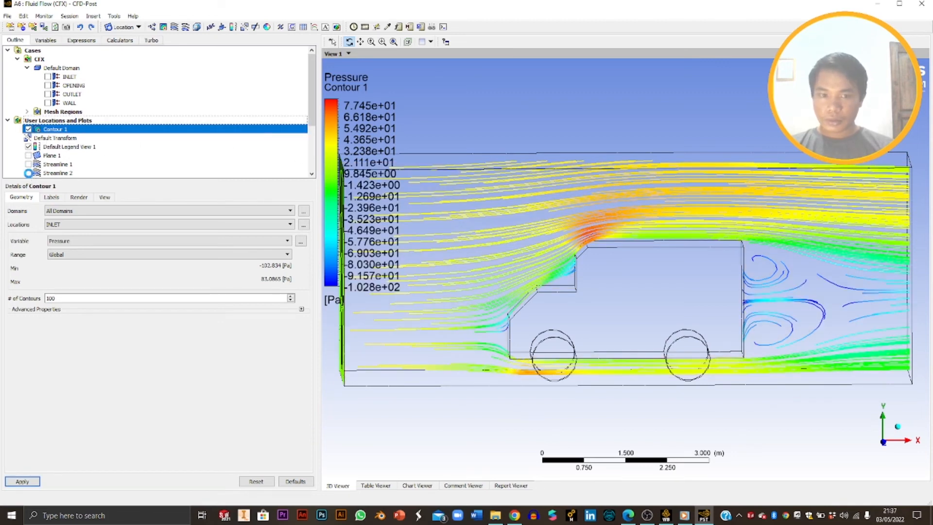
pyautogui.moveTo(509, 263); pyautogui.dragTo(614, 241)
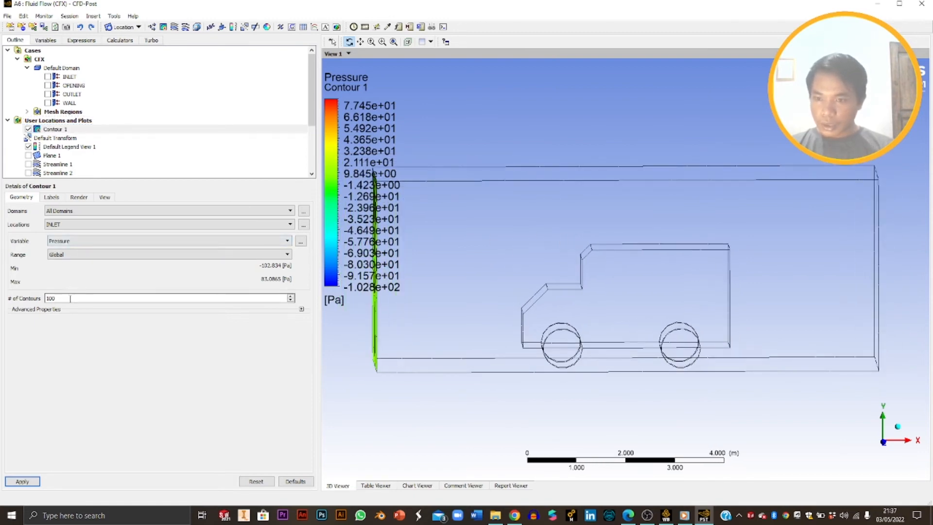
pyautogui.click(67, 226)
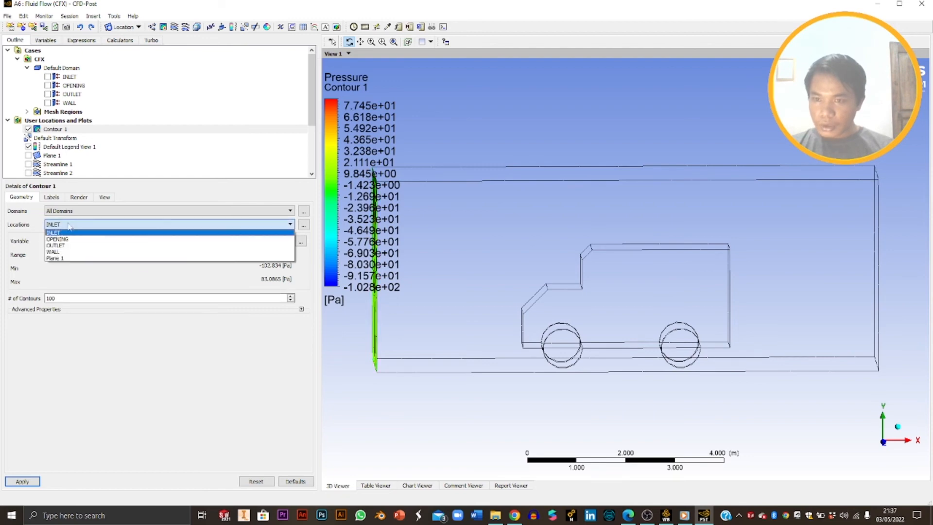
pyautogui.click(62, 252)
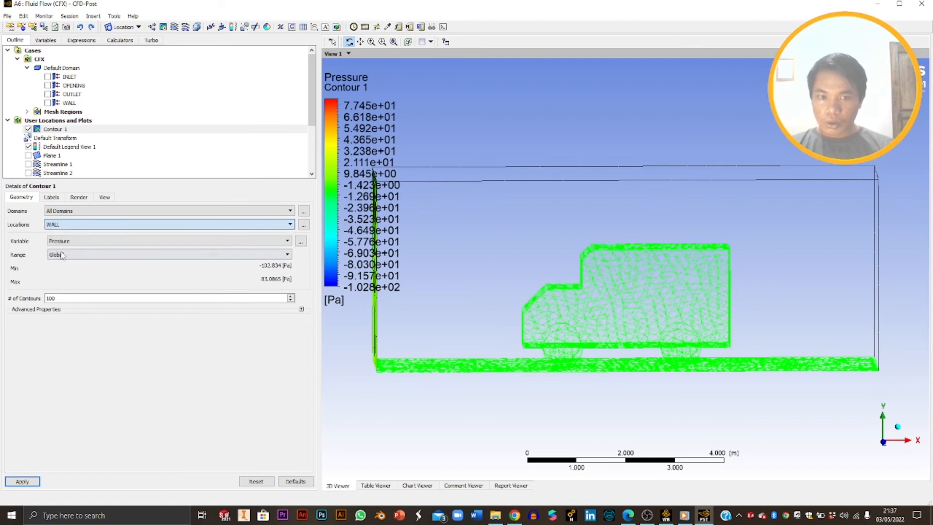
pyautogui.click(20, 480)
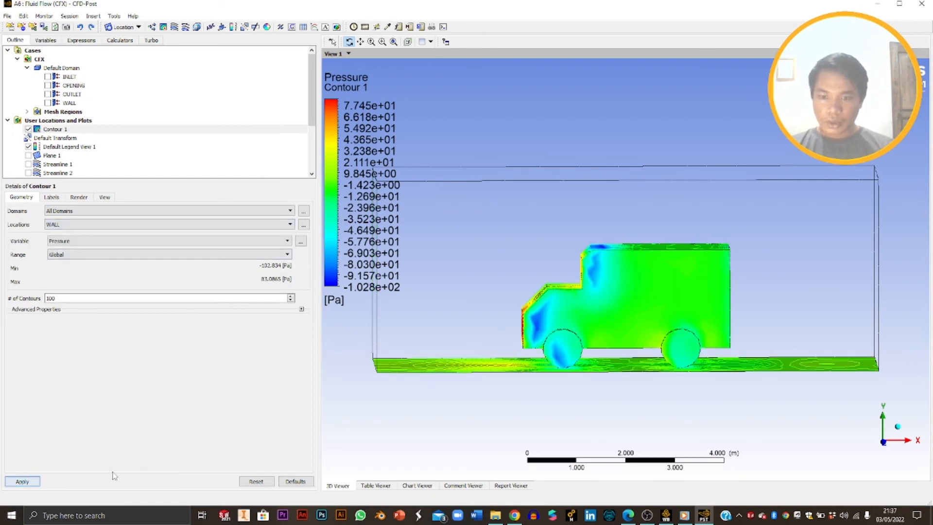
# Step: Examine the pressure contours on the truck's front, windshield, side, wheels and surrounding ground
pyautogui.moveTo(669, 292); pyautogui.dragTo(702, 299)
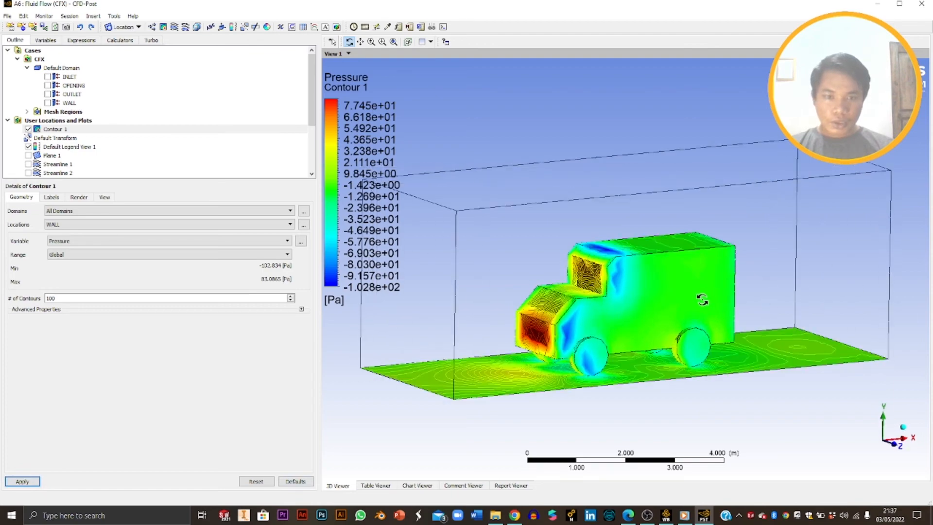
pyautogui.scroll(5, 613, 305)
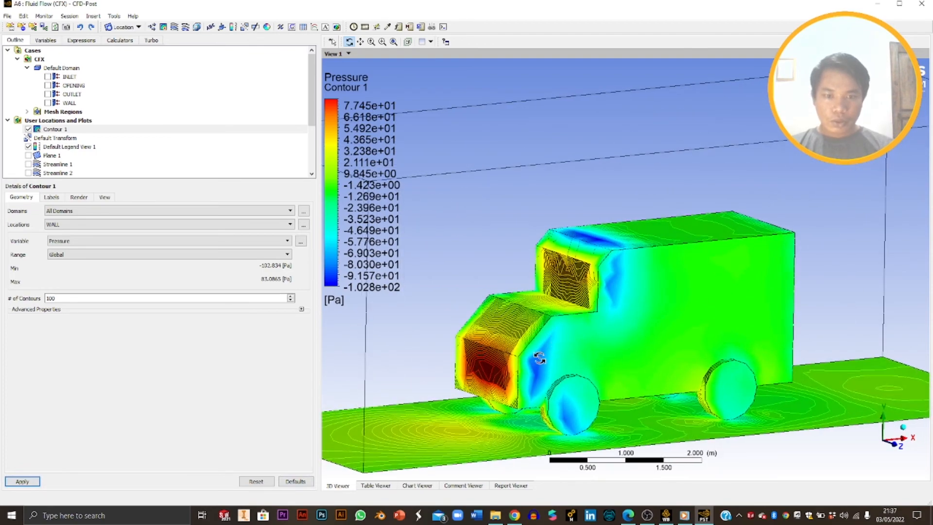
pyautogui.moveTo(539, 358); pyautogui.dragTo(820, 395)
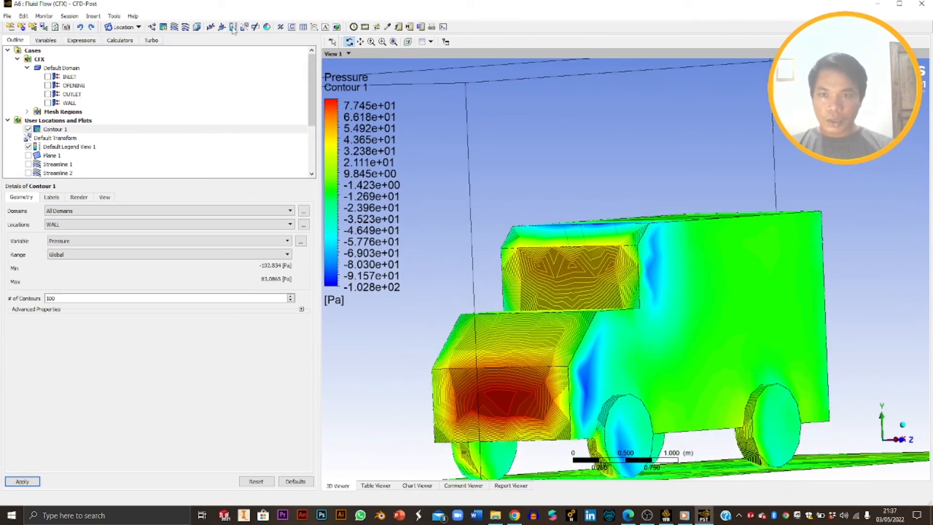
pyautogui.click(360, 42)
pyautogui.scroll(5, 576, 294)
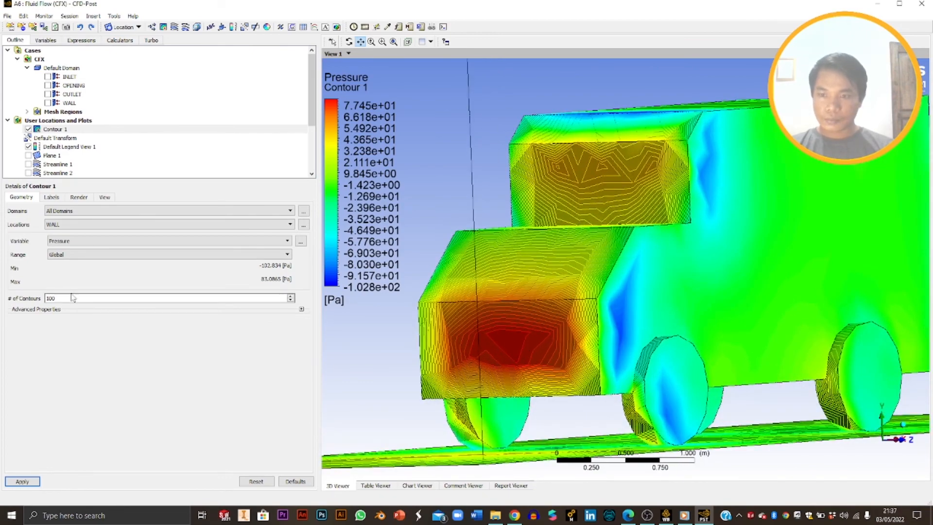
pyautogui.scroll(-3, 508, 299)
pyautogui.scroll(2, 509, 300)
pyautogui.scroll(-2, 508, 300)
pyautogui.moveTo(857, 290); pyautogui.dragTo(903, 273)
pyautogui.moveTo(564, 265)
pyautogui.mouseDown()
pyautogui.moveTo(635, 260)
pyautogui.moveTo(570, 264)
pyautogui.mouseUp()
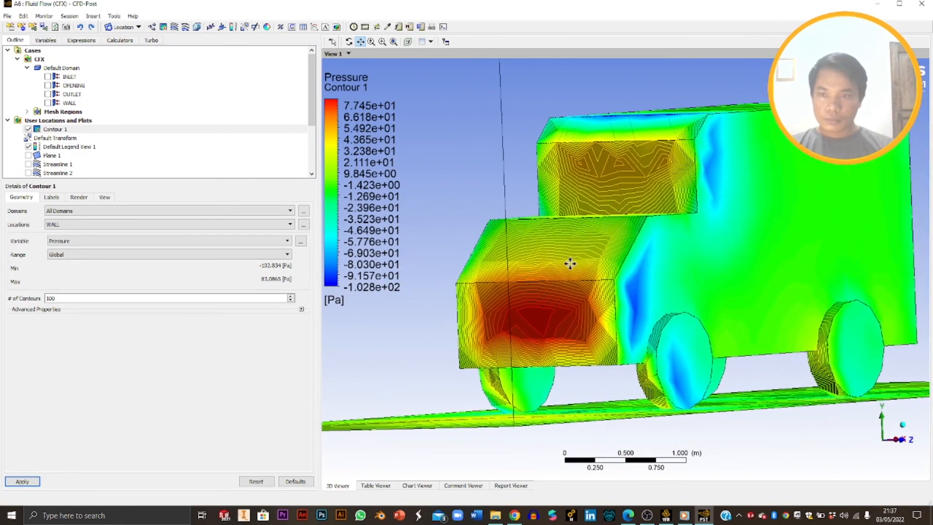
pyautogui.moveTo(614, 224); pyautogui.dragTo(635, 214)
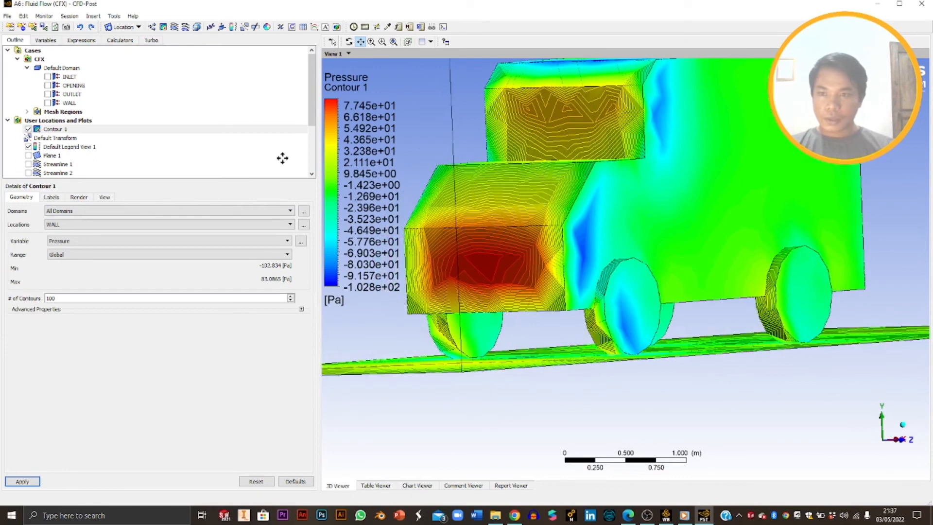
# Step: Try to insert a particle track with the default name and settings, without choosing a track file
pyautogui.rightClick(55, 122)
pyautogui.moveTo(90, 128)
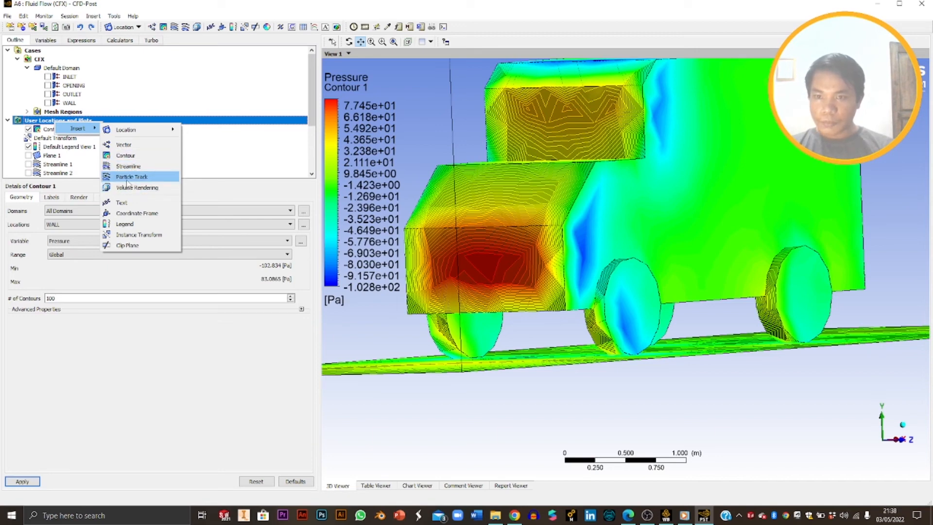
pyautogui.click(128, 178)
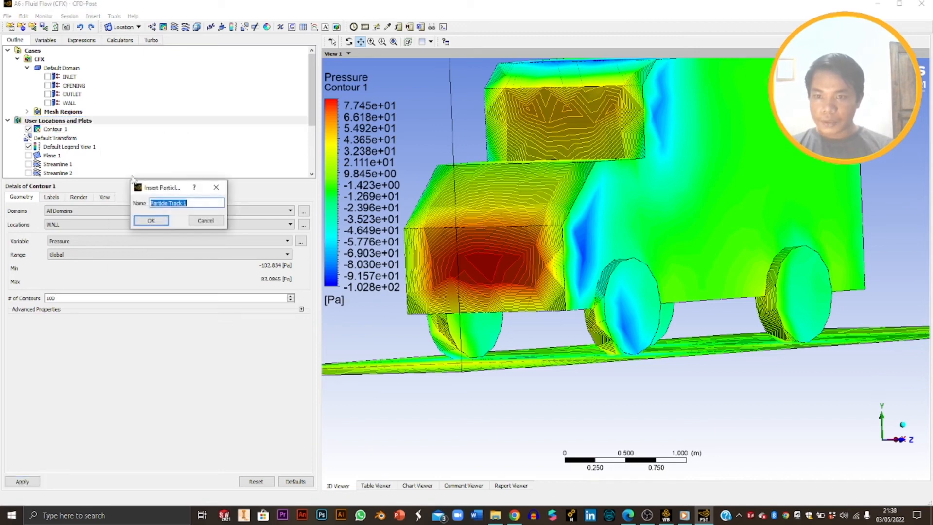
pyautogui.click(153, 222)
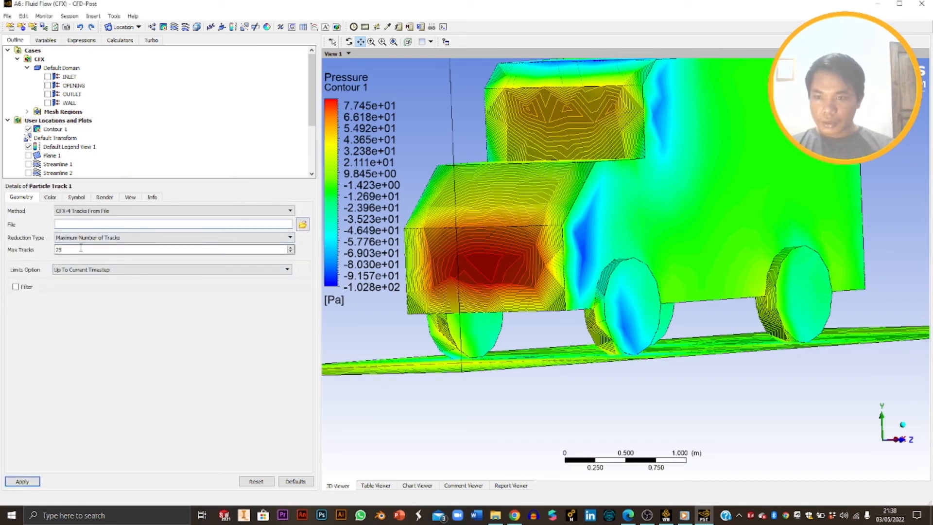
pyautogui.click(22, 481)
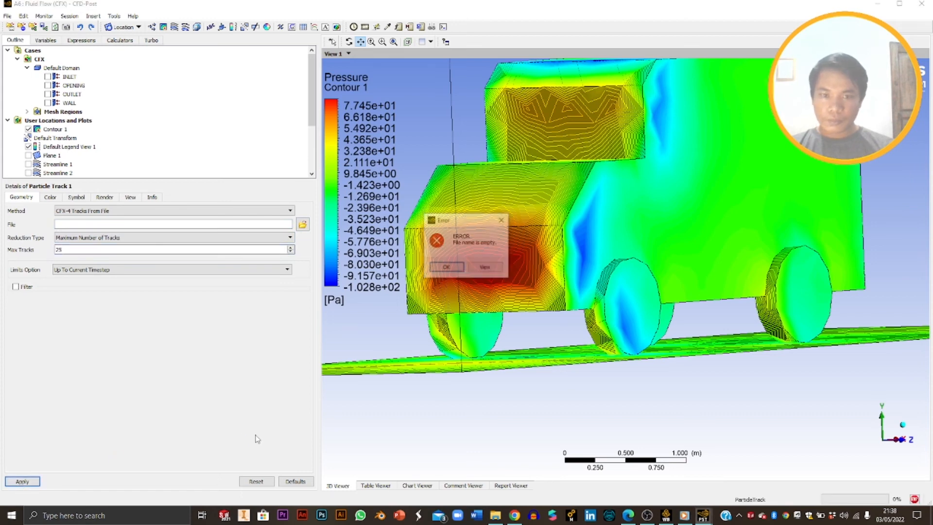
pyautogui.click(502, 220)
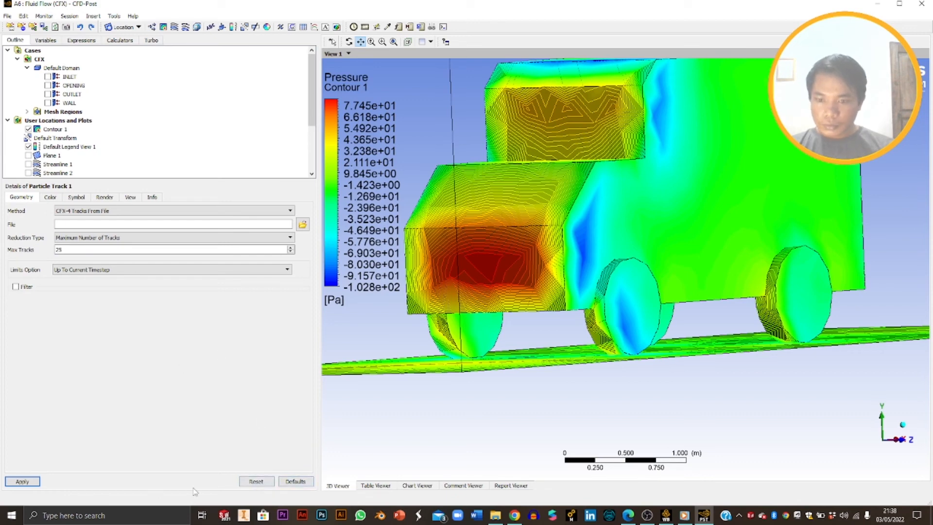
pyautogui.rightClick(58, 121)
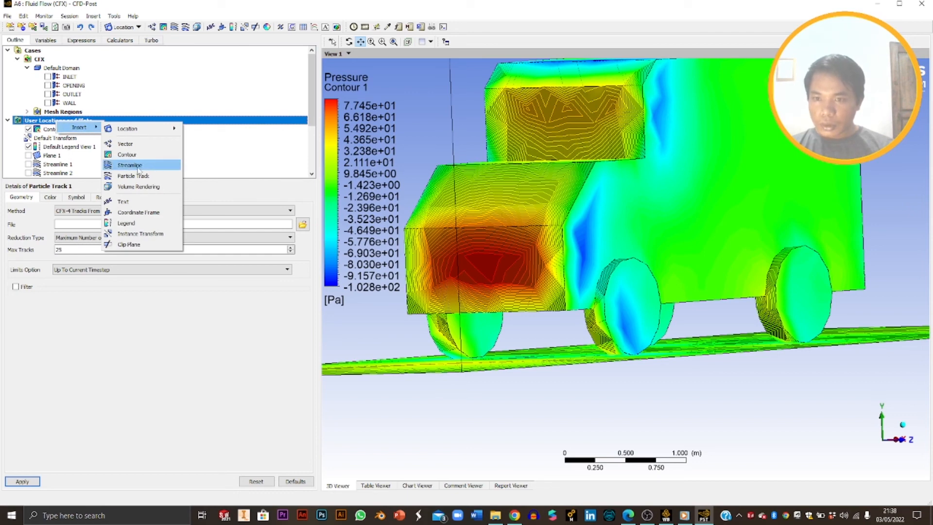
pyautogui.click(125, 145)
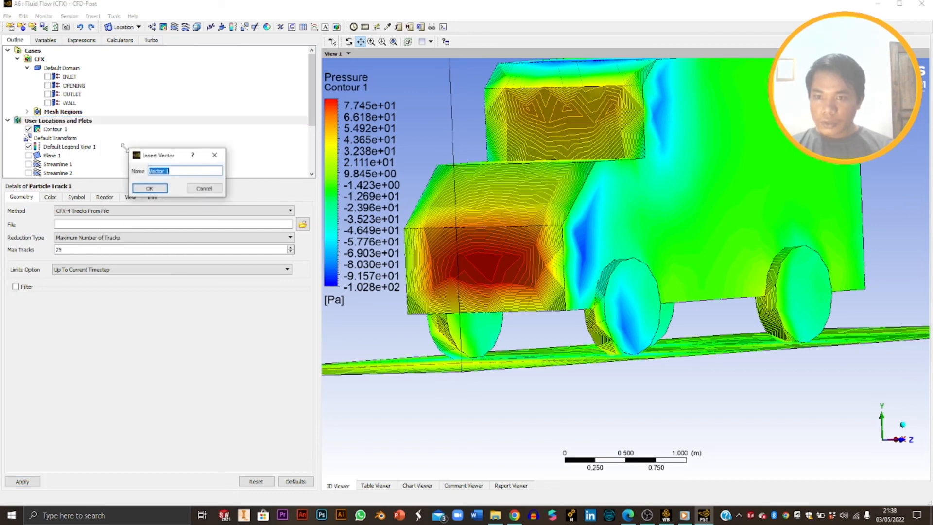
pyautogui.click(150, 189)
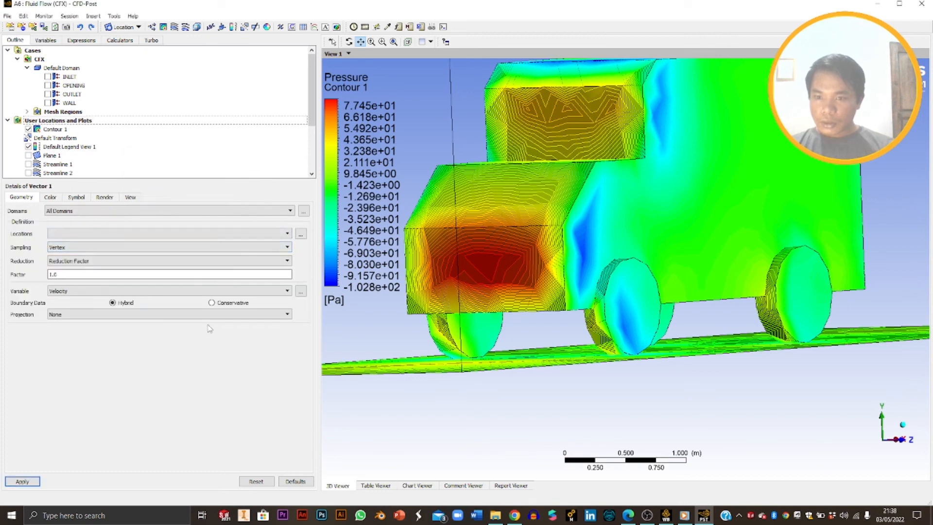
# Step: Try to insert a third 3D streamline with the default name and 25 equally spaced points, without a start location
pyautogui.rightClick(59, 121)
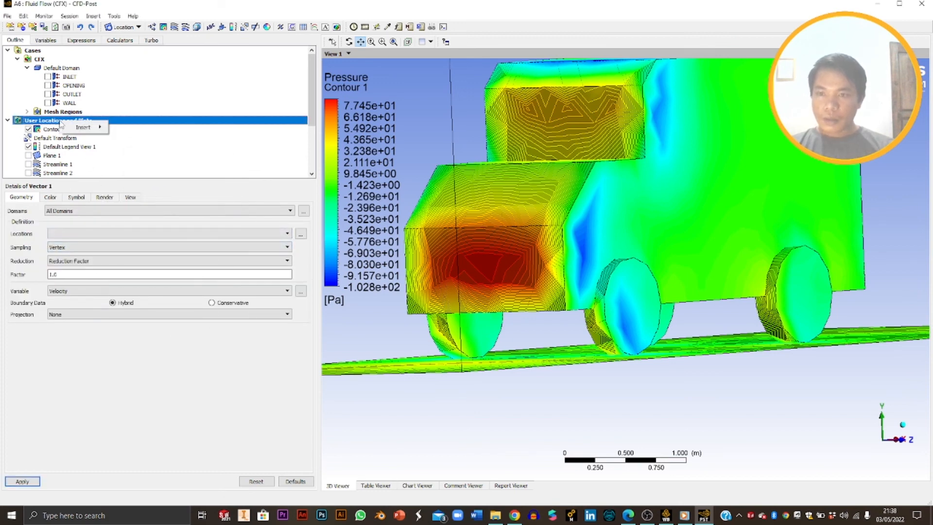
pyautogui.moveTo(84, 127)
pyautogui.moveTo(130, 128)
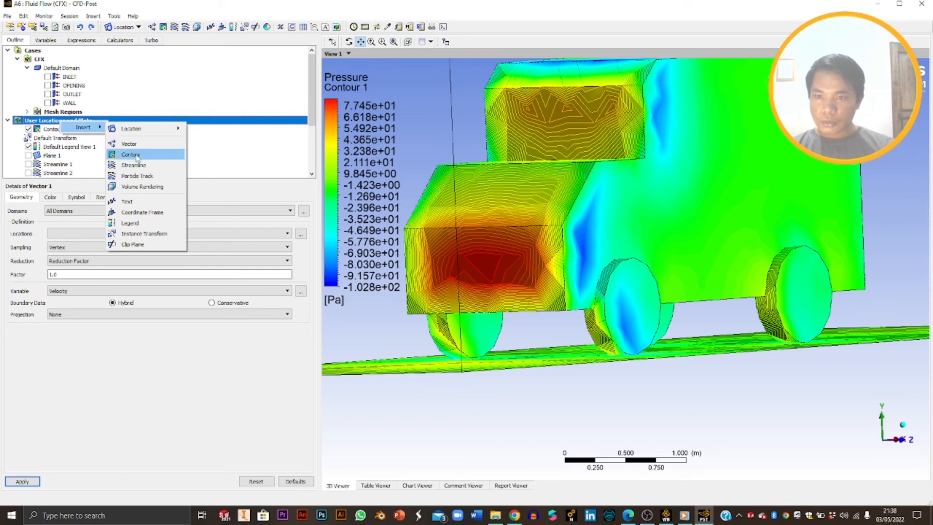
pyautogui.click(146, 165)
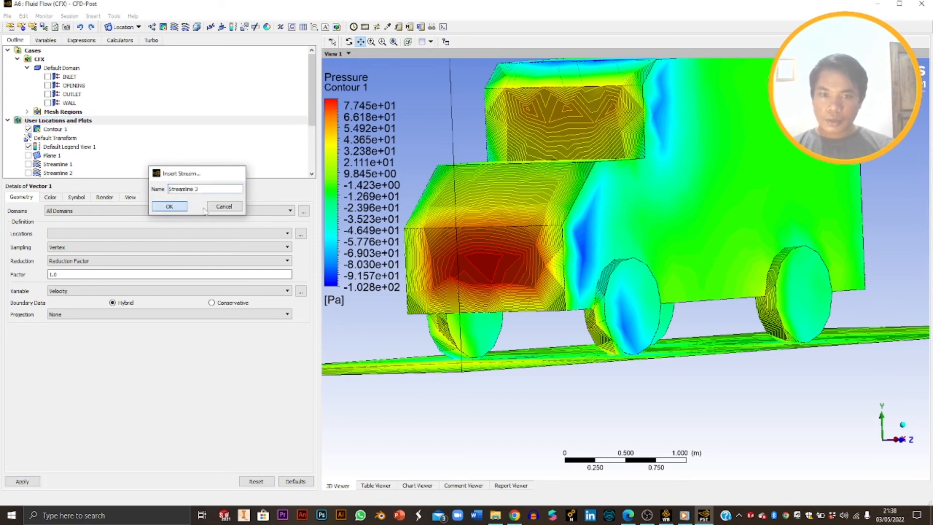
pyautogui.click(175, 206)
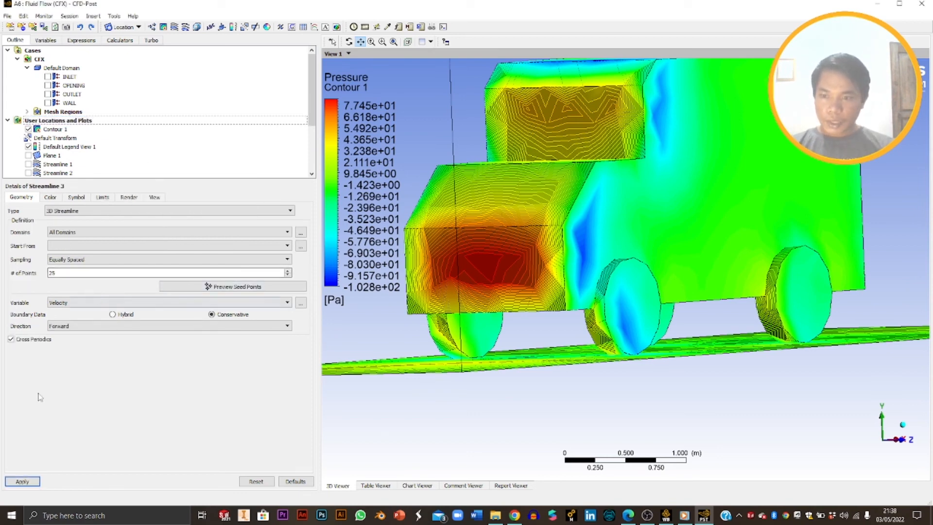
pyautogui.click(36, 483)
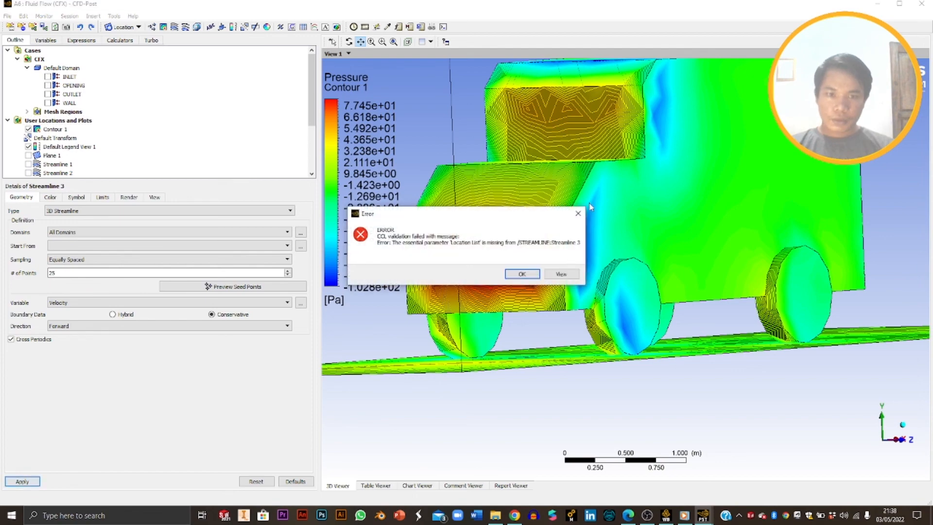
pyautogui.click(577, 213)
# Step: View the domain isometrically, open the details of Plane 1, and check the plane against the wall pressure contour before hiding it
pyautogui.scroll(-4, 710, 316)
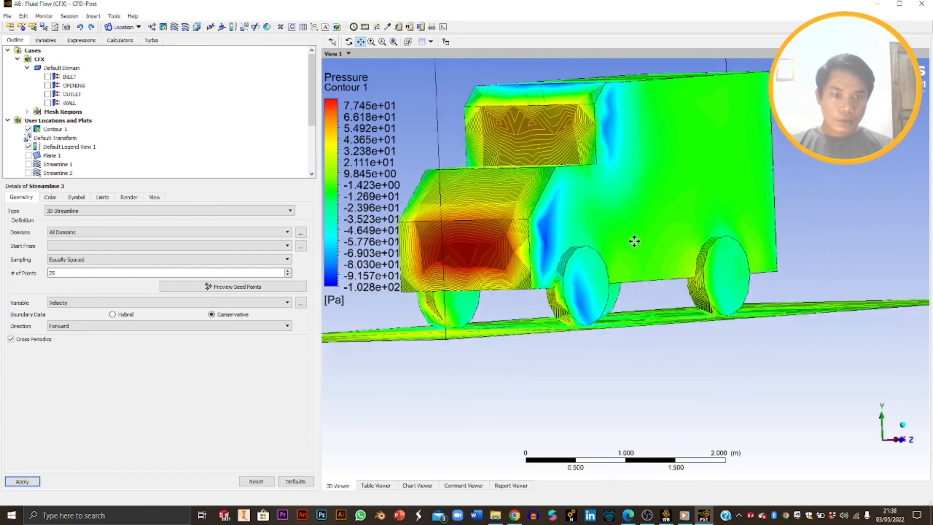
pyautogui.moveTo(634, 242); pyautogui.dragTo(662, 252)
pyautogui.click(902, 426)
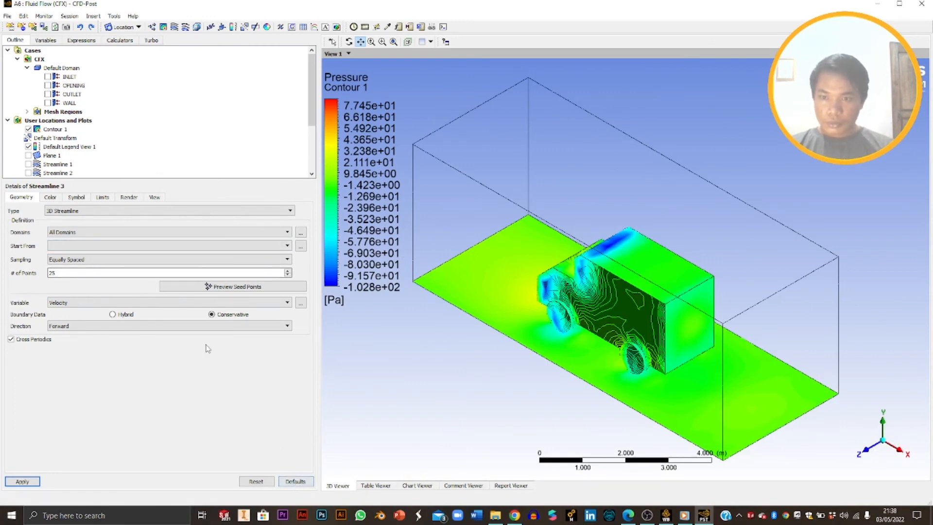
pyautogui.click(45, 155)
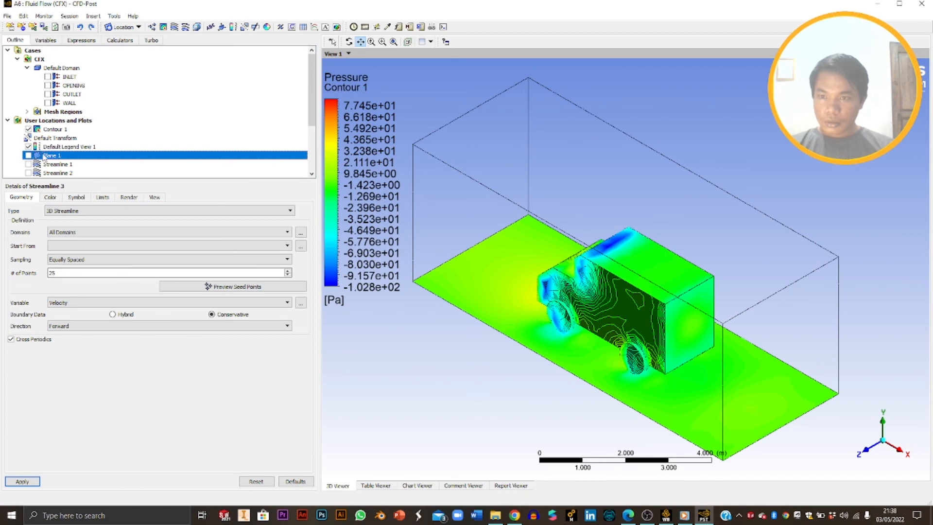
pyautogui.rightClick(45, 156)
pyautogui.click(63, 162)
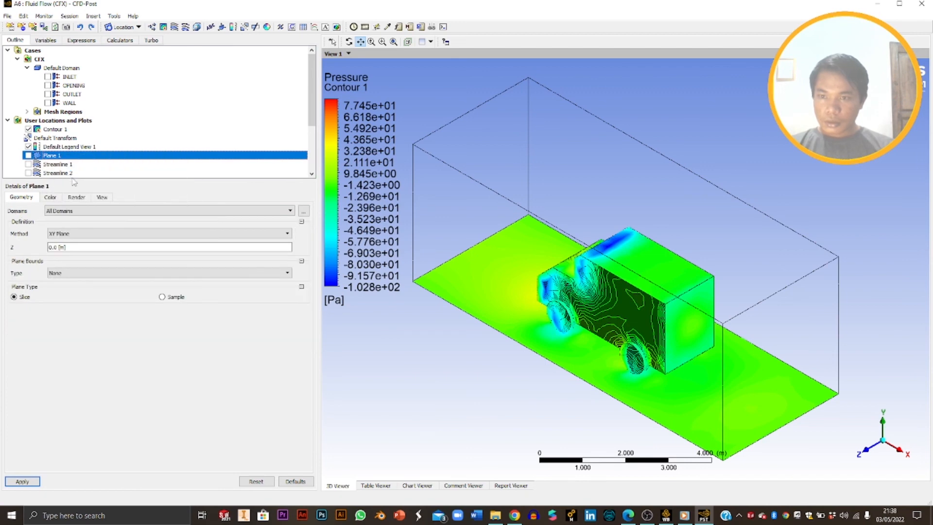
pyautogui.click(28, 155)
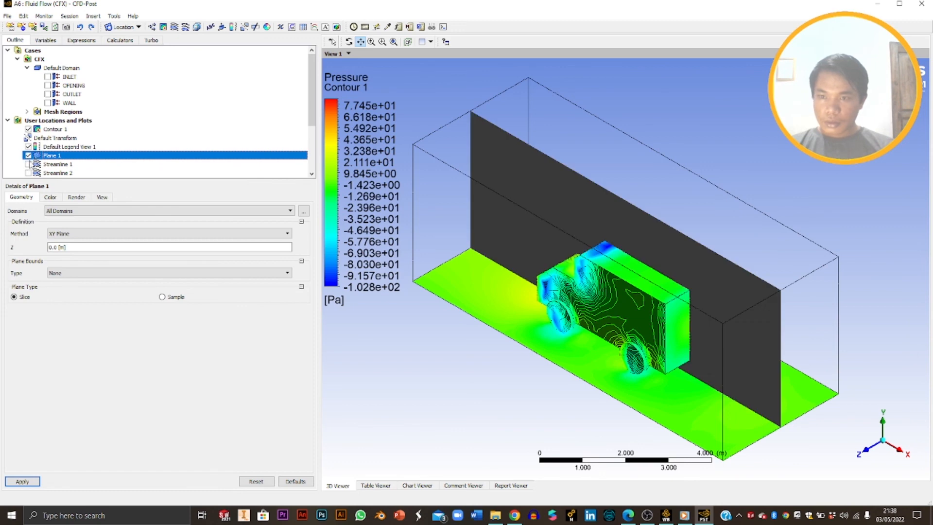
pyautogui.click(29, 156)
# Step: Display Streamline 1 together with the wall pressure contour and inspect the flow around the truck's front and cab
pyautogui.click(28, 164)
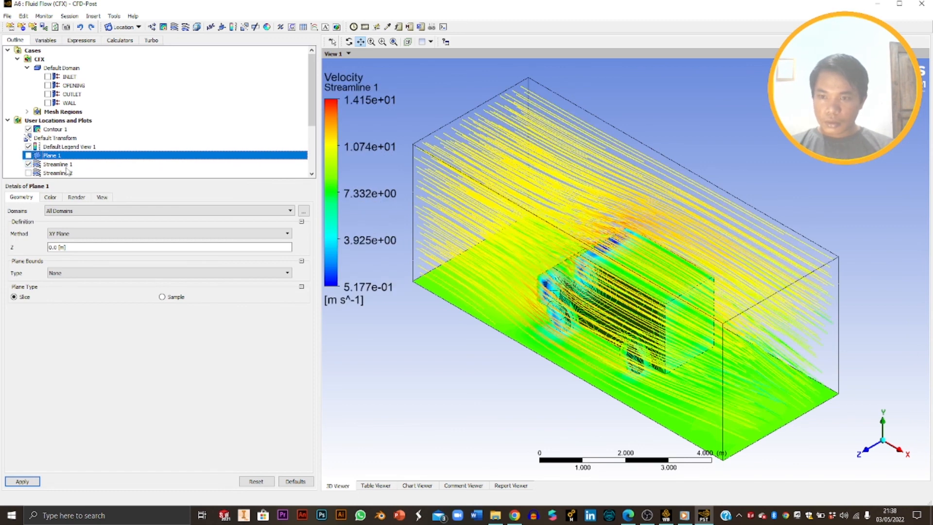
pyautogui.scroll(-3, 67, 170)
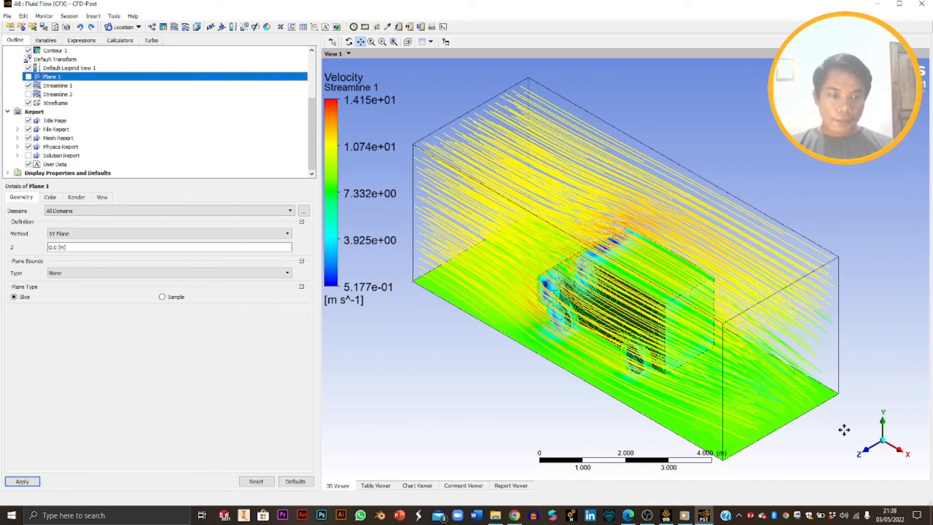
pyautogui.scroll(-3, 687, 319)
pyautogui.scroll(5, 665, 318)
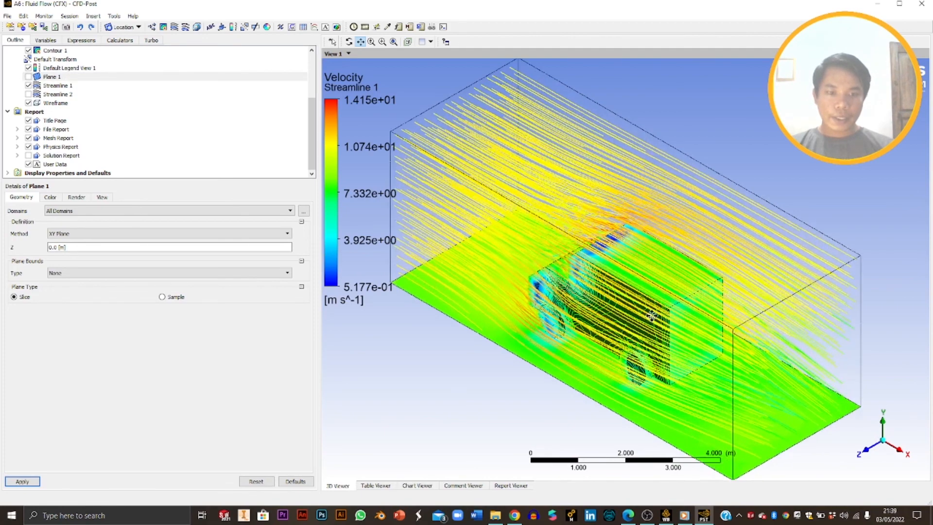
pyautogui.moveTo(651, 316); pyautogui.dragTo(664, 284)
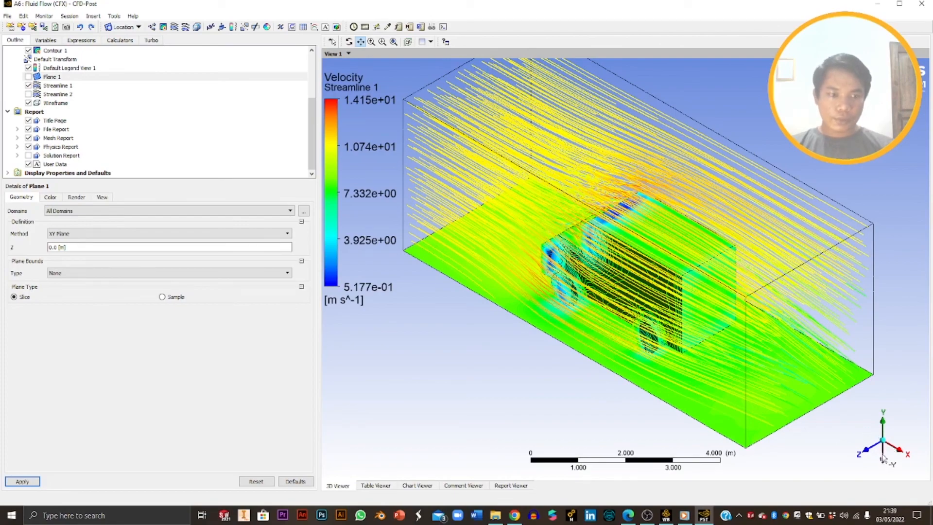
pyautogui.moveTo(679, 377); pyautogui.dragTo(680, 362)
pyautogui.moveTo(680, 362); pyautogui.dragTo(790, 363, button='middle')
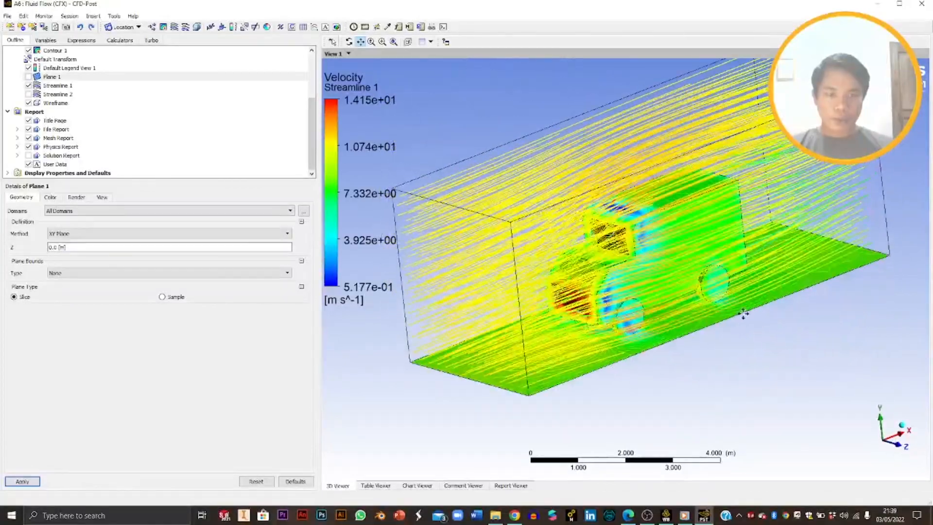
pyautogui.scroll(8, 675, 297)
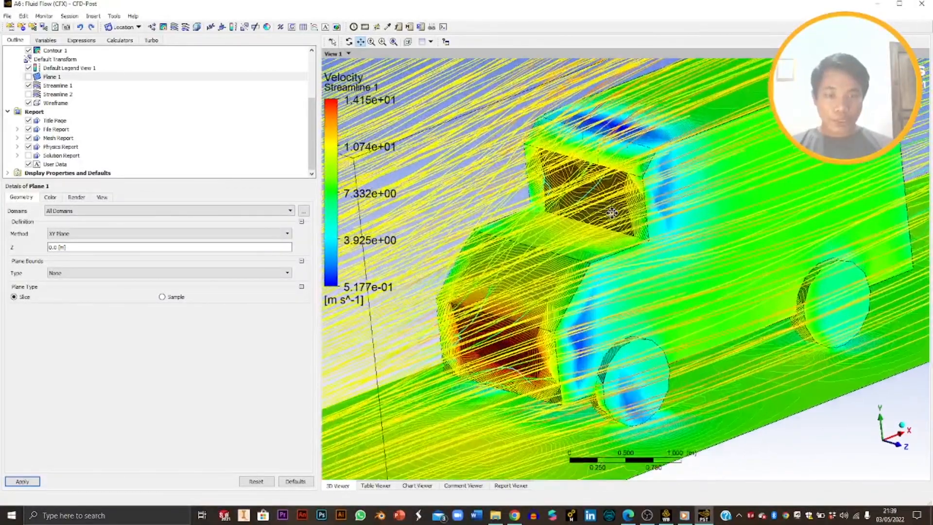
# Step: Examine the streamlines and wall pressure contour close up at the truck's windscreen and nose, from straight behind, and in full side view
pyautogui.scroll(2, 612, 213)
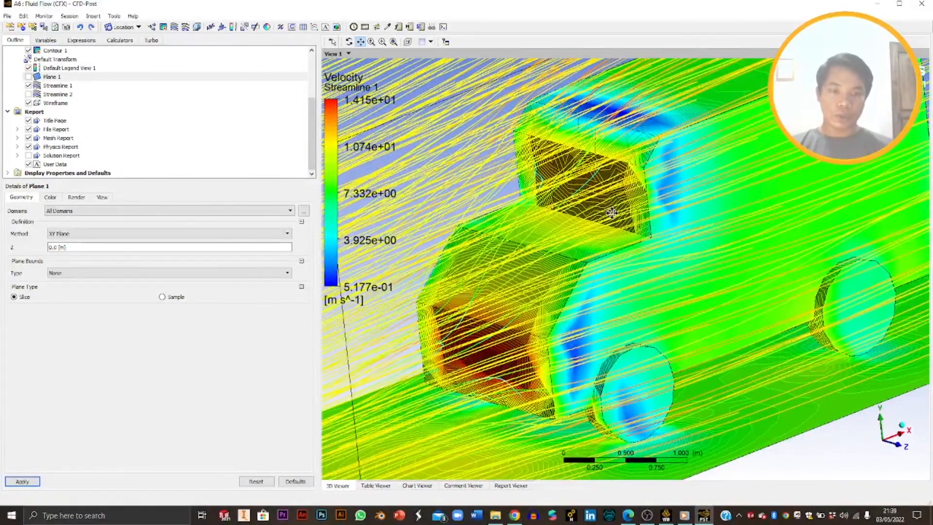
pyautogui.scroll(2, 611, 212)
pyautogui.scroll(-3, 611, 205)
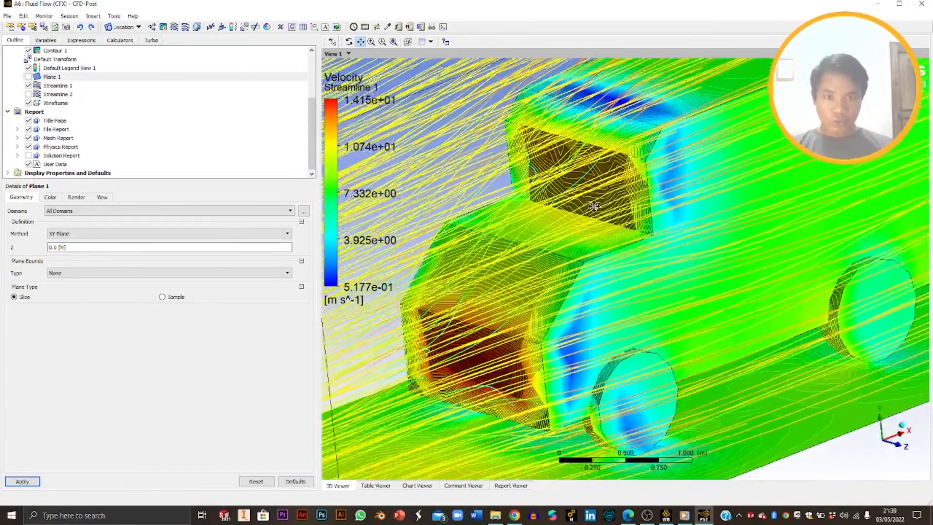
pyautogui.scroll(-1, 590, 272)
pyautogui.moveTo(591, 272); pyautogui.dragTo(640, 267)
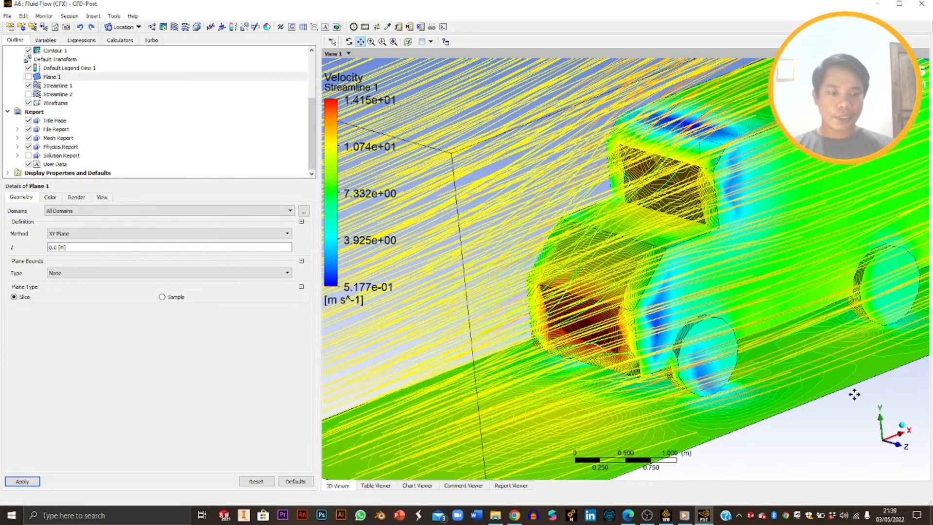
pyautogui.click(901, 438)
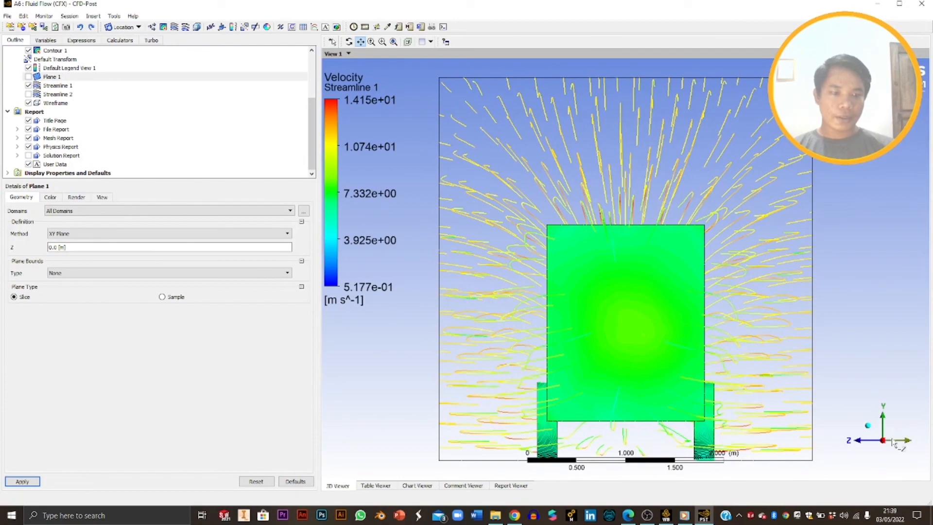
pyautogui.click(902, 441)
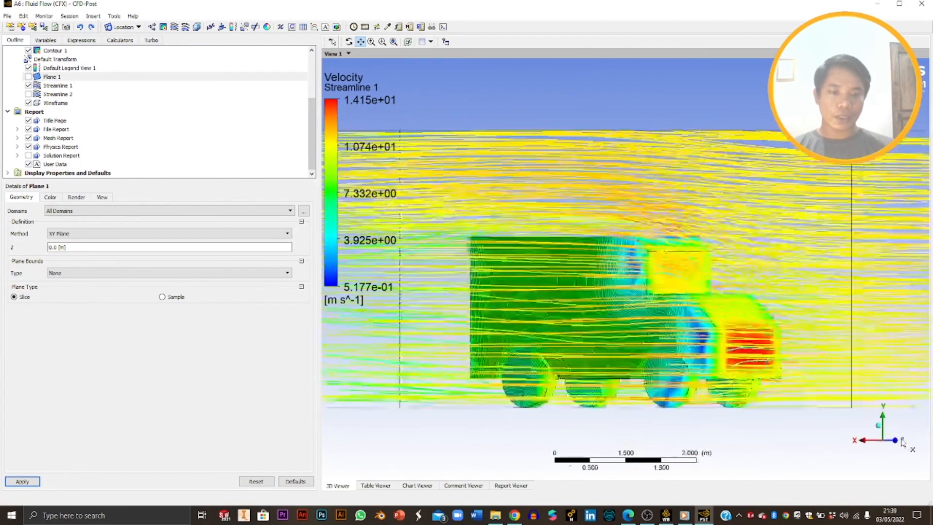
pyautogui.click(902, 441)
pyautogui.click(902, 441)
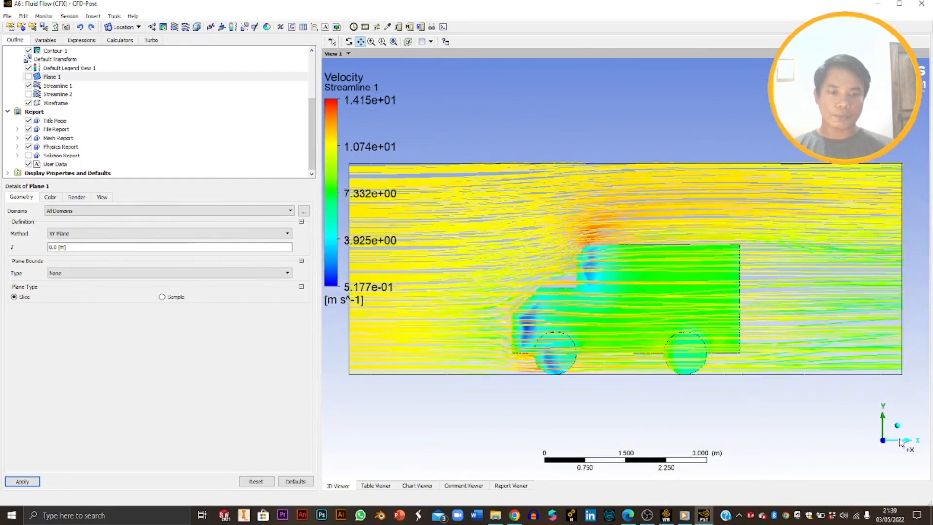